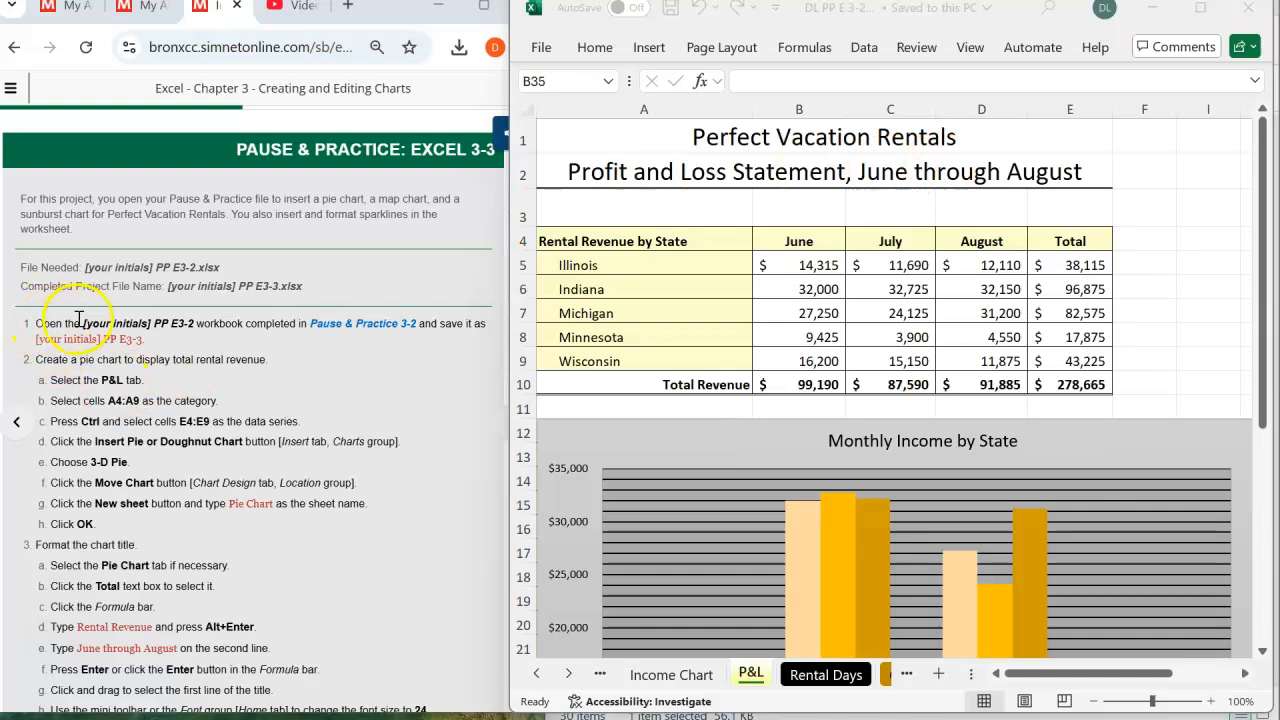
# - Save a copy of the workbook in the Documents folder under the file name DL PP E 3-3
pyautogui.click(541, 52)
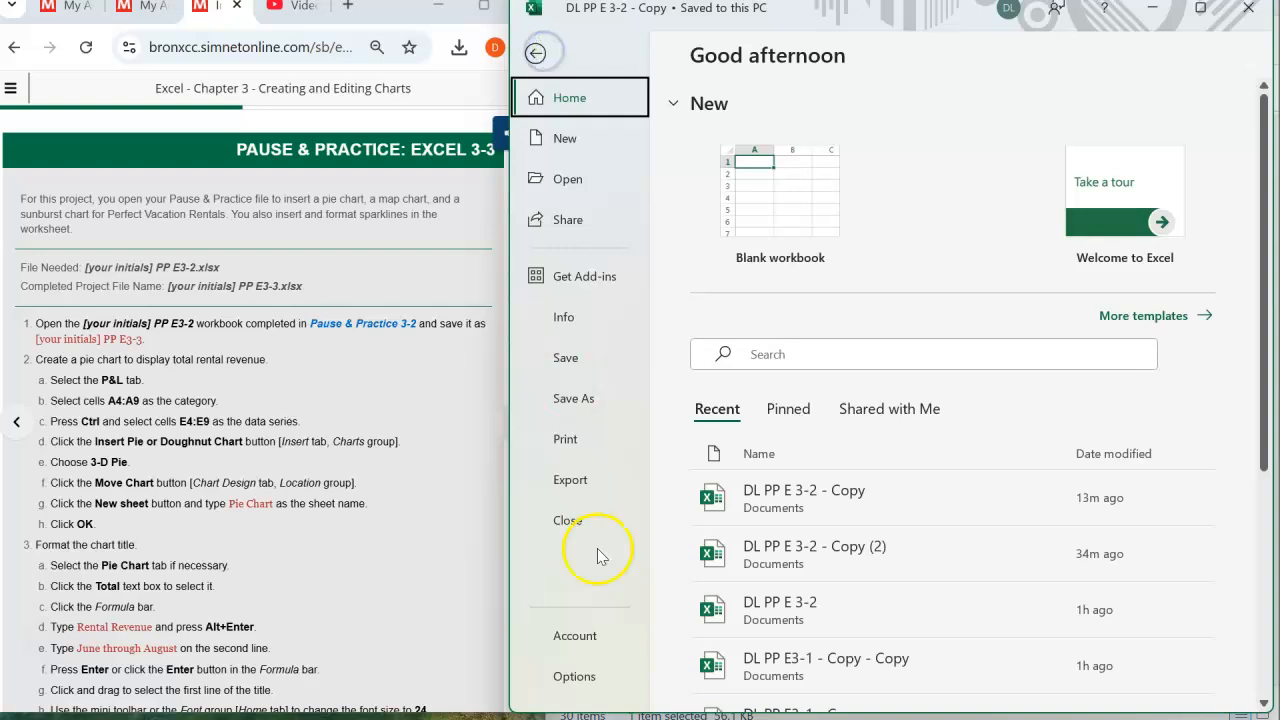
pyautogui.click(574, 400)
pyautogui.click(740, 535)
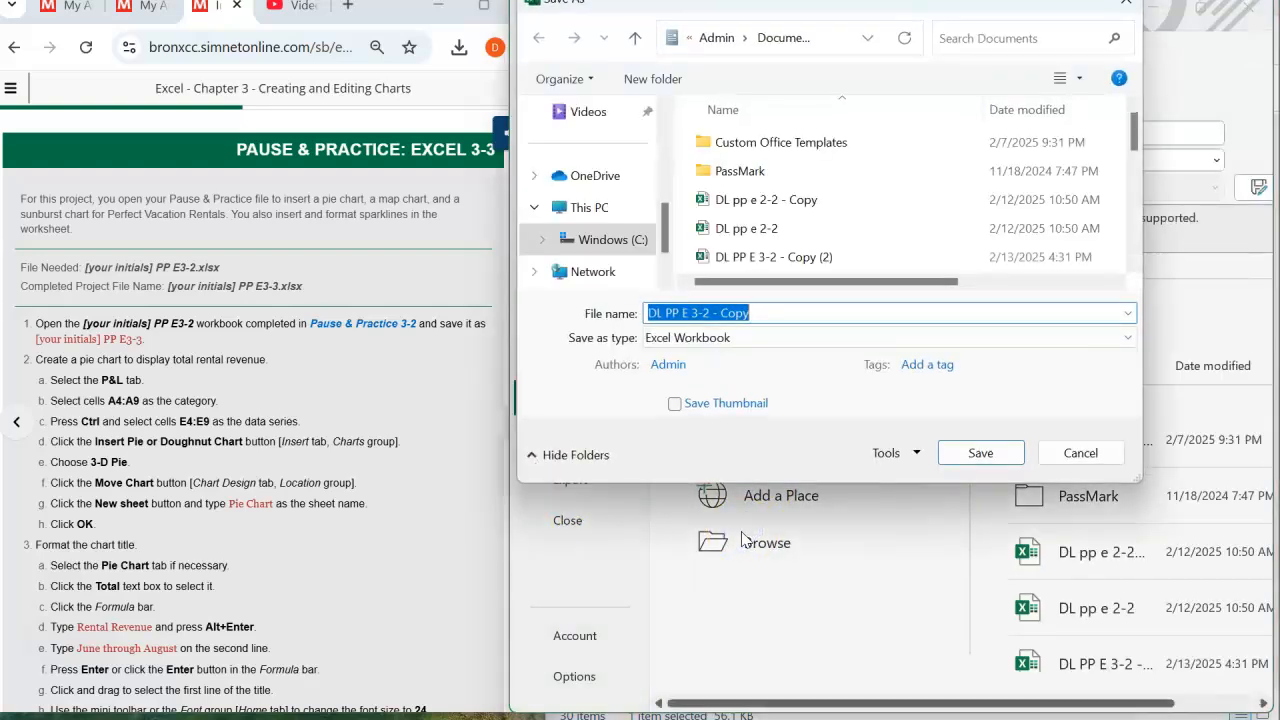
pyautogui.press('BackSpace')
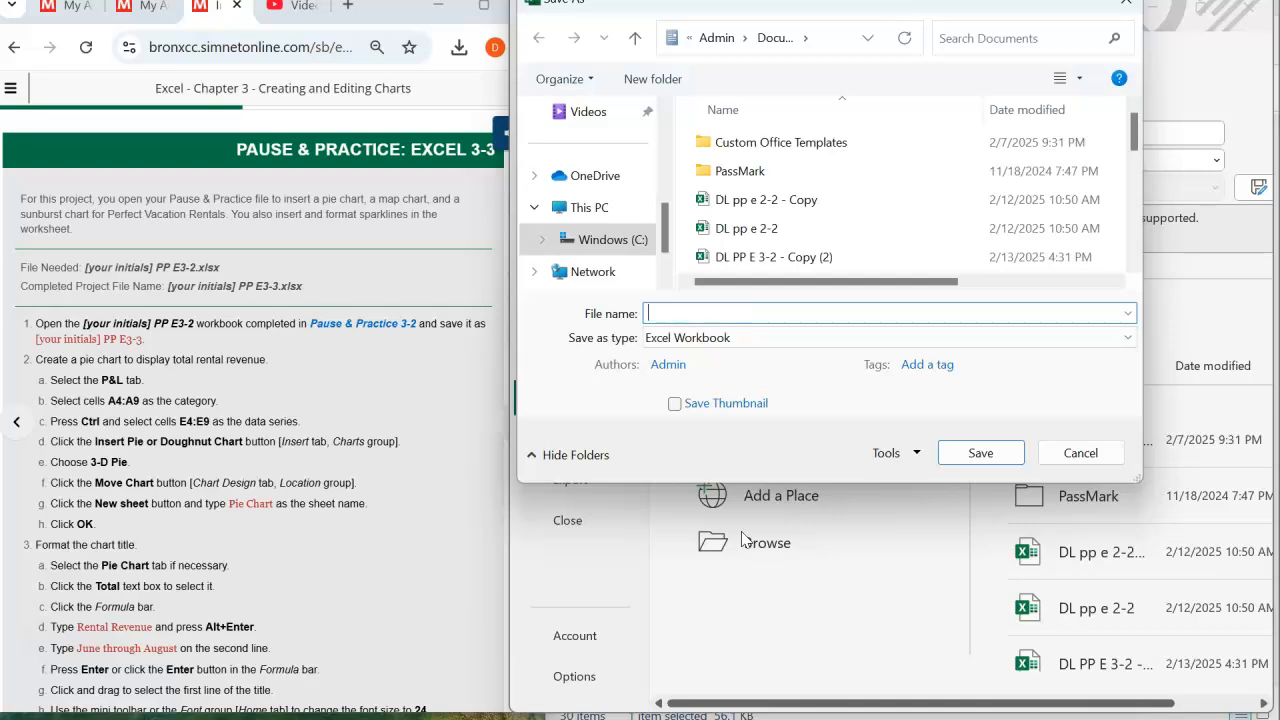
pyautogui.write('DL ')
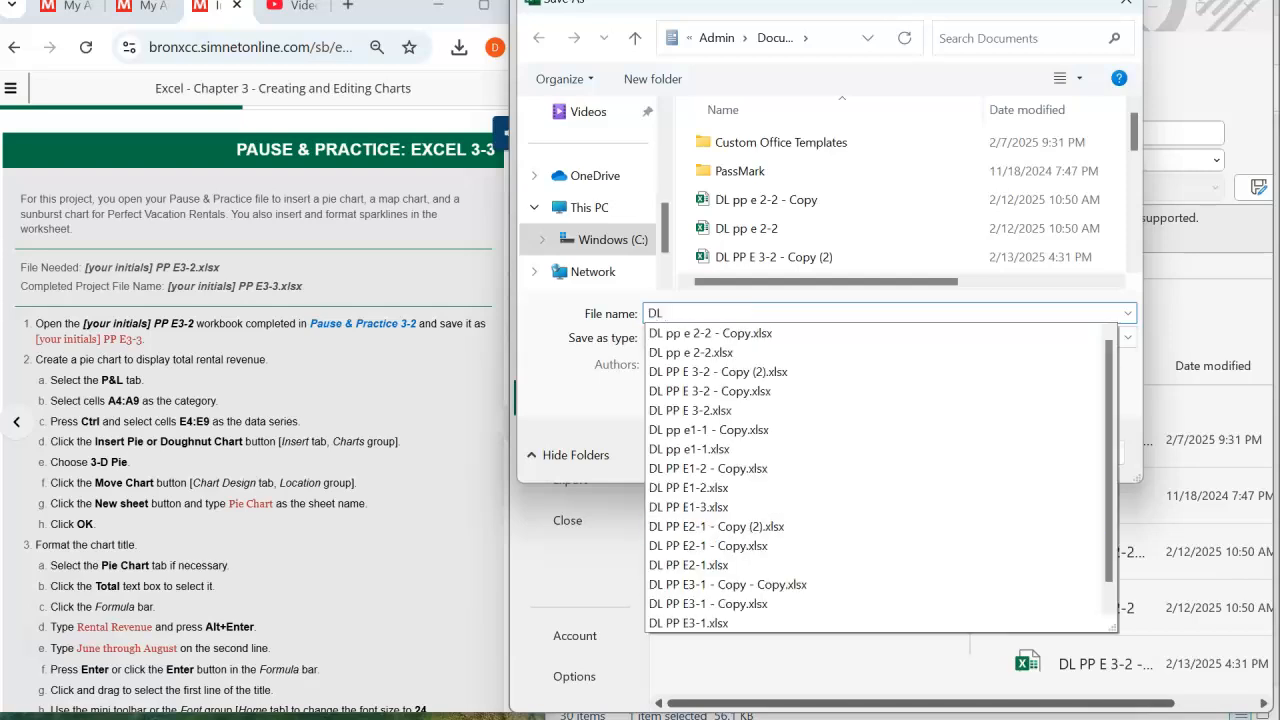
pyautogui.write('PP E ')
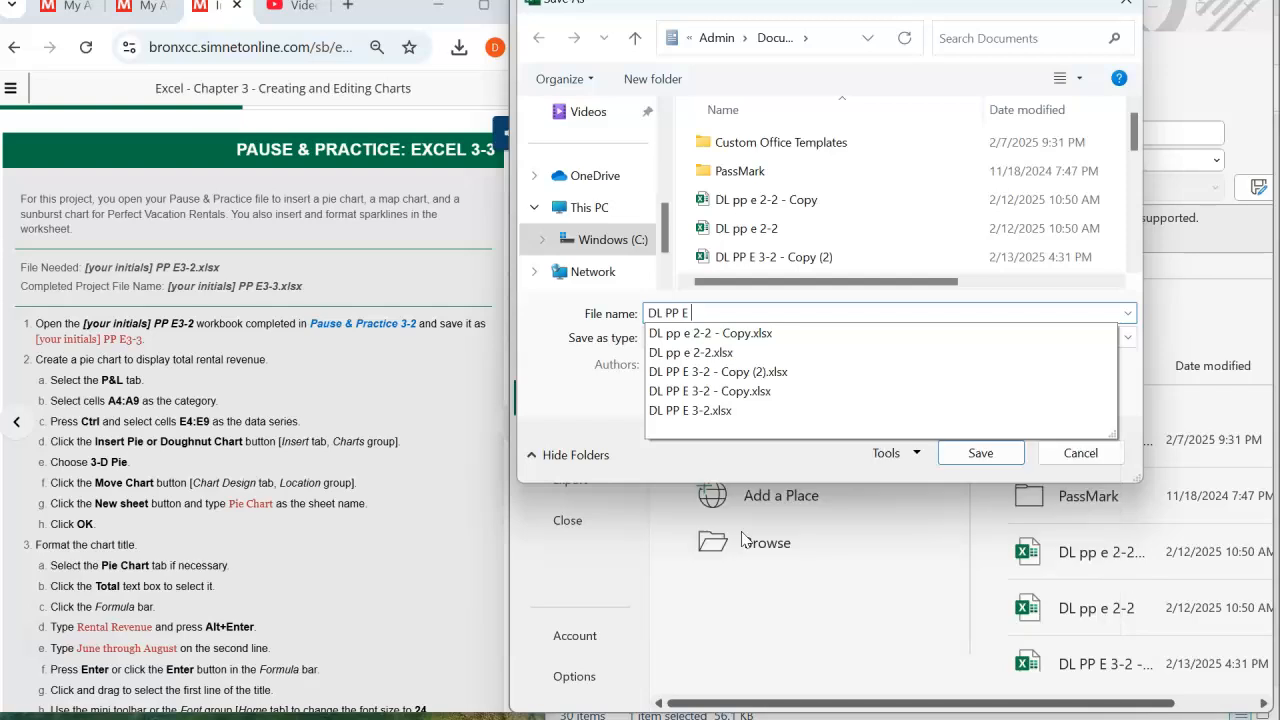
pyautogui.write('3-3')
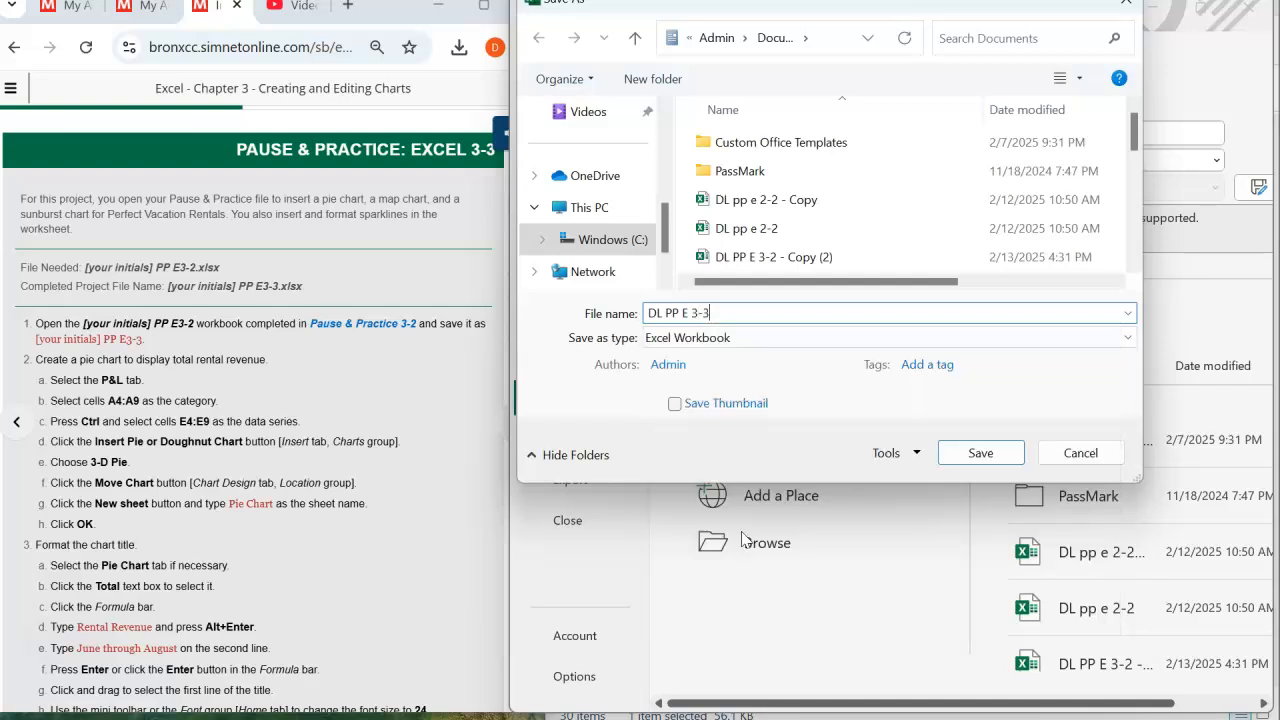
pyautogui.press('Return')
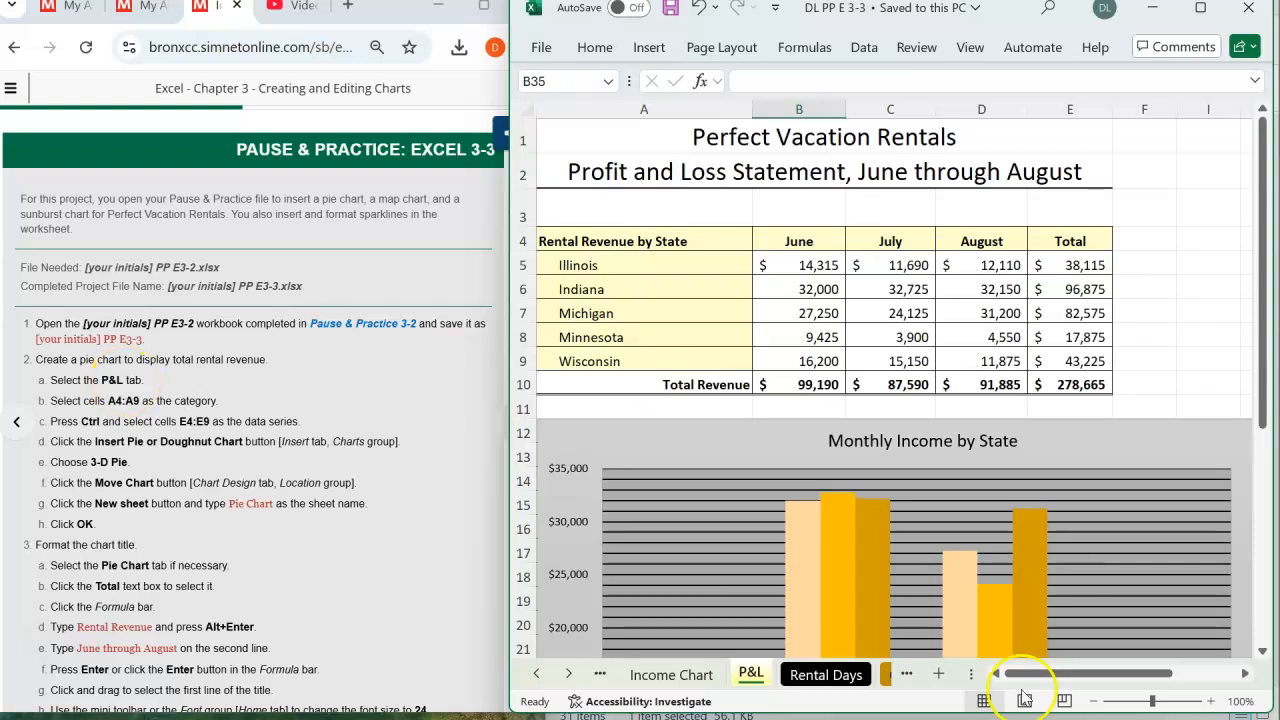
# - Insert a 3-D Pie chart on the P&L sheet from the state names in A4:A9 and the totals in E4:E9
pyautogui.click(660, 675)
pyautogui.click(750, 673)
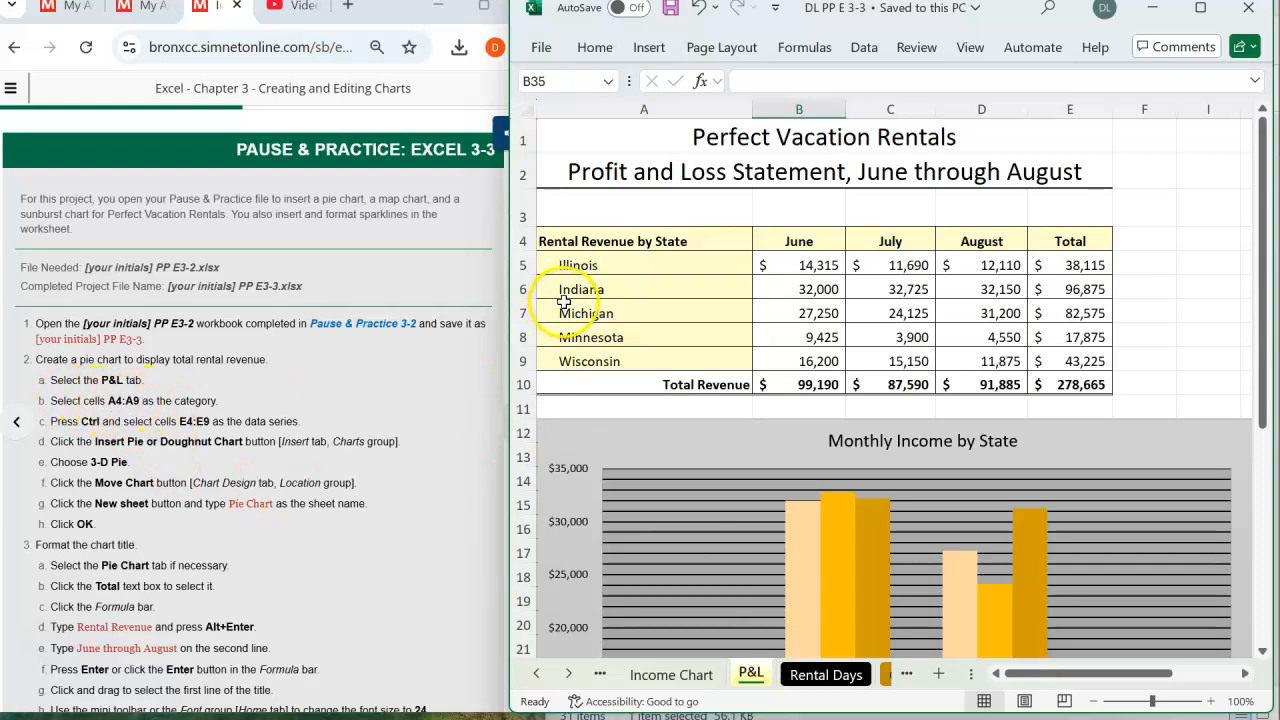
pyautogui.moveTo(602, 241)
pyautogui.mouseDown()
pyautogui.moveTo(614, 242)
pyautogui.moveTo(622, 360)
pyautogui.mouseUp()
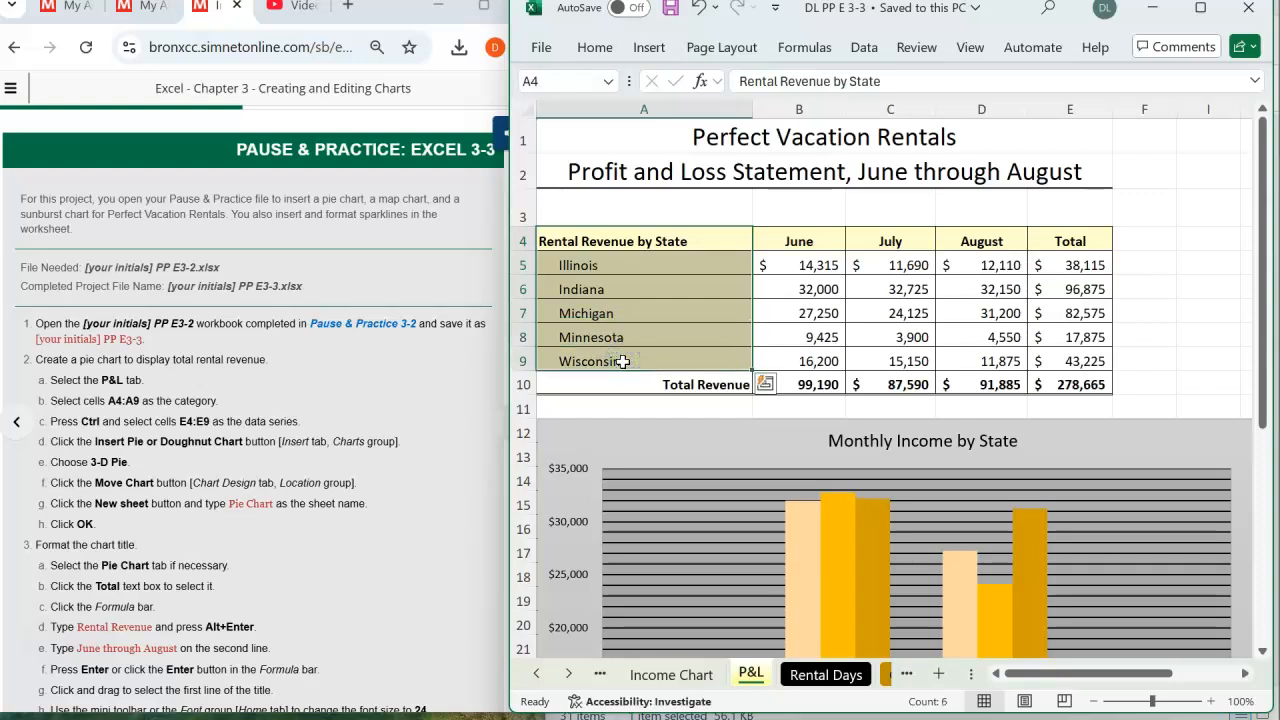
pyautogui.click(85, 443)
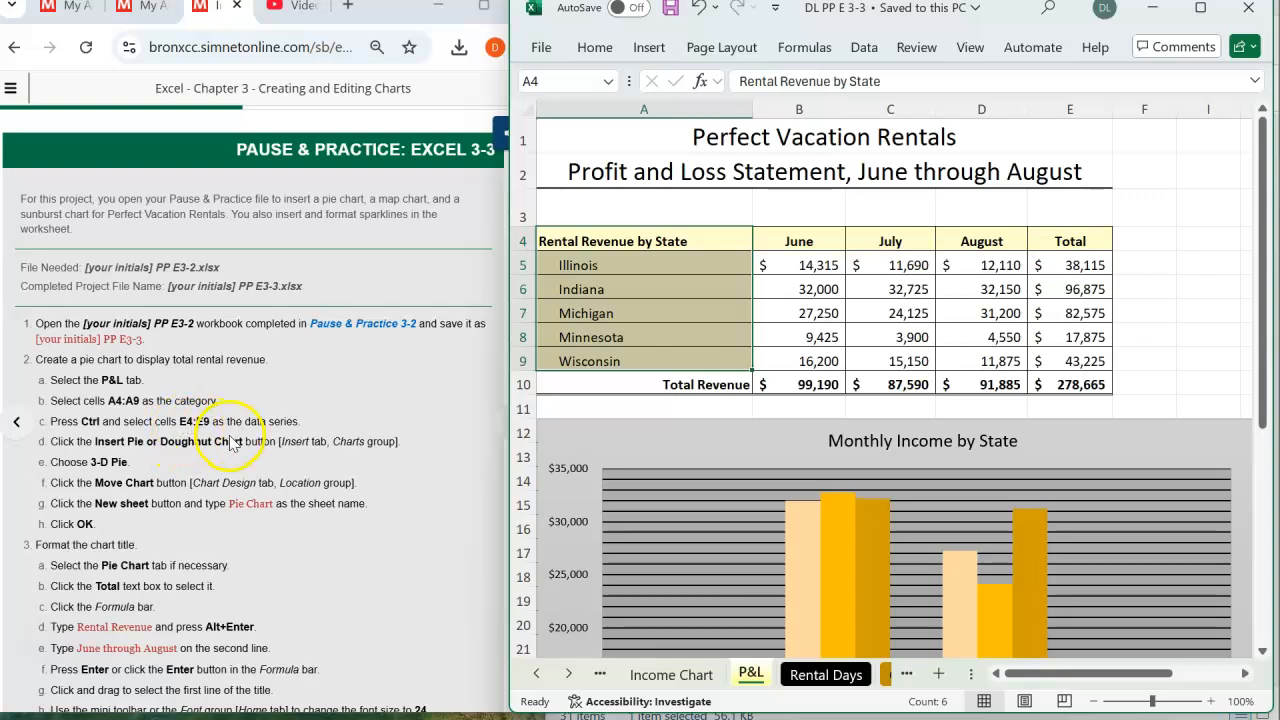
pyautogui.moveTo(1080, 238); pyautogui.dragTo(1097, 361)
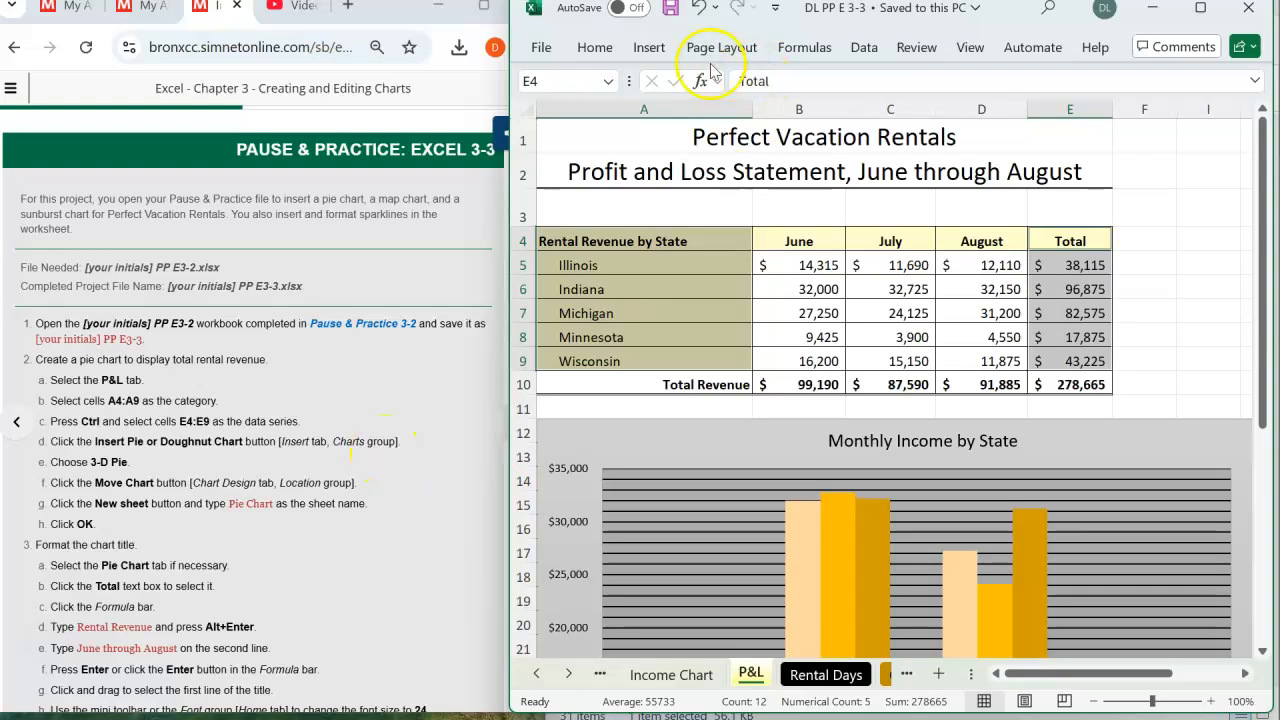
pyautogui.click(645, 48)
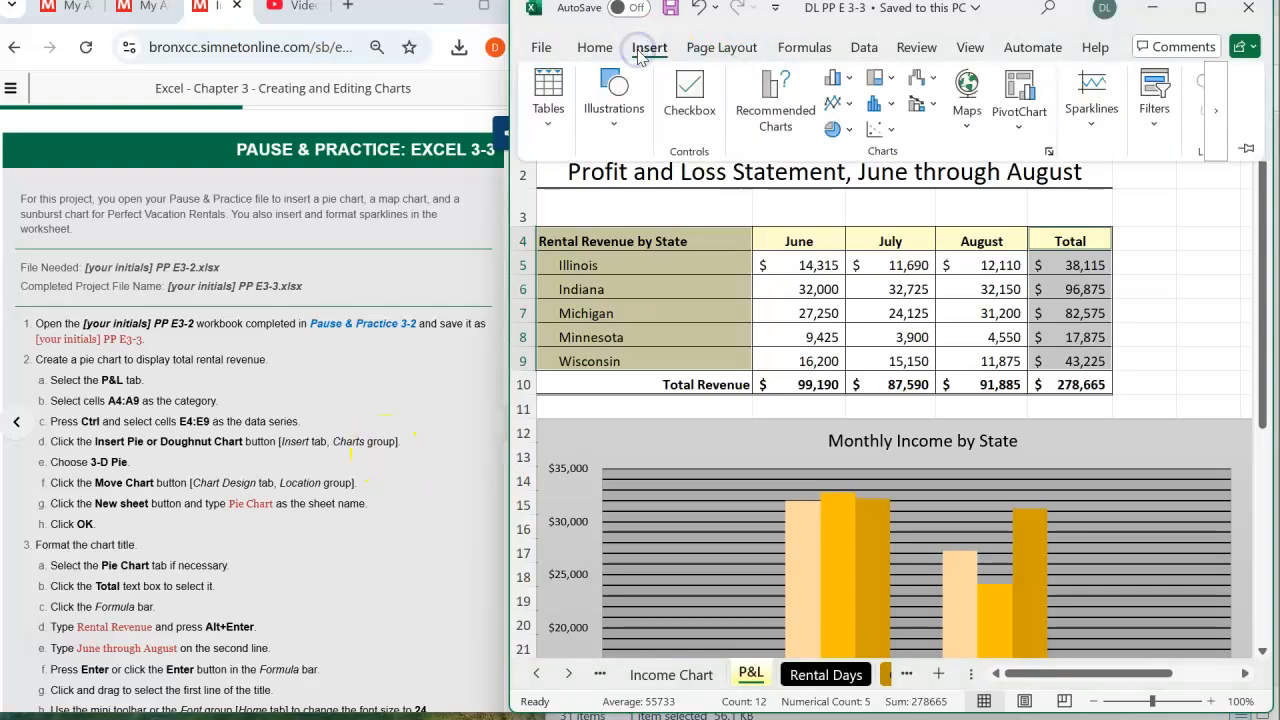
pyautogui.click(850, 134)
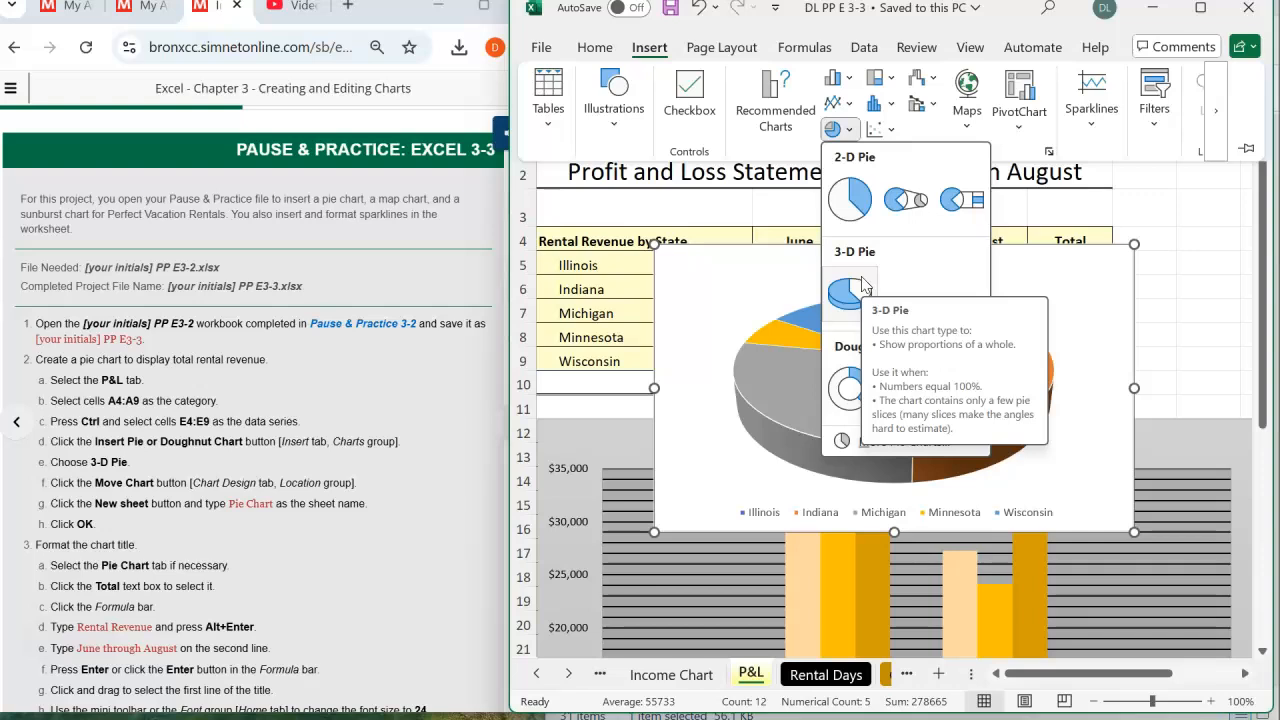
pyautogui.click(848, 290)
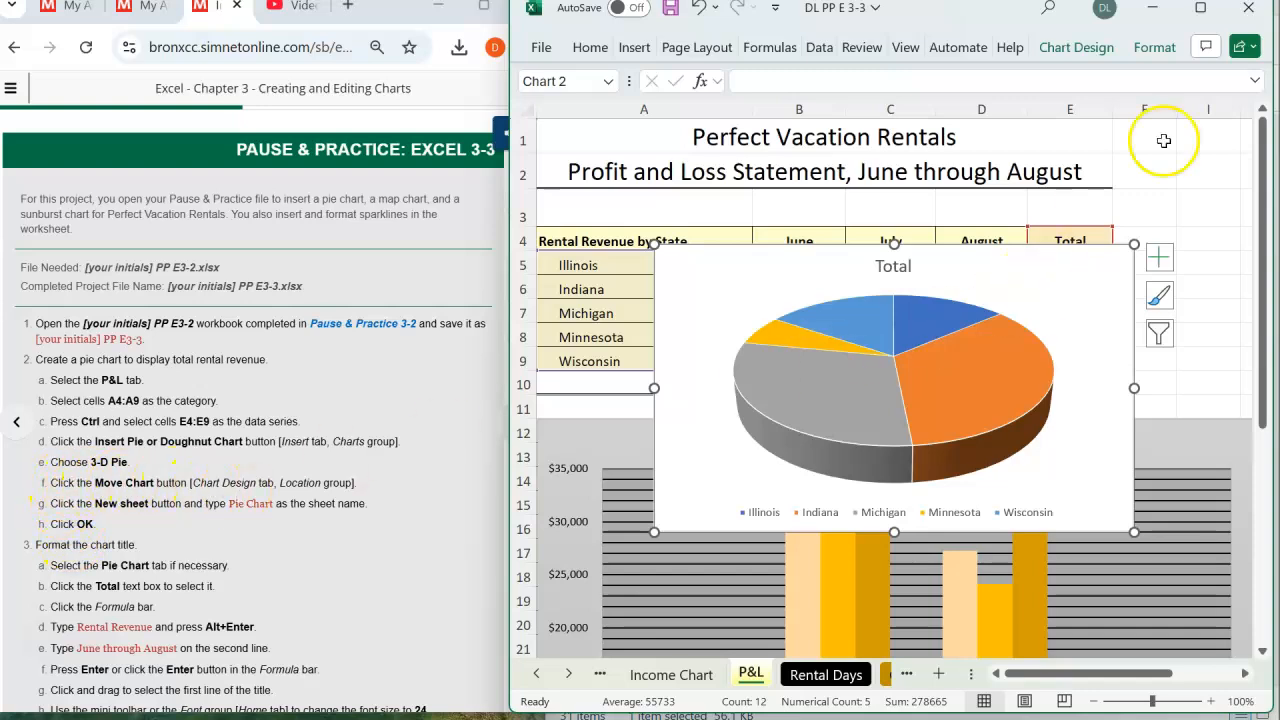
# - Move the 3-D pie chart to a new sheet named Pie Chart
pyautogui.click(1083, 45)
pyautogui.click(1157, 108)
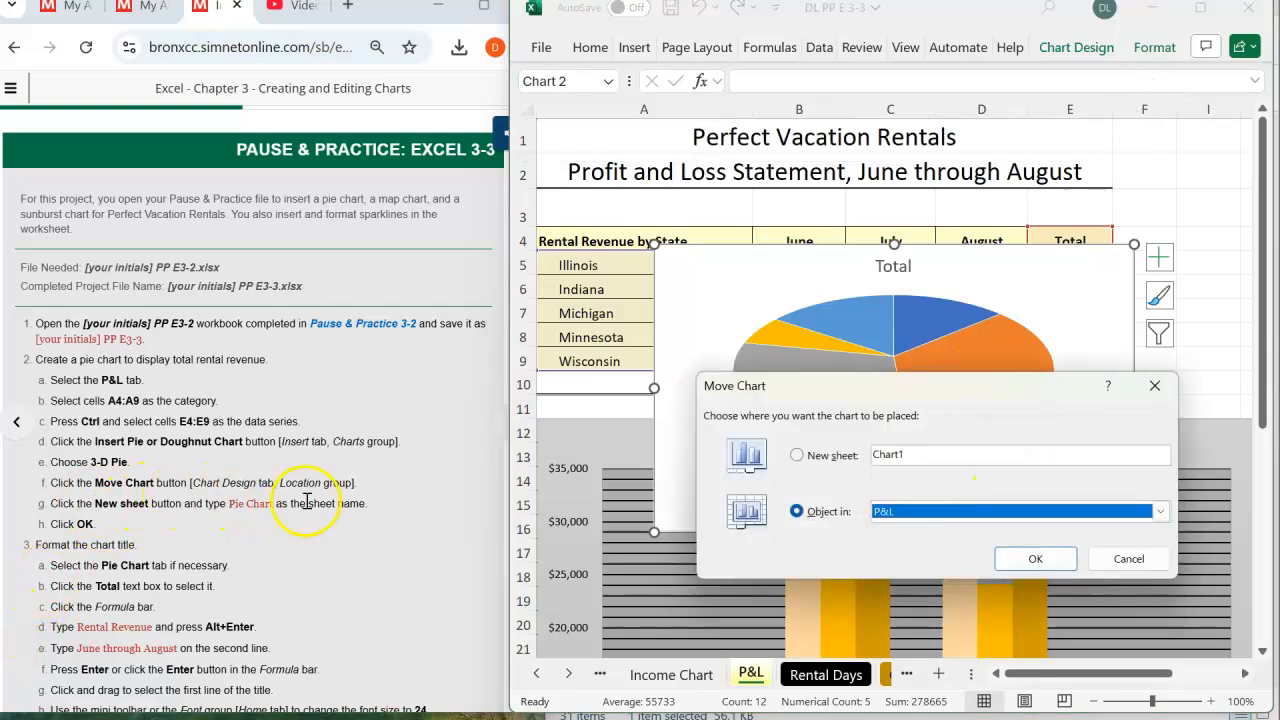
pyautogui.click(797, 455)
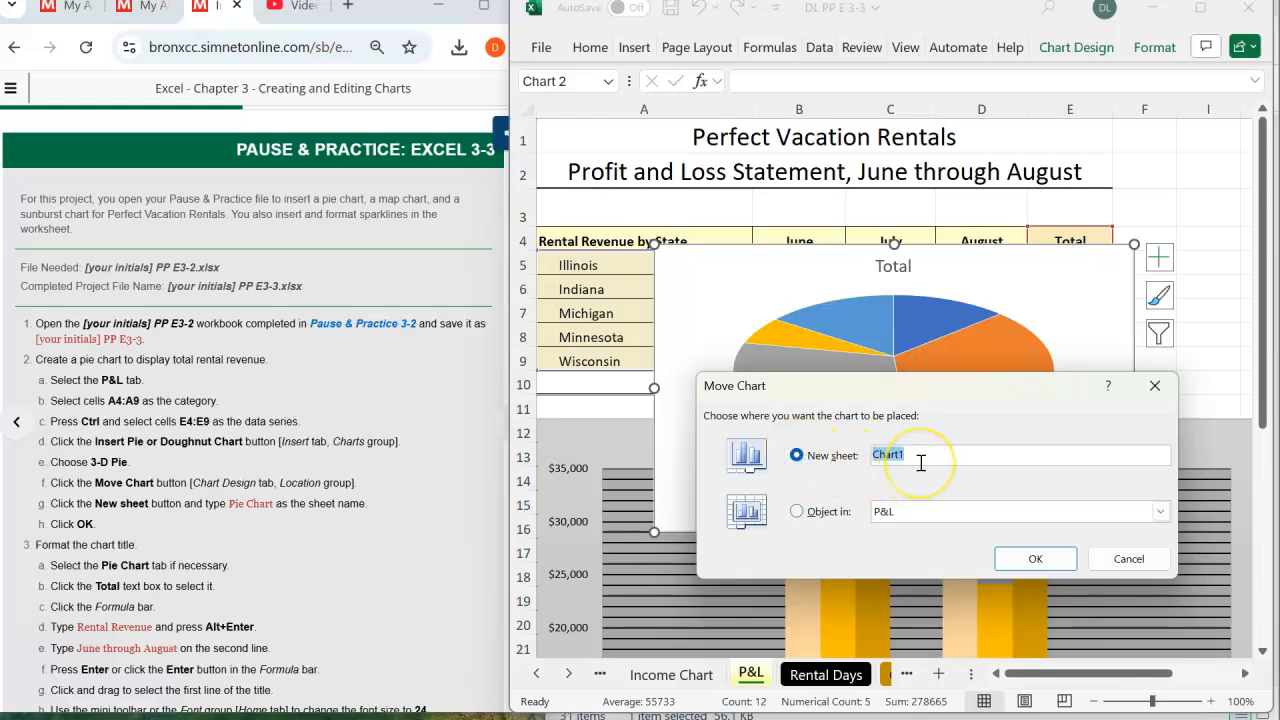
pyautogui.write('Pie Char')
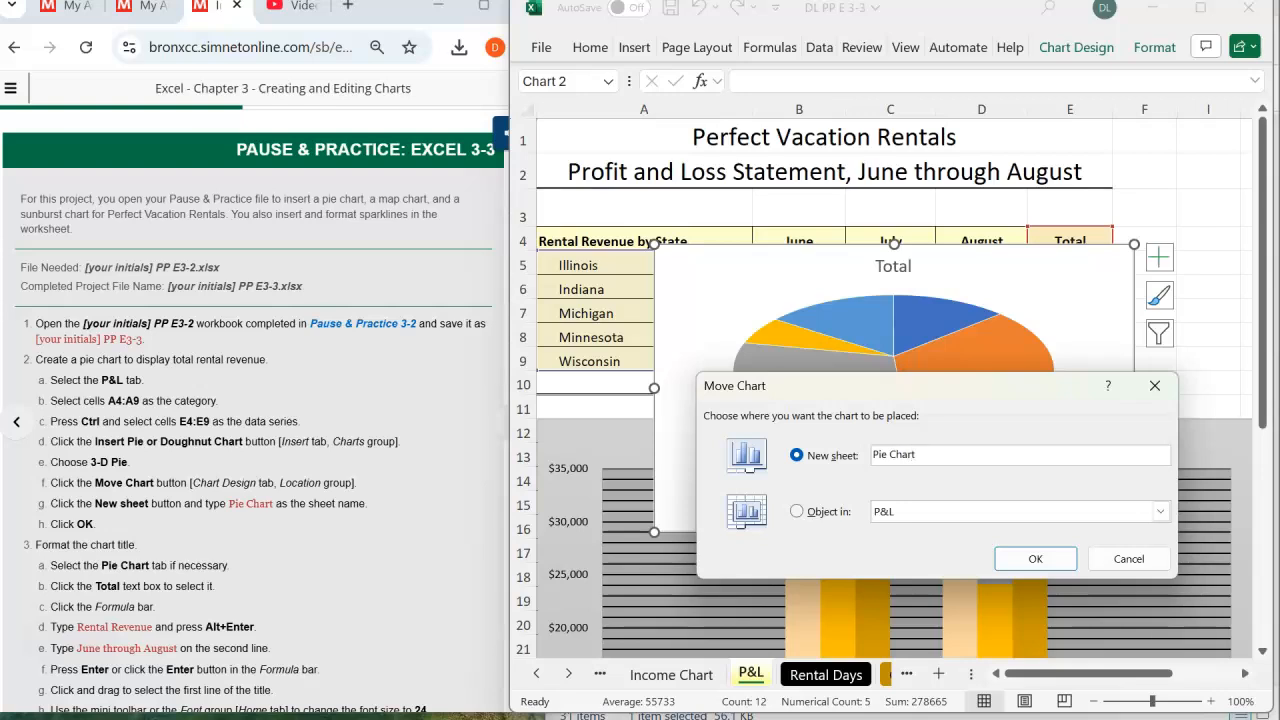
pyautogui.click(1030, 556)
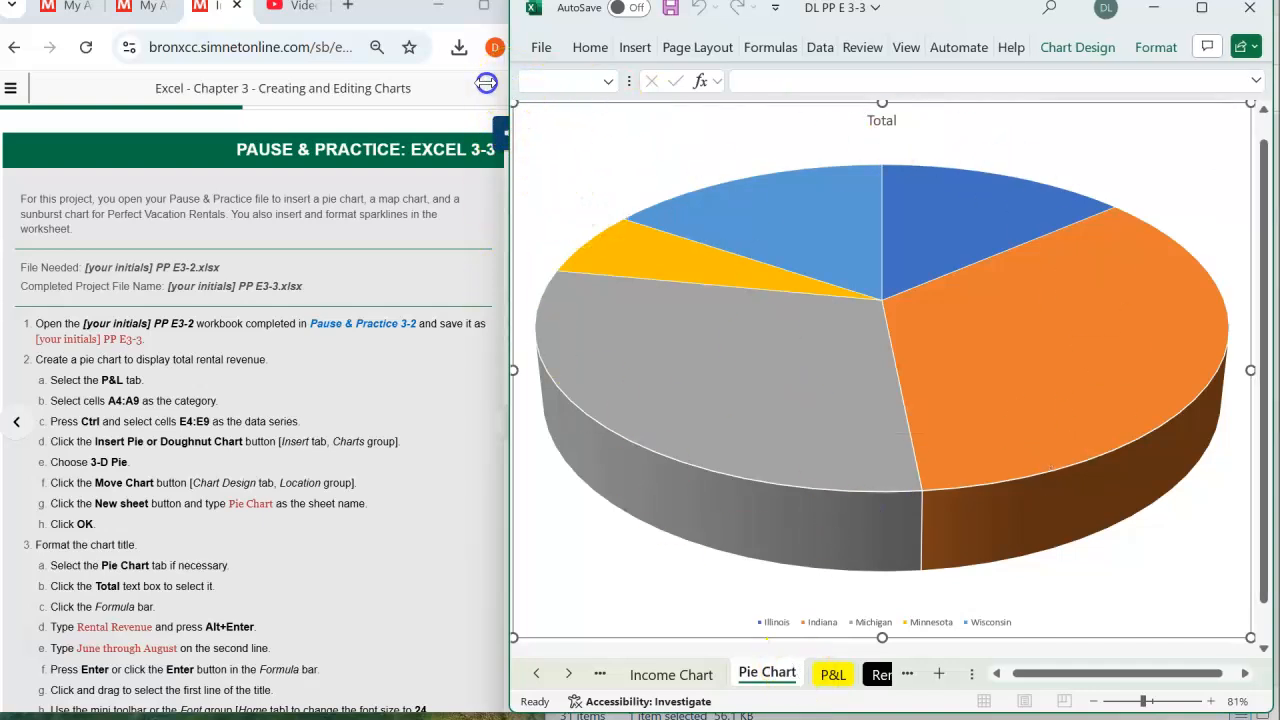
# - Replace the pie chart's title with "Rental Revenue" on the first line and "June through August" on the second line
pyautogui.moveTo(486, 83); pyautogui.dragTo(478, 83)
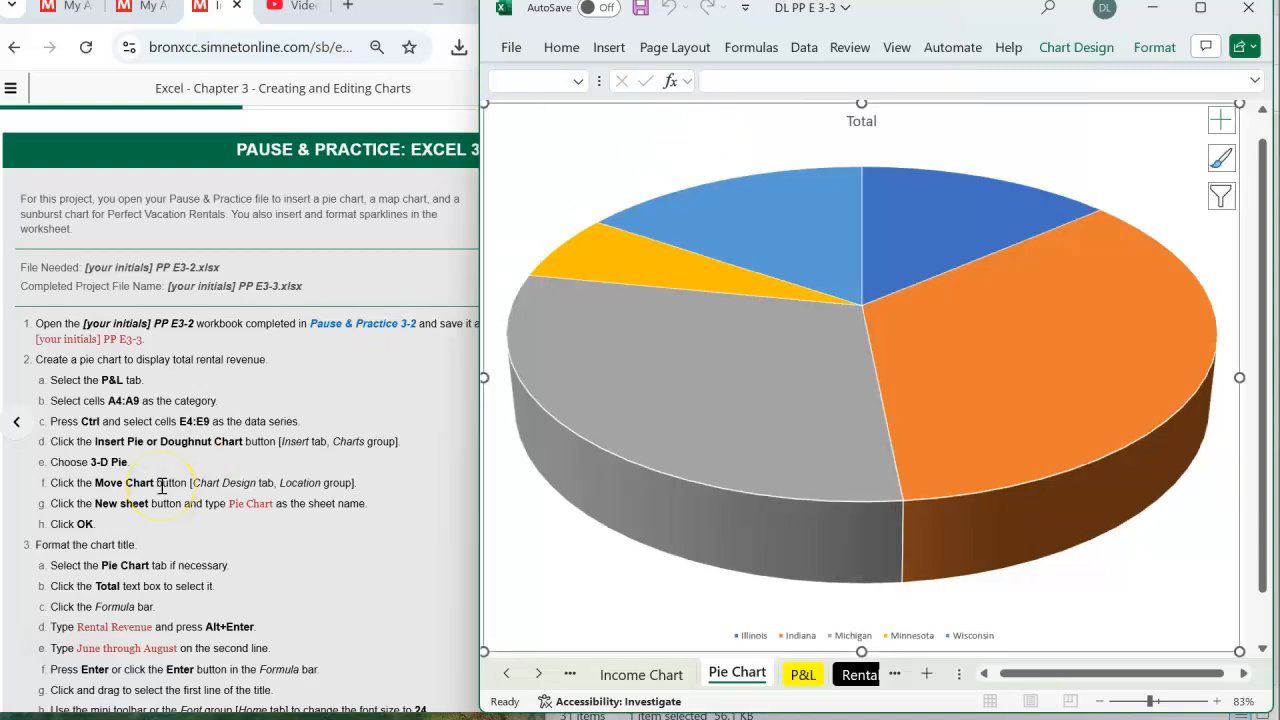
pyautogui.scroll(-5, 162, 486)
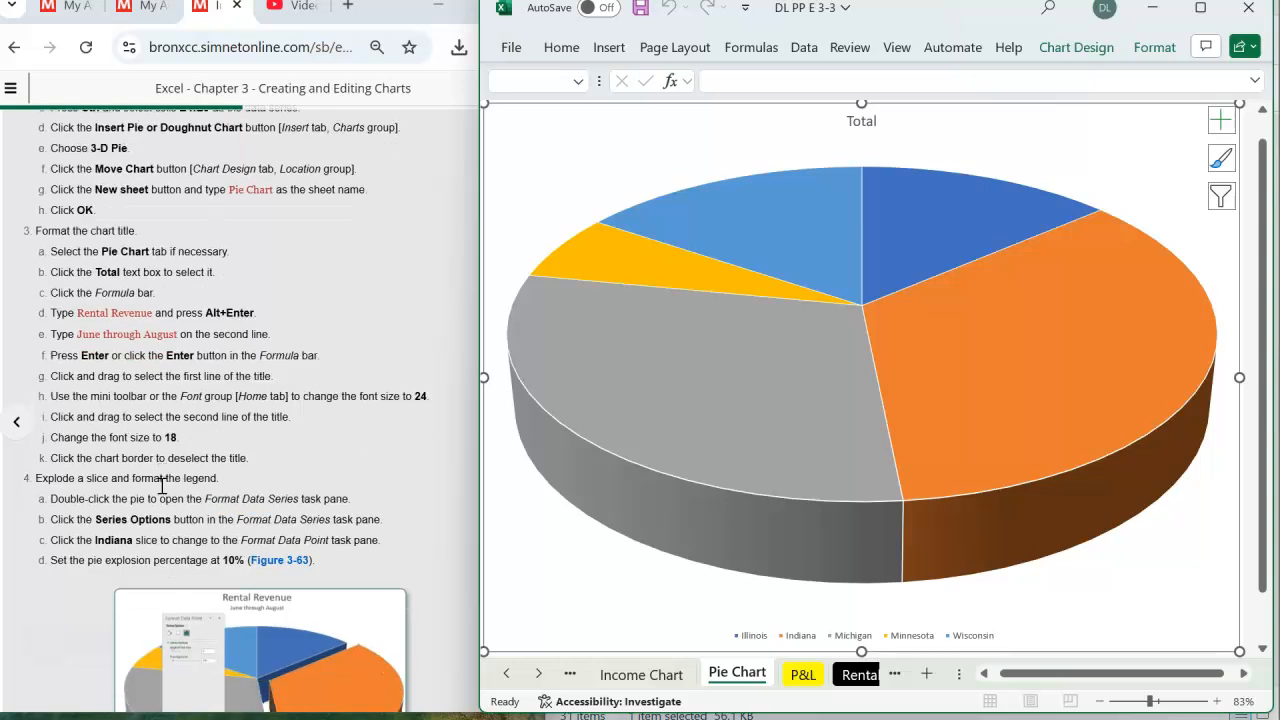
pyautogui.scroll(-1, 162, 486)
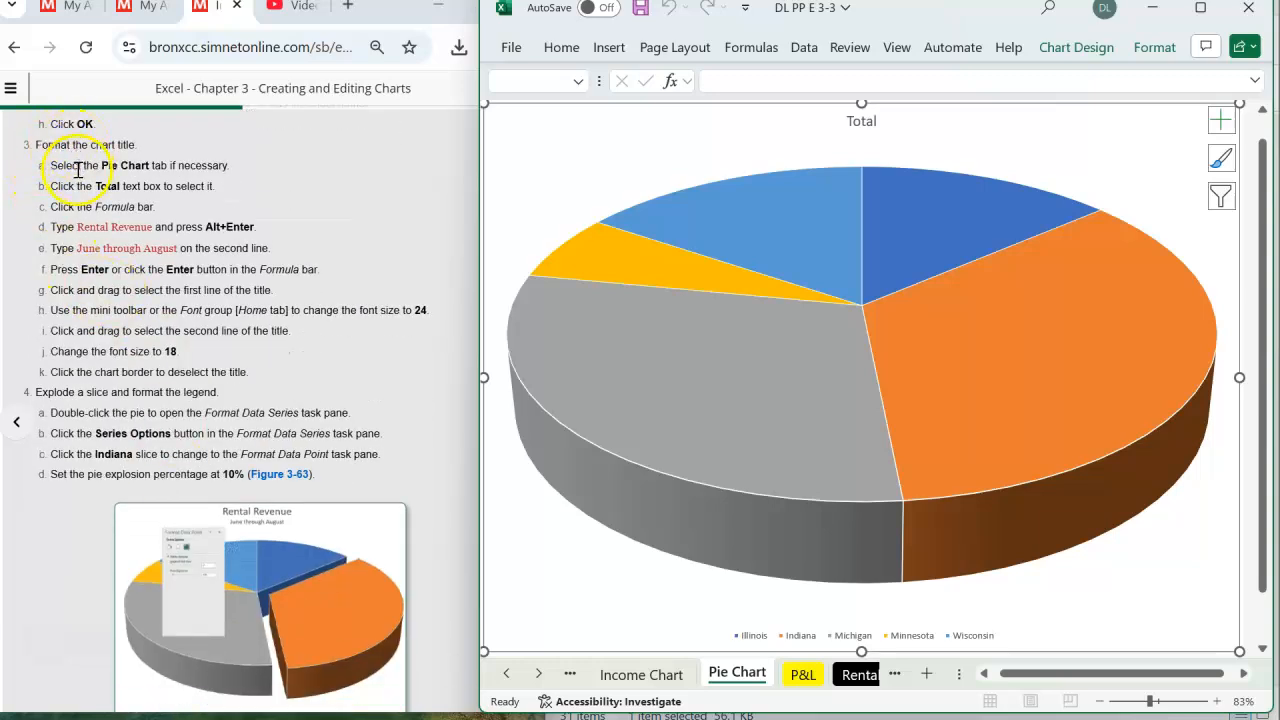
pyautogui.click(533, 162)
pyautogui.click(562, 123)
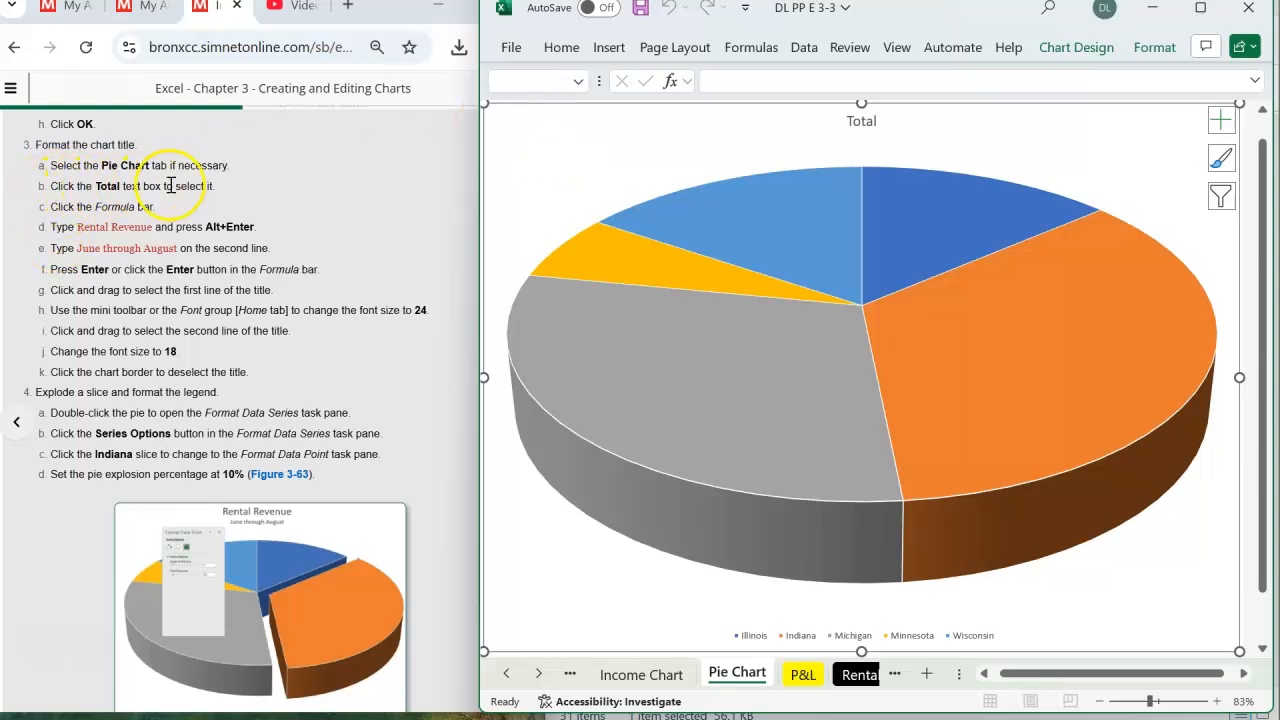
pyautogui.click(860, 128)
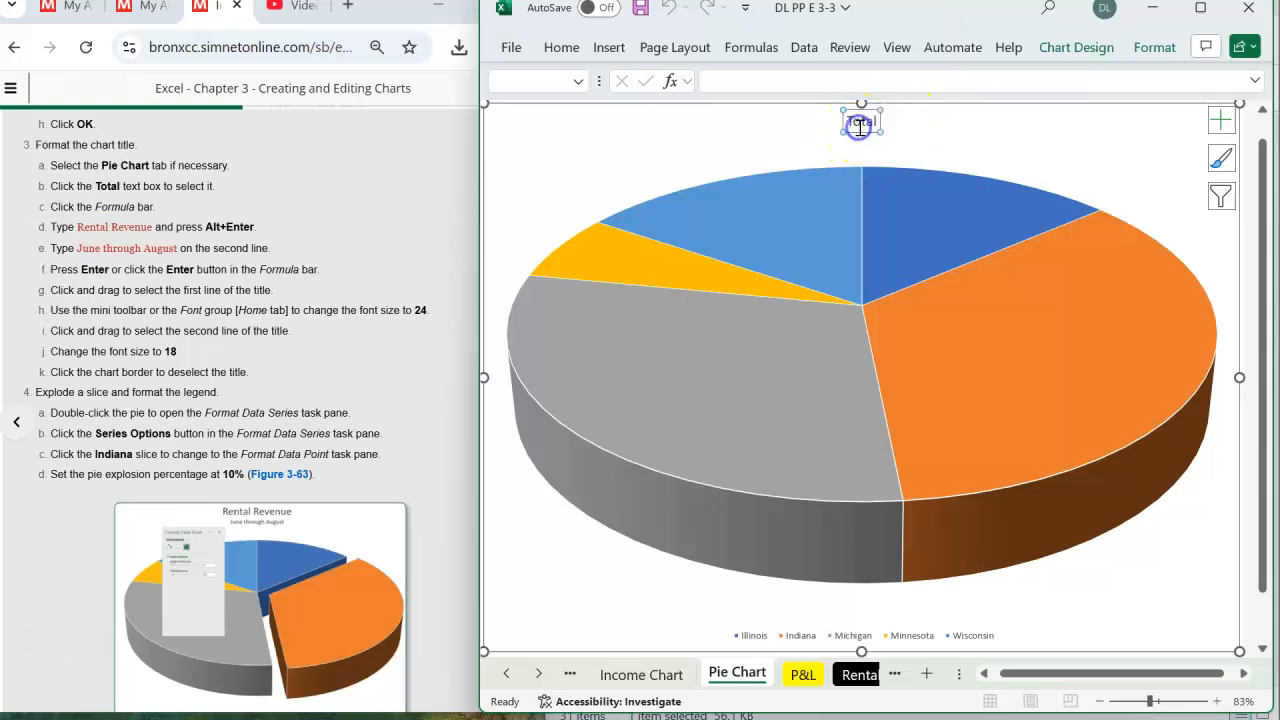
pyautogui.click(759, 78)
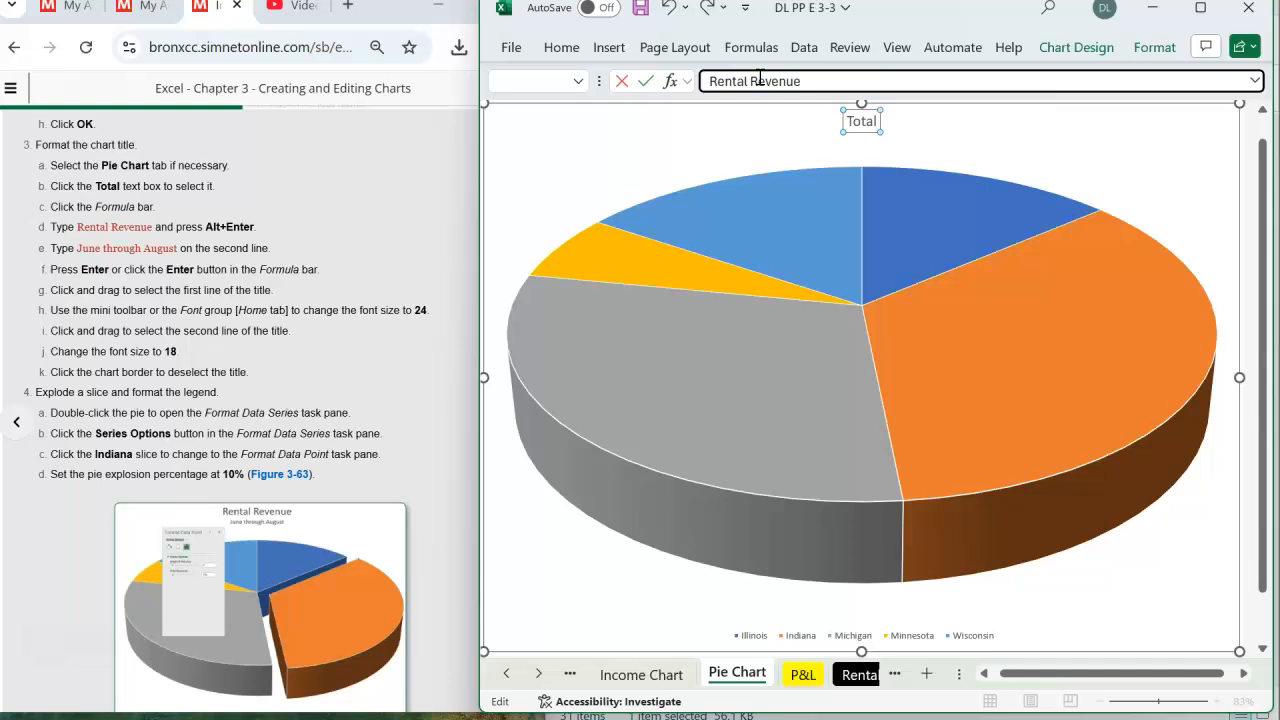
pyautogui.hotkey('alt', 'Return')
pyautogui.press('Return')
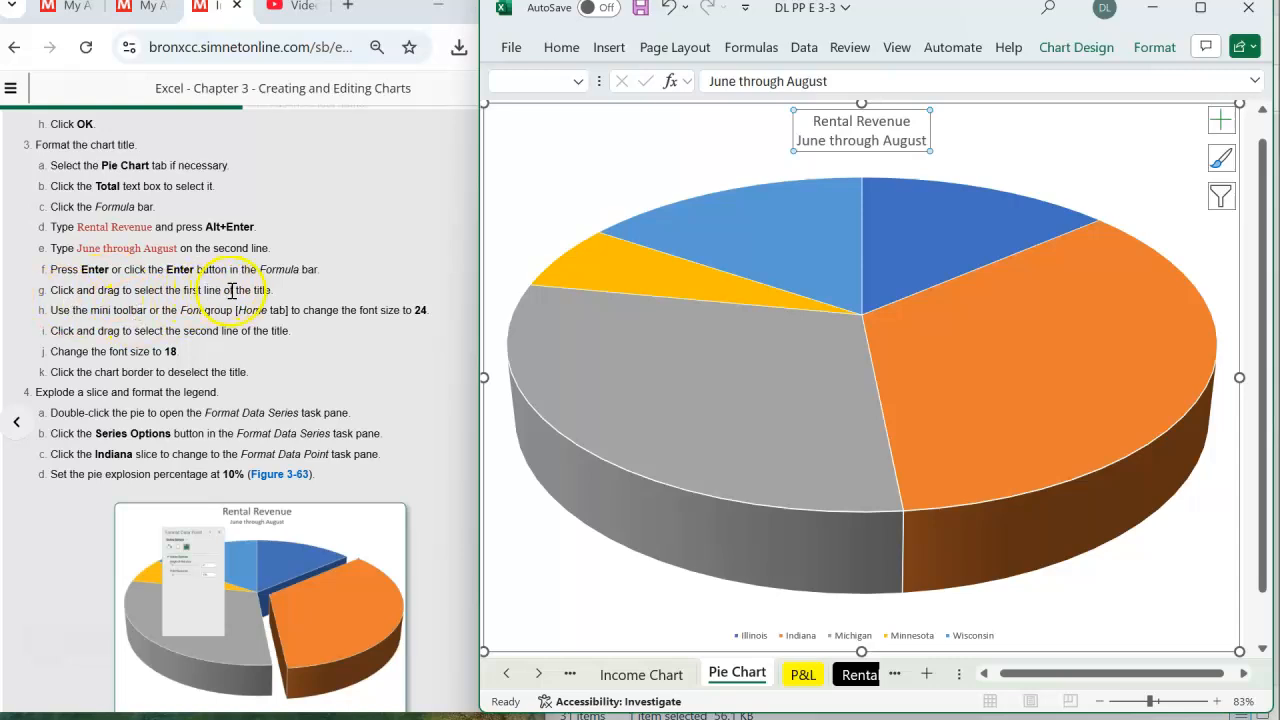
# - Set the font size of the chart title's first line, "Rental Revenue", to 24
pyautogui.click(921, 120)
pyautogui.moveTo(921, 120); pyautogui.dragTo(824, 118)
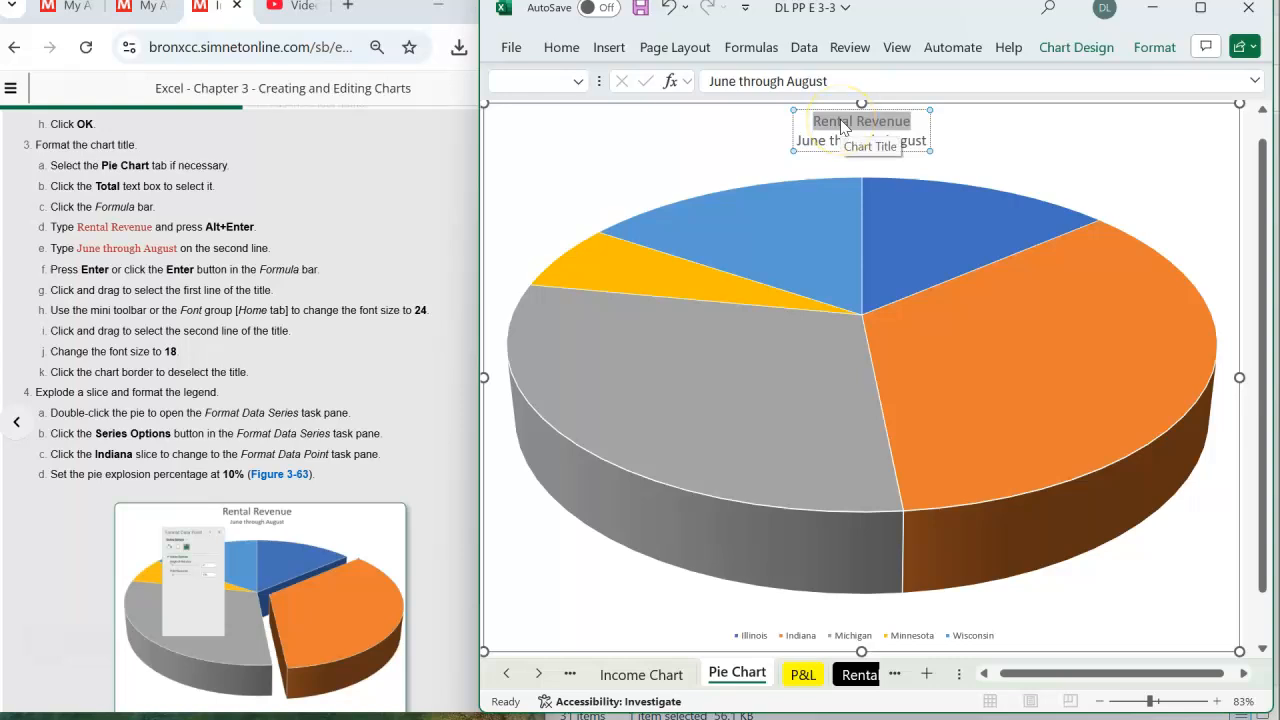
pyautogui.click(562, 50)
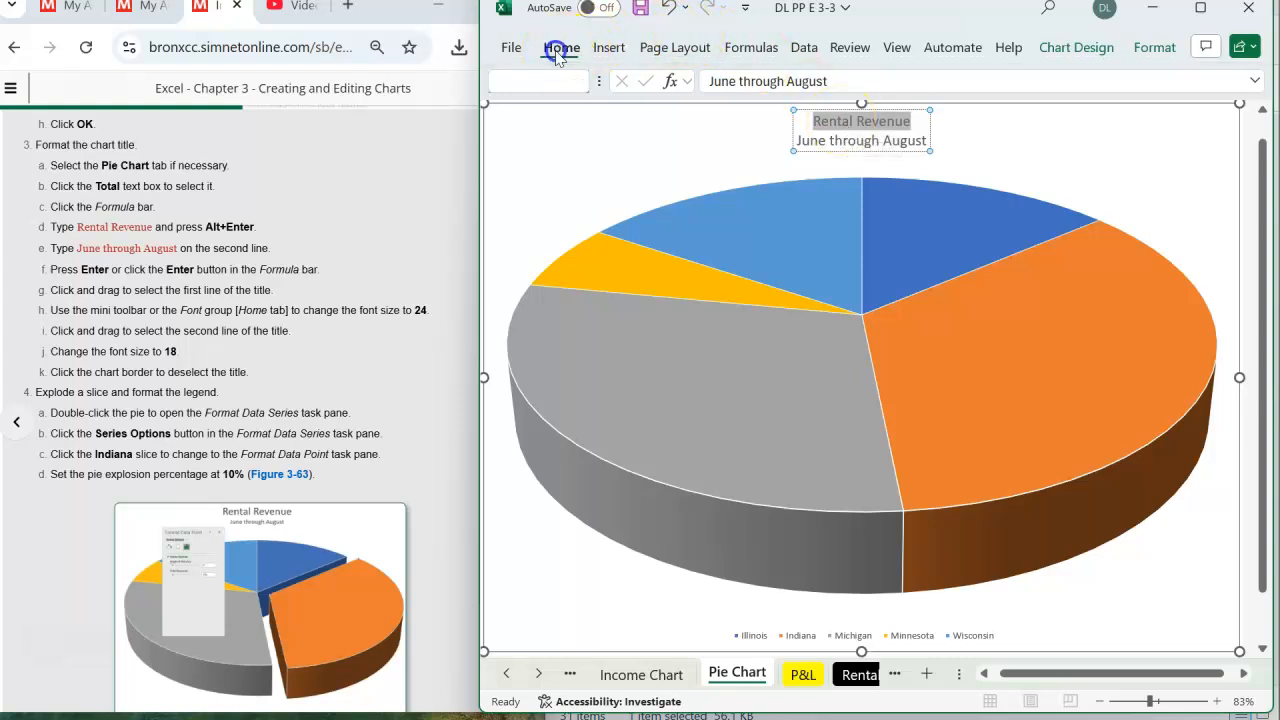
pyautogui.click(587, 115)
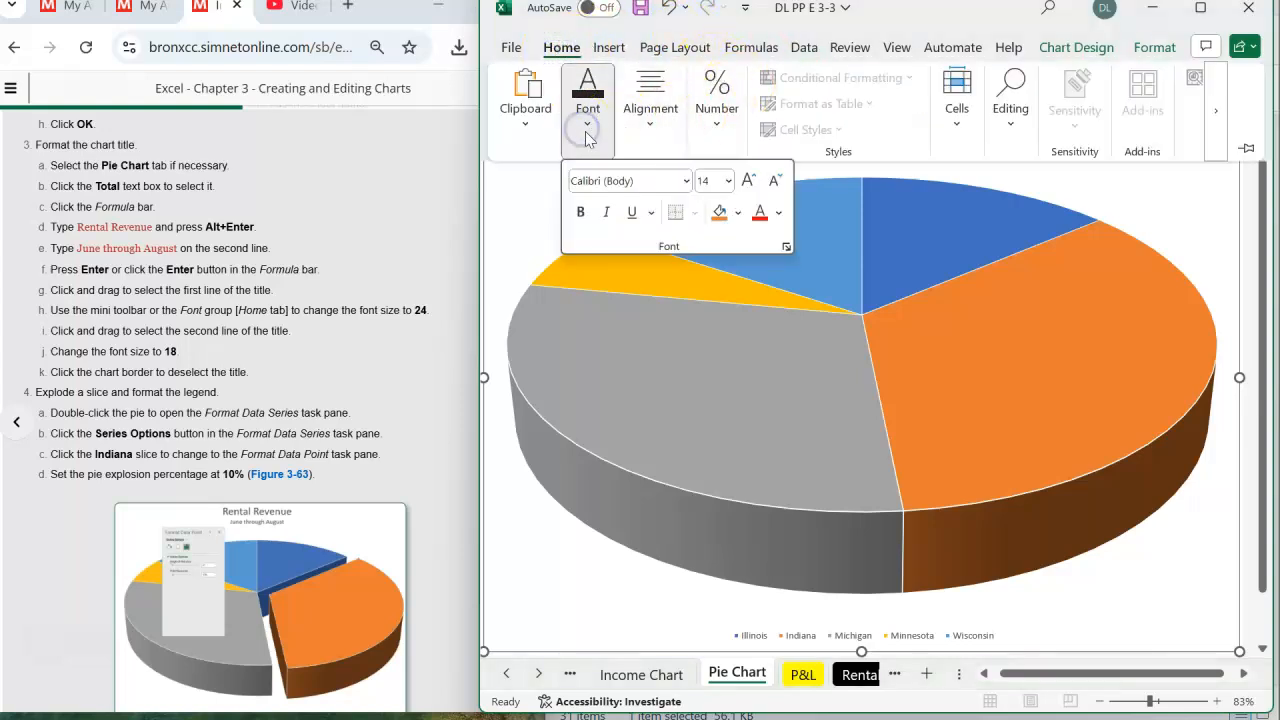
pyautogui.click(728, 181)
pyautogui.click(714, 454)
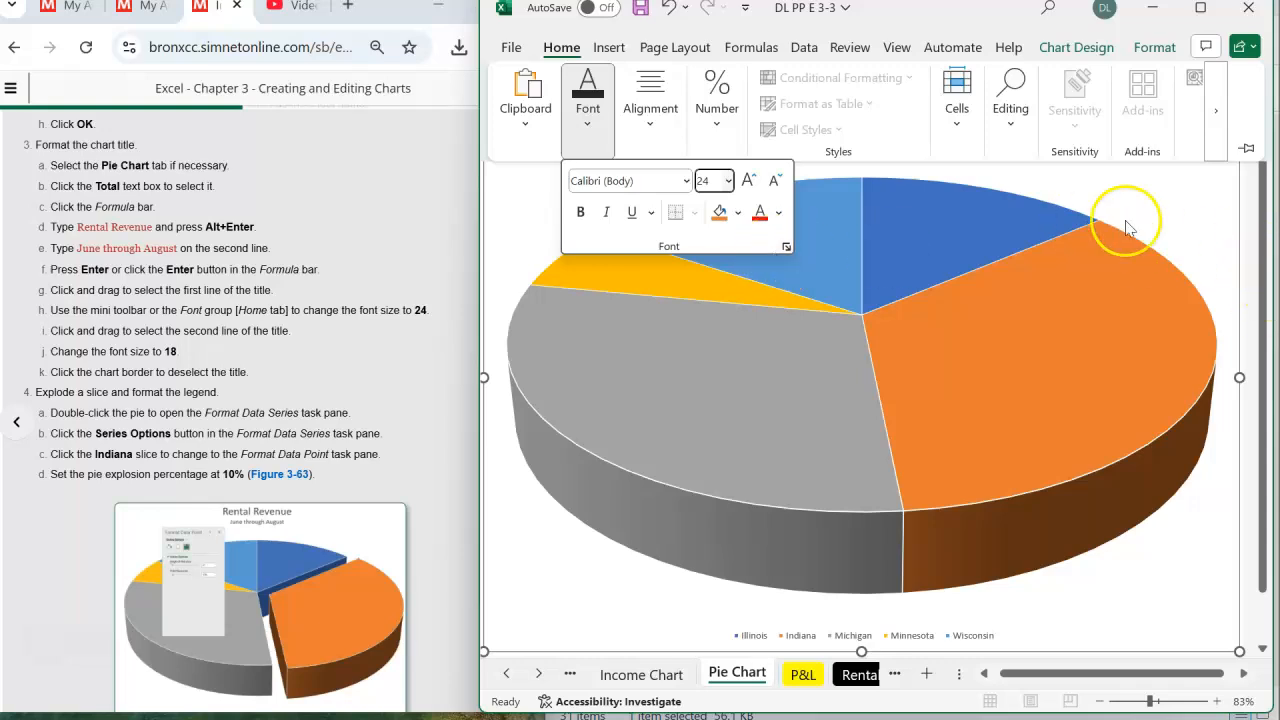
pyautogui.click(1177, 215)
pyautogui.moveTo(1261, 207); pyautogui.dragTo(1261, 184)
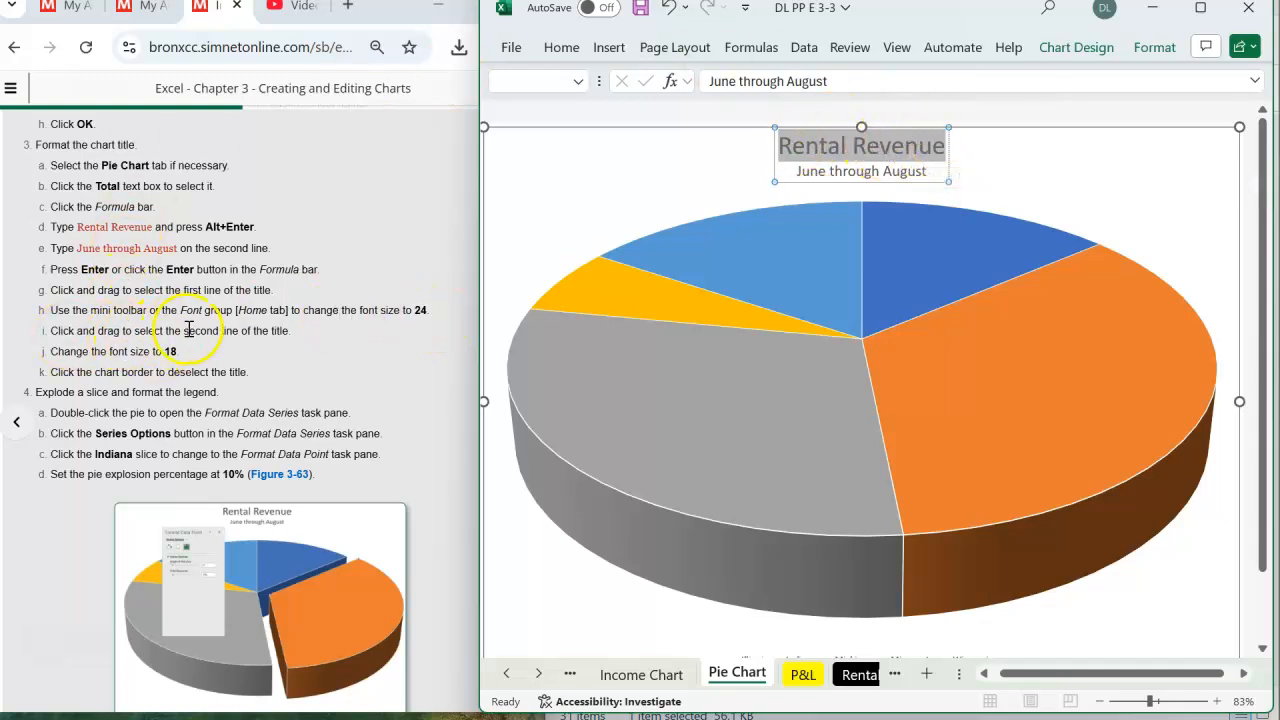
# - Set the font size of the title's second line, "June through August", to 18 and deselect the title
pyautogui.click(928, 170)
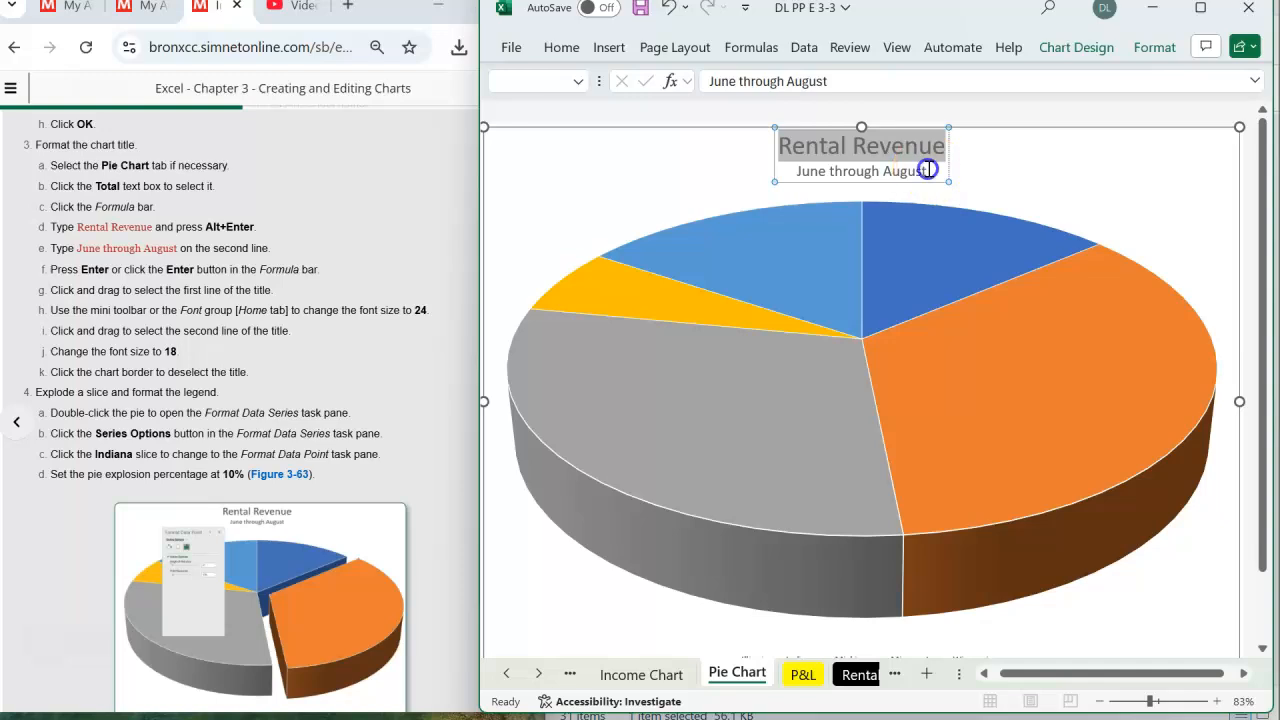
pyautogui.moveTo(924, 170); pyautogui.dragTo(798, 167)
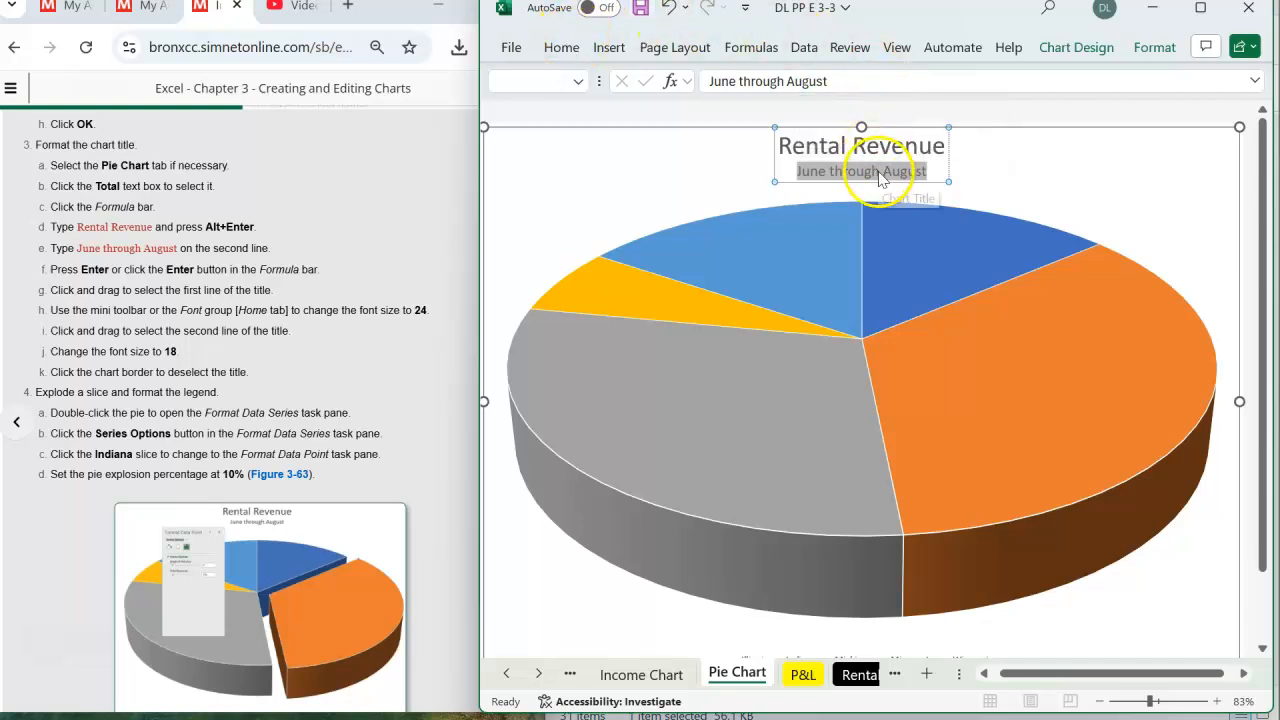
pyautogui.moveTo(928, 170); pyautogui.dragTo(790, 170)
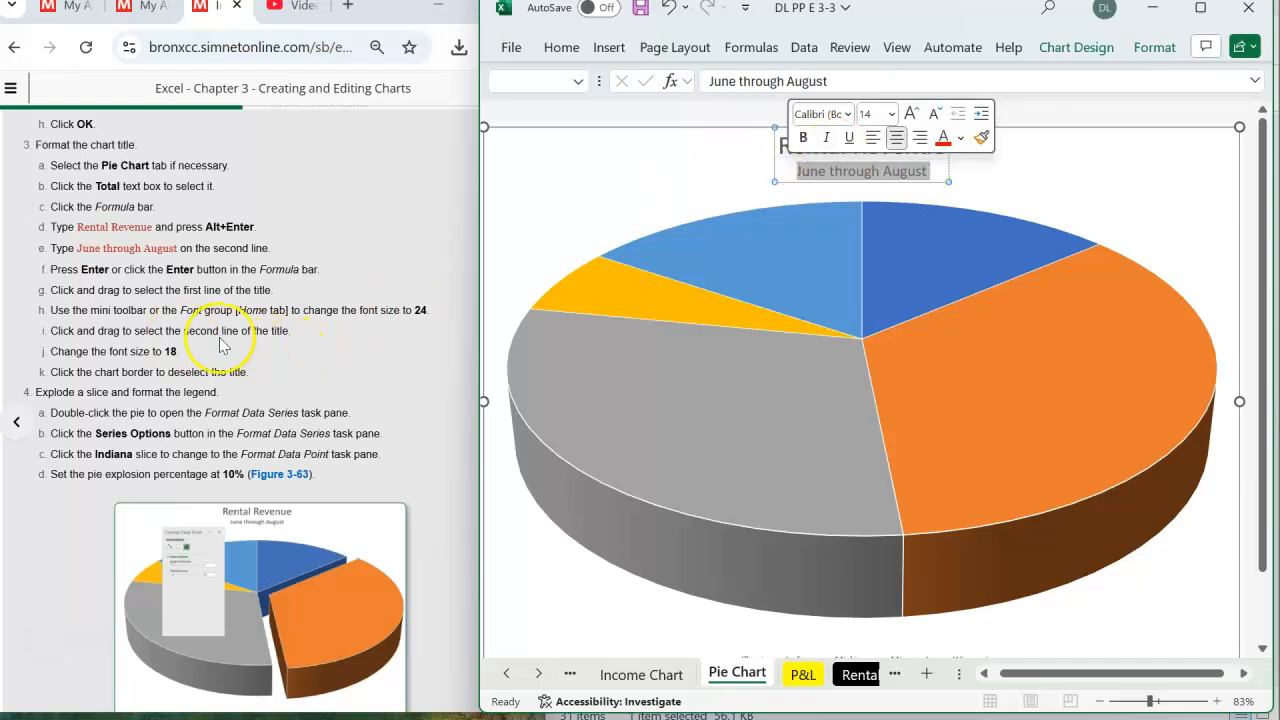
pyautogui.click(891, 114)
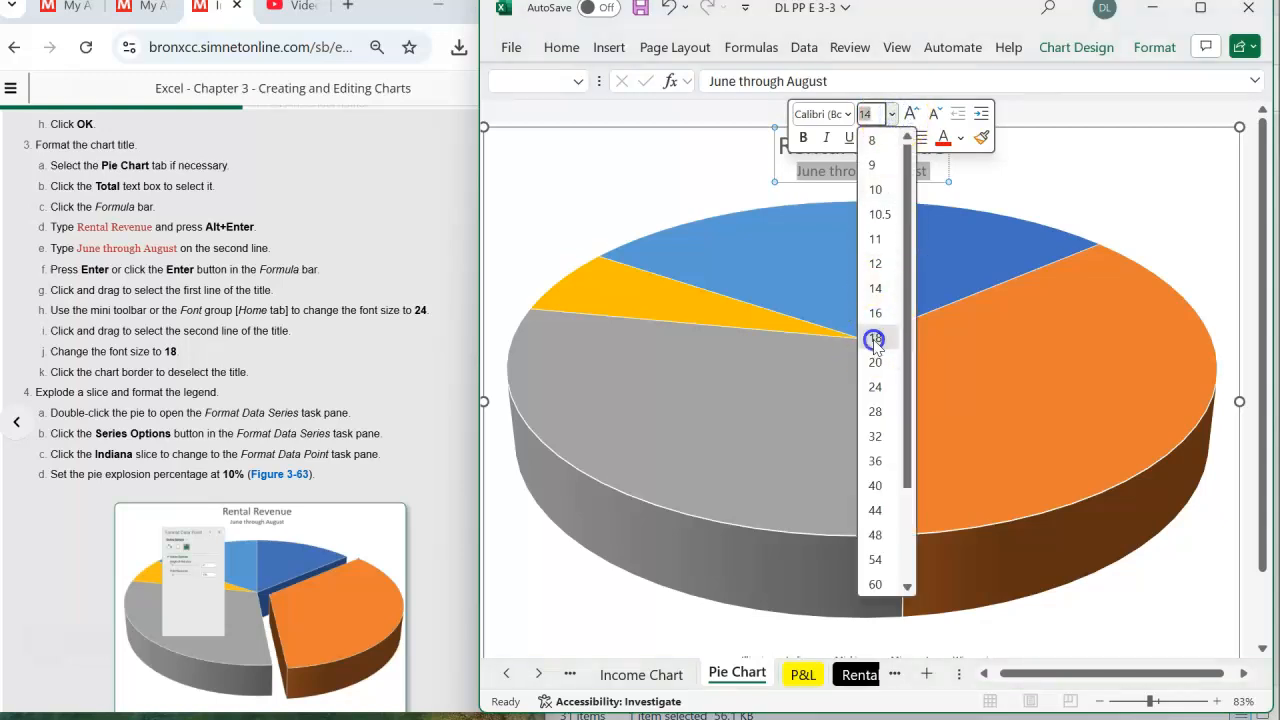
pyautogui.click(875, 339)
pyautogui.click(1128, 186)
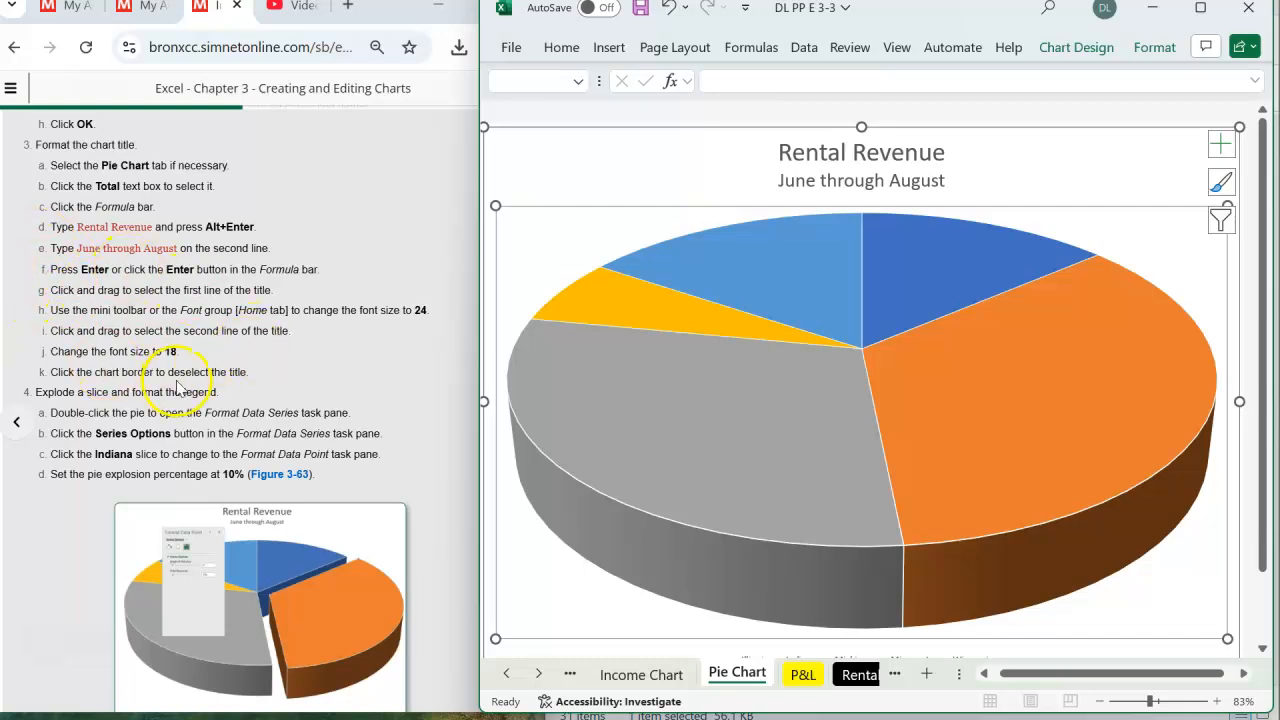
# - Explode the Indiana slice of the 3-D pie chart by 10%
pyautogui.click(549, 158)
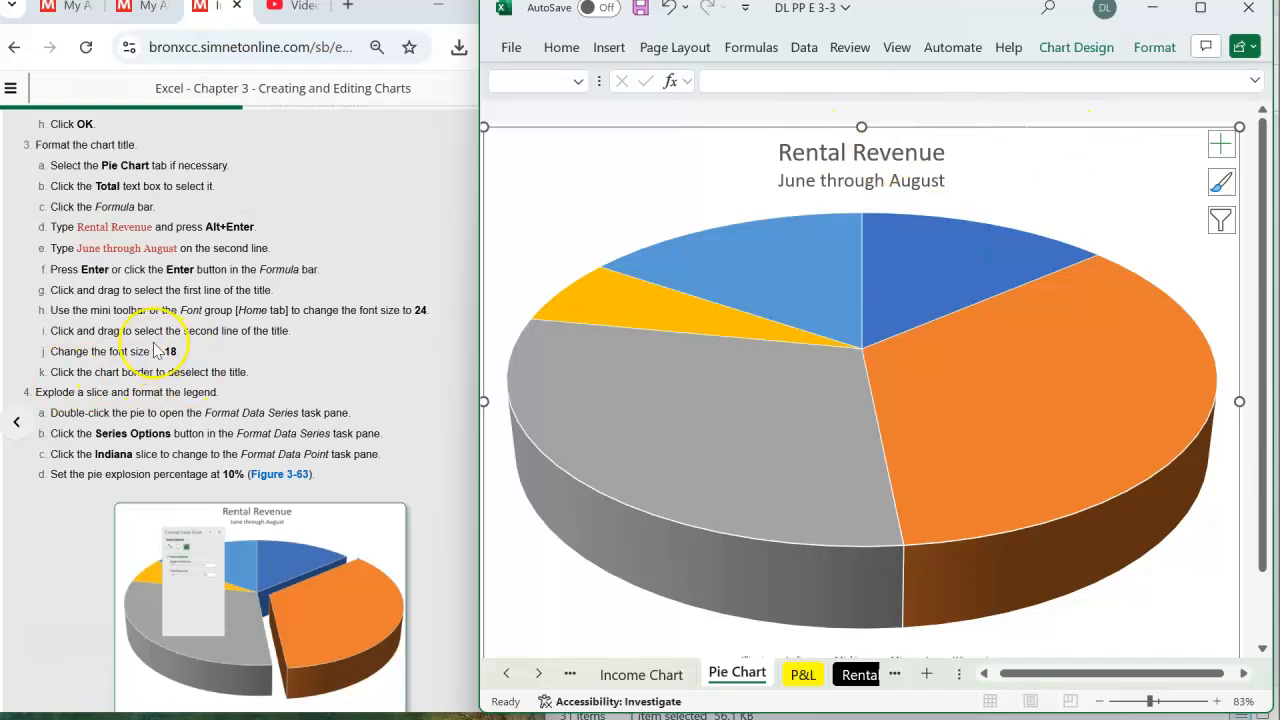
pyautogui.scroll(-2, 155, 350)
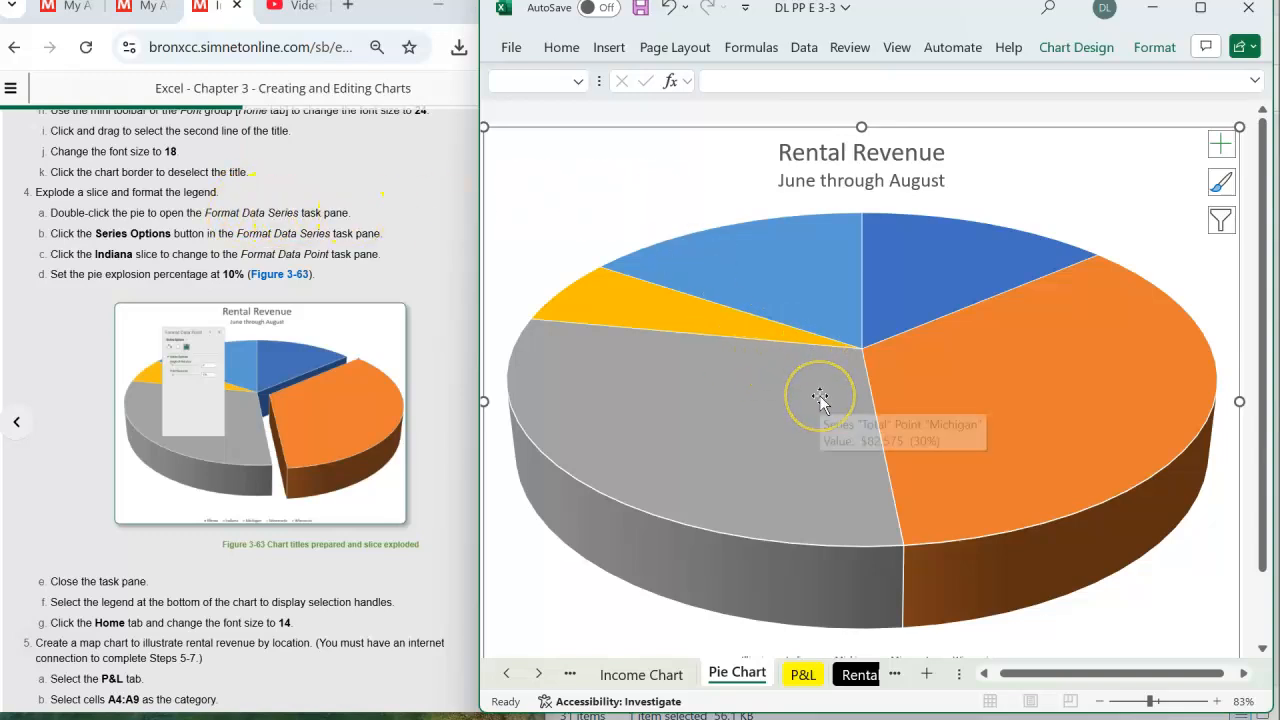
pyautogui.doubleClick(977, 423)
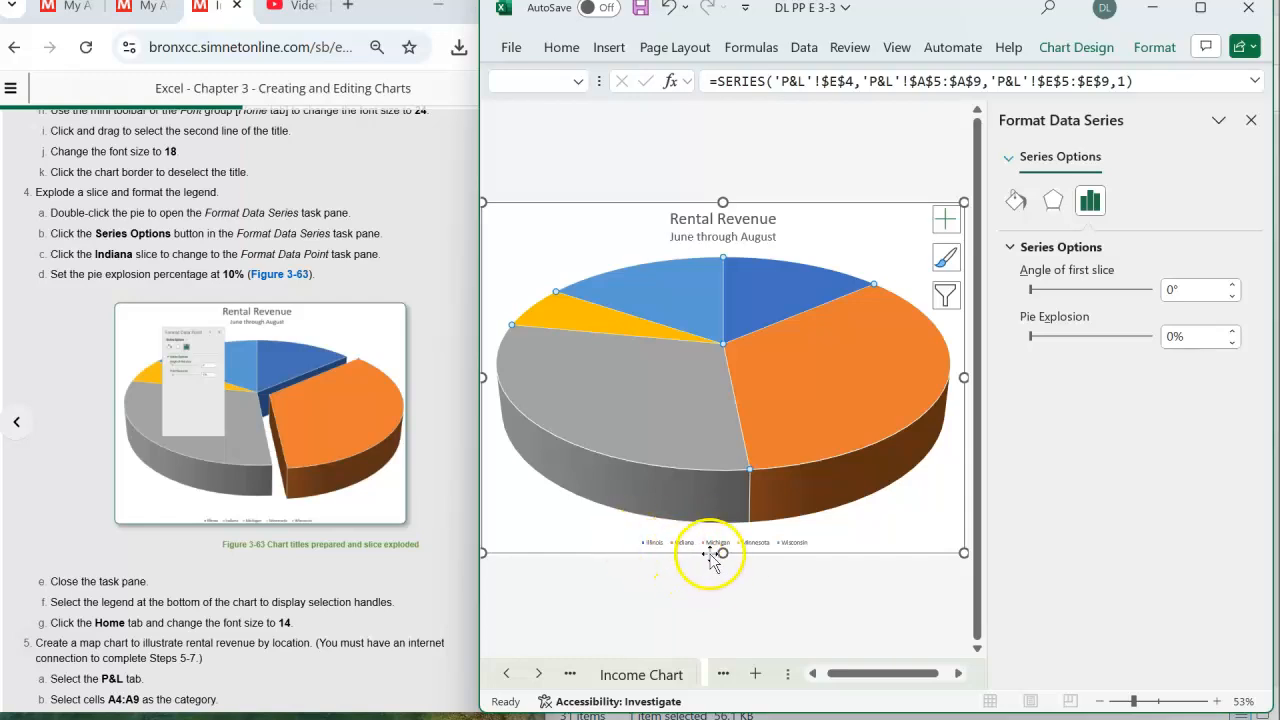
pyautogui.click(827, 413)
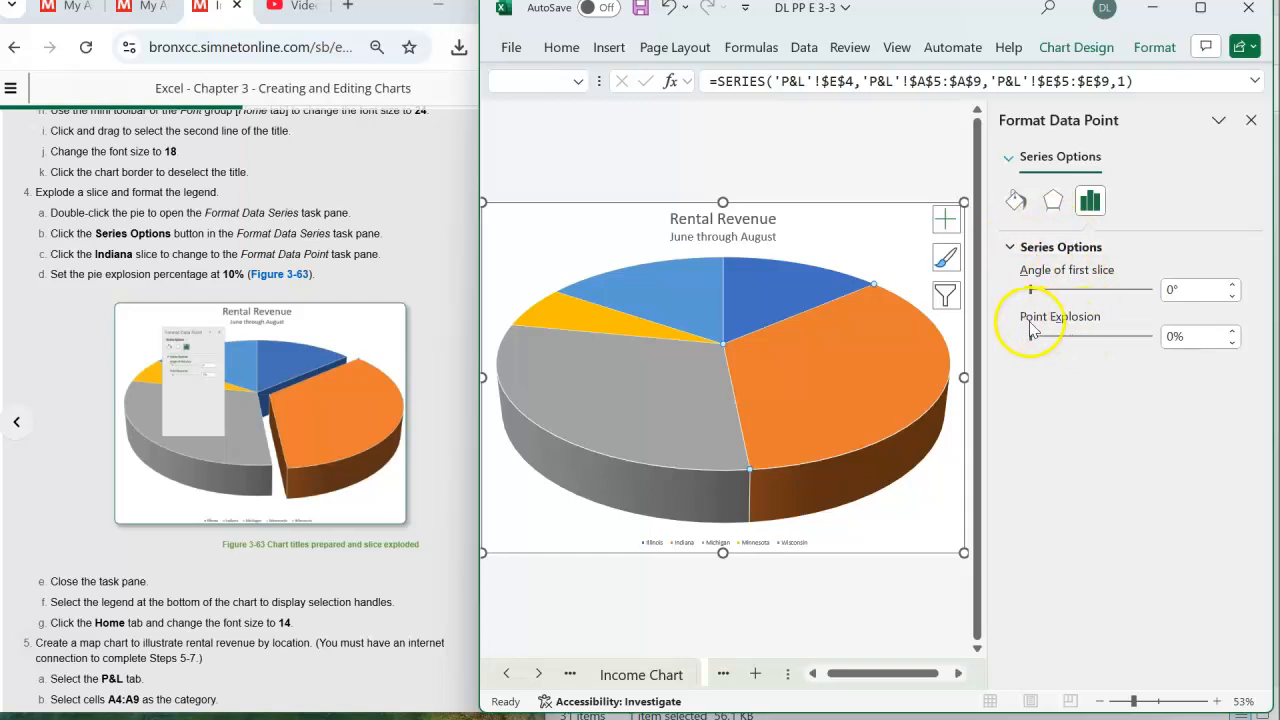
pyautogui.click(1231, 331)
pyautogui.click(1231, 331)
pyautogui.click(1231, 331)
pyautogui.click(1231, 331)
pyautogui.click(1231, 331)
pyautogui.click(1231, 331)
pyautogui.click(1231, 331)
pyautogui.click(1231, 331)
pyautogui.click(1231, 331)
pyautogui.click(1231, 331)
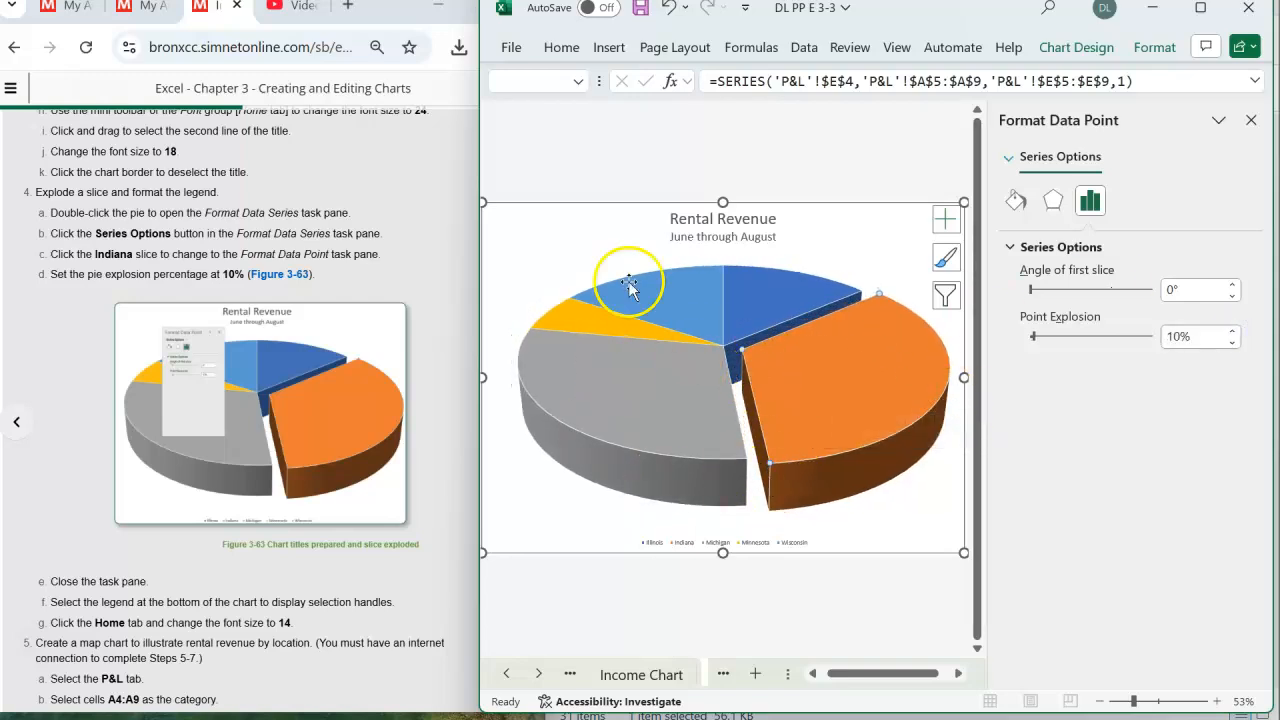
# - Set the font size of the pie chart's legend to 14
pyautogui.scroll(-1, 58, 323)
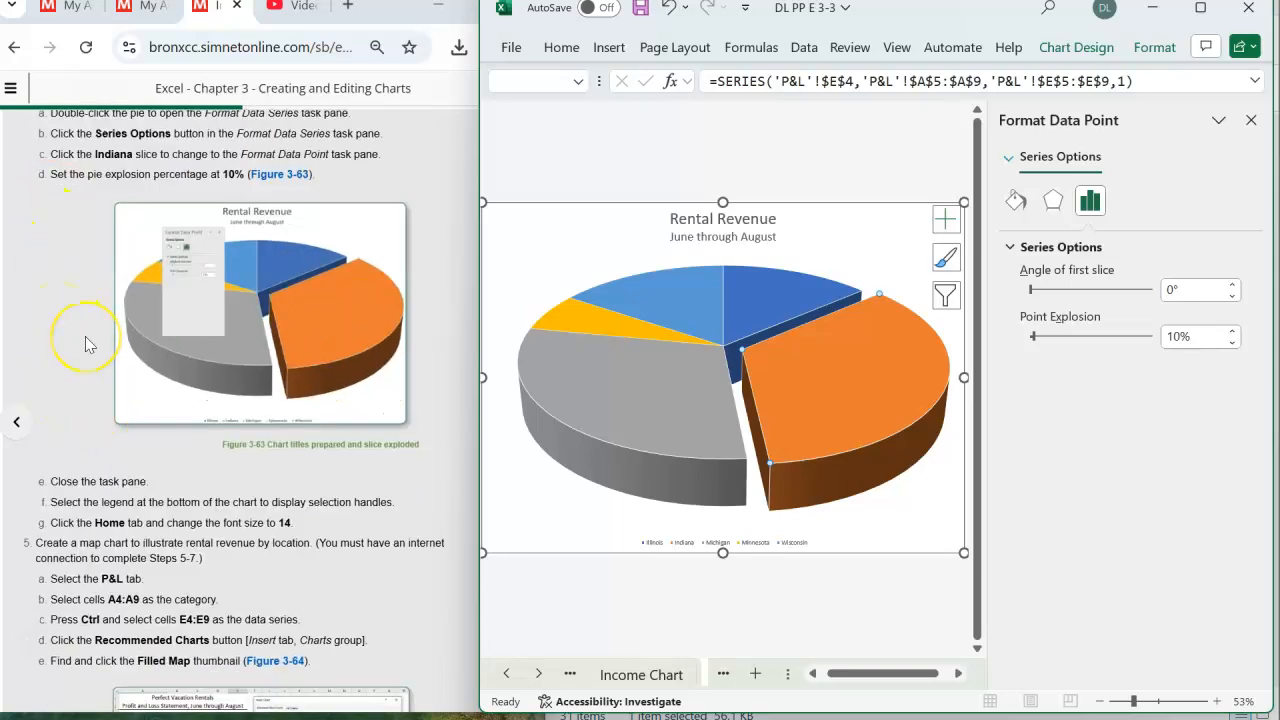
pyautogui.scroll(-1, 85, 344)
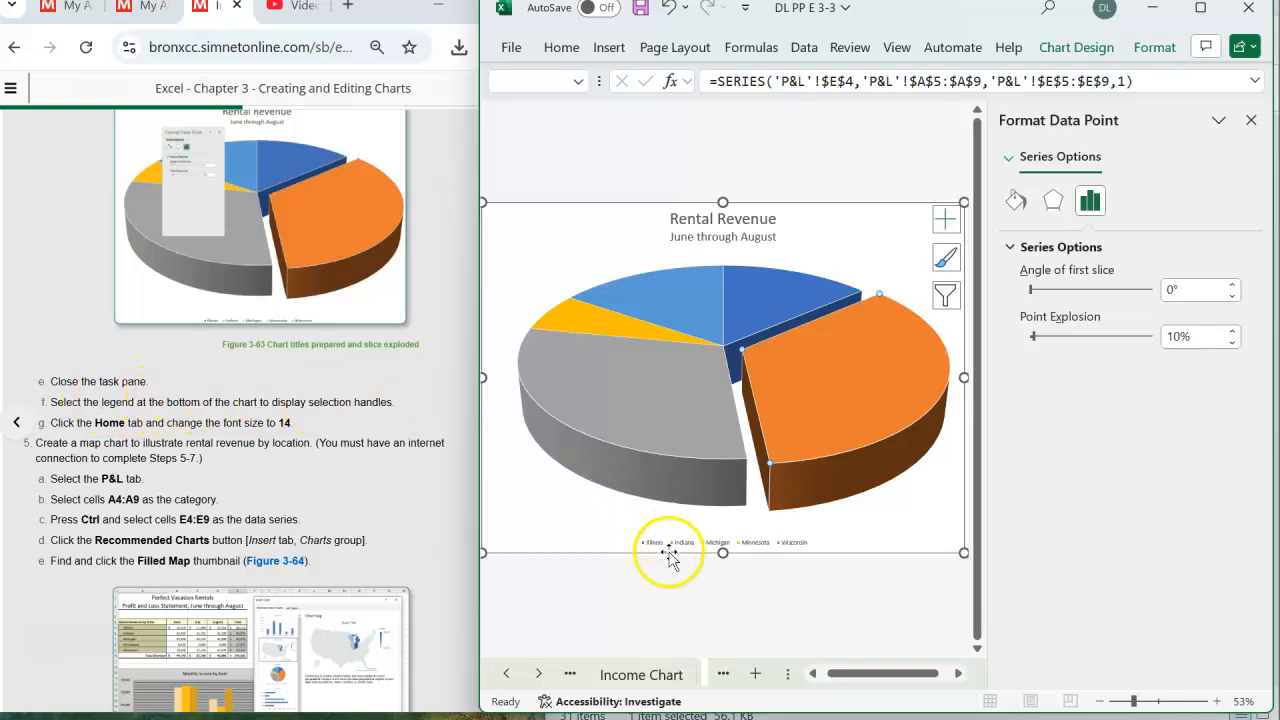
pyautogui.click(799, 543)
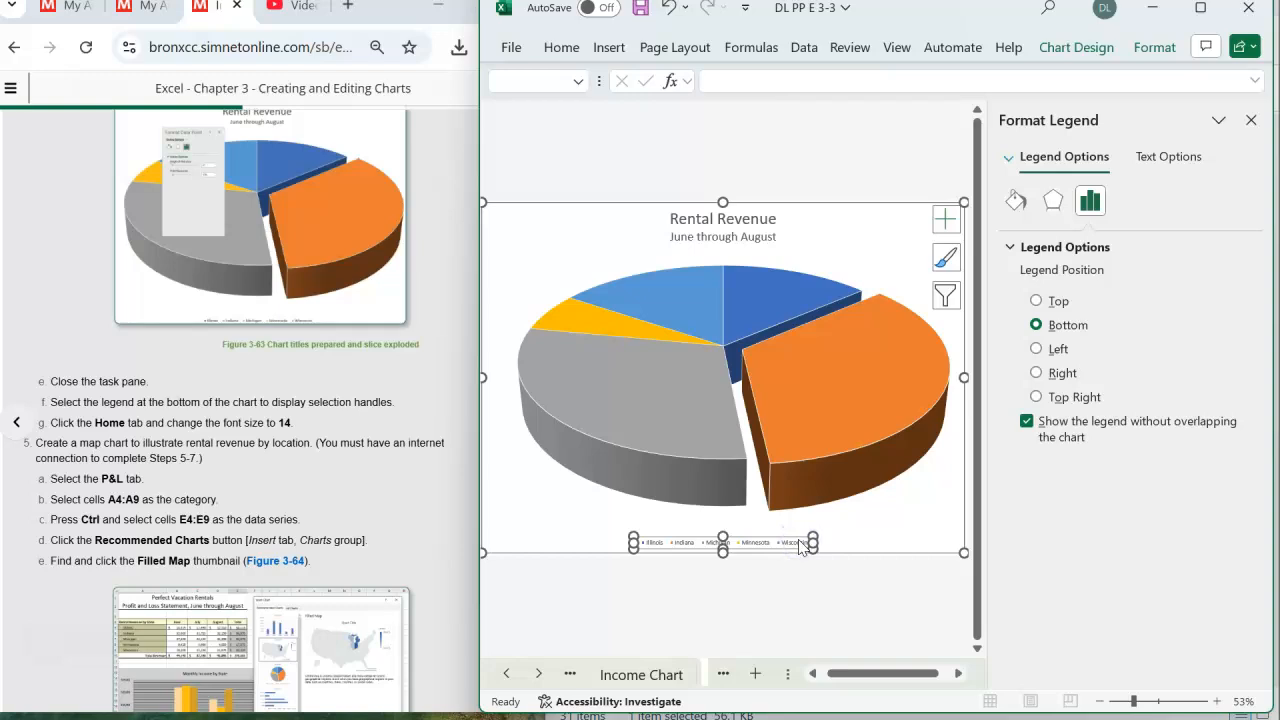
pyautogui.click(553, 50)
pyautogui.click(553, 50)
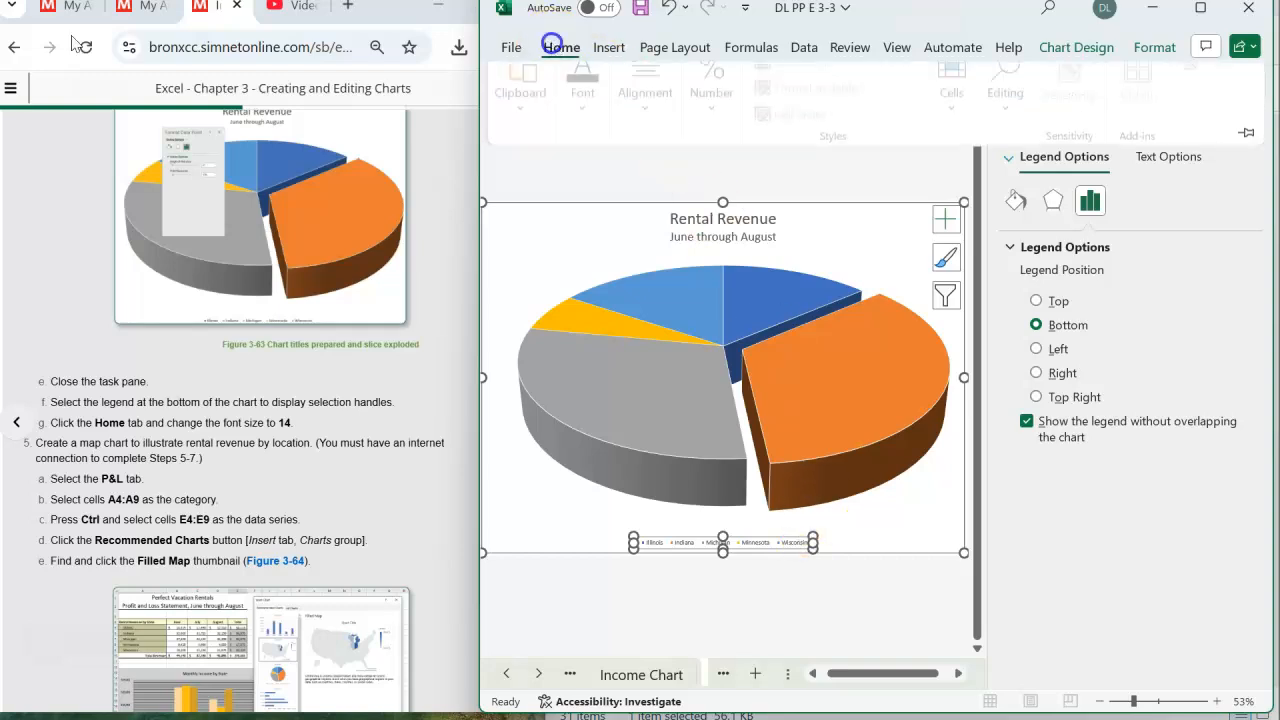
pyautogui.click(587, 118)
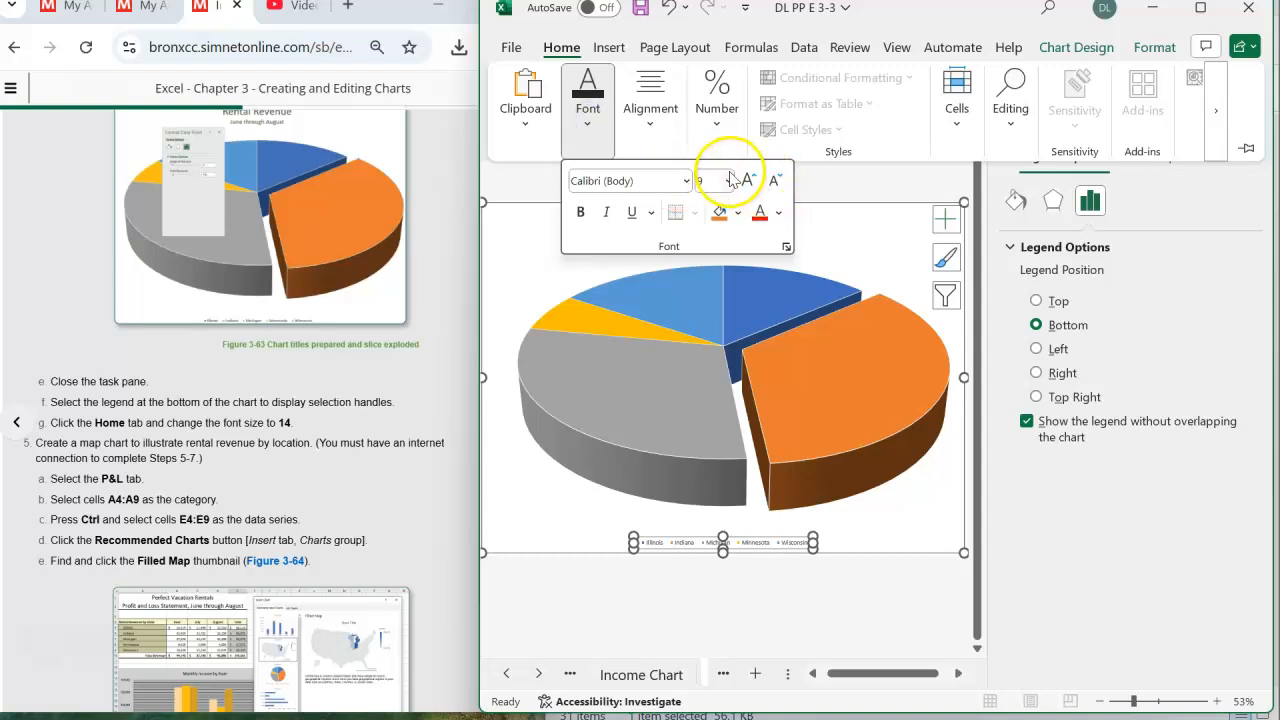
pyautogui.click(729, 181)
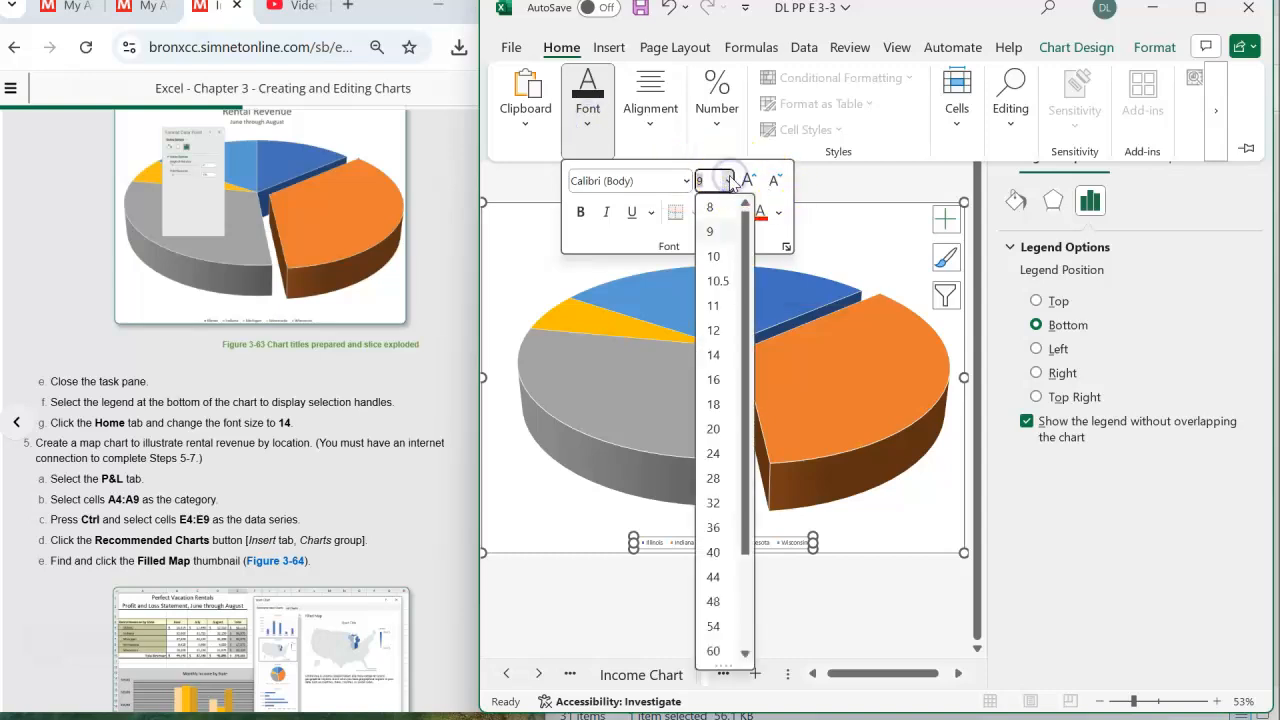
pyautogui.click(714, 355)
pyautogui.click(887, 592)
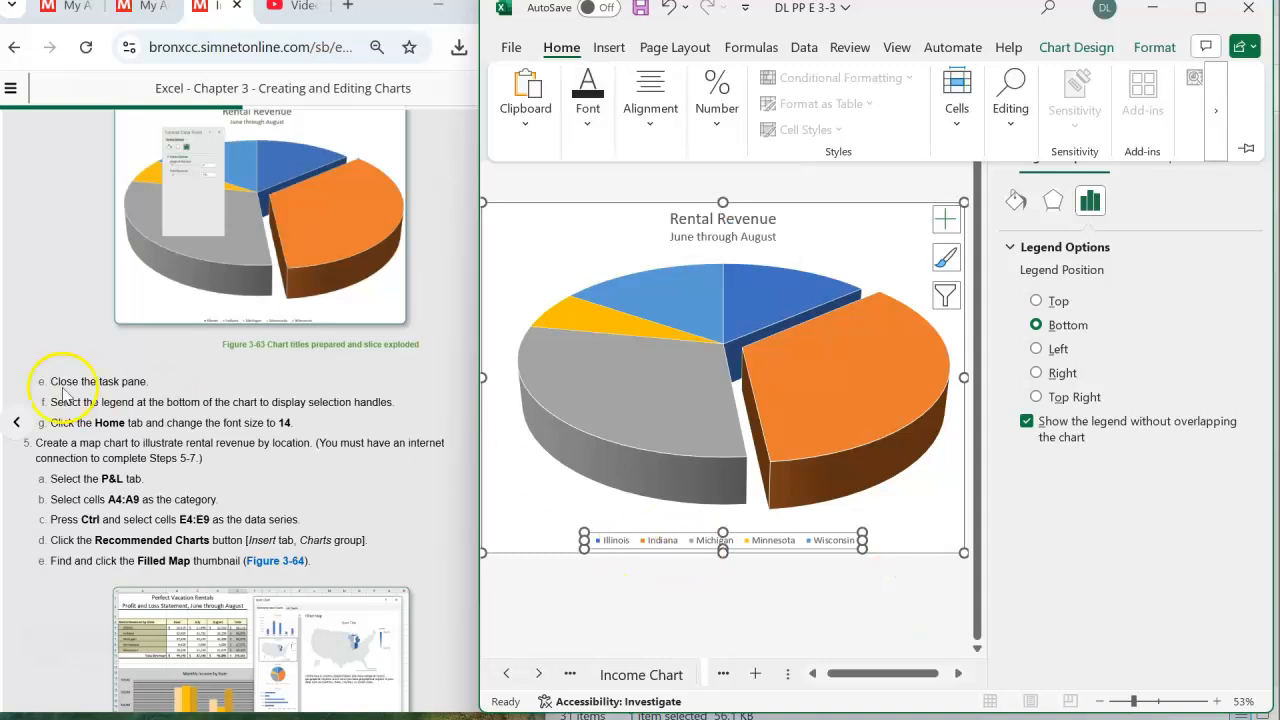
# - Switch to the P&L worksheet
pyautogui.scroll(-2, 104, 377)
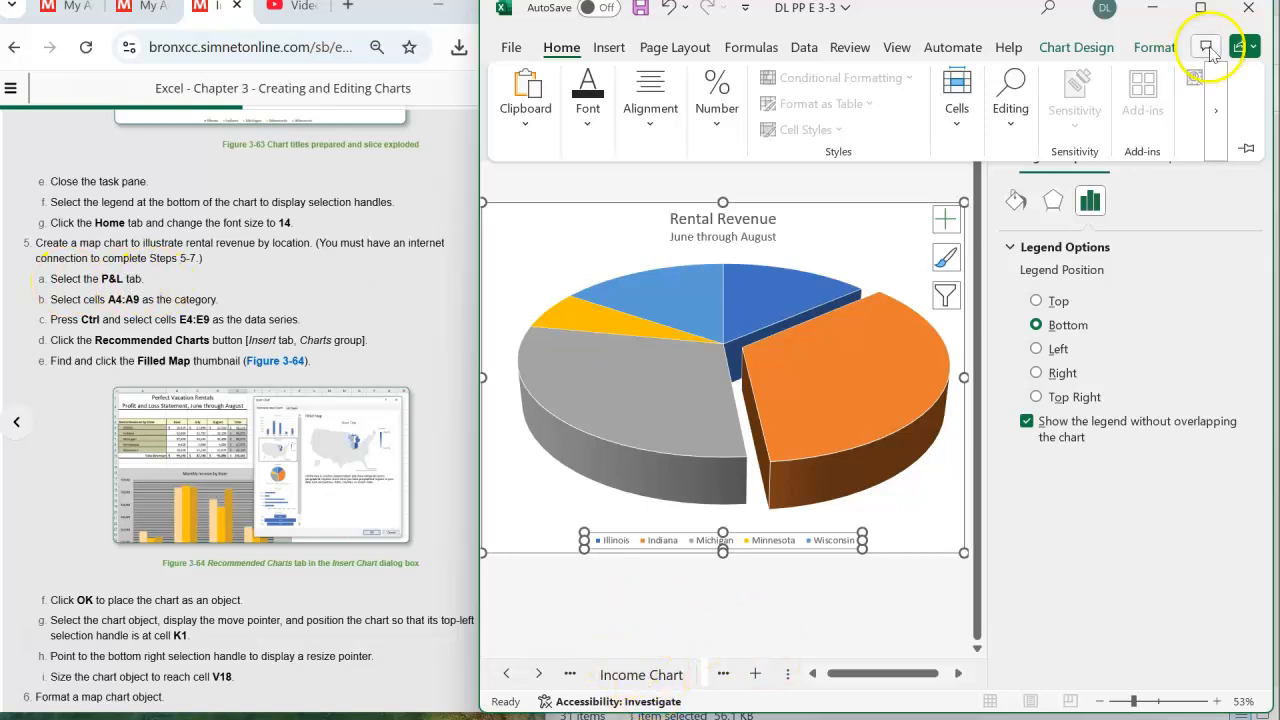
pyautogui.click(505, 676)
pyautogui.click(505, 676)
pyautogui.click(505, 676)
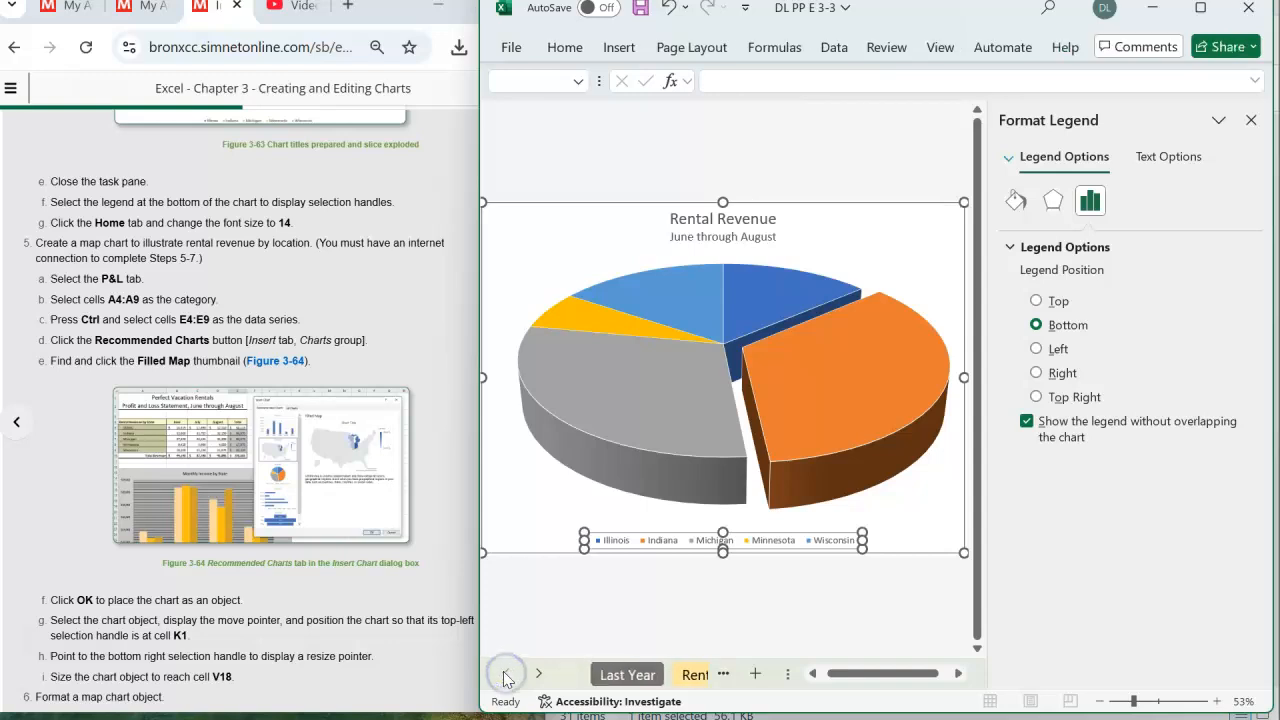
pyautogui.click(505, 678)
pyautogui.click(540, 676)
pyautogui.click(540, 676)
pyautogui.click(540, 676)
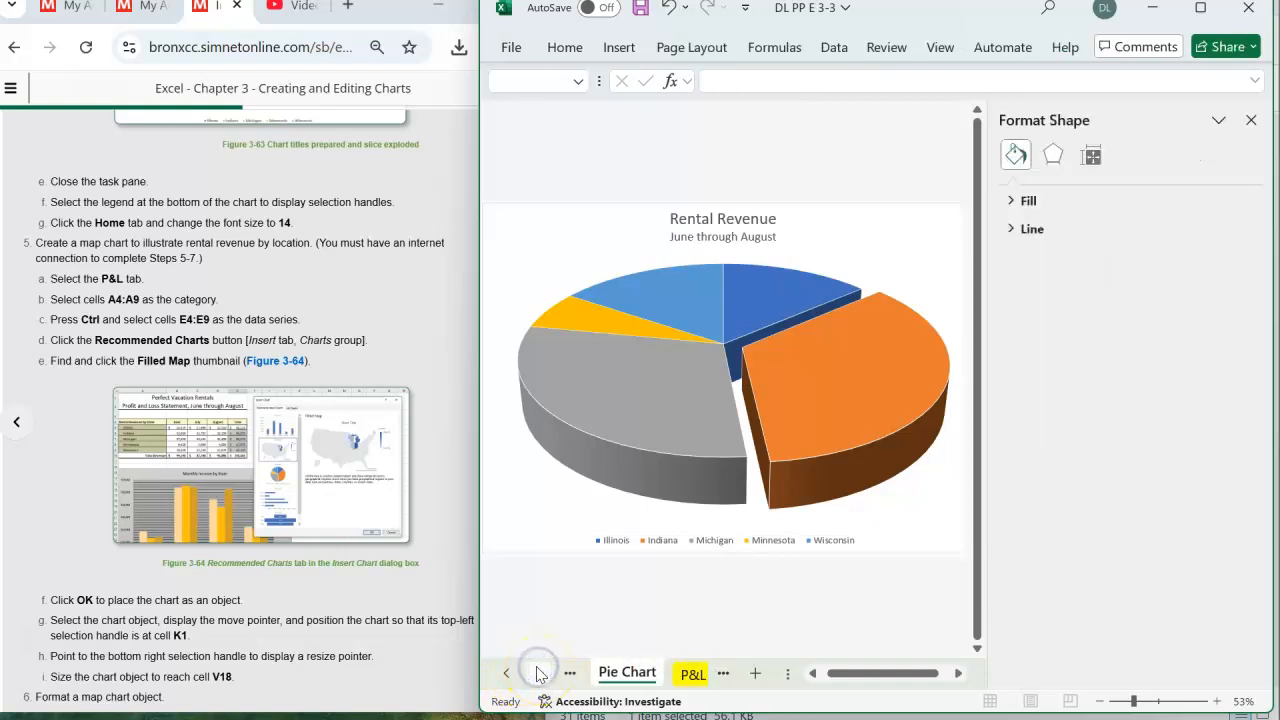
pyautogui.click(684, 677)
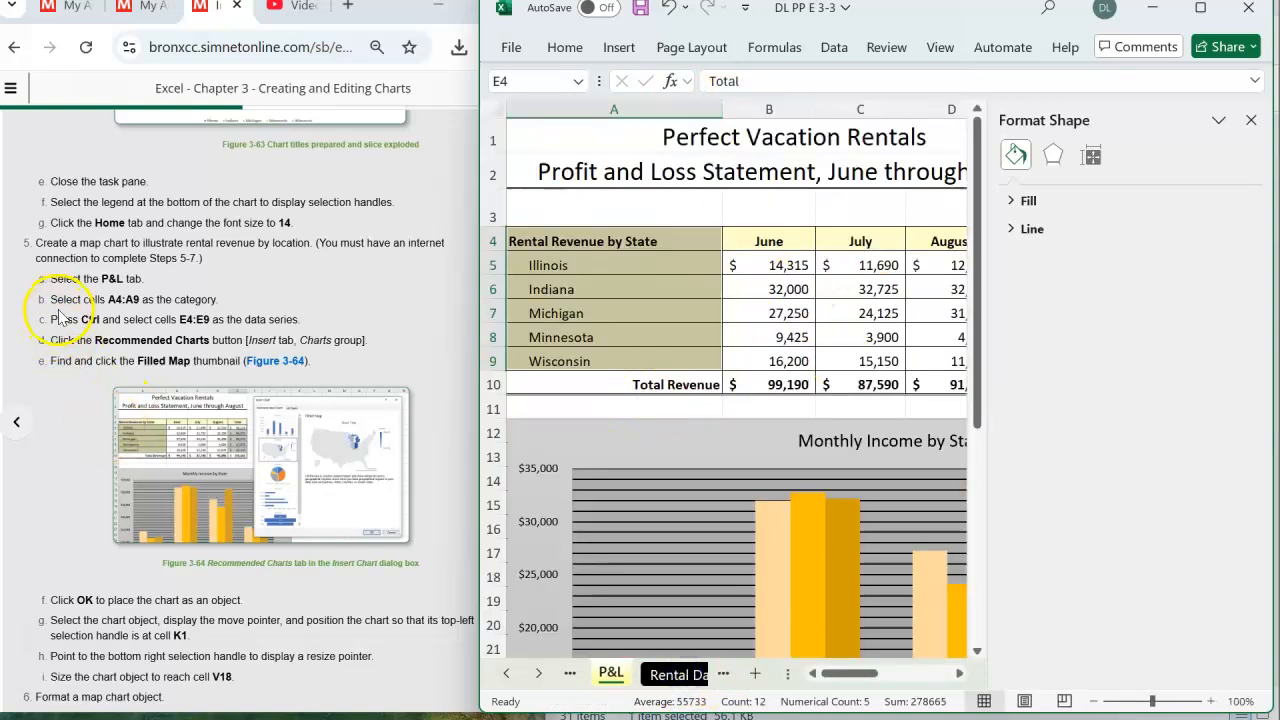
# - Insert a Filled Map from the recommended charts, using cells A4:A9 as categories and E4:E9 as the data series
pyautogui.click(612, 240)
pyautogui.moveTo(612, 240); pyautogui.dragTo(613, 357)
pyautogui.moveTo(843, 678); pyautogui.dragTo(886, 686)
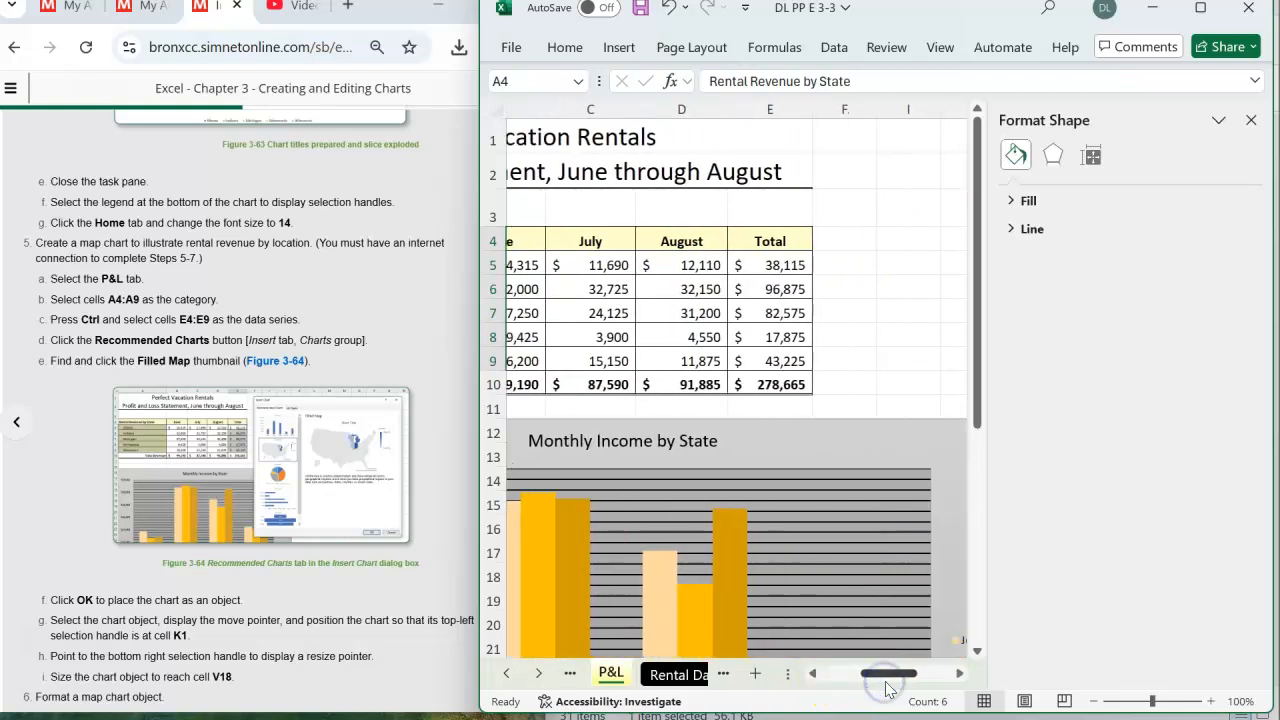
pyautogui.moveTo(781, 244); pyautogui.dragTo(785, 364)
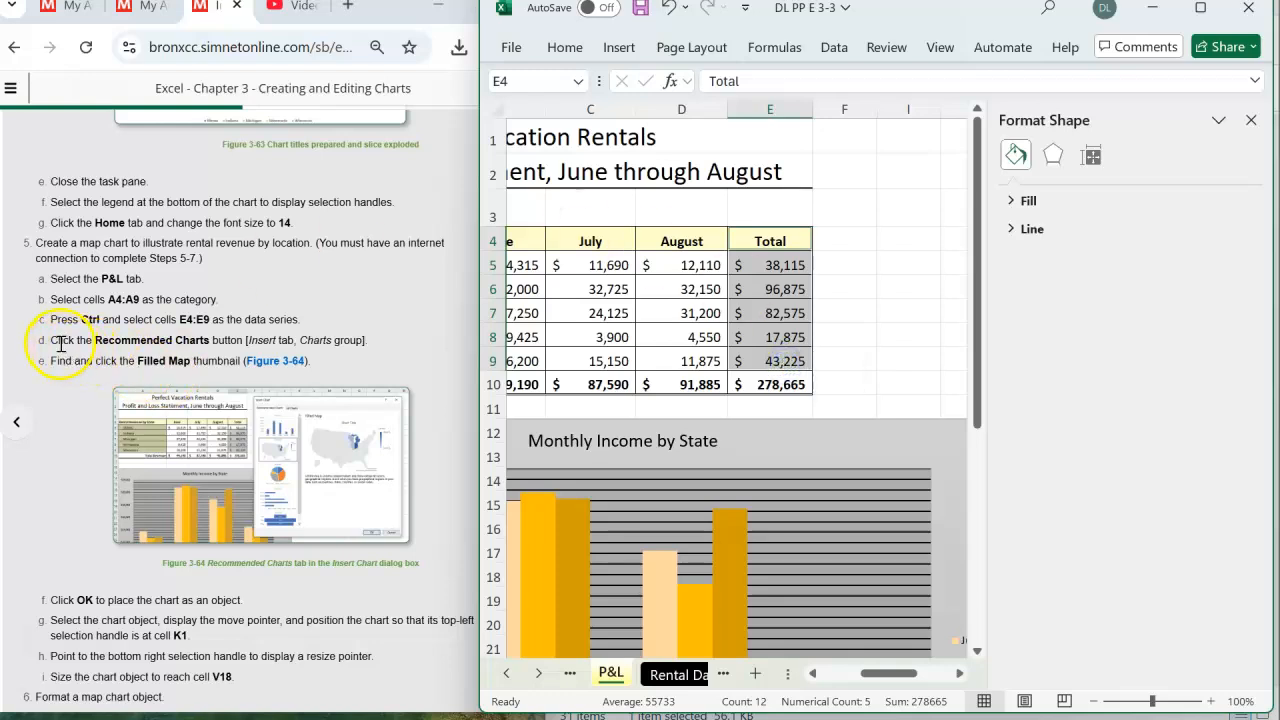
pyautogui.click(612, 52)
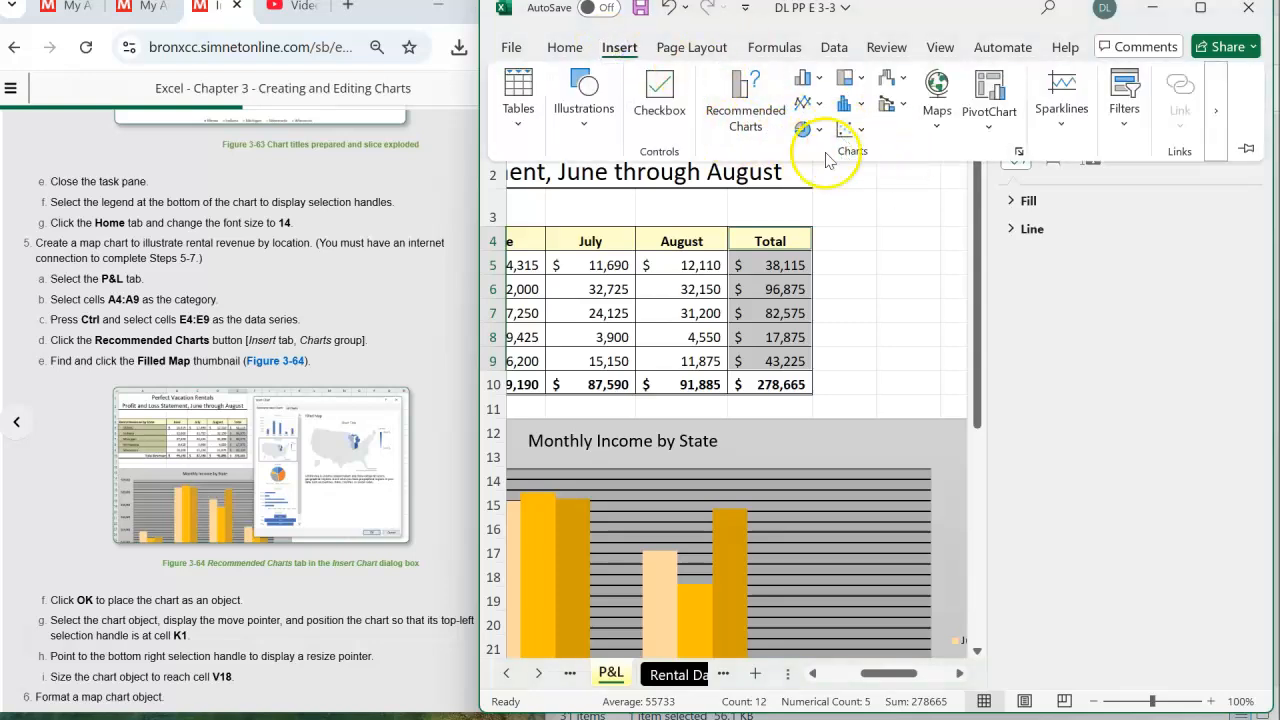
pyautogui.click(740, 110)
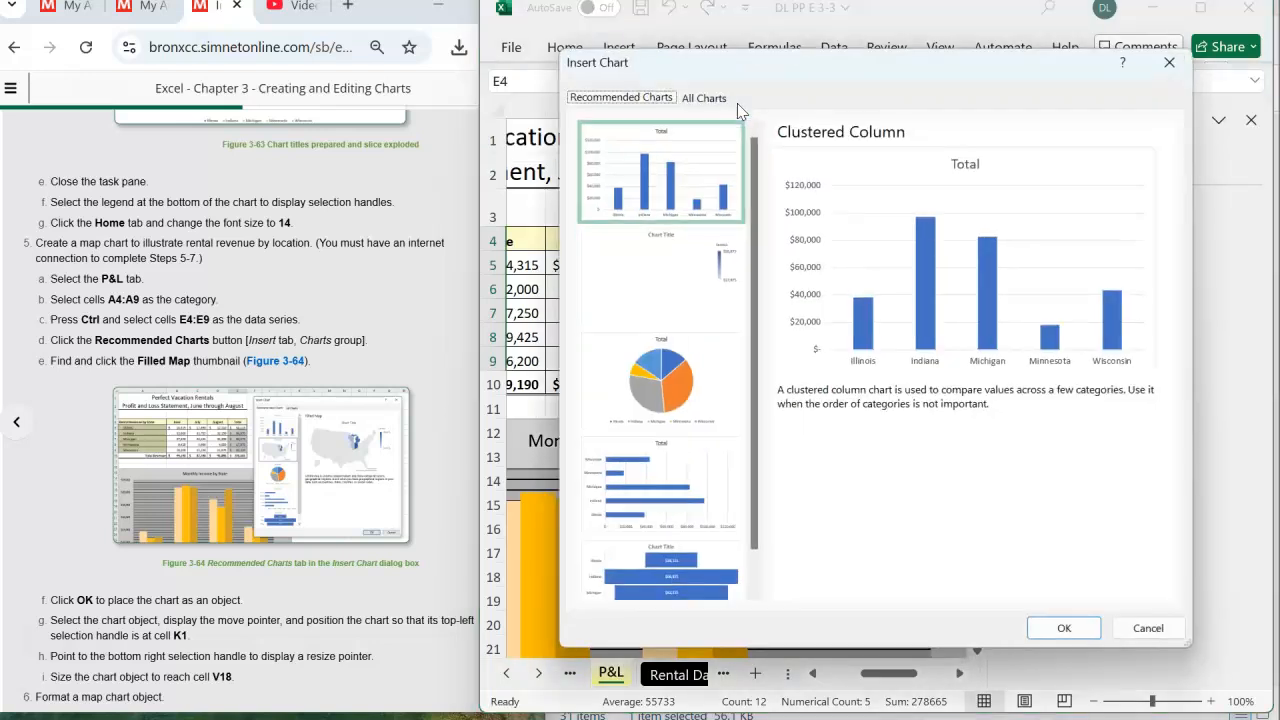
pyautogui.click(630, 278)
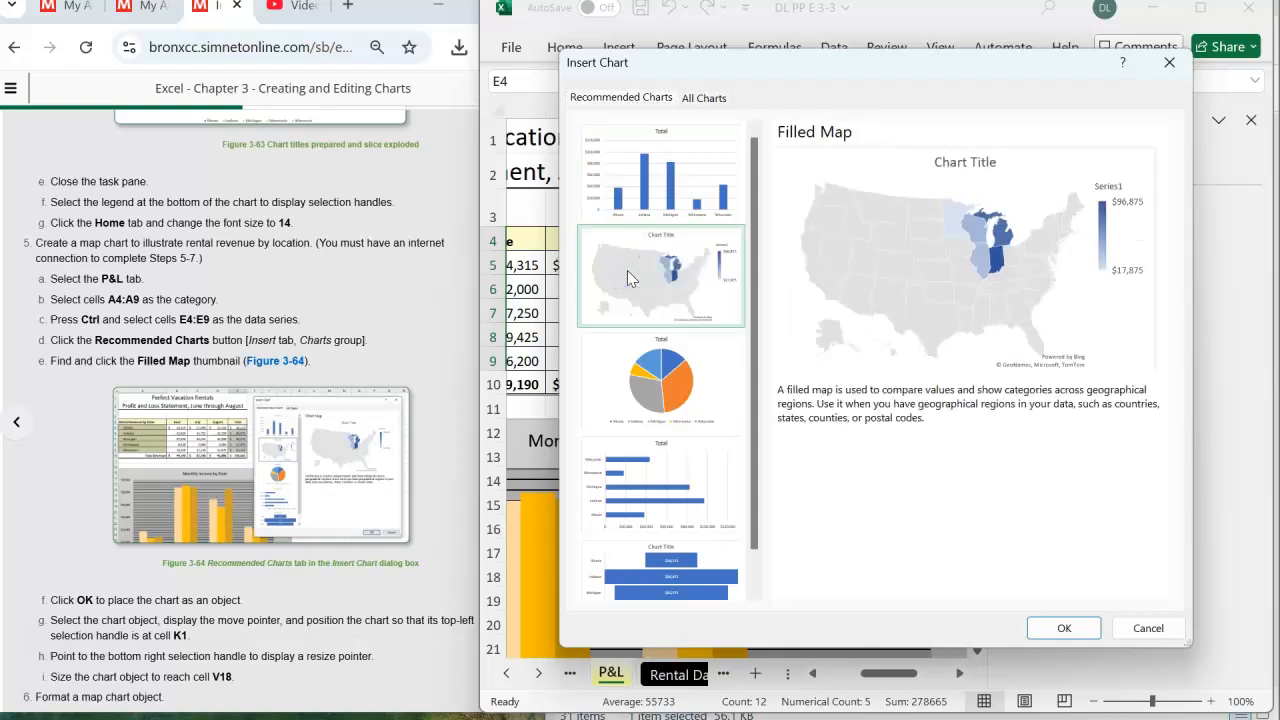
pyautogui.scroll(-3, 158, 410)
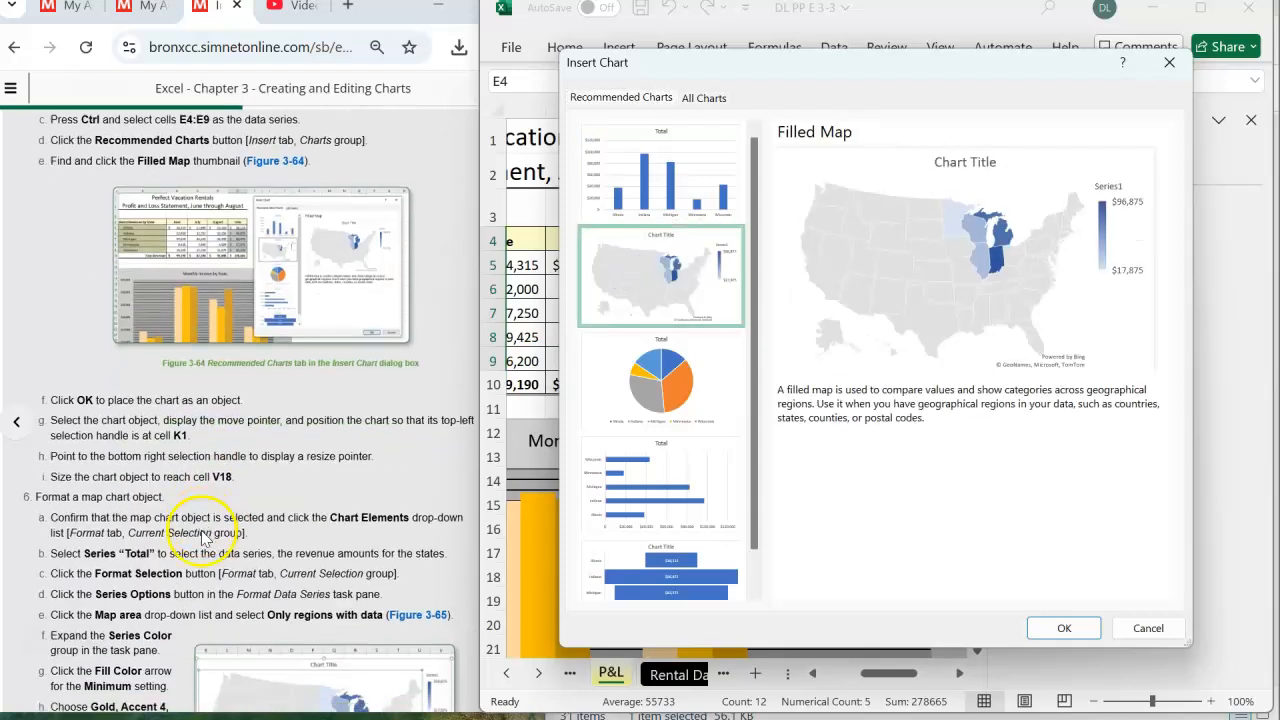
pyautogui.click(1062, 626)
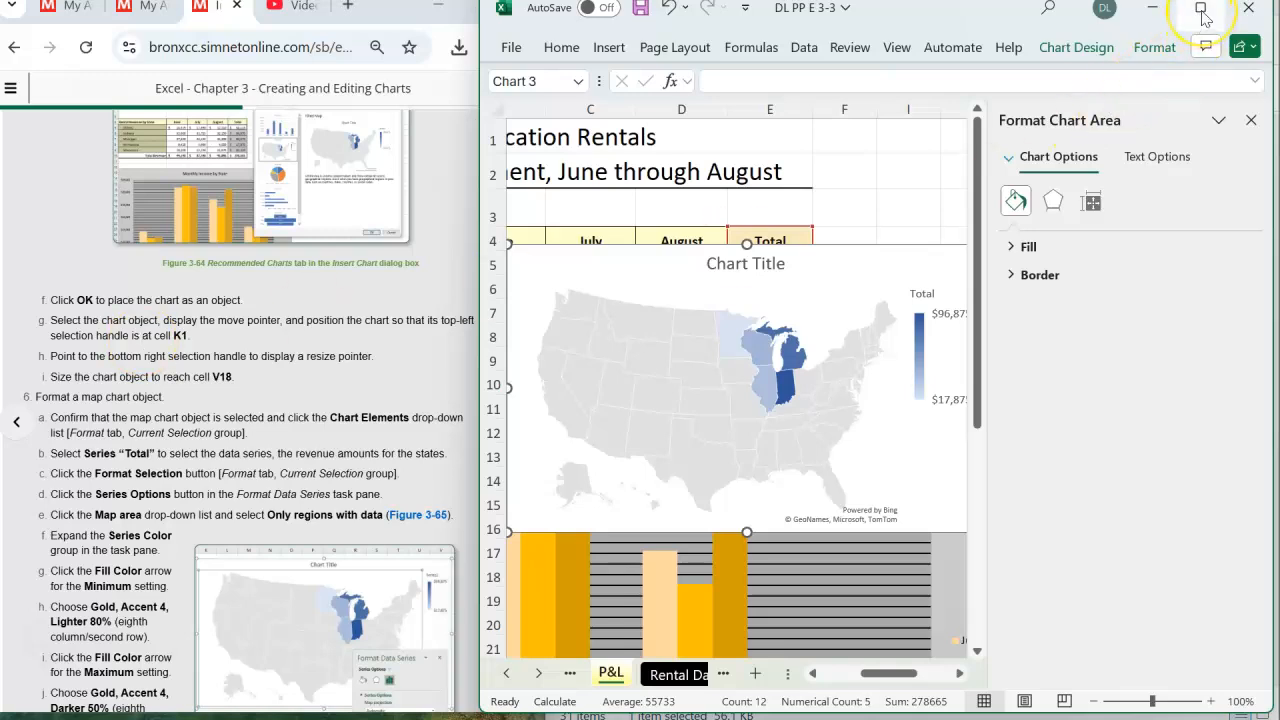
# - Maximize the workbook window and move the map chart so its top-left corner sits at cell K1
pyautogui.moveTo(1204, 18)
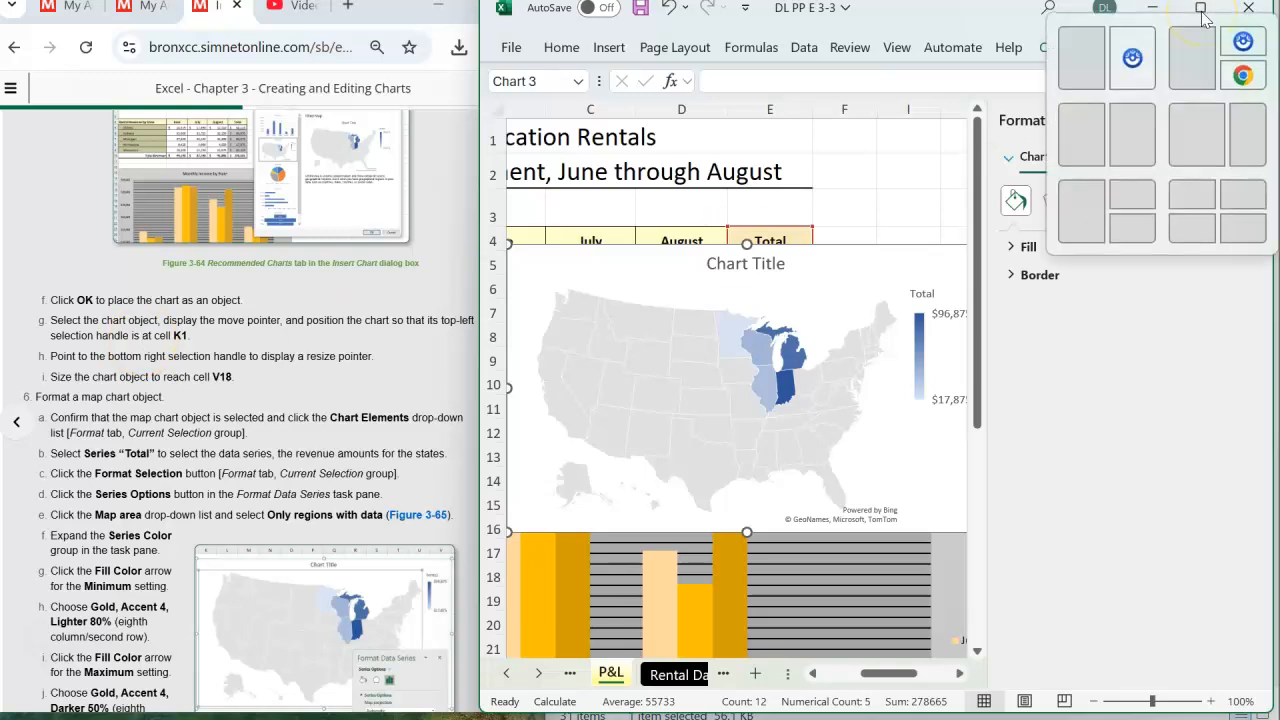
pyautogui.click(1201, 9)
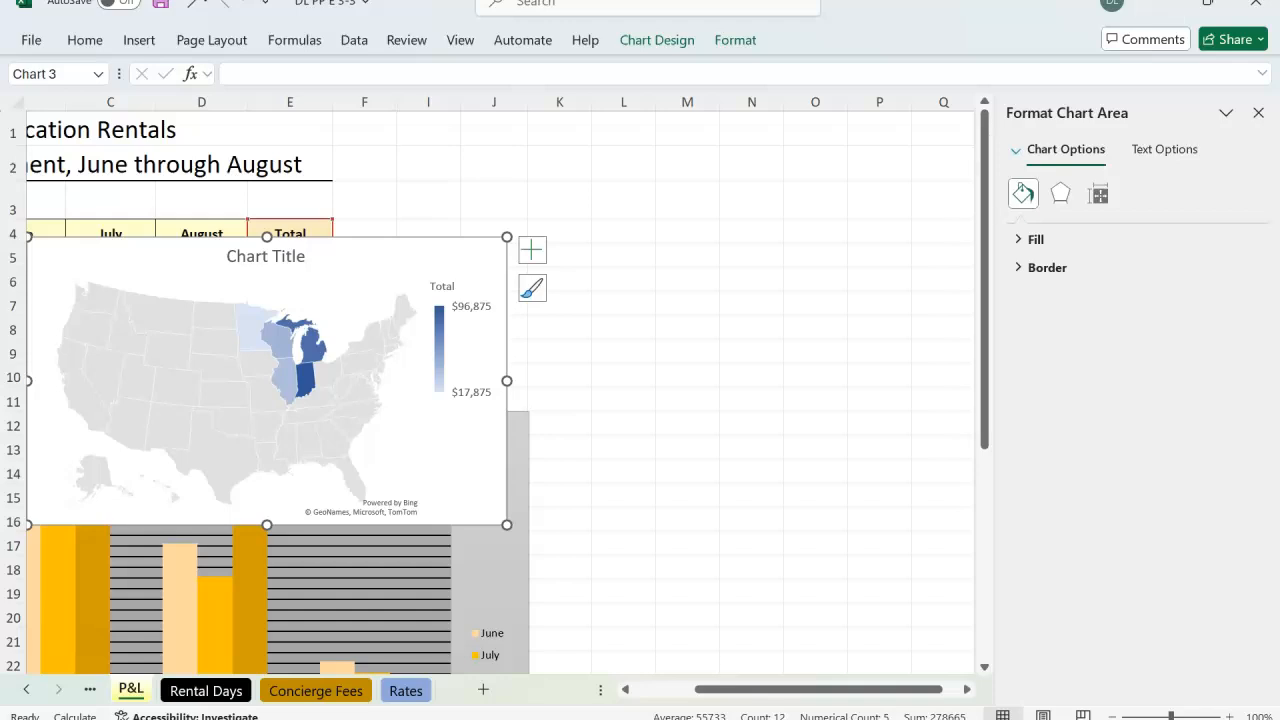
pyautogui.moveTo(169, 266); pyautogui.dragTo(482, 243)
pyautogui.moveTo(283, 283); pyautogui.dragTo(401, 291)
pyautogui.hotkey('ctrl', 'z')
pyautogui.moveTo(541, 179); pyautogui.dragTo(561, 125)
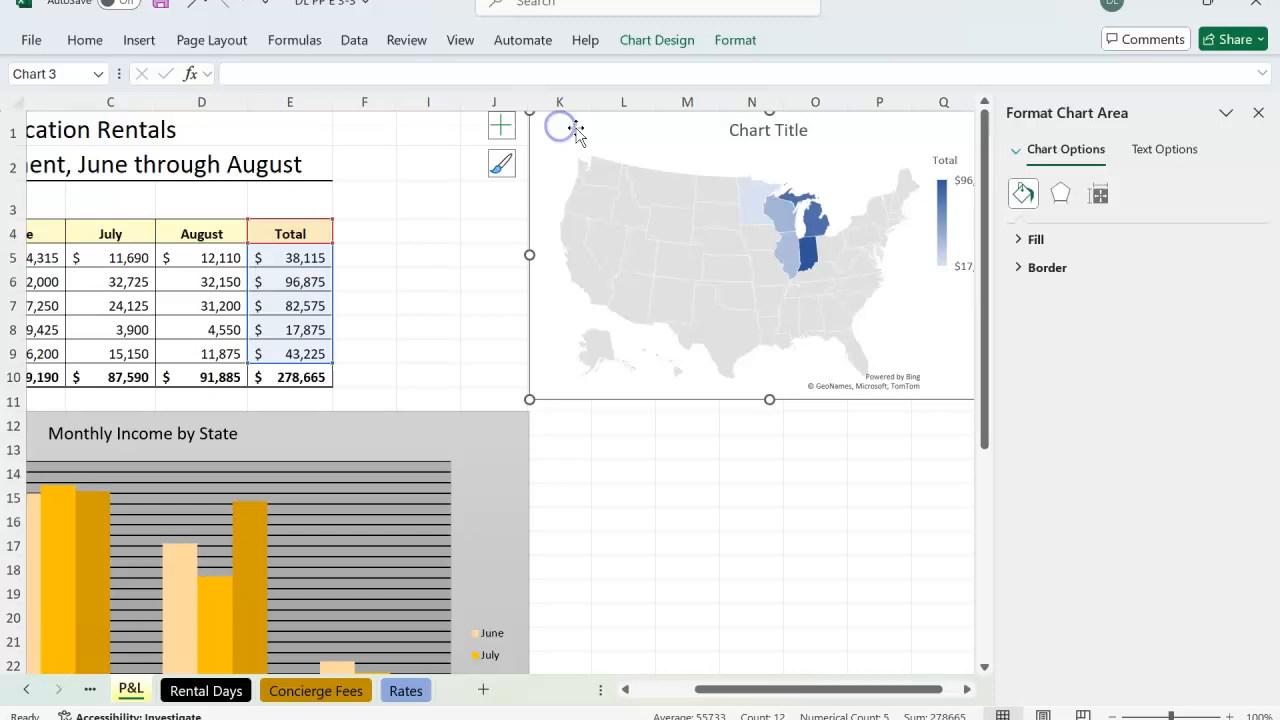
# - Close the Format Chart Area pane, enlarge the map chart to reach cell V18, and restore the workbook beside the instructions
pyautogui.click(1217, 8)
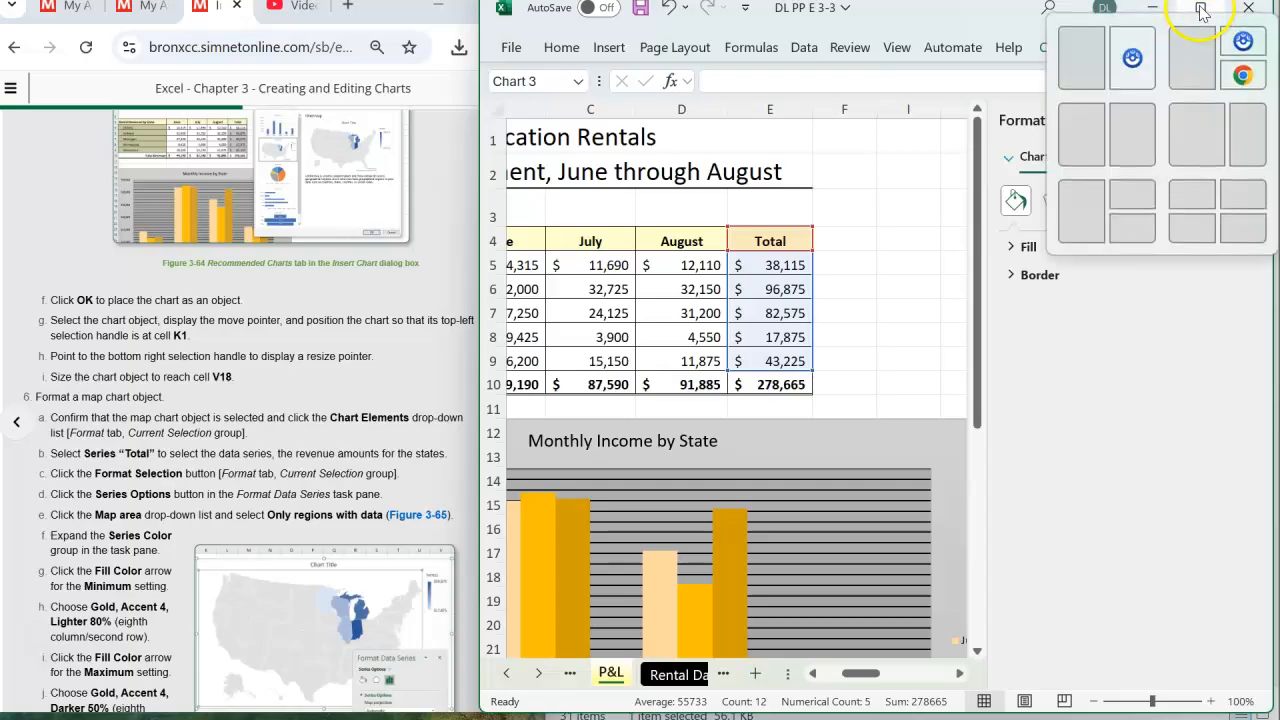
pyautogui.click(1200, 12)
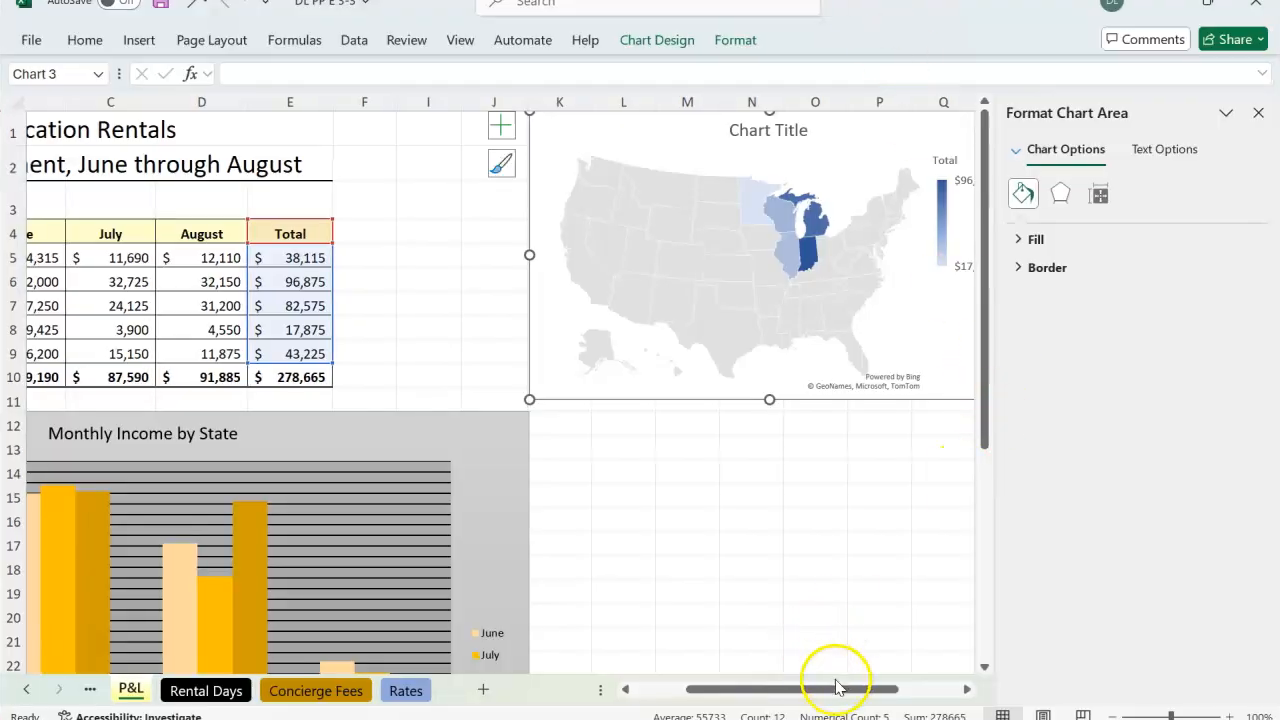
pyautogui.click(1258, 112)
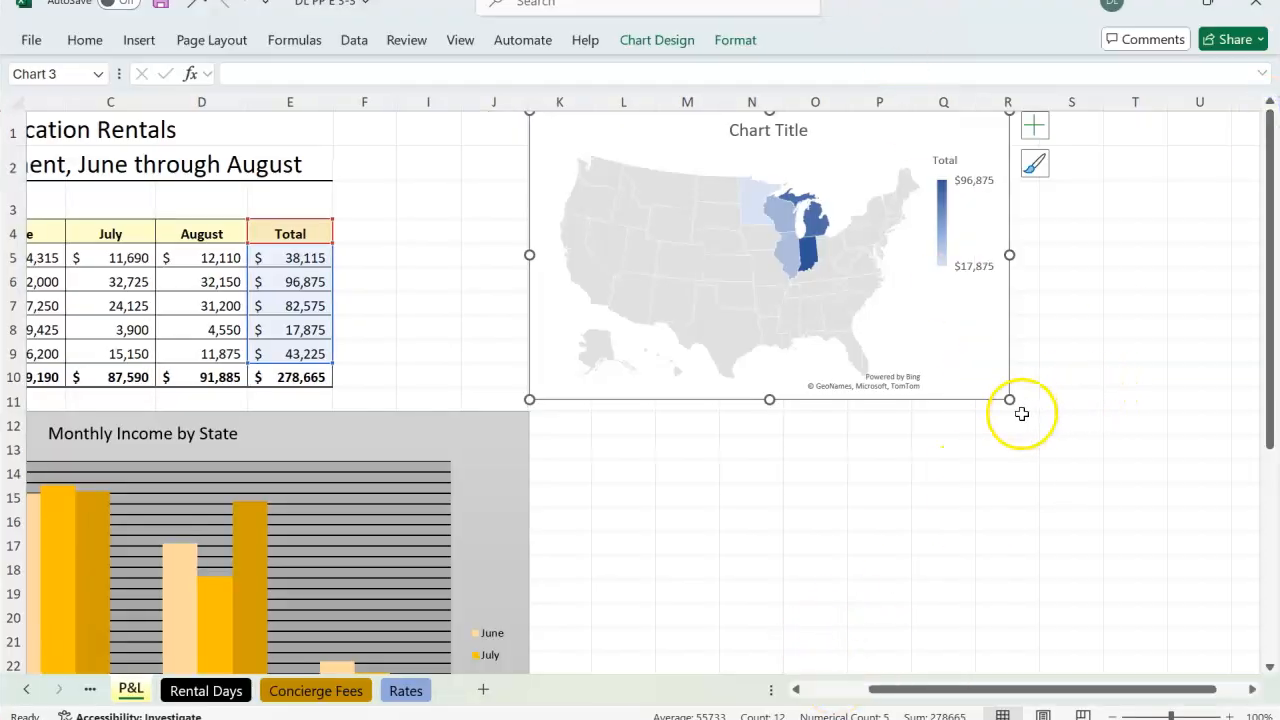
pyautogui.moveTo(1009, 400); pyautogui.dragTo(989, 572)
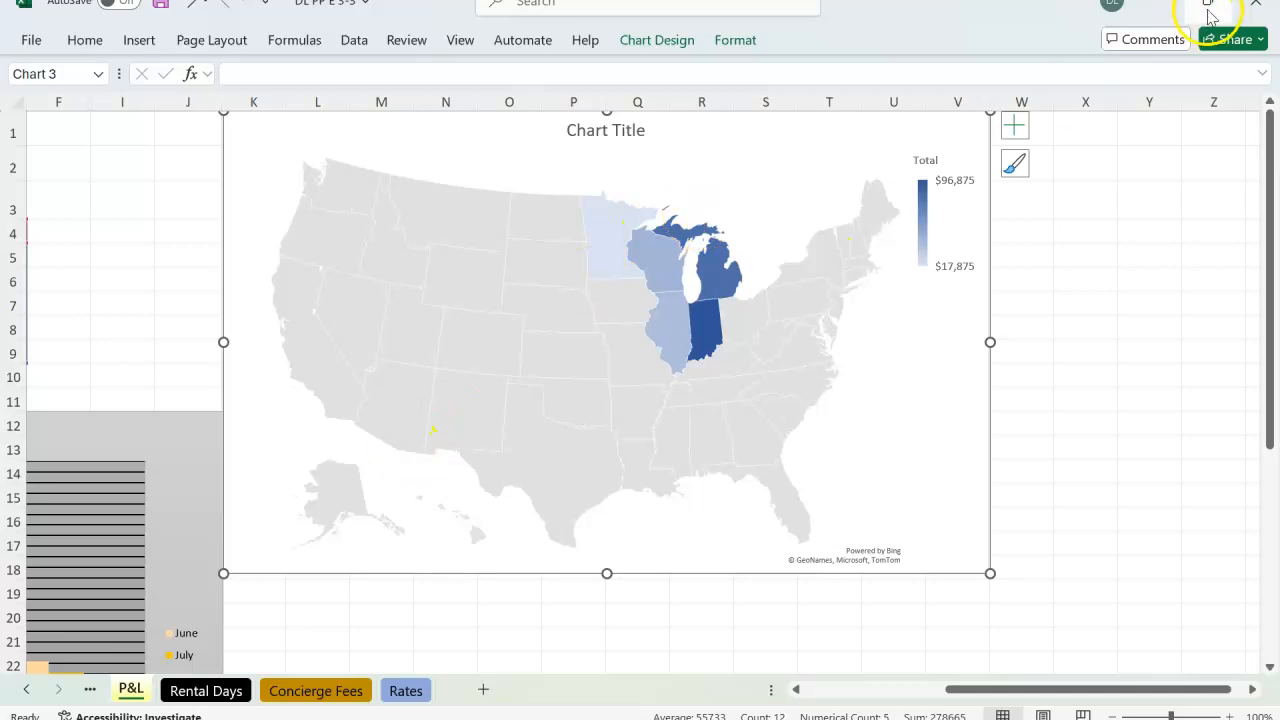
pyautogui.moveTo(1209, 14)
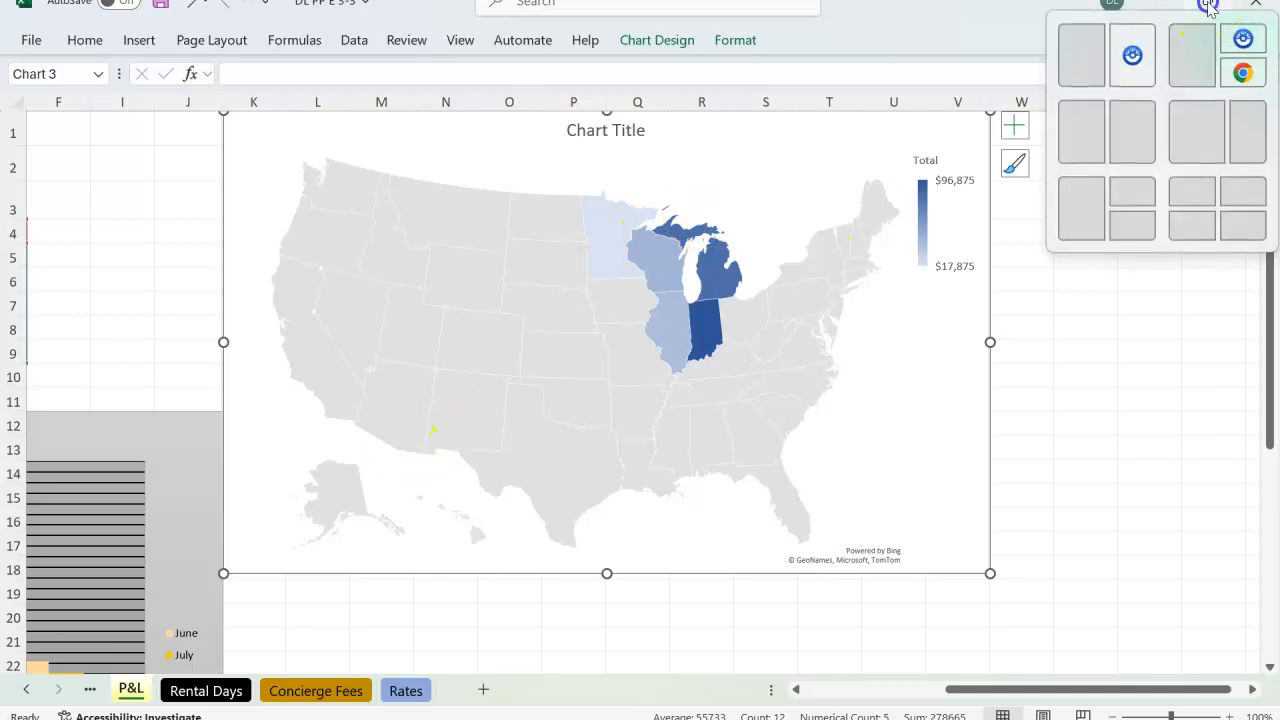
pyautogui.click(1192, 52)
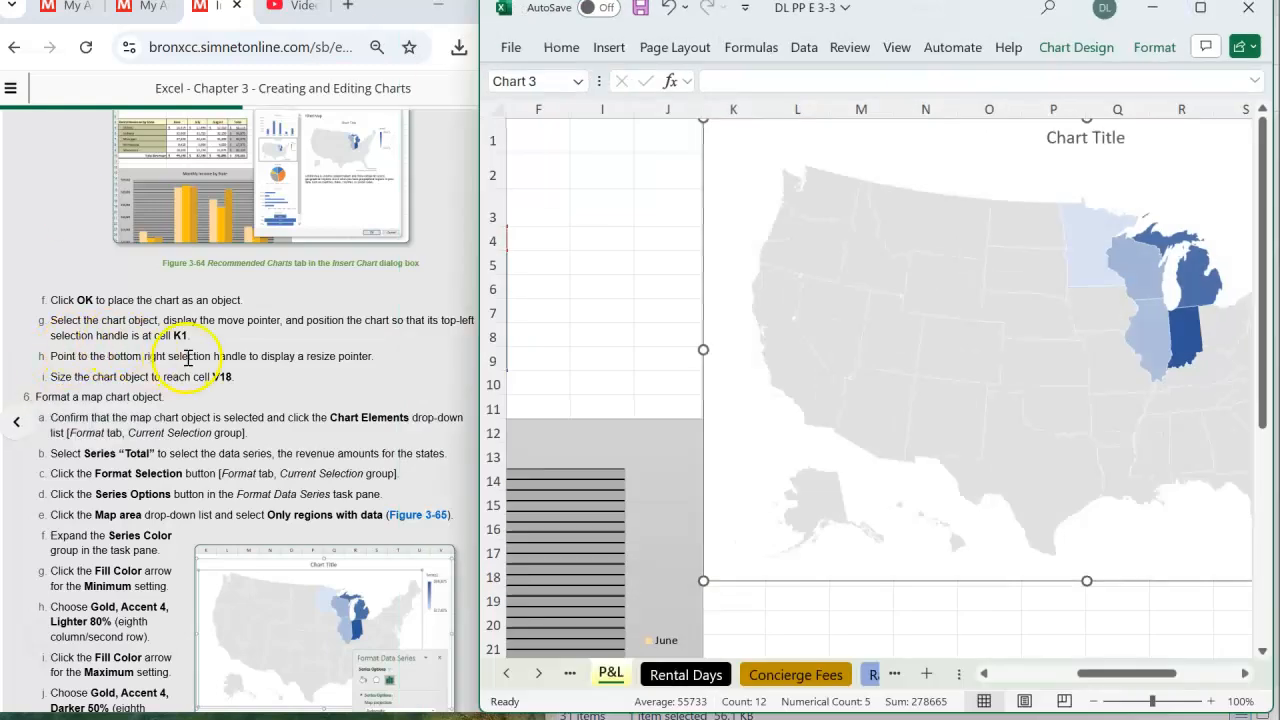
# - Select the map chart's Series "Total" as the current chart element
pyautogui.scroll(-3, 189, 357)
pyautogui.click(40, 268)
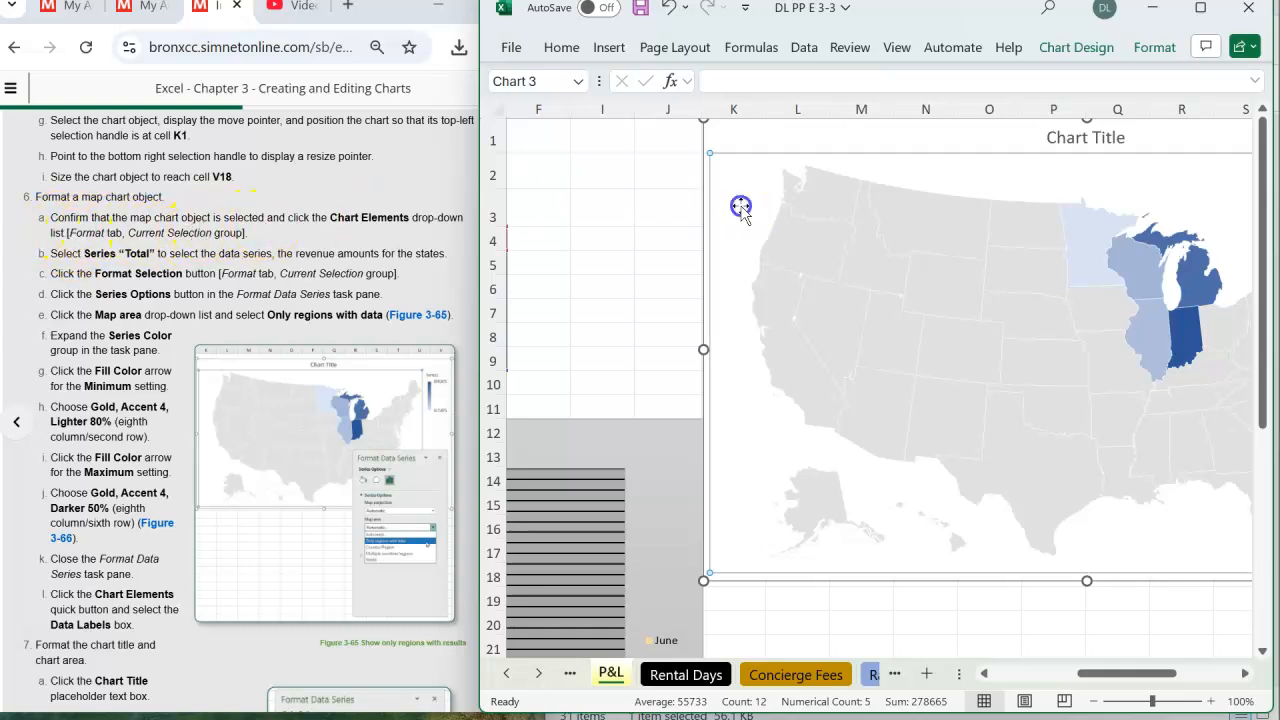
pyautogui.click(587, 197)
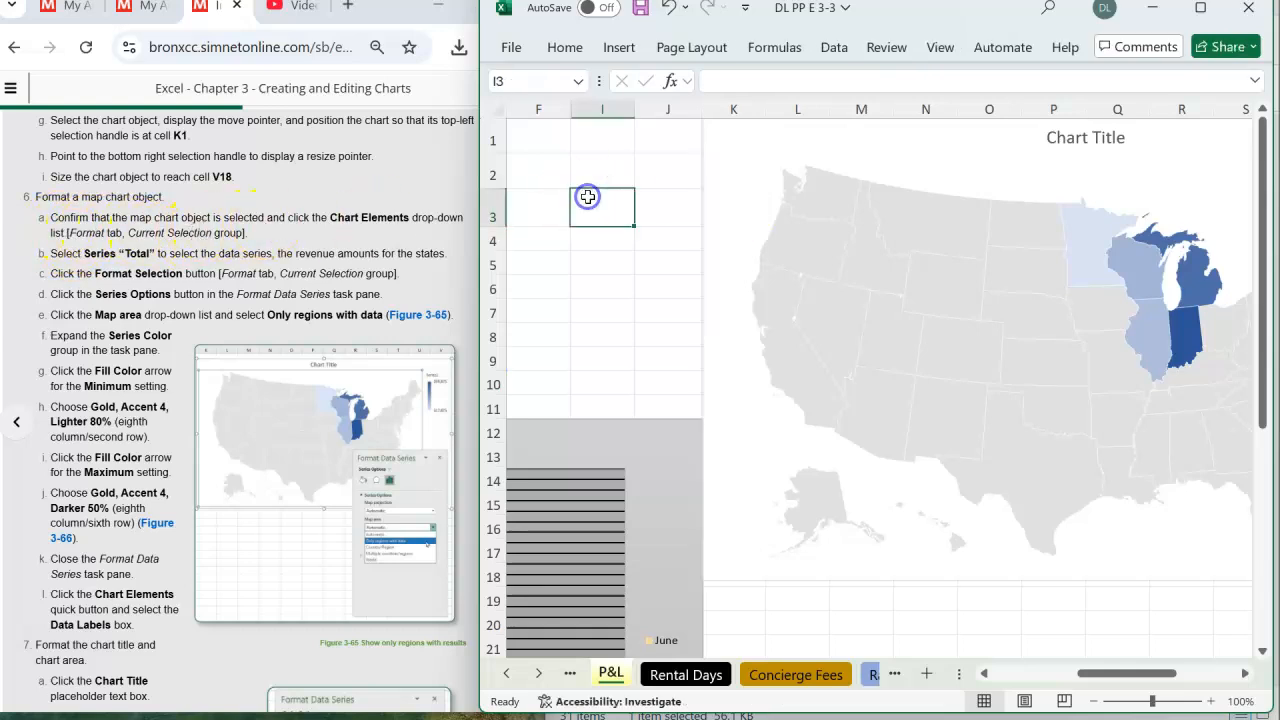
pyautogui.click(757, 149)
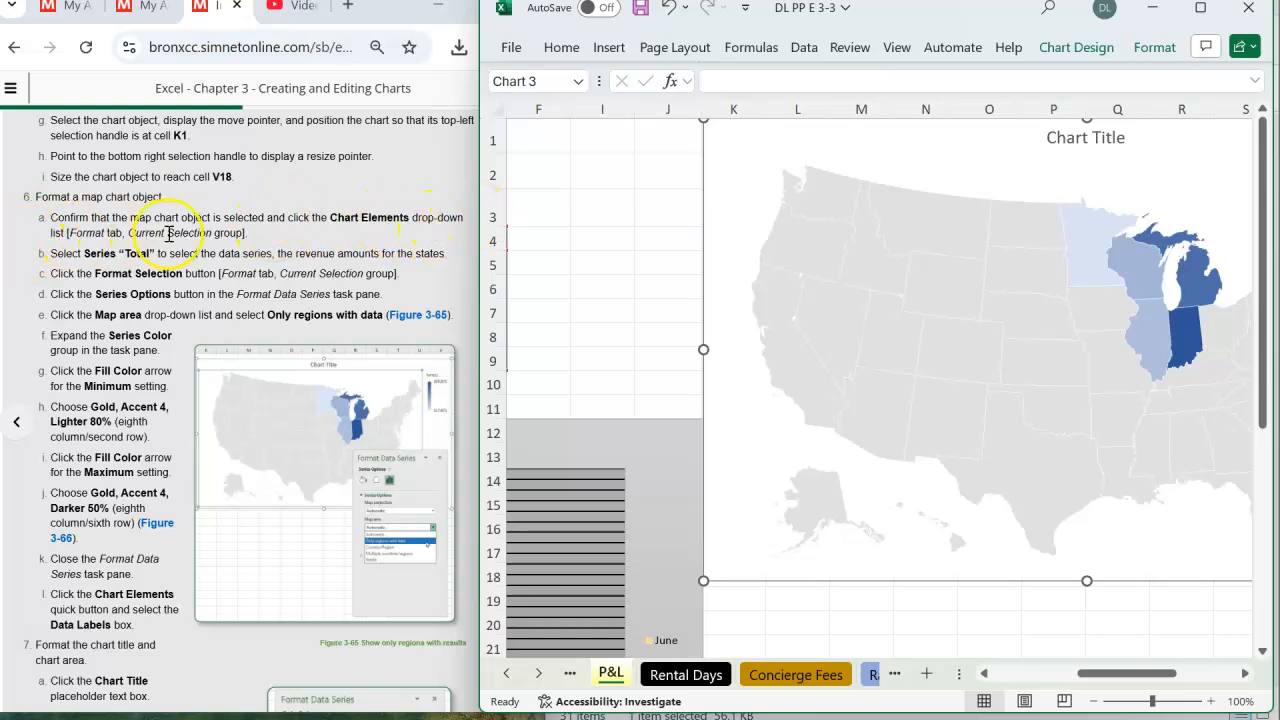
pyautogui.click(1155, 50)
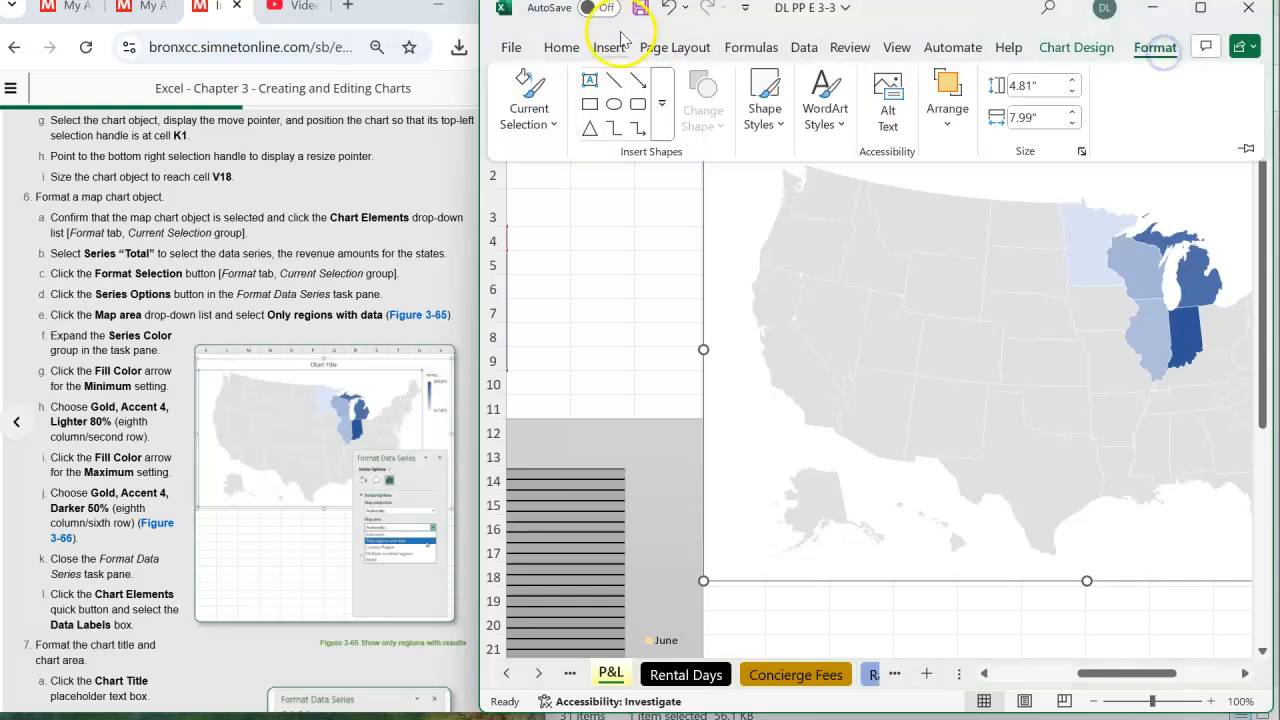
pyautogui.click(550, 126)
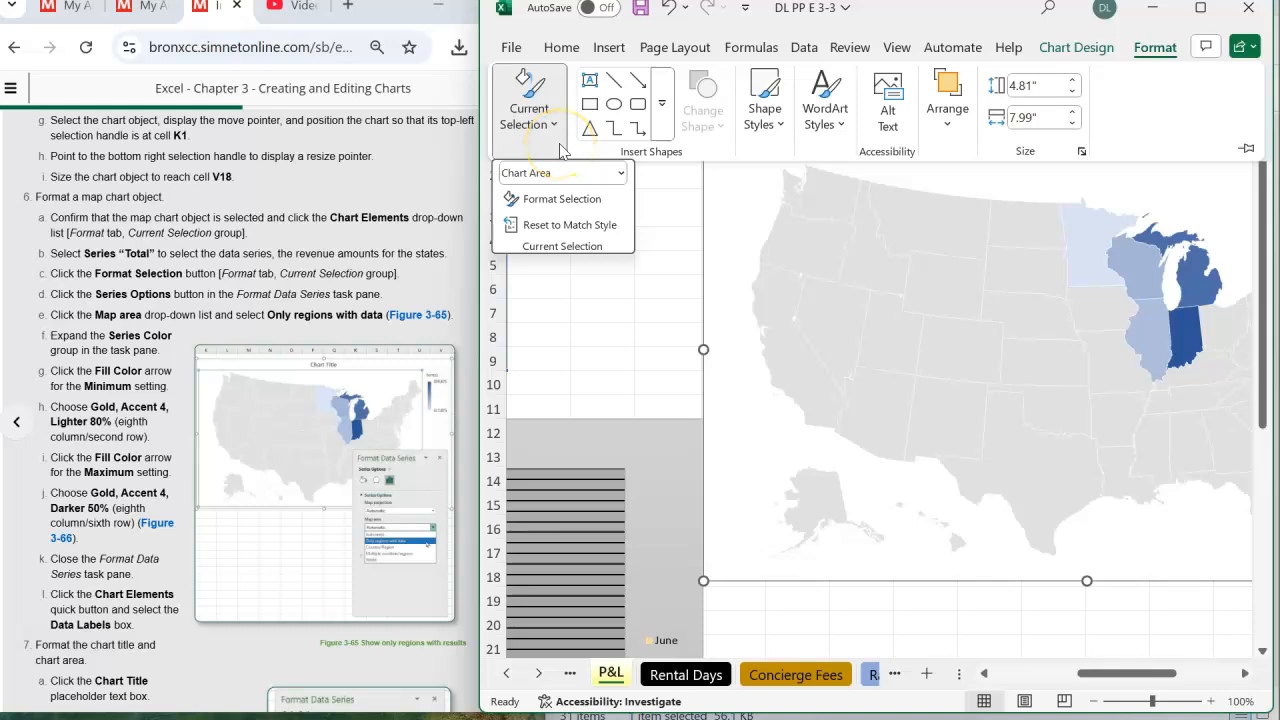
pyautogui.click(621, 175)
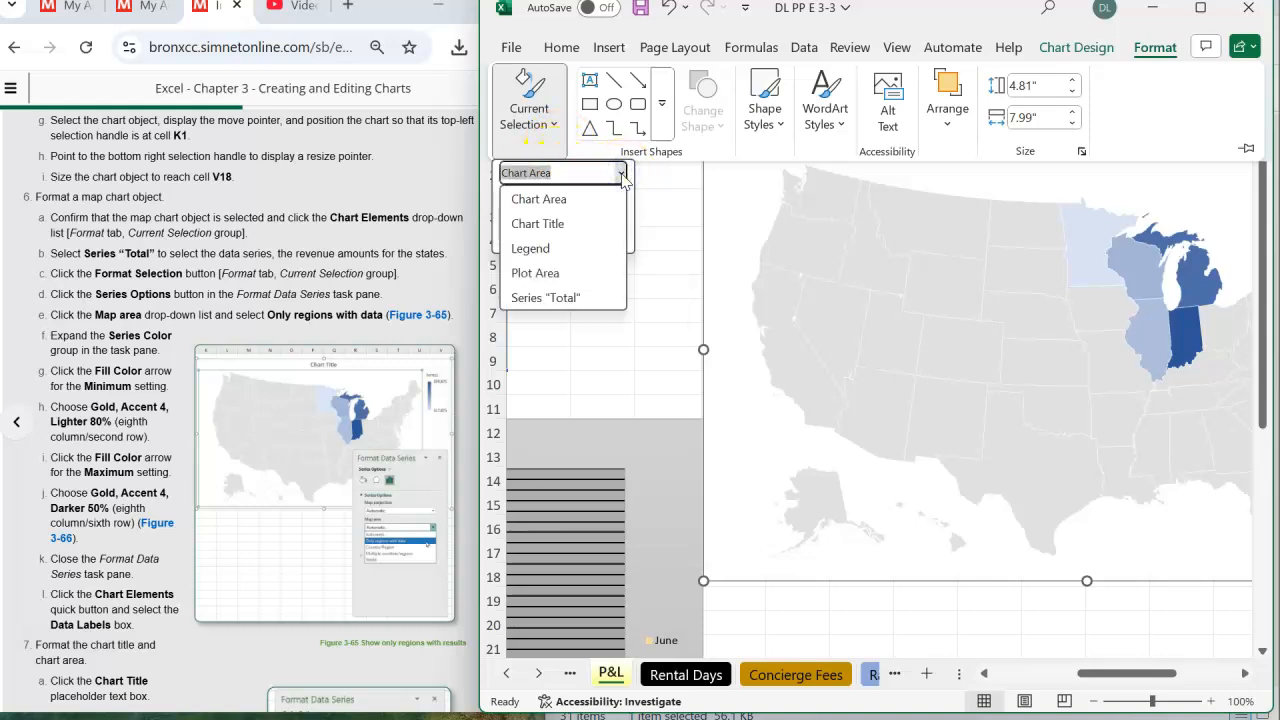
pyautogui.click(560, 298)
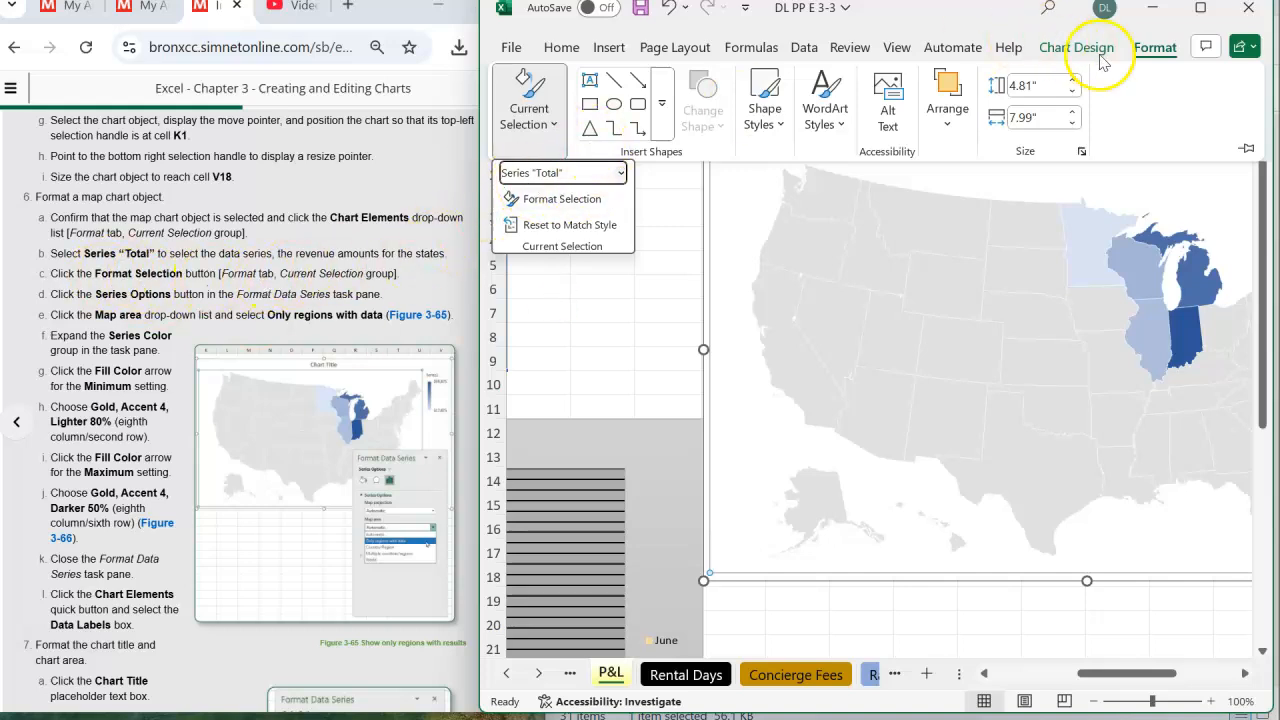
# - Review the chart elements available for selection in the map chart, with Series "Total" as the current one
pyautogui.click(1157, 50)
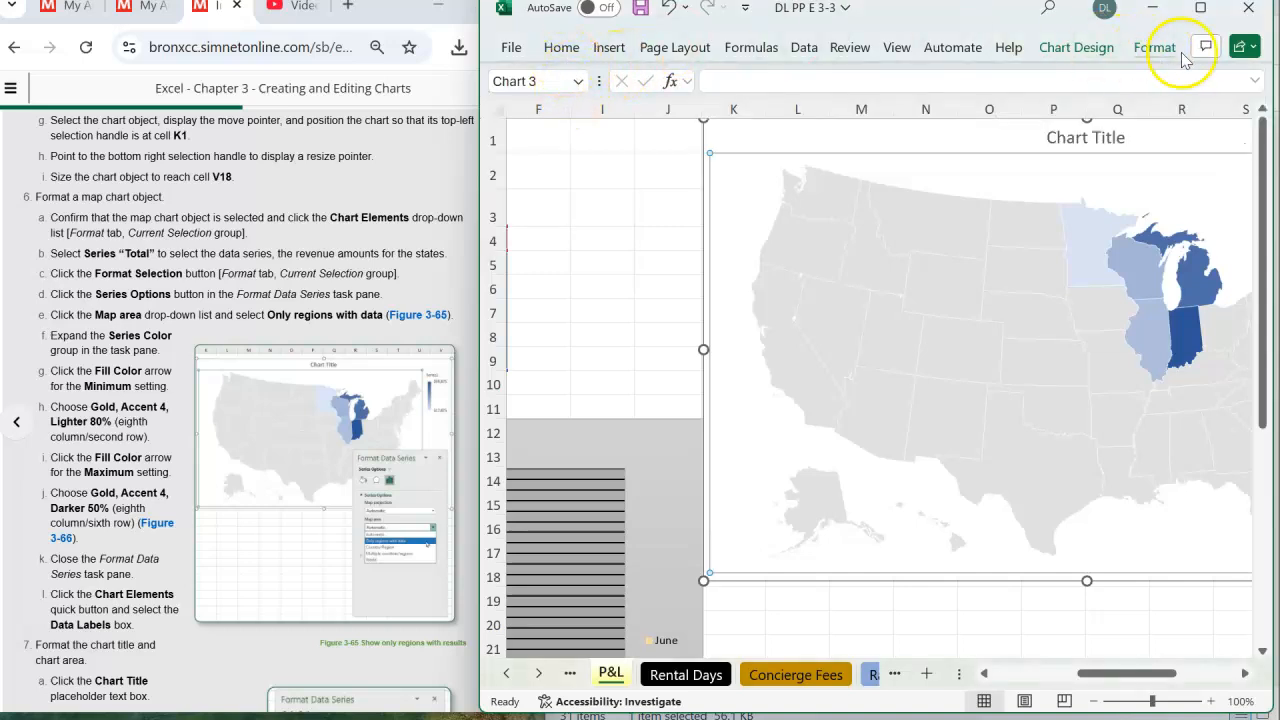
pyautogui.click(1157, 49)
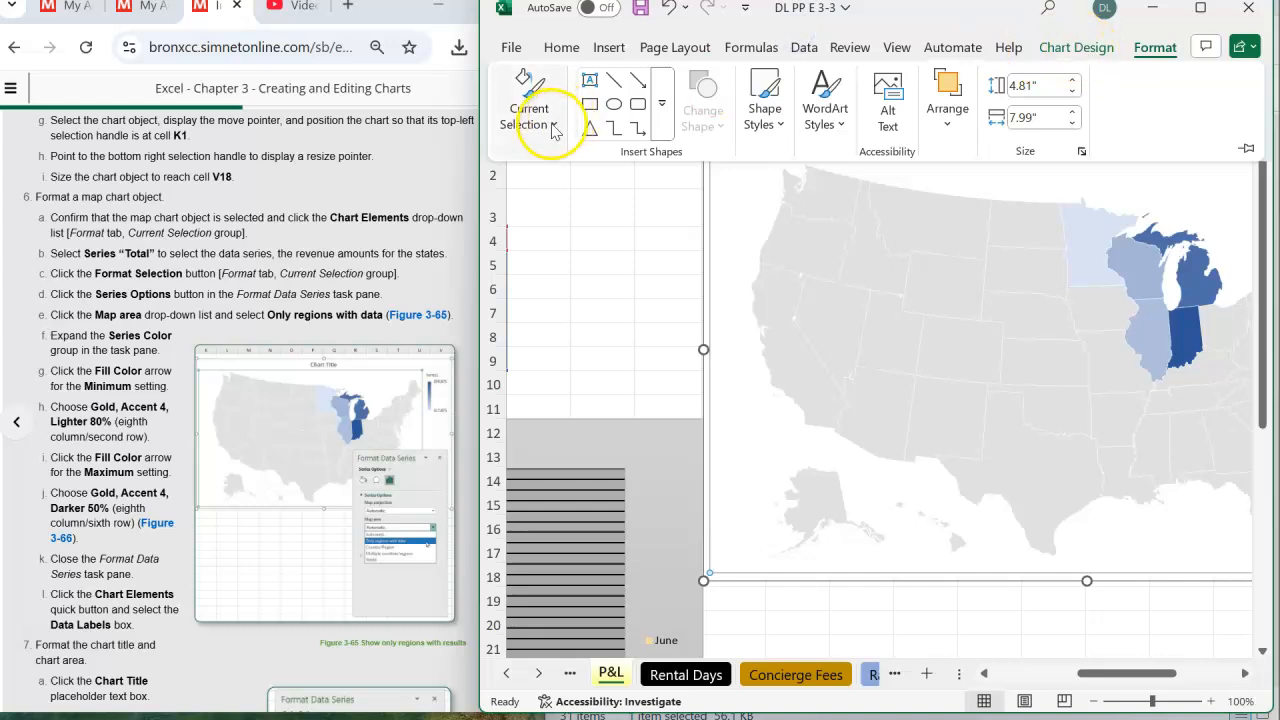
pyautogui.click(553, 125)
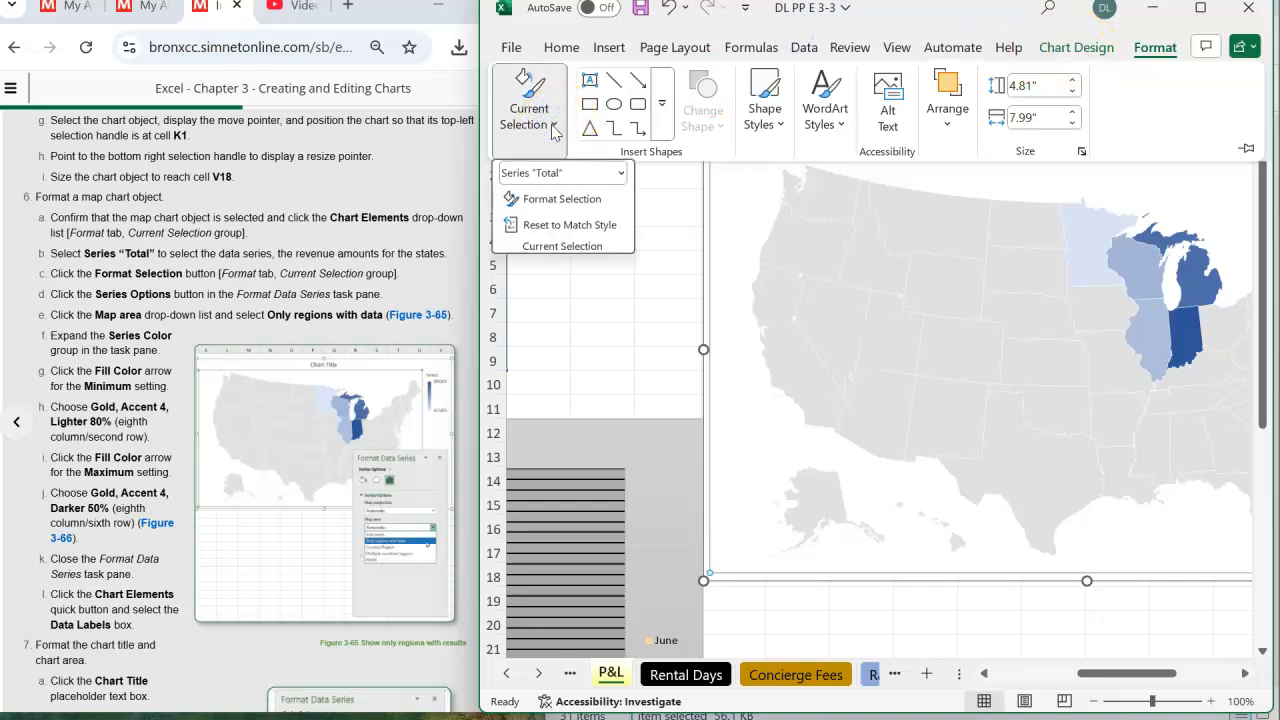
pyautogui.click(620, 175)
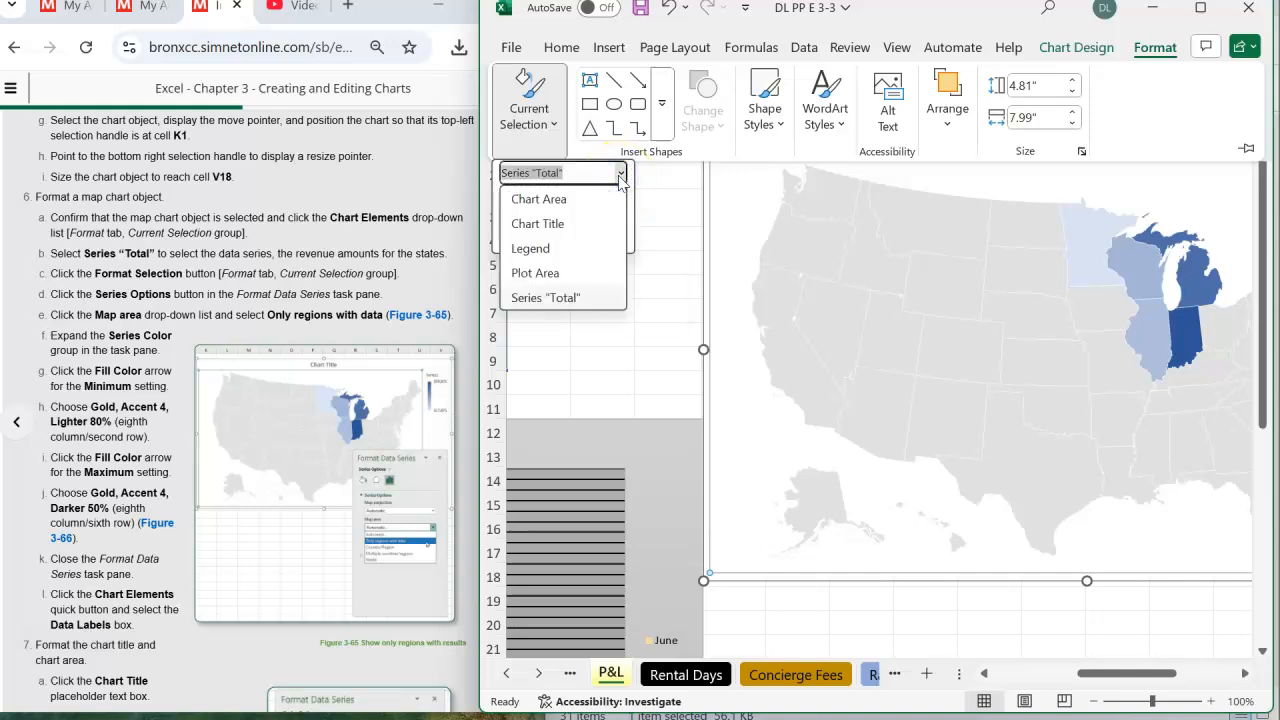
pyautogui.click(620, 177)
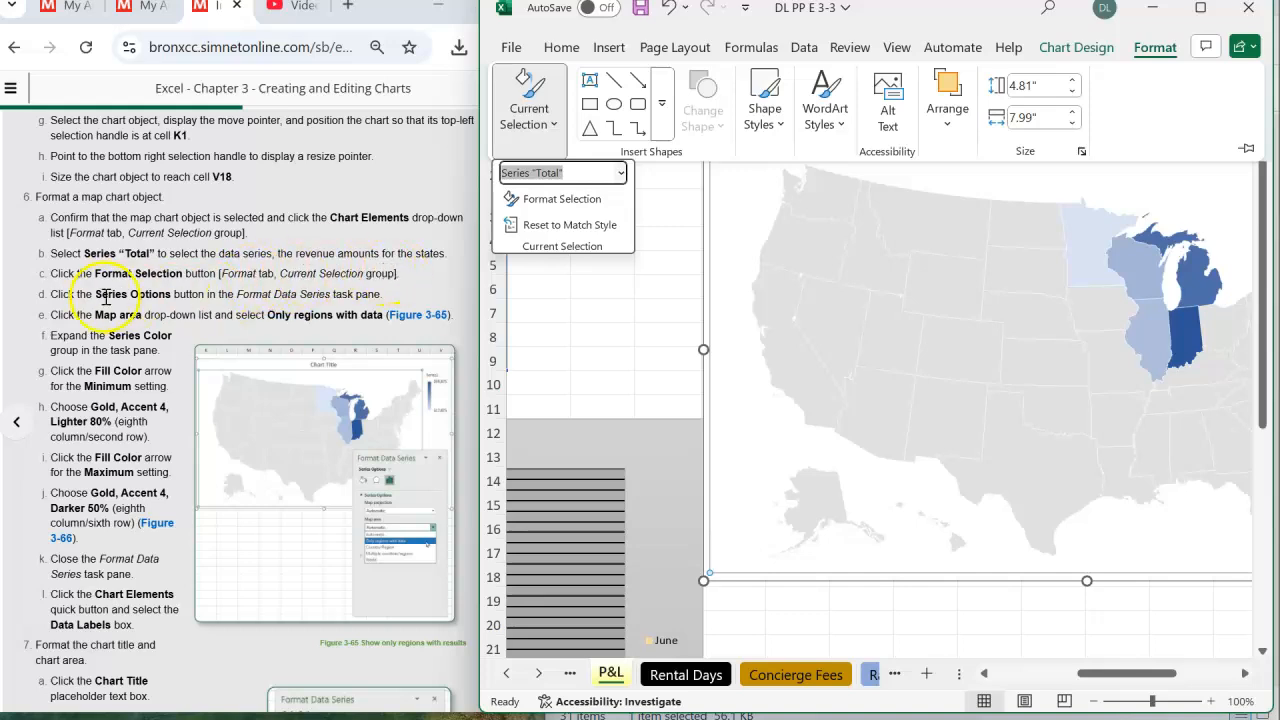
pyautogui.click(620, 174)
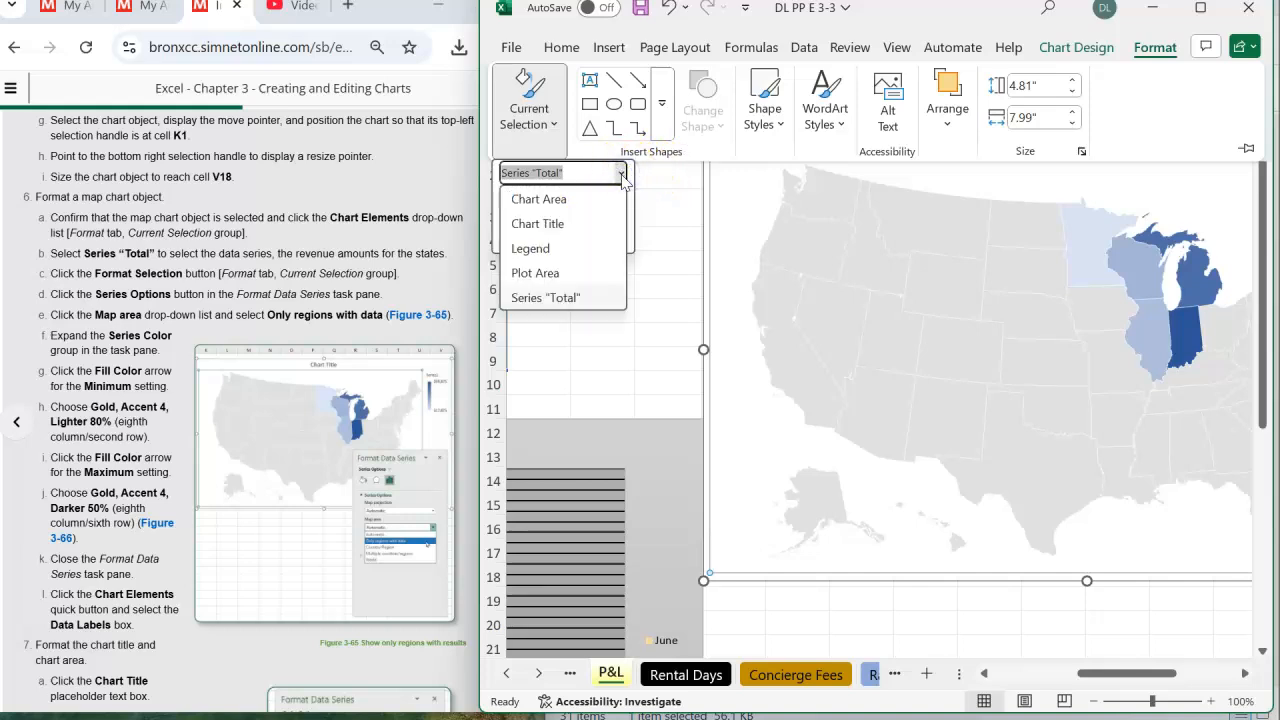
# - Maximize the workbook window to check the map chart's title, data label and legend options, and restore the window beside the instructions
pyautogui.click(1200, 12)
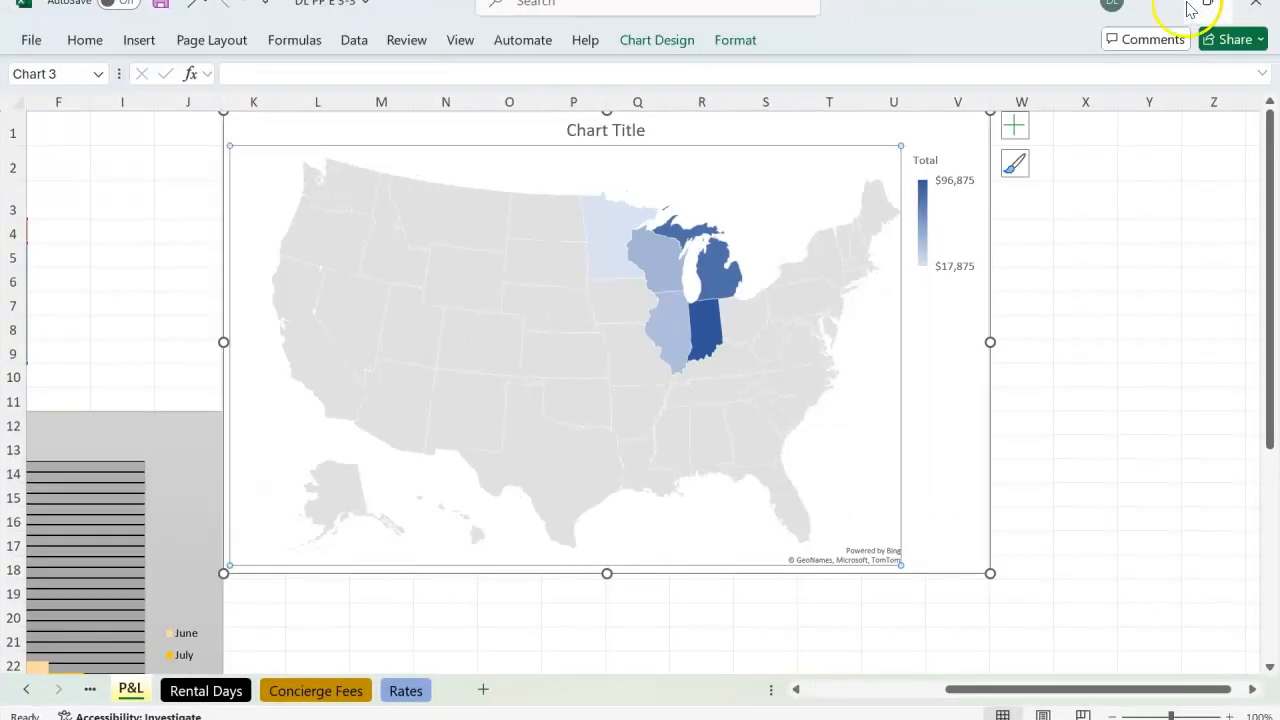
pyautogui.click(1014, 125)
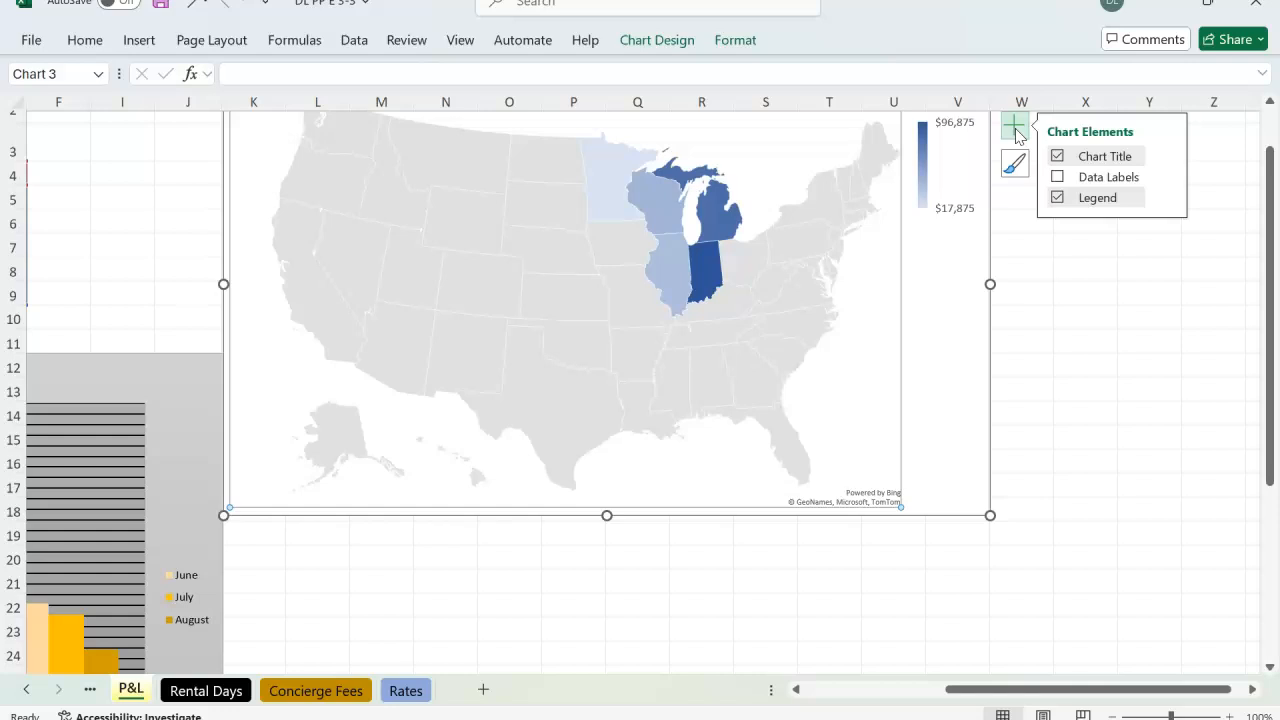
pyautogui.moveTo(1265, 218); pyautogui.dragTo(1267, 106)
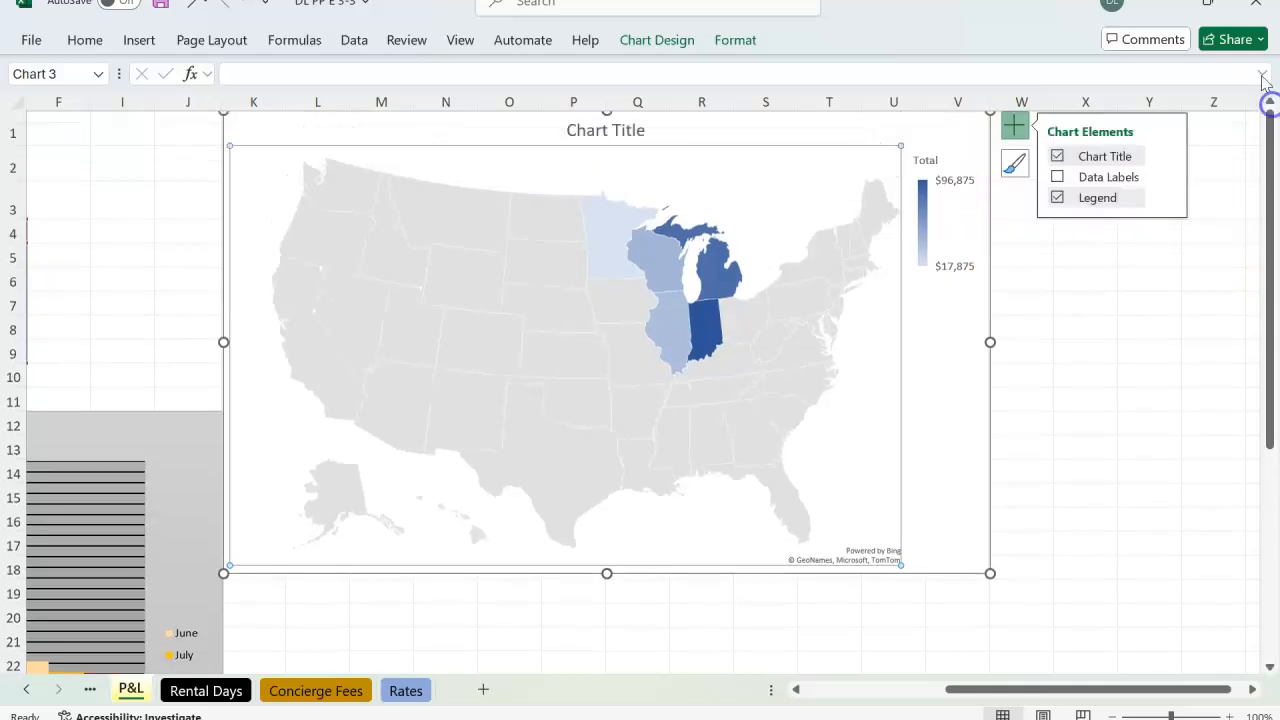
pyautogui.click(1212, 6)
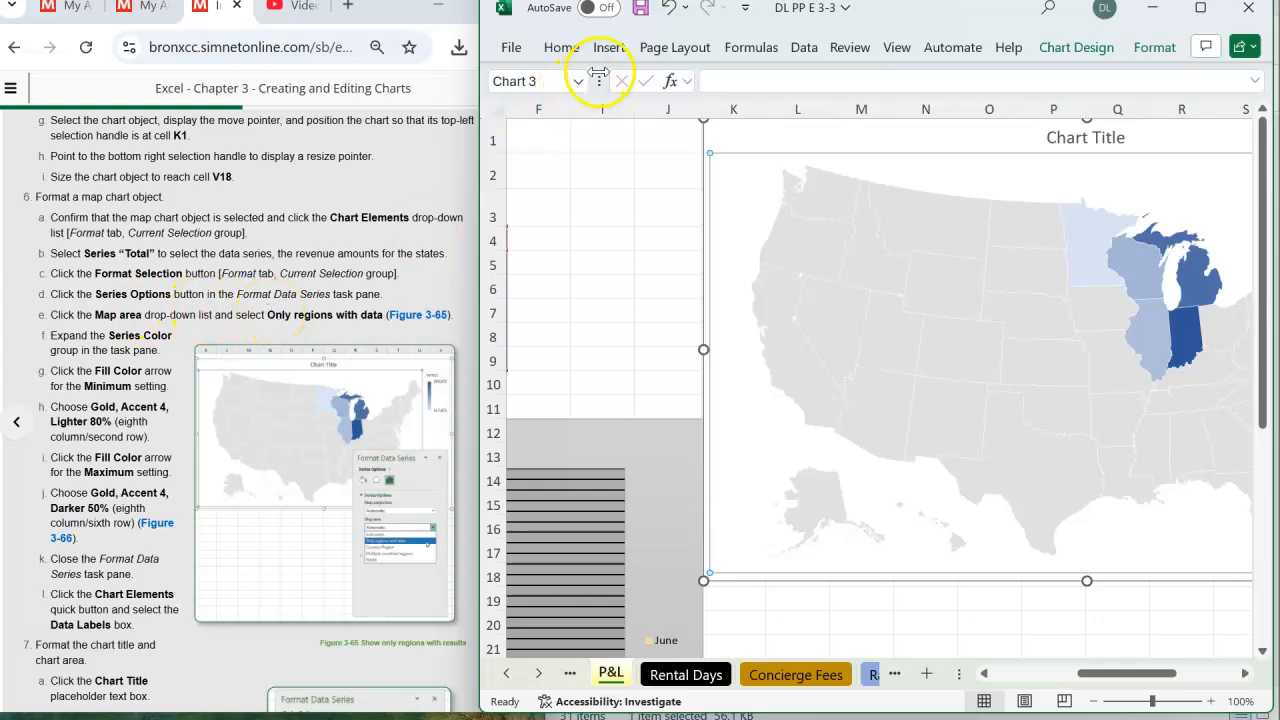
pyautogui.click(735, 126)
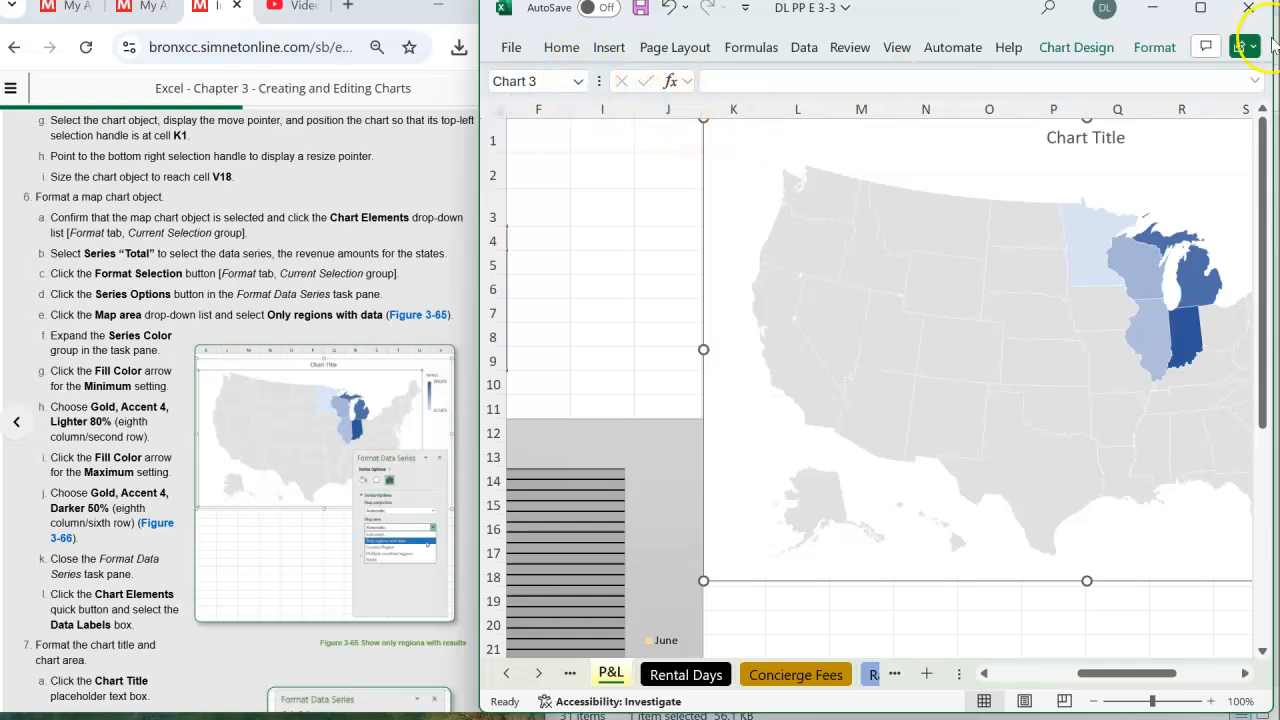
pyautogui.click(766, 160)
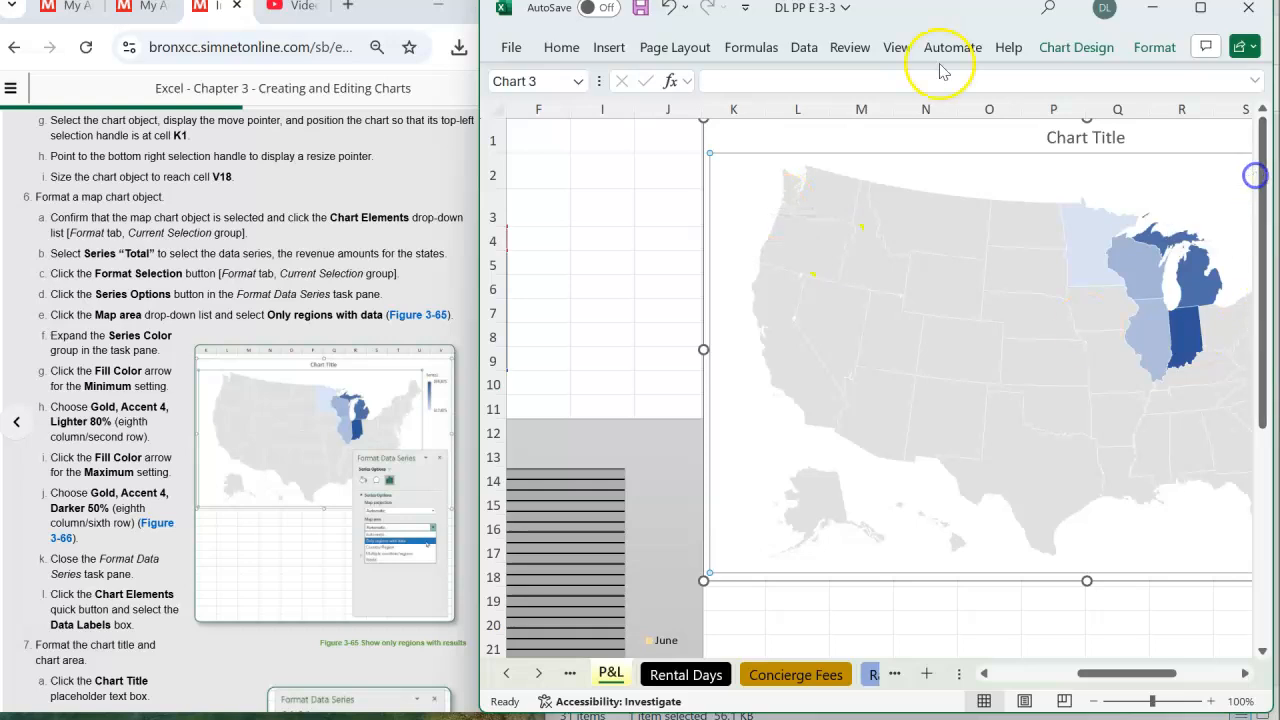
pyautogui.click(785, 140)
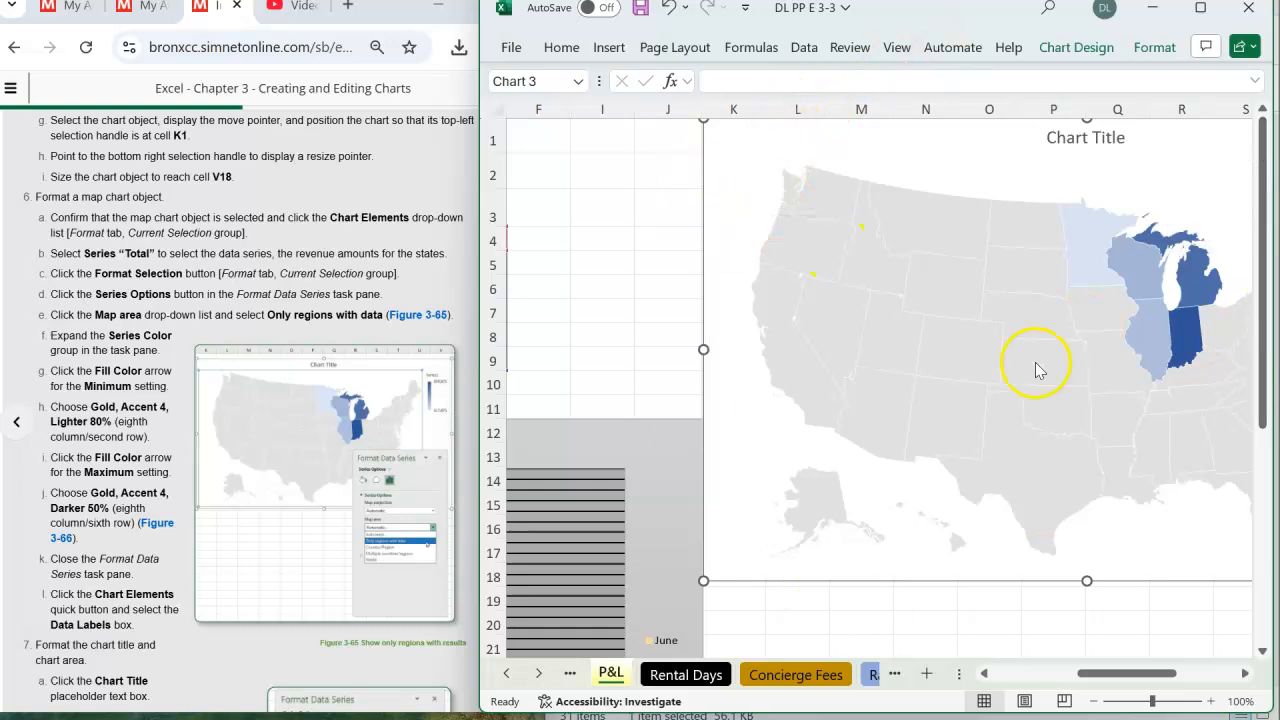
pyautogui.click(1155, 48)
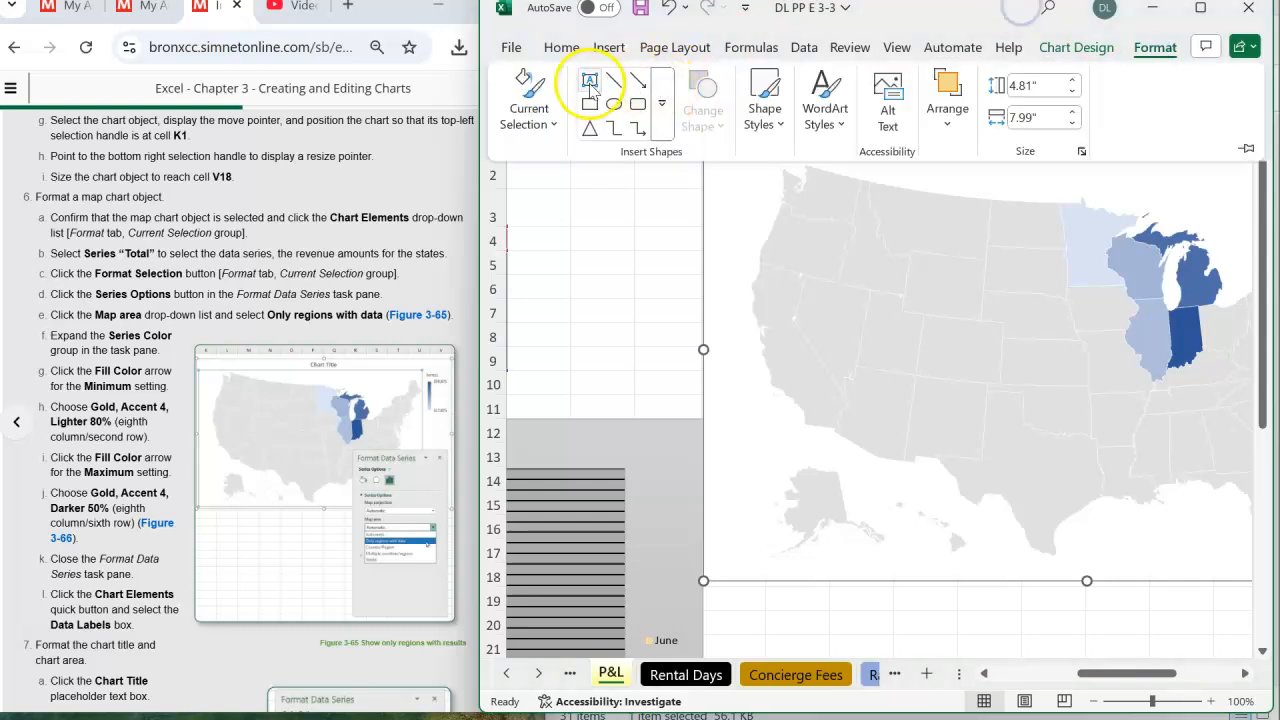
pyautogui.click(549, 128)
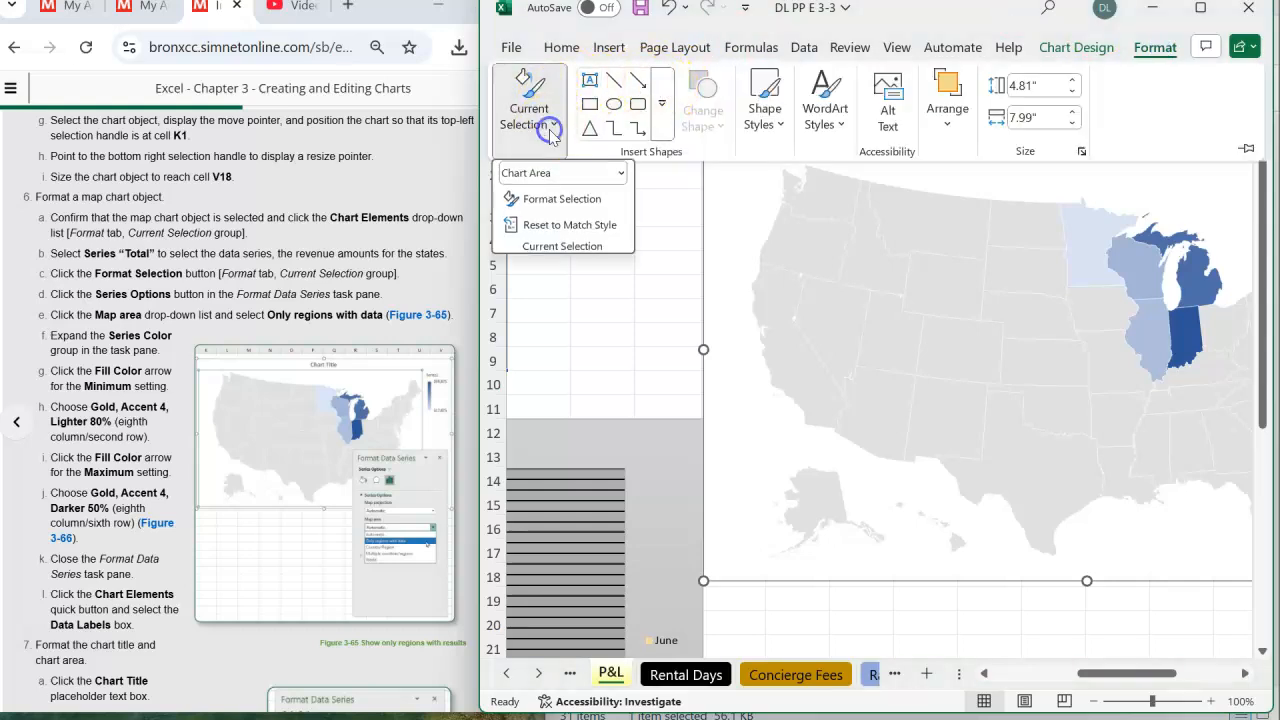
pyautogui.click(621, 173)
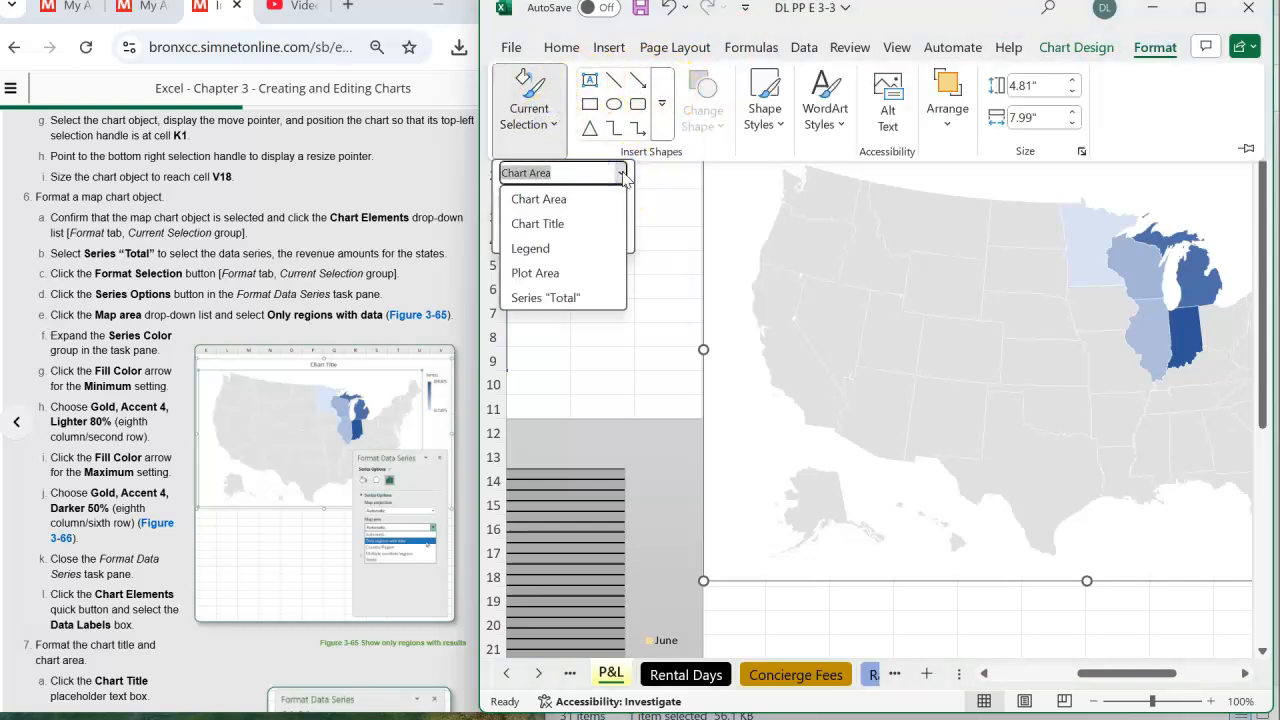
pyautogui.click(621, 173)
pyautogui.click(572, 245)
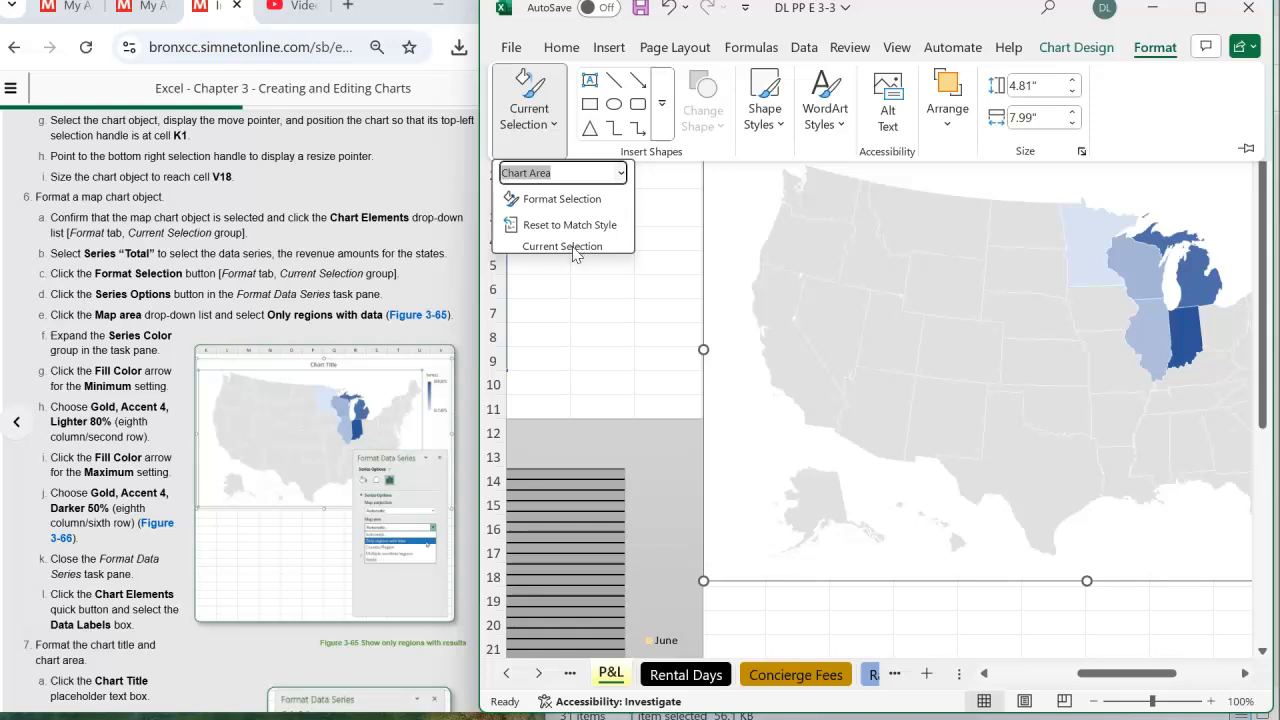
pyautogui.click(574, 249)
pyautogui.click(577, 203)
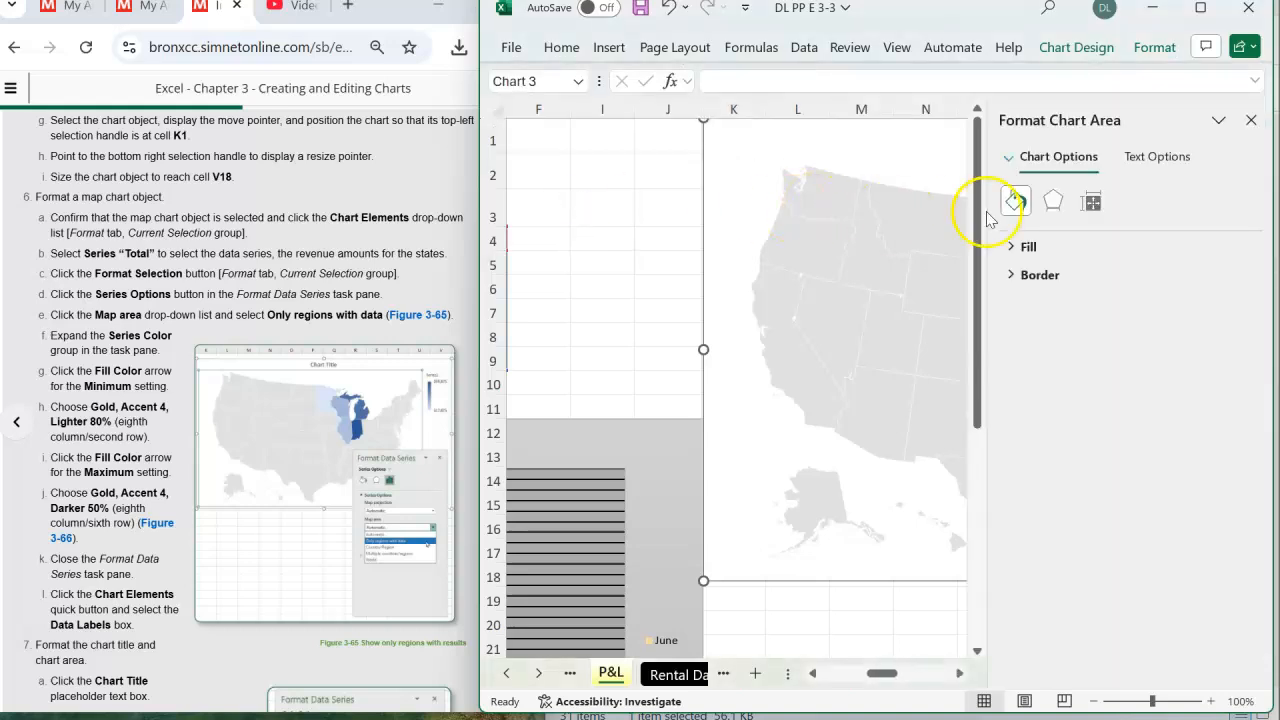
pyautogui.click(1262, 114)
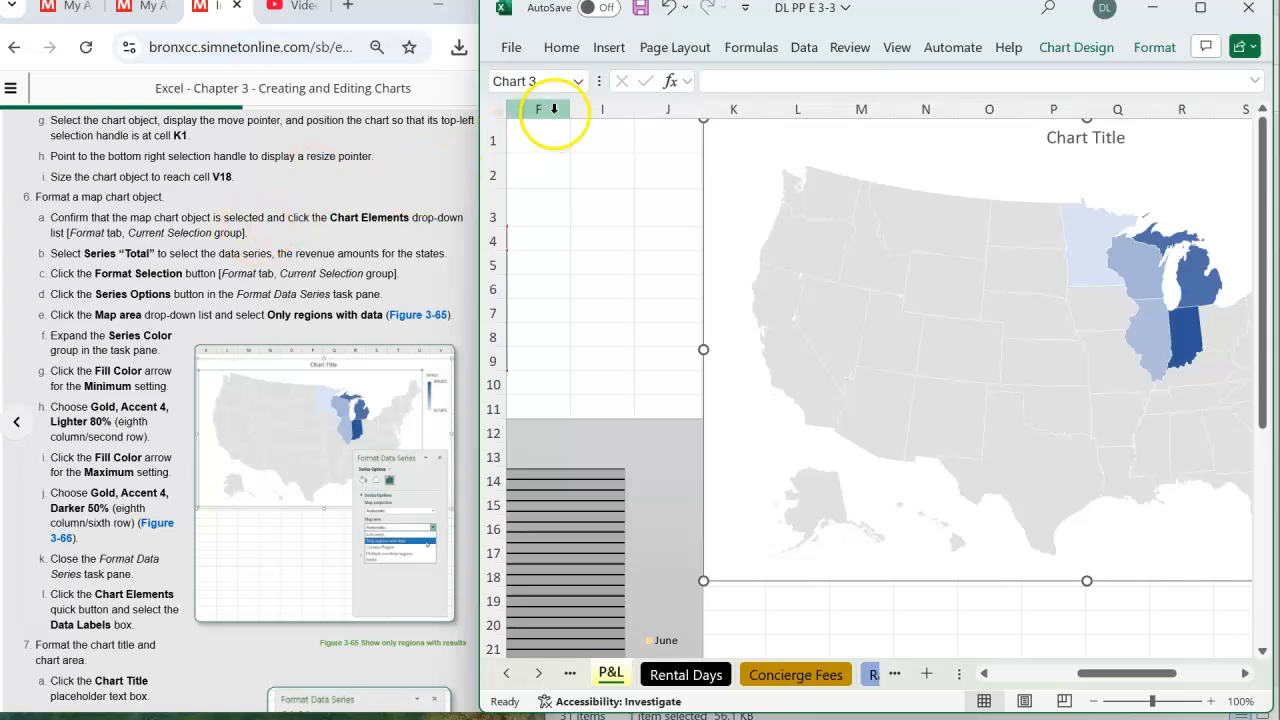
# - Examine the text, effects, and fill and border options in the map chart's Format Chart Area pane, and close the pane
pyautogui.click(579, 82)
pyautogui.click(579, 82)
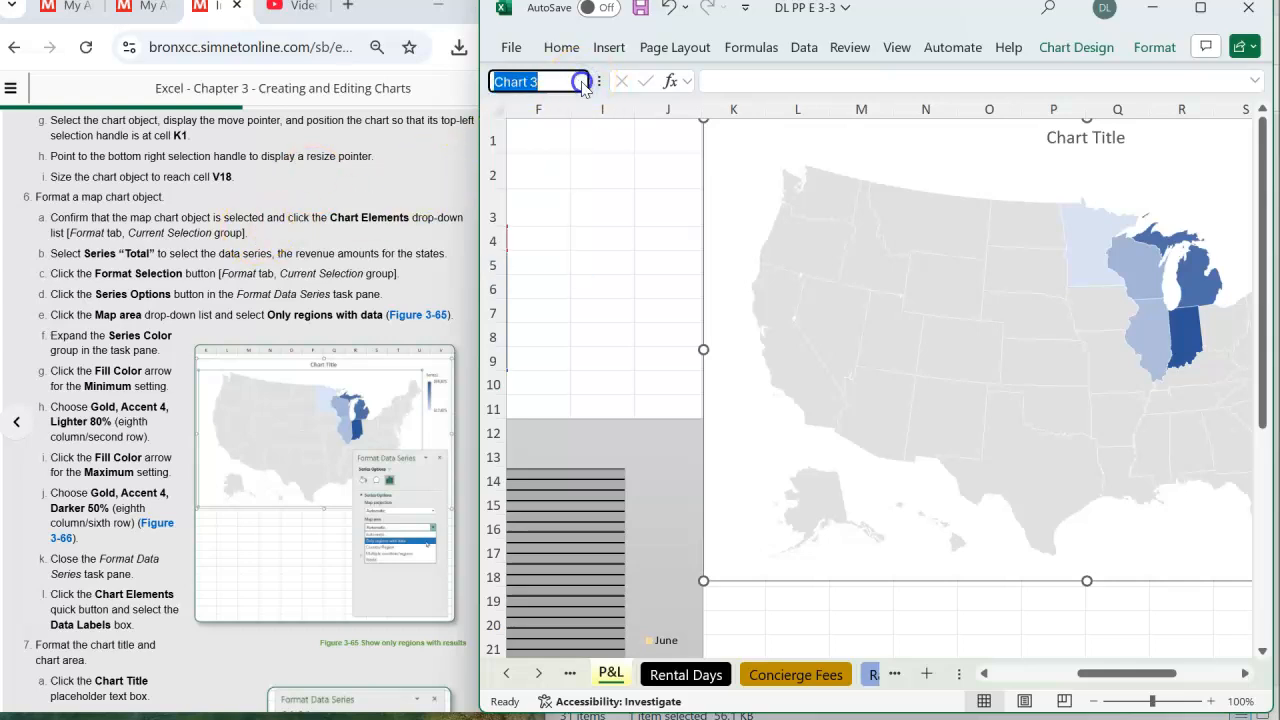
pyautogui.click(1153, 48)
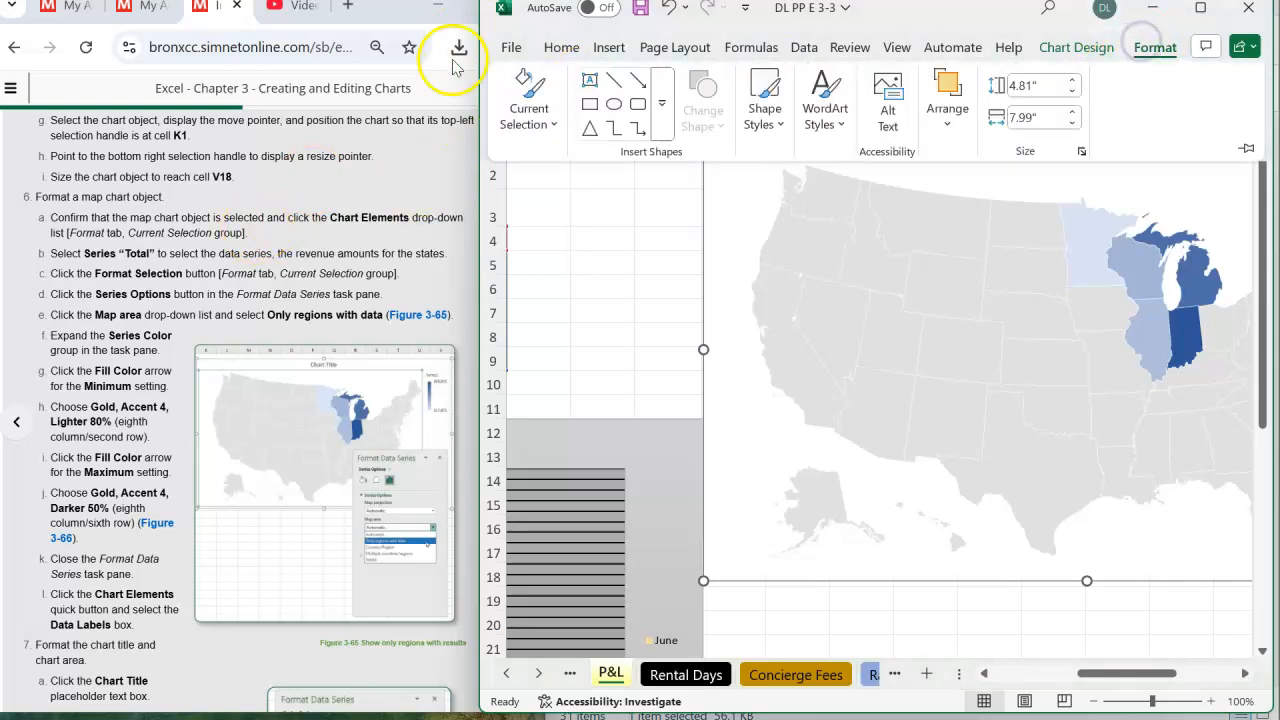
pyautogui.click(533, 117)
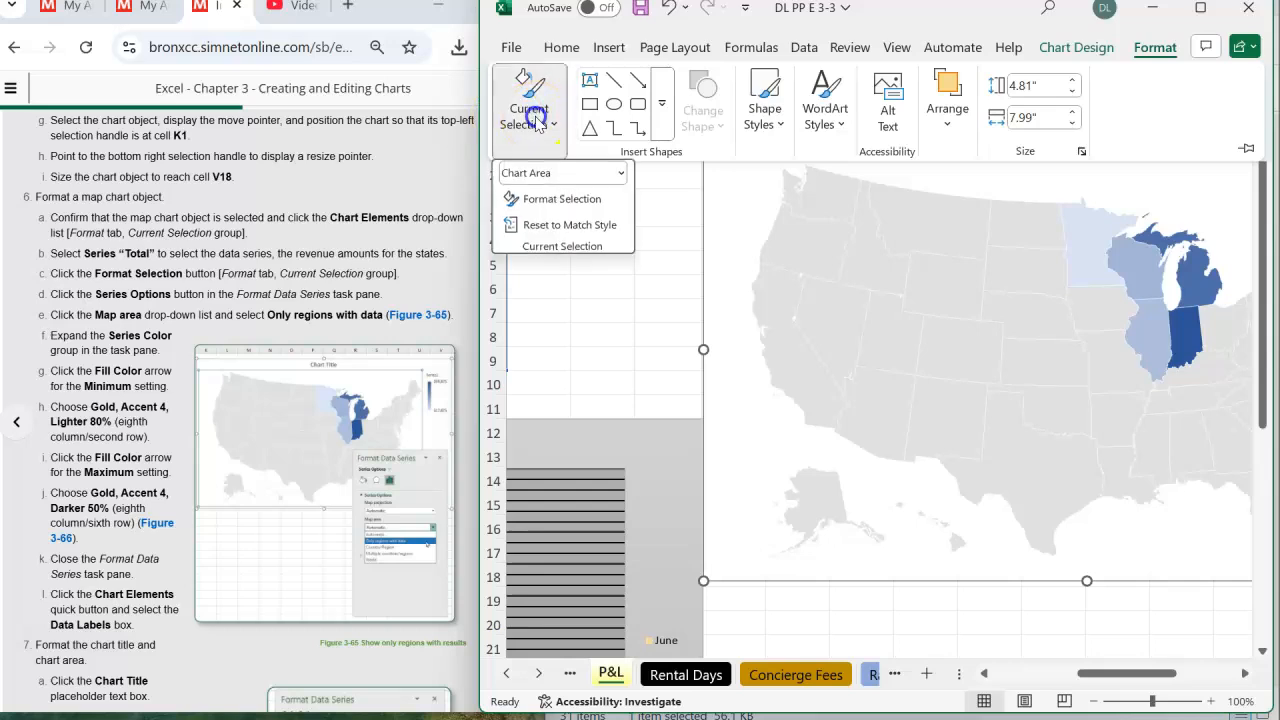
pyautogui.click(557, 249)
pyautogui.click(562, 198)
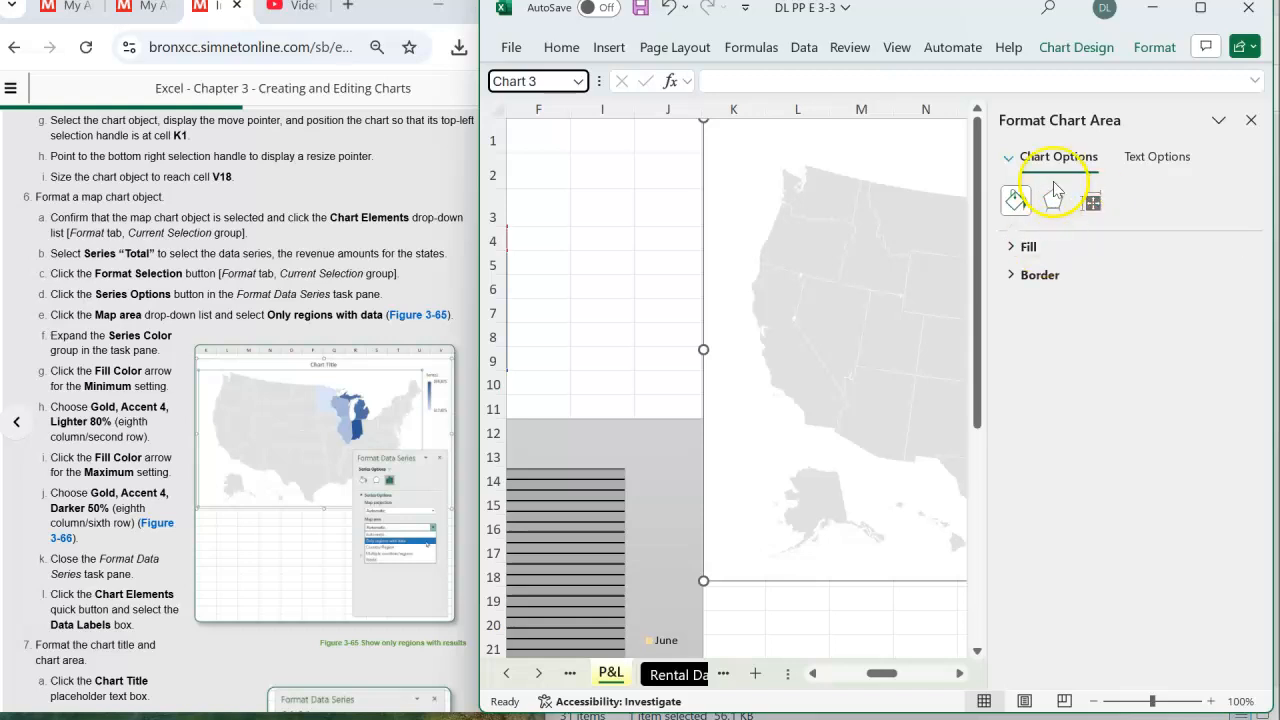
pyautogui.click(1150, 158)
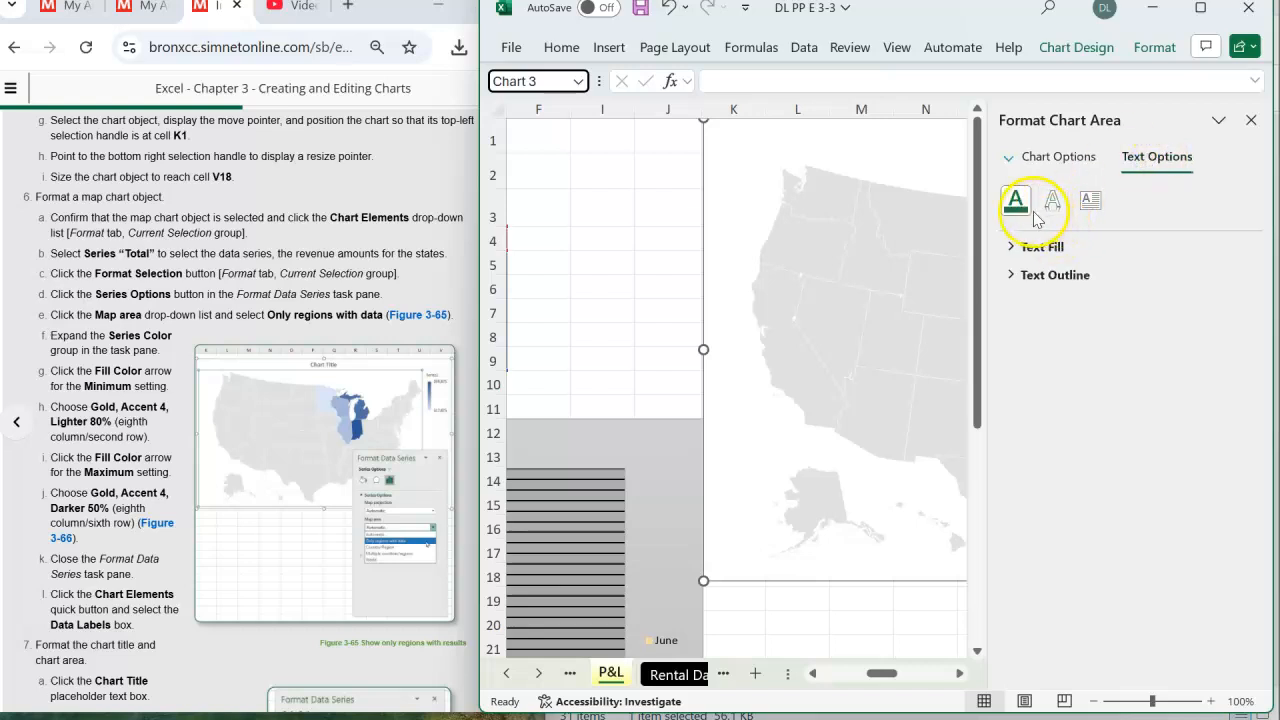
pyautogui.click(1073, 160)
pyautogui.click(1052, 202)
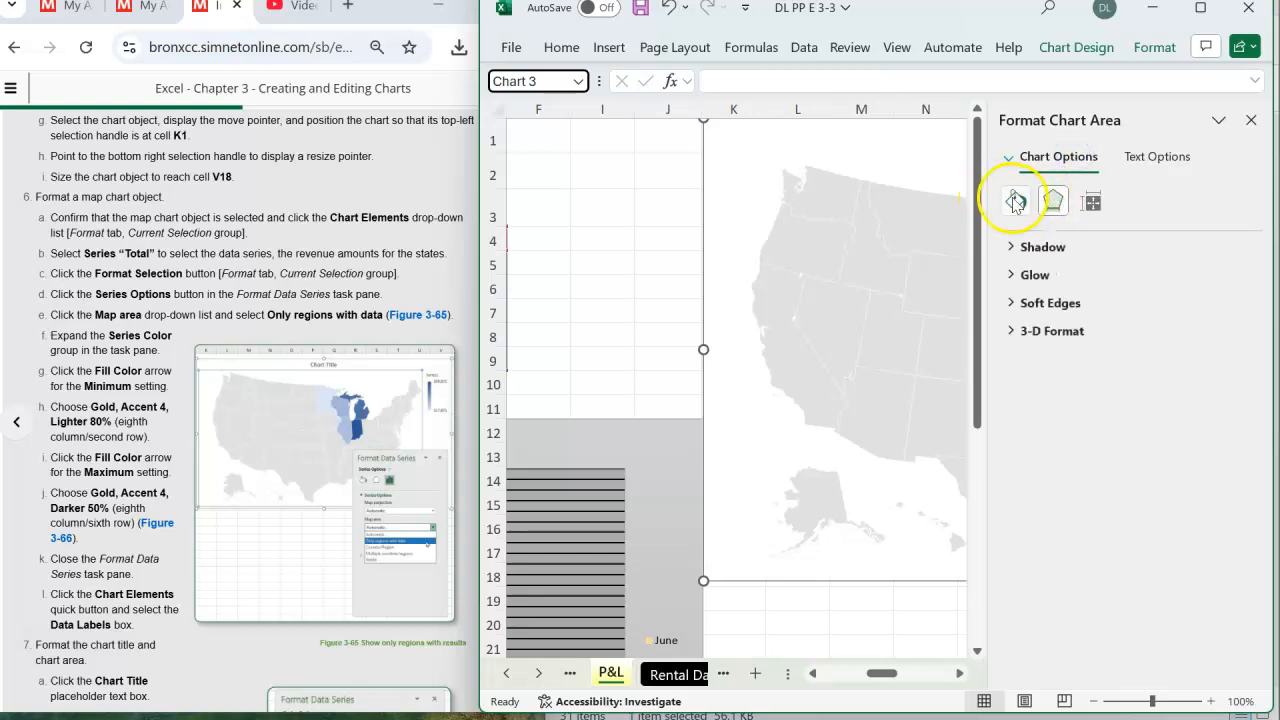
pyautogui.click(1015, 201)
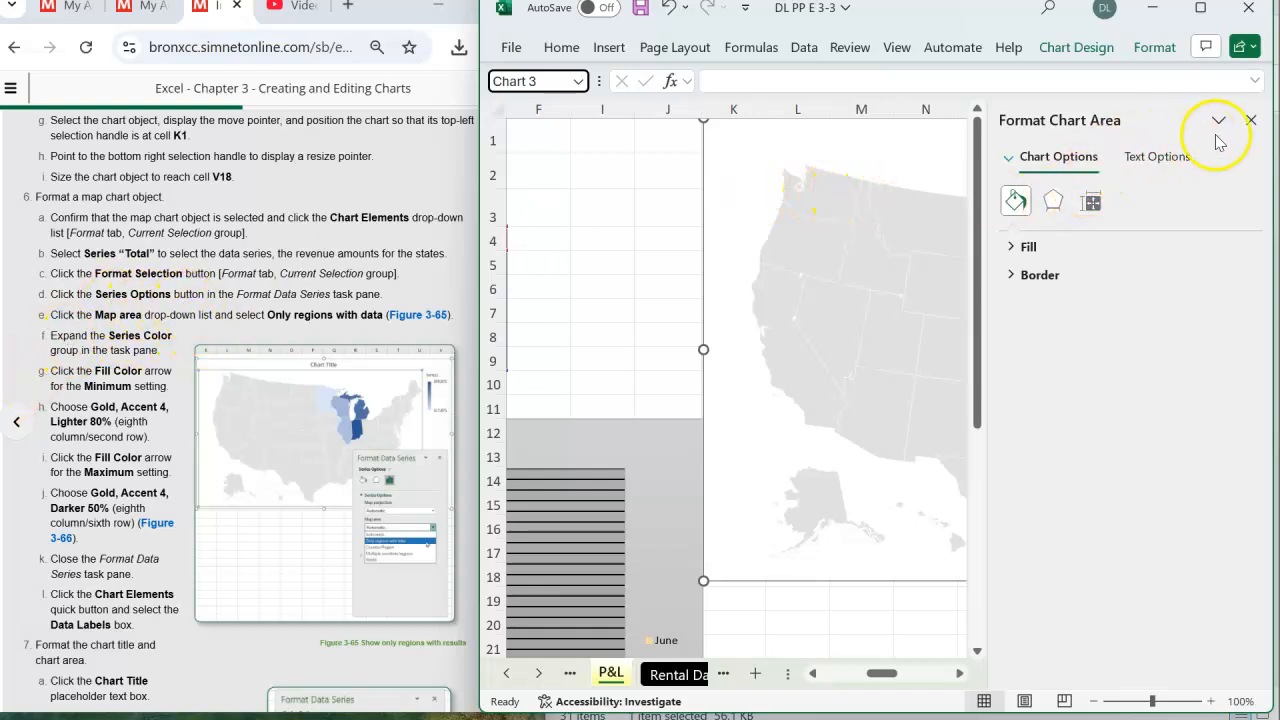
pyautogui.click(1250, 120)
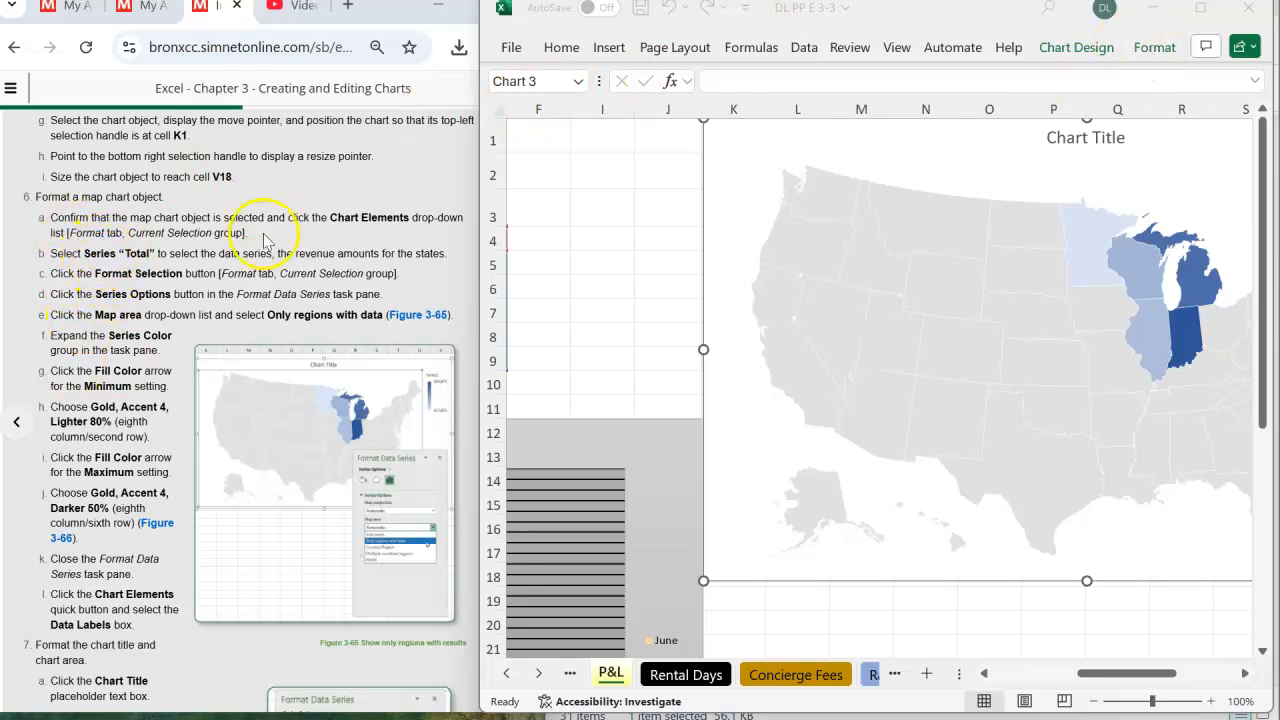
# - Select Series "Total" as the map chart's current element and open its data series formatting options
pyautogui.click(1155, 50)
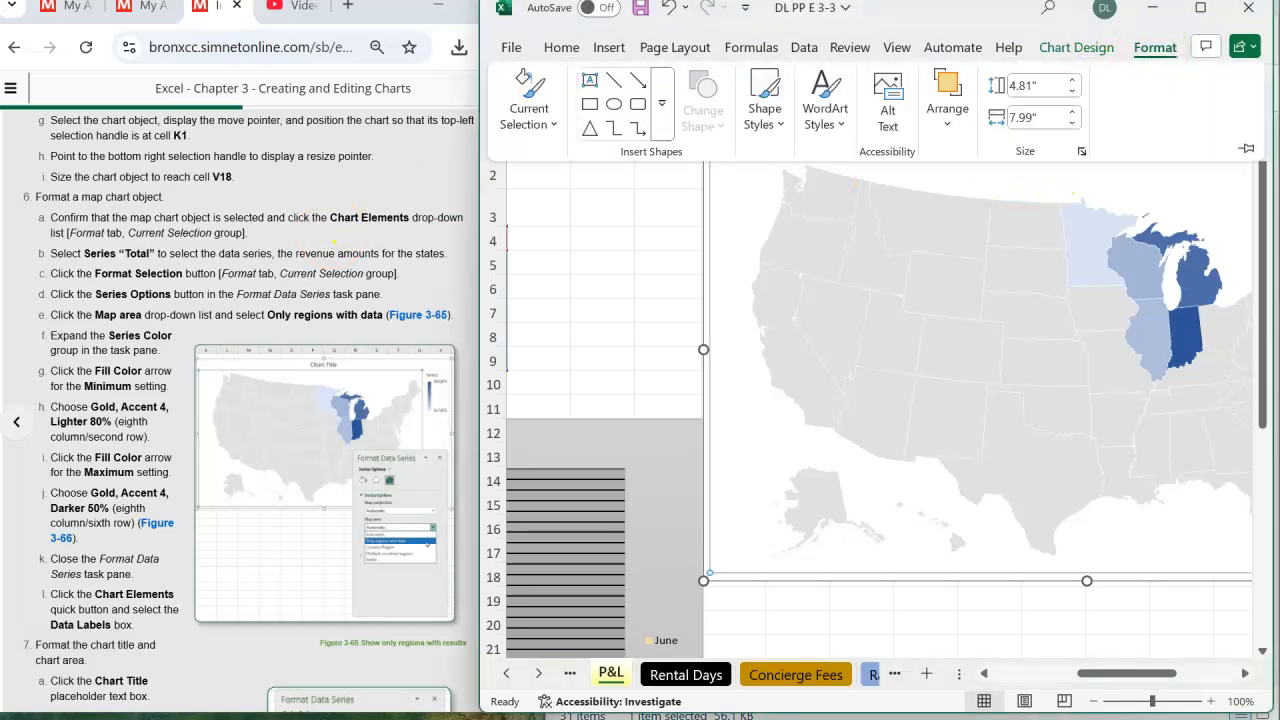
pyautogui.click(553, 125)
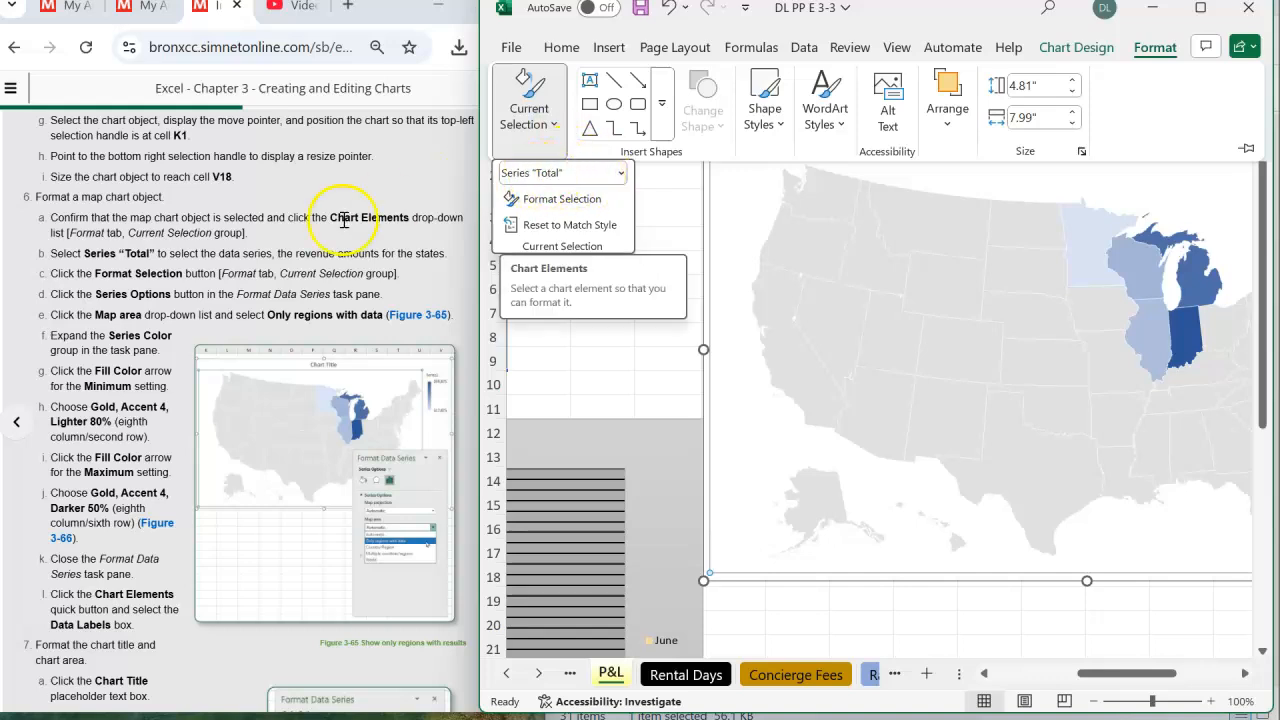
pyautogui.click(621, 173)
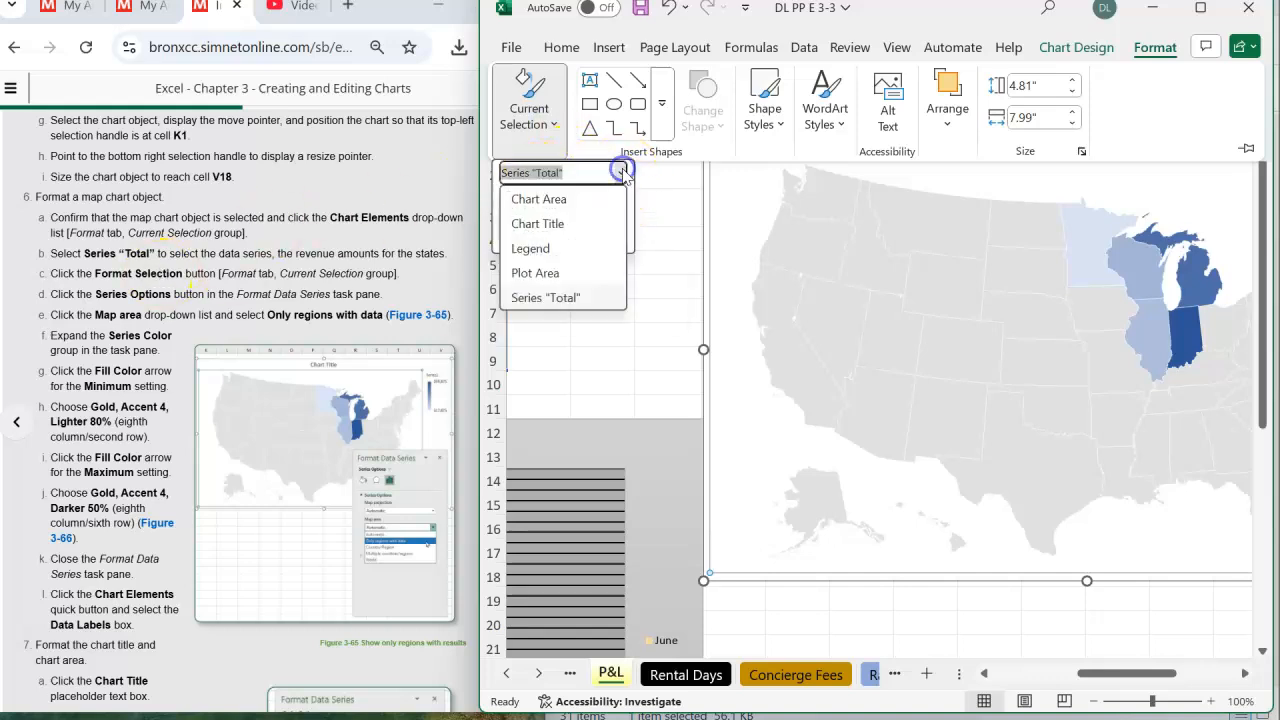
pyautogui.click(540, 297)
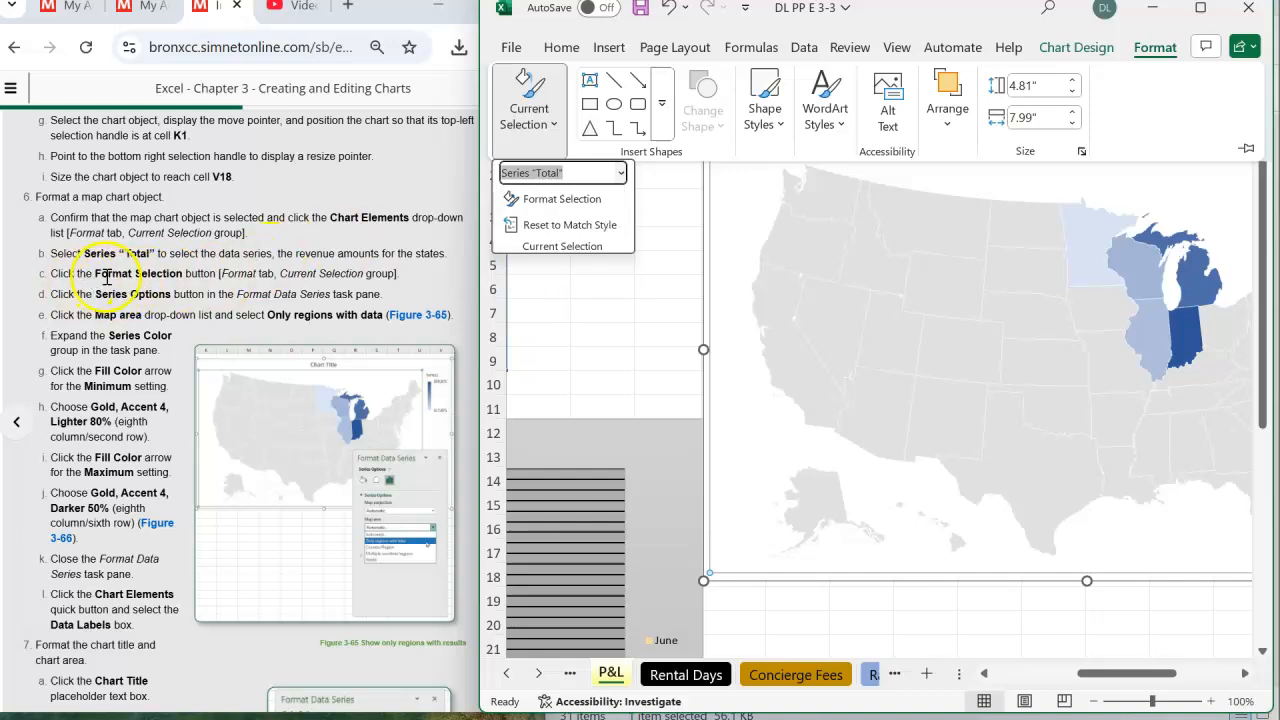
pyautogui.click(556, 197)
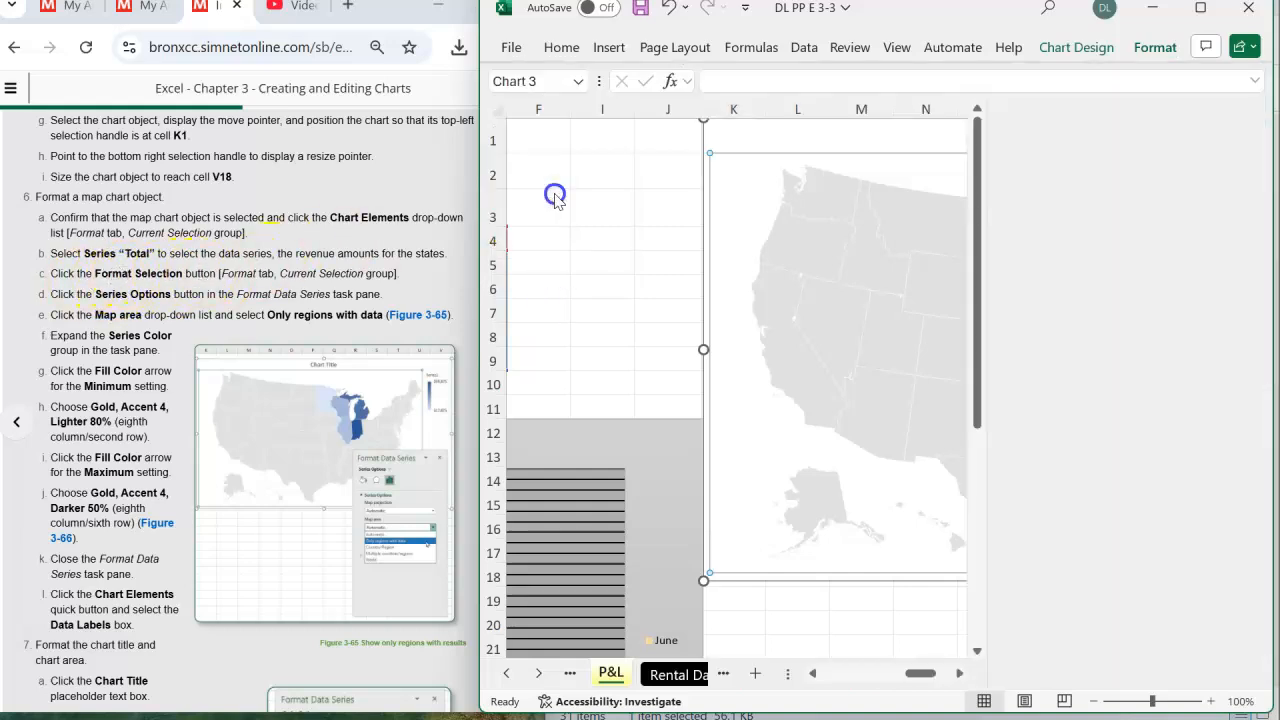
# - Set the map area of Series "Total" to Only regions with data
pyautogui.click(1090, 200)
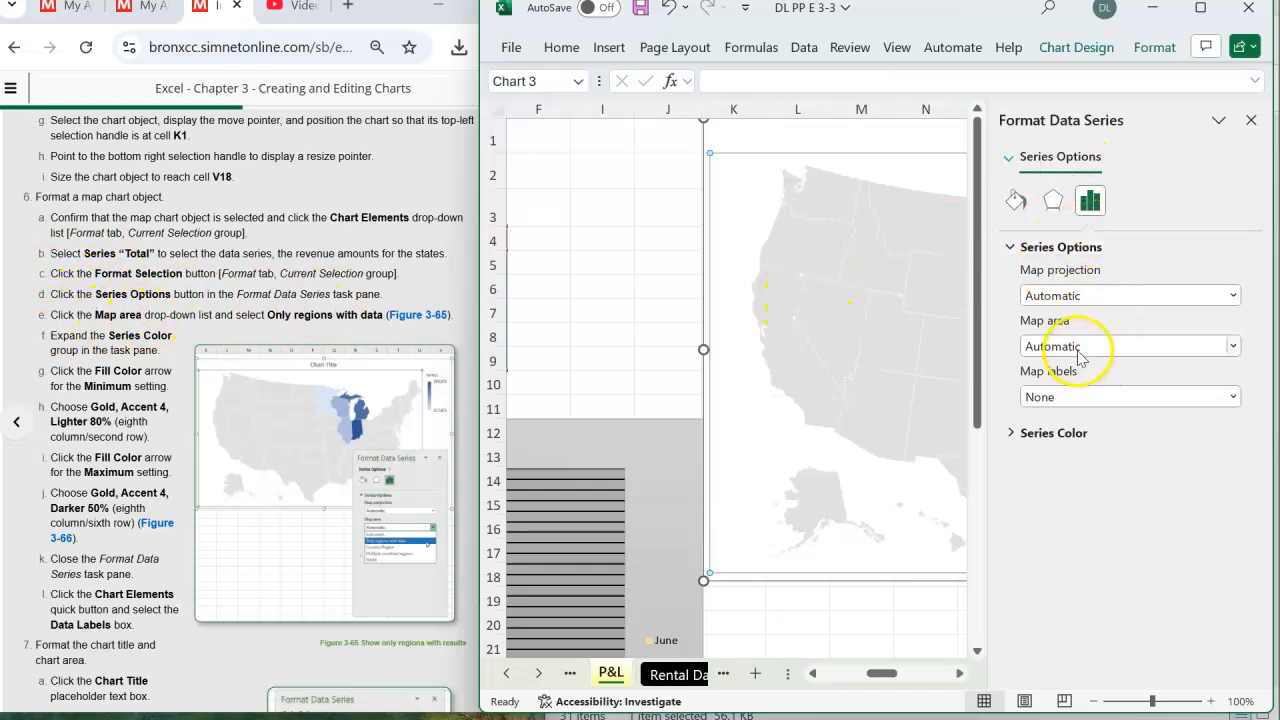
pyautogui.click(1234, 346)
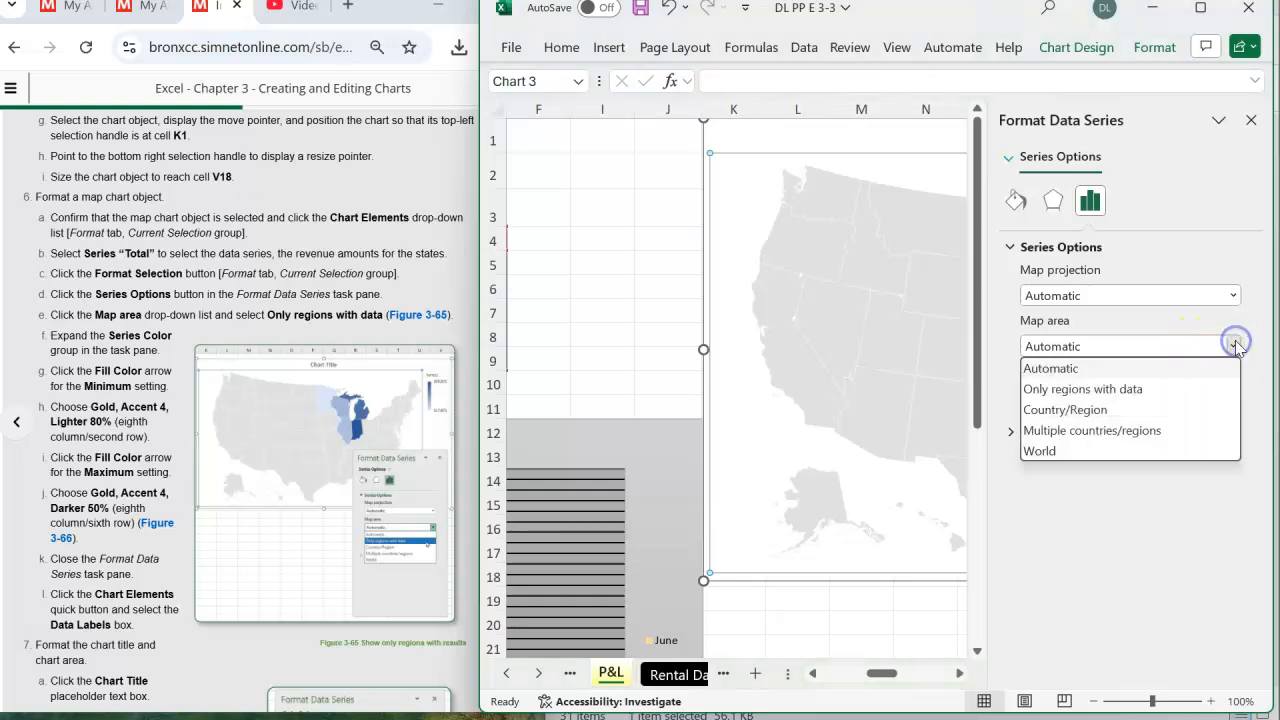
pyautogui.click(1118, 392)
pyautogui.click(778, 208)
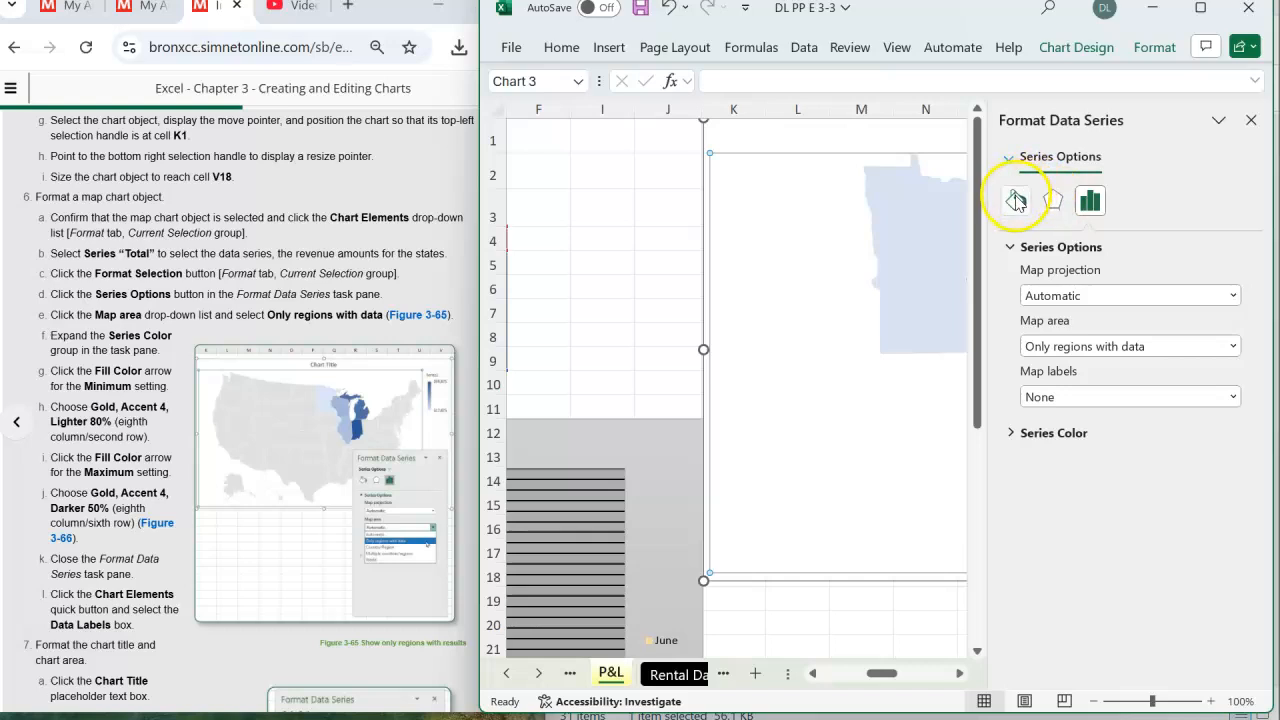
# - Set the map series' minimum fill color to Gold, Accent 4, Lighter 80%
pyautogui.click(1013, 437)
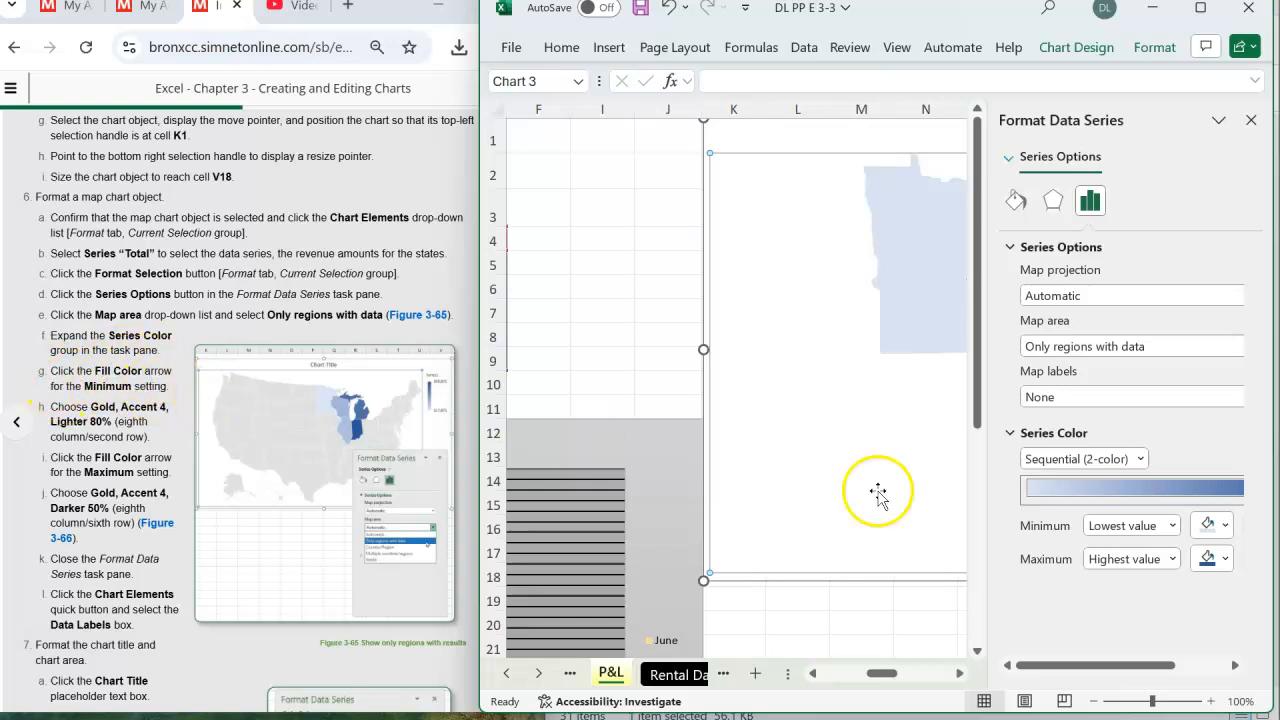
pyautogui.click(1226, 527)
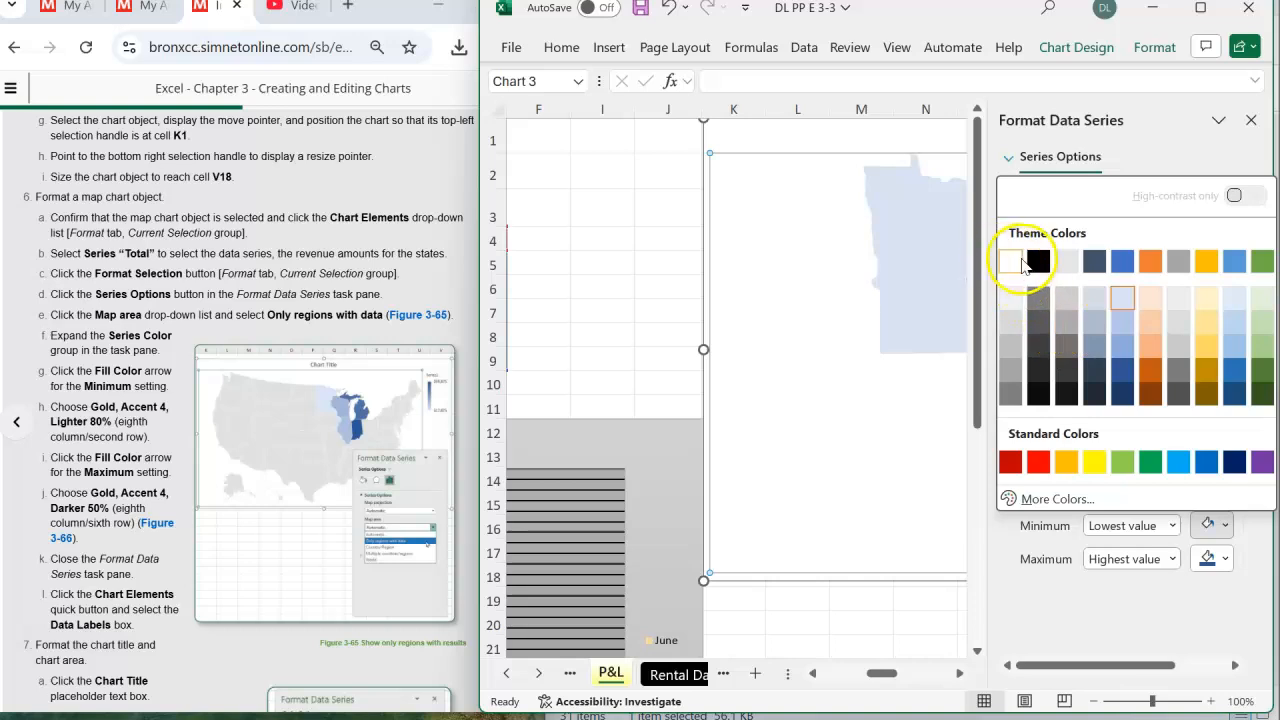
pyautogui.click(1205, 305)
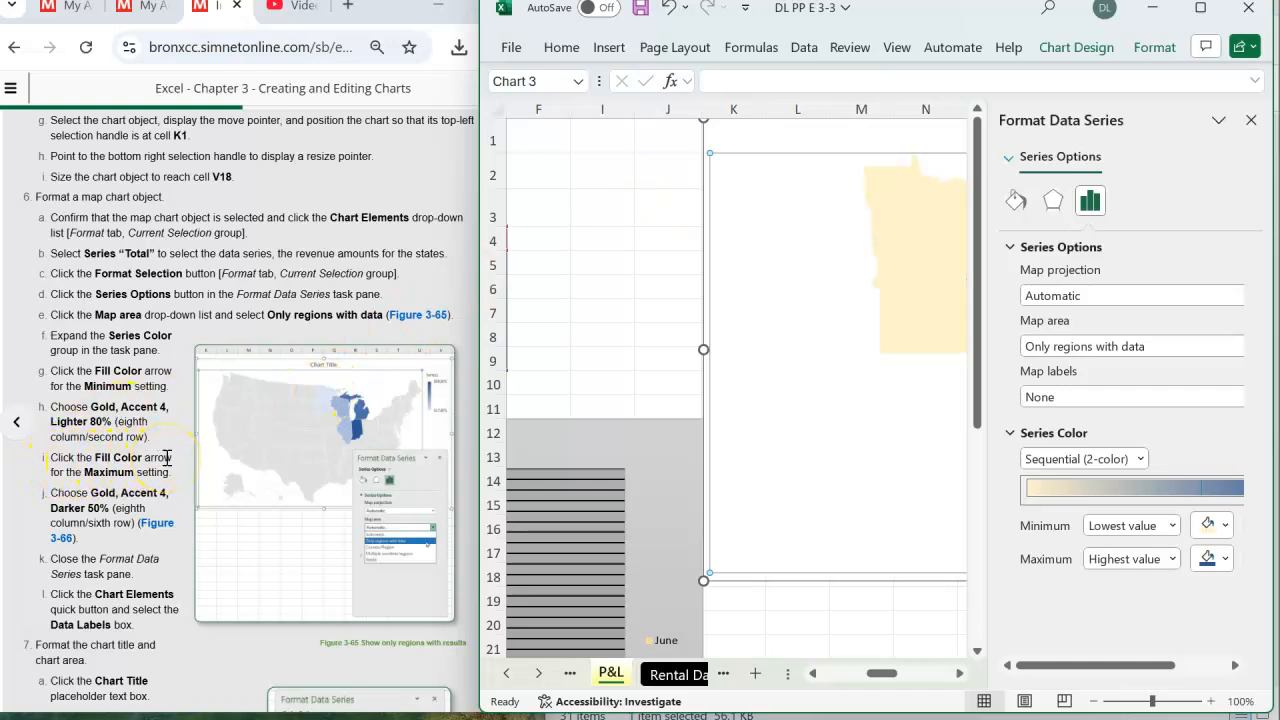
# - Set the map series' maximum fill color to Gold, Accent 4, Darker 50%, and close the Format Data Series pane
pyautogui.click(1226, 560)
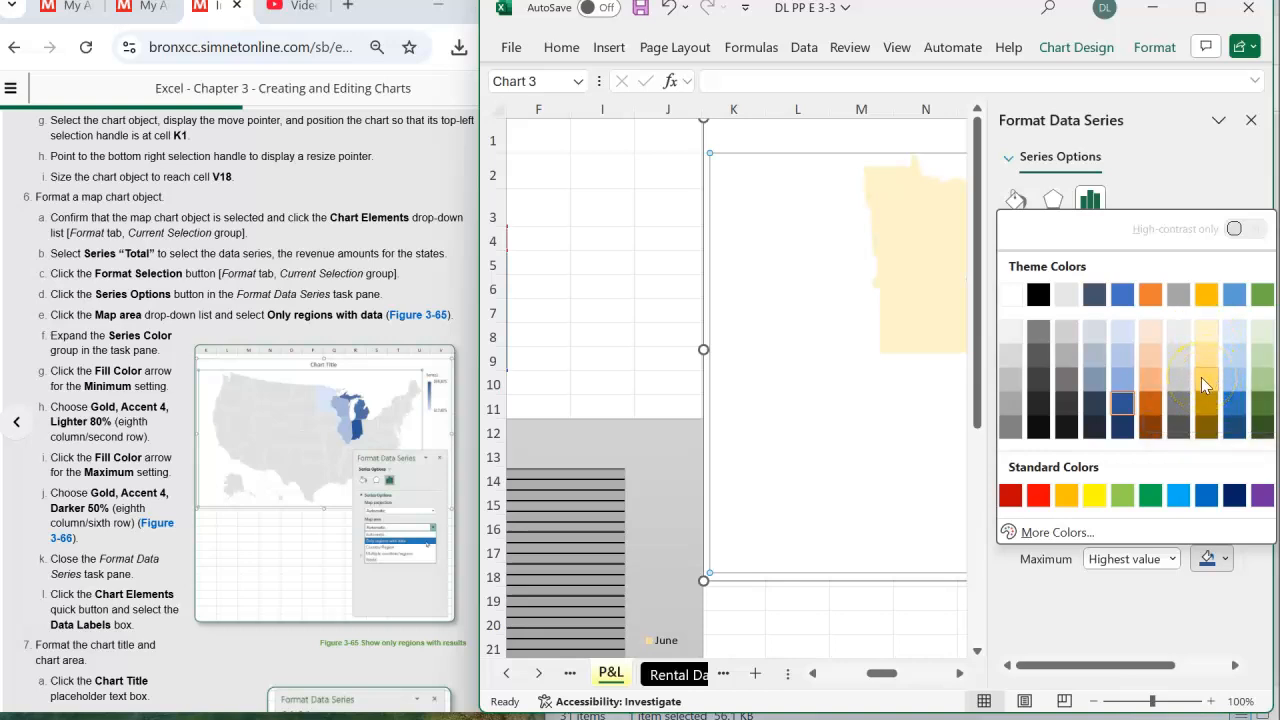
pyautogui.click(1206, 428)
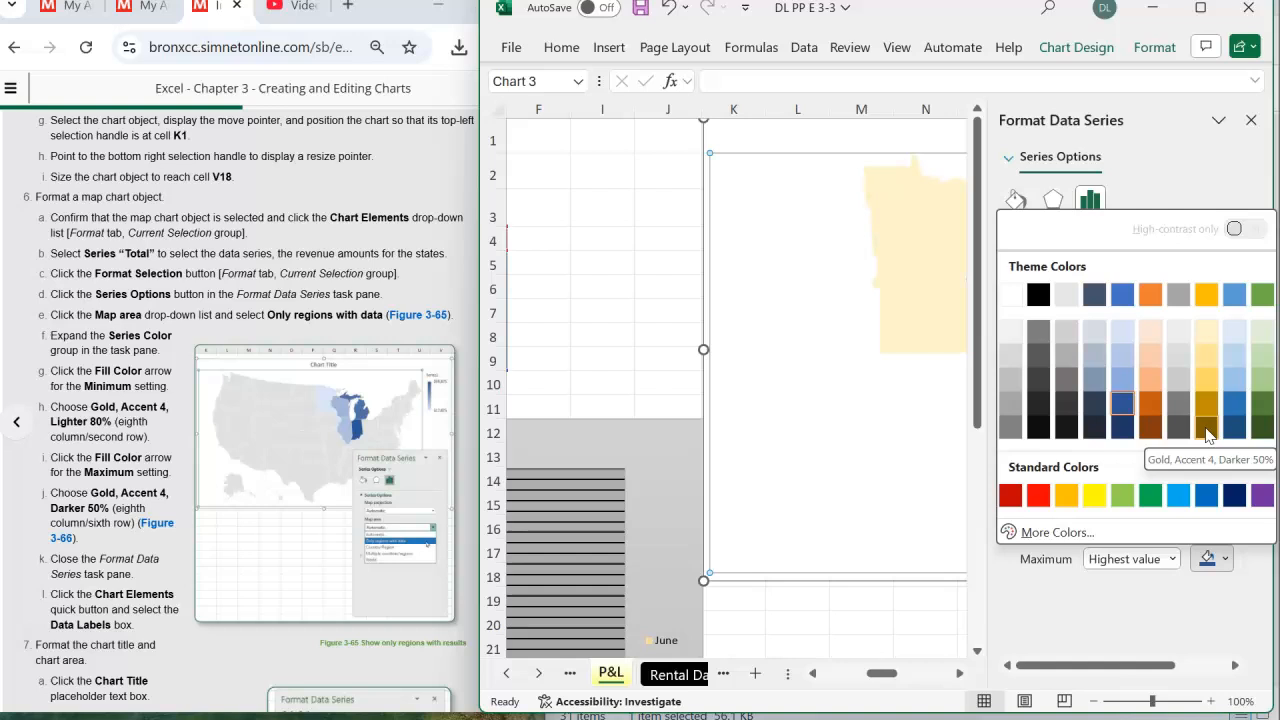
pyautogui.click(1206, 428)
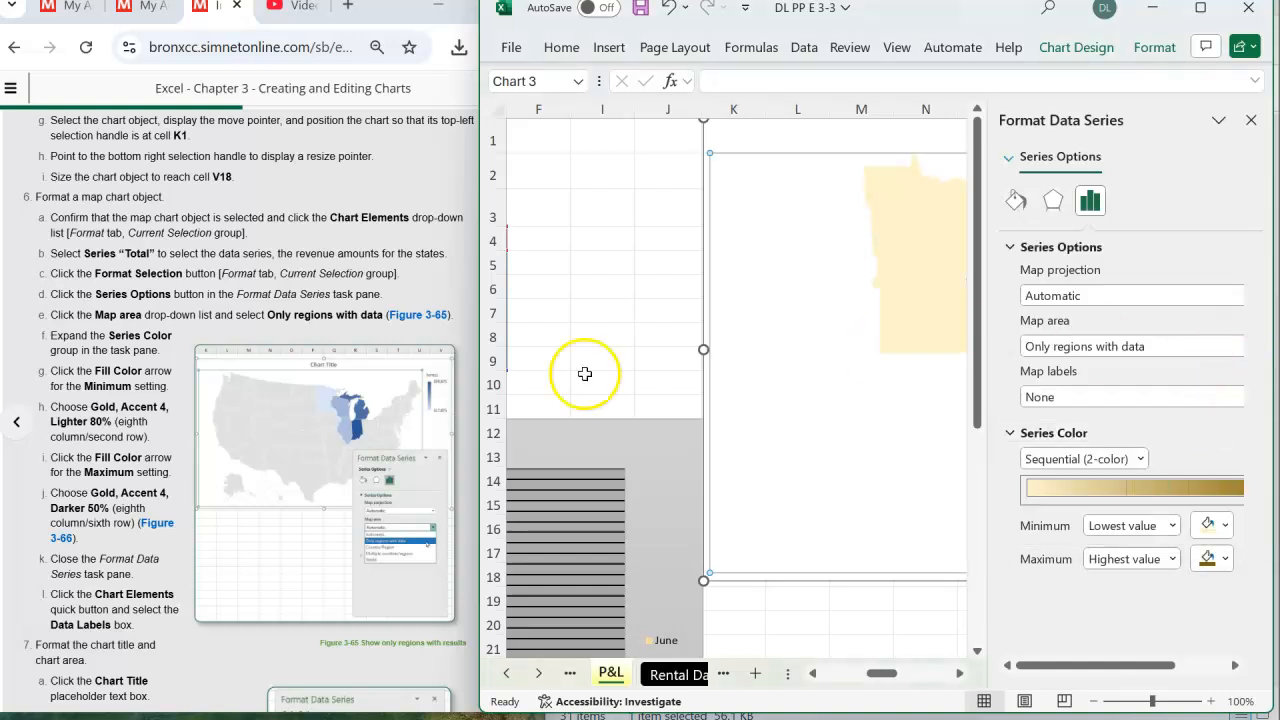
pyautogui.scroll(-2, 68, 508)
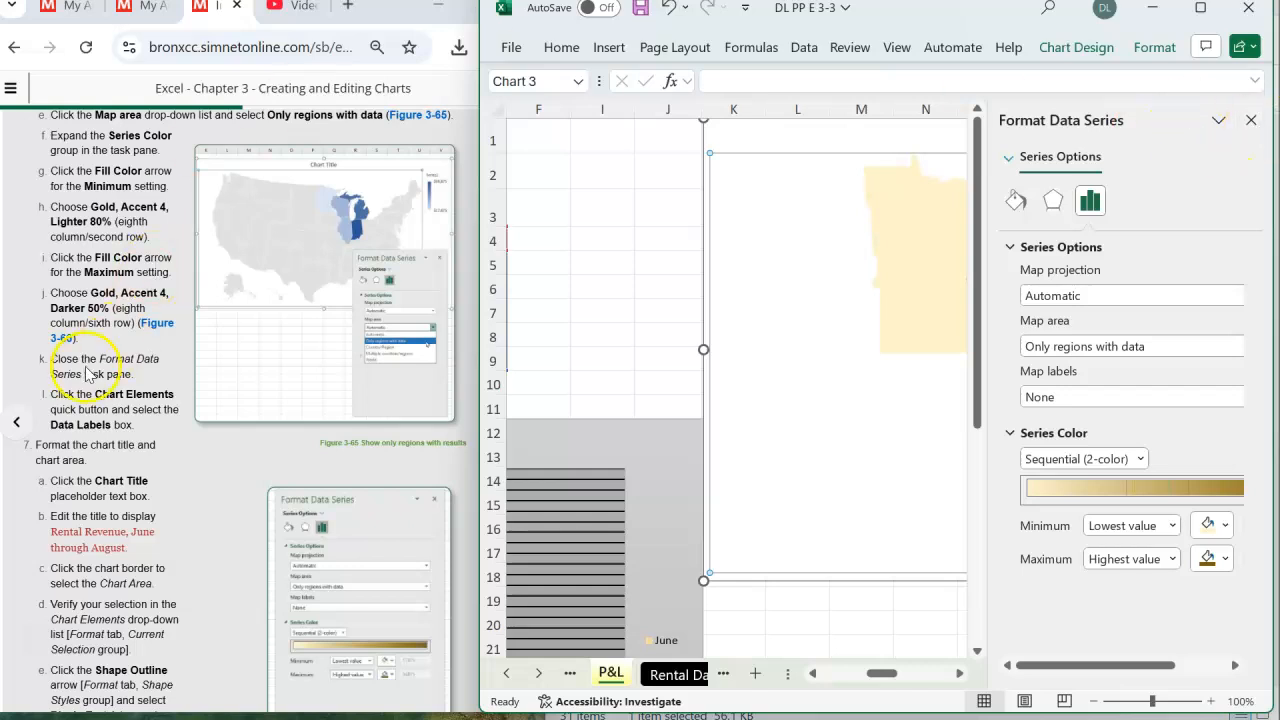
pyautogui.click(1251, 119)
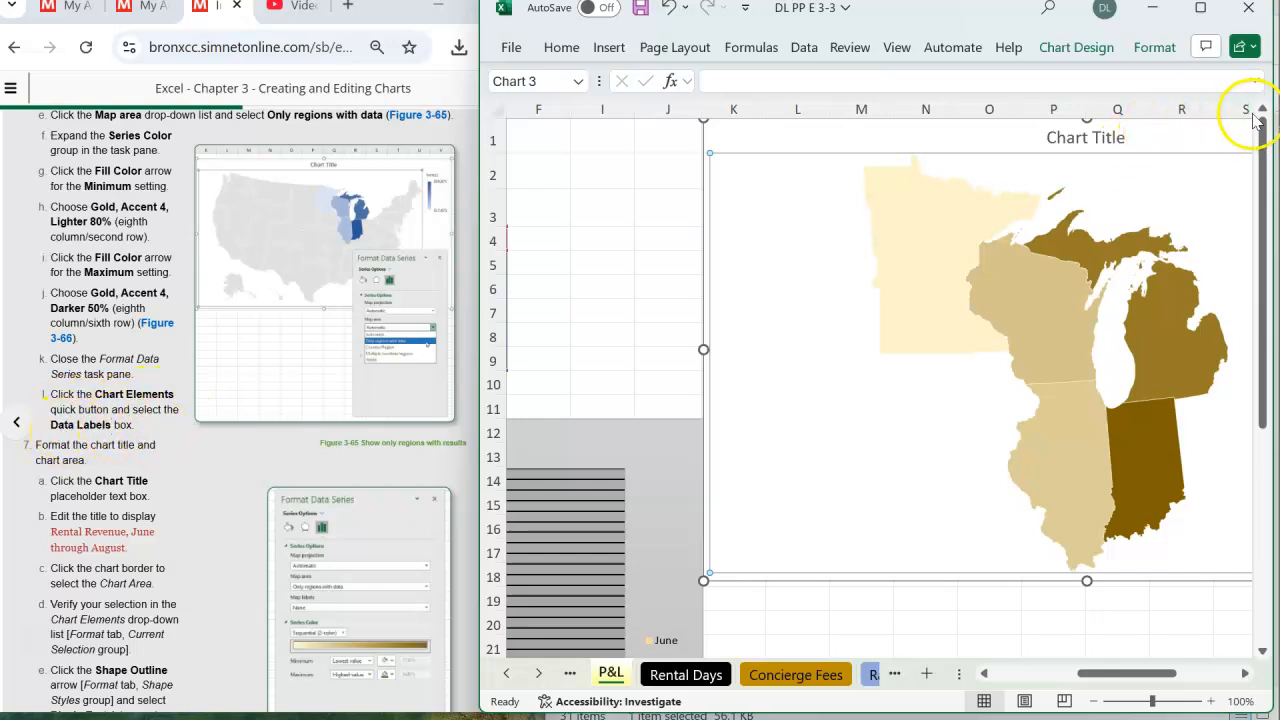
# - Maximize the workbook window, add data labels to the map chart, and restore the window beside the instructions
pyautogui.moveTo(1200, 12)
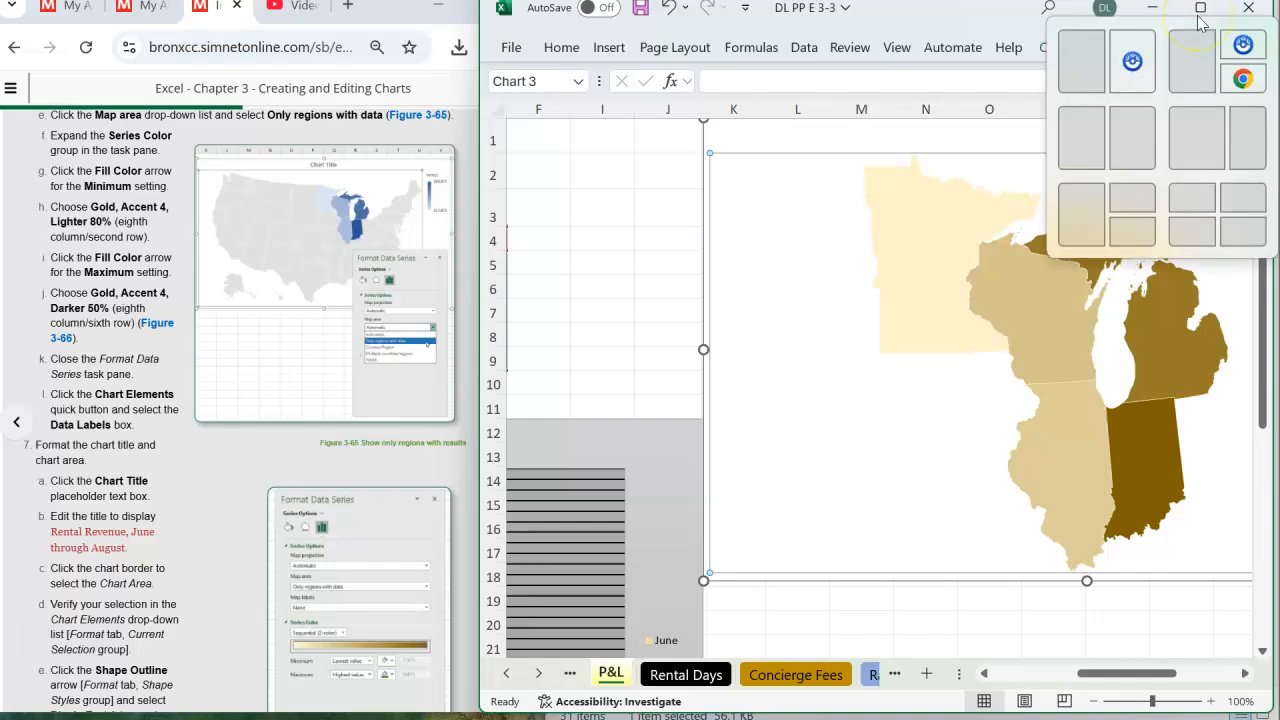
pyautogui.click(1200, 10)
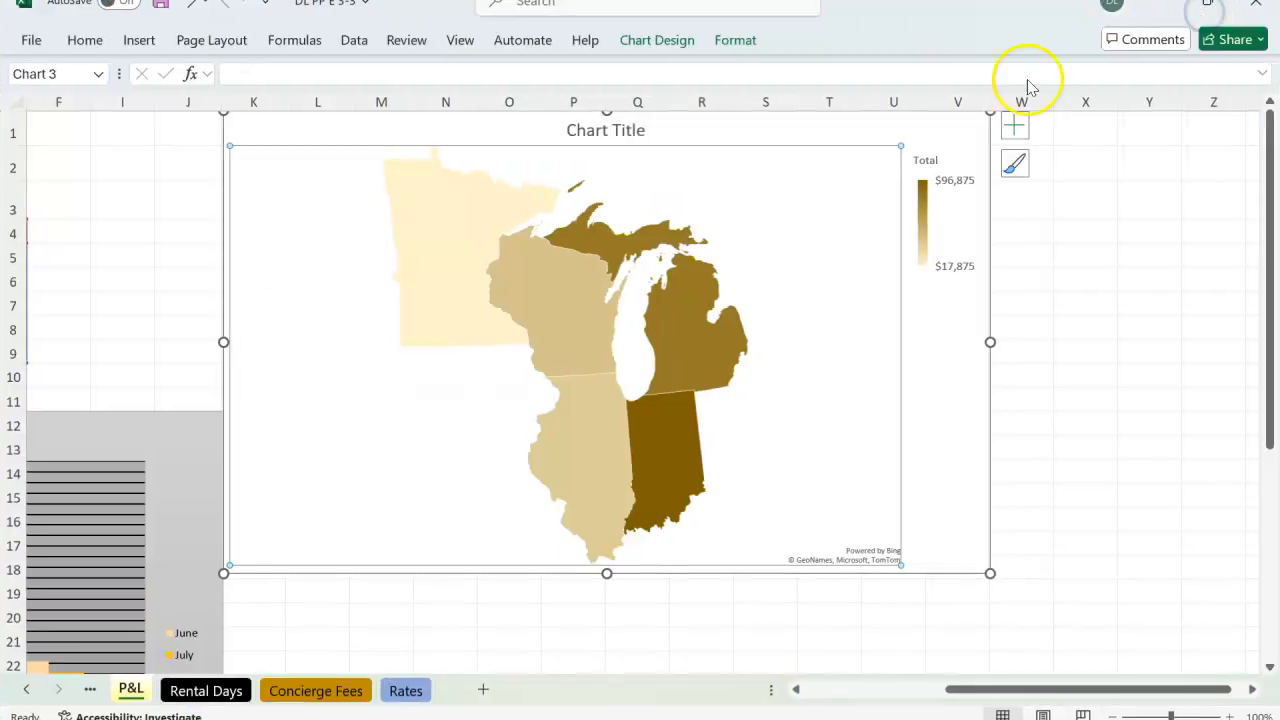
pyautogui.click(1012, 133)
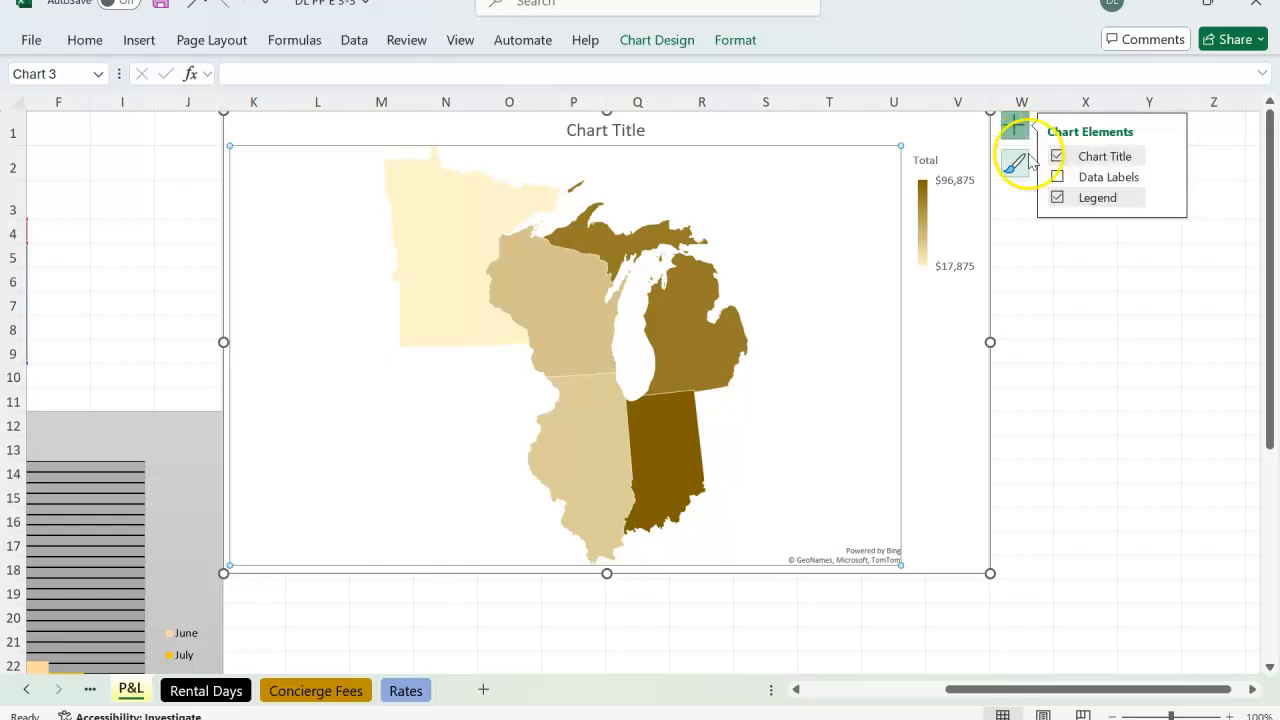
pyautogui.click(1057, 177)
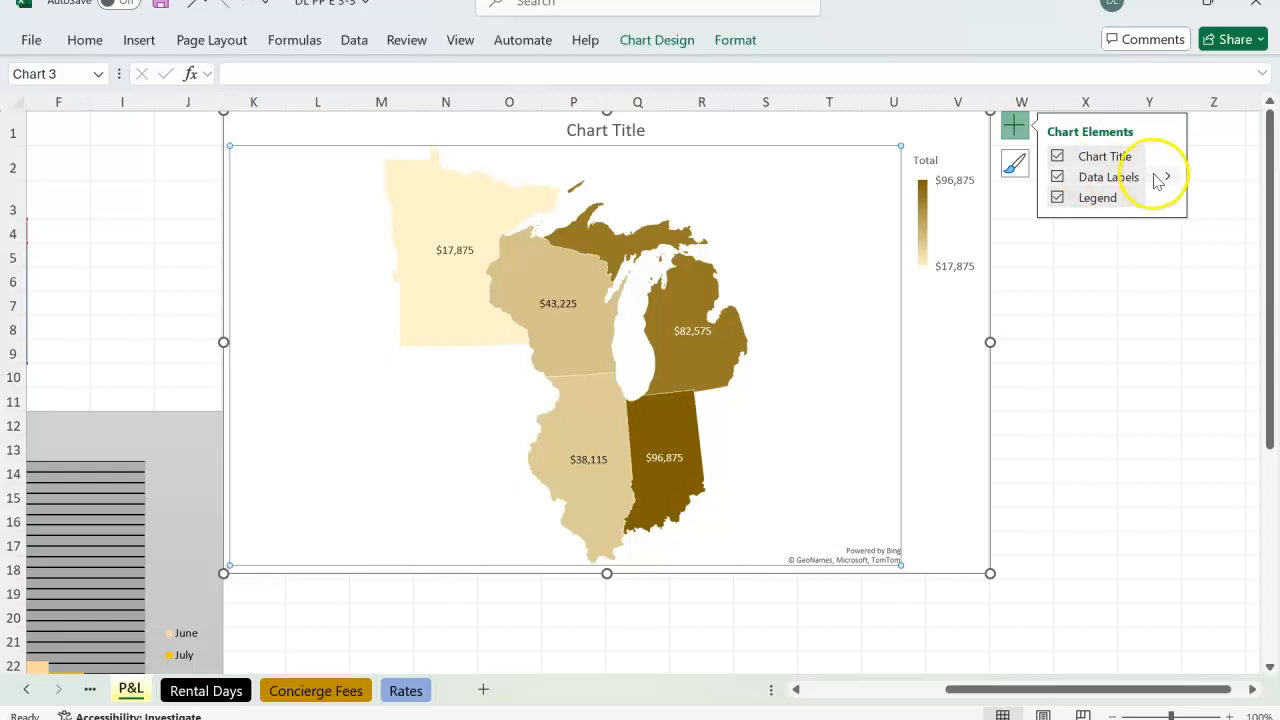
pyautogui.click(1207, 7)
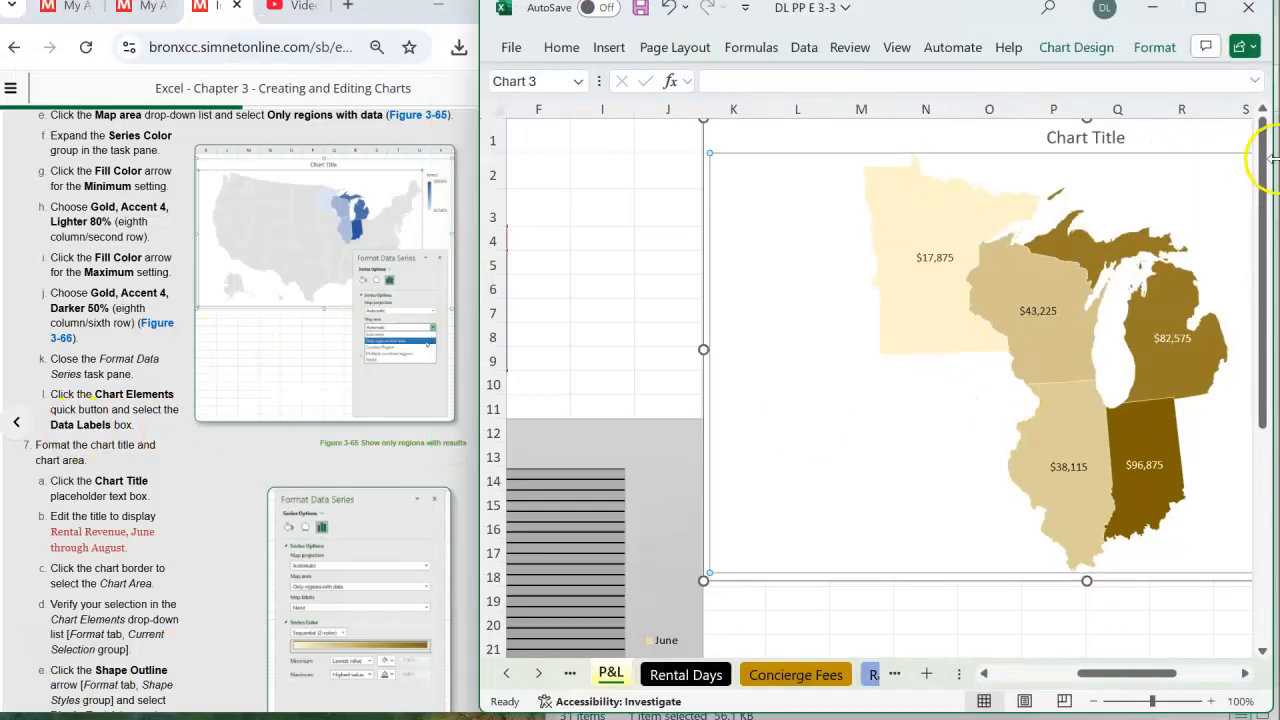
# - Review which chart elements are enabled for the map chart, including its title, data labels and legend
pyautogui.moveTo(1158, 682); pyautogui.dragTo(1200, 677)
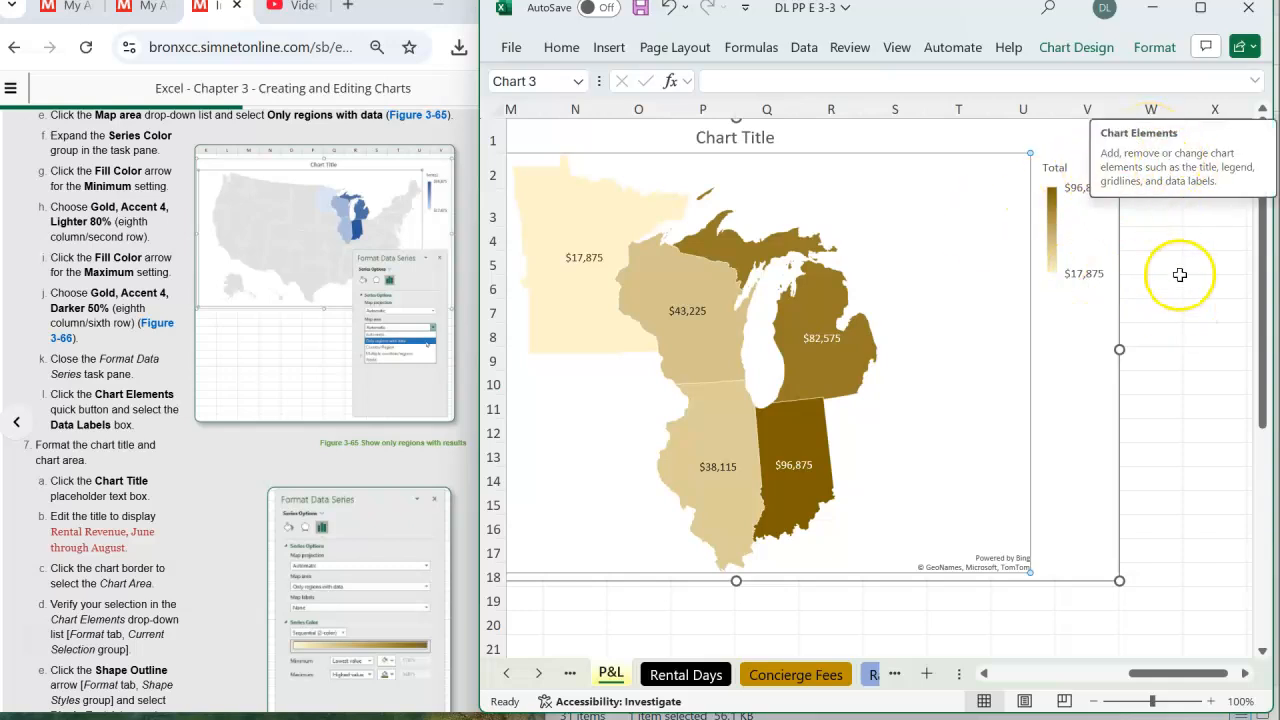
pyautogui.click(1146, 134)
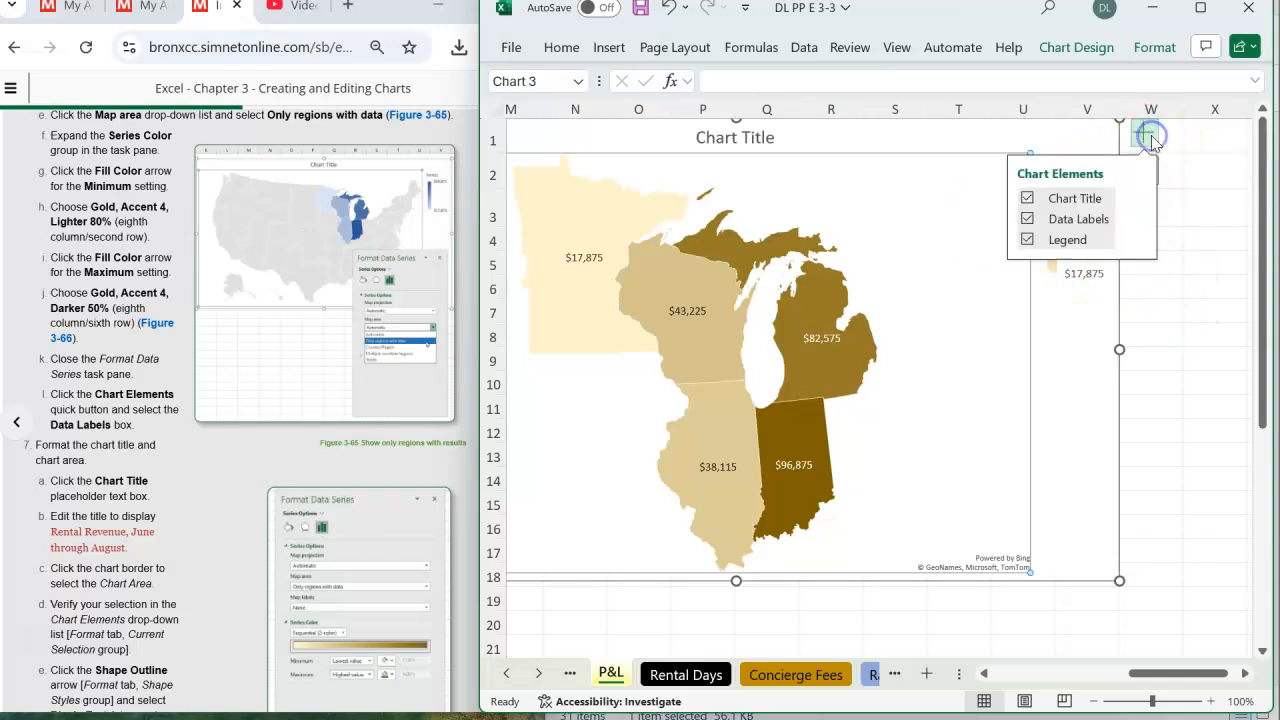
pyautogui.click(1215, 305)
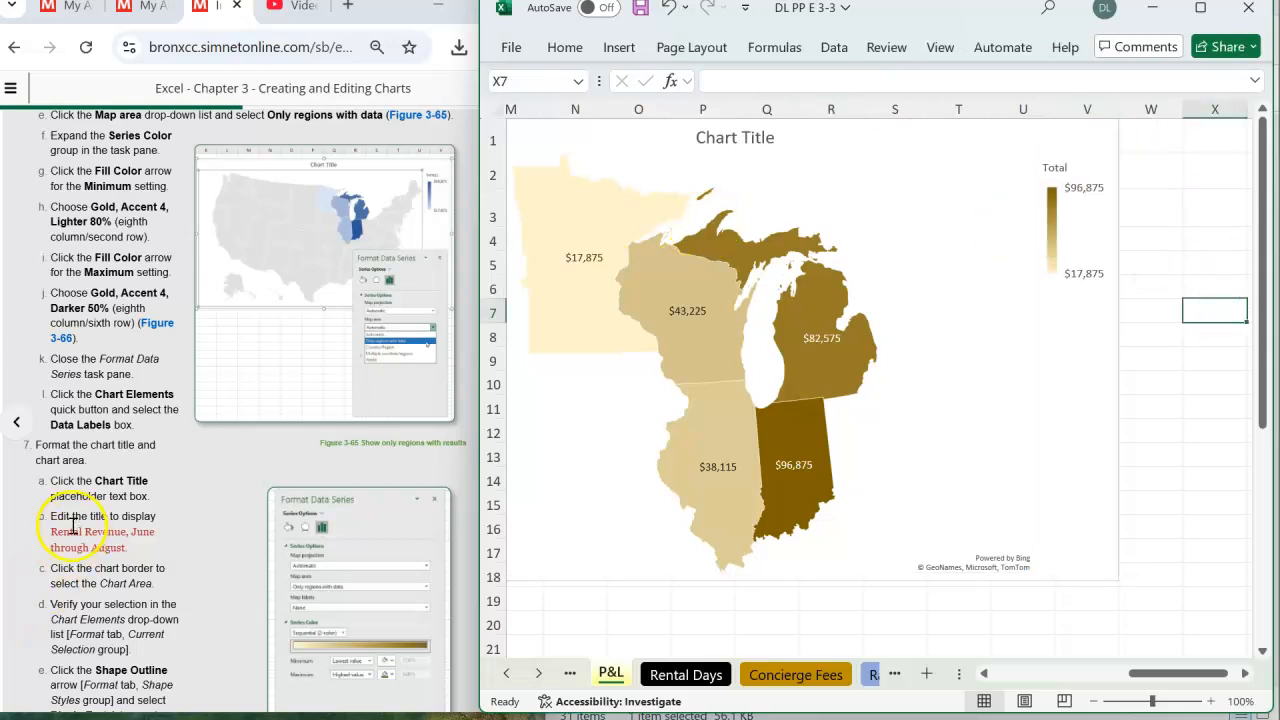
# - Replace the map chart's placeholder title with "Rental Revenue, June through August"
pyautogui.scroll(-3, 90, 525)
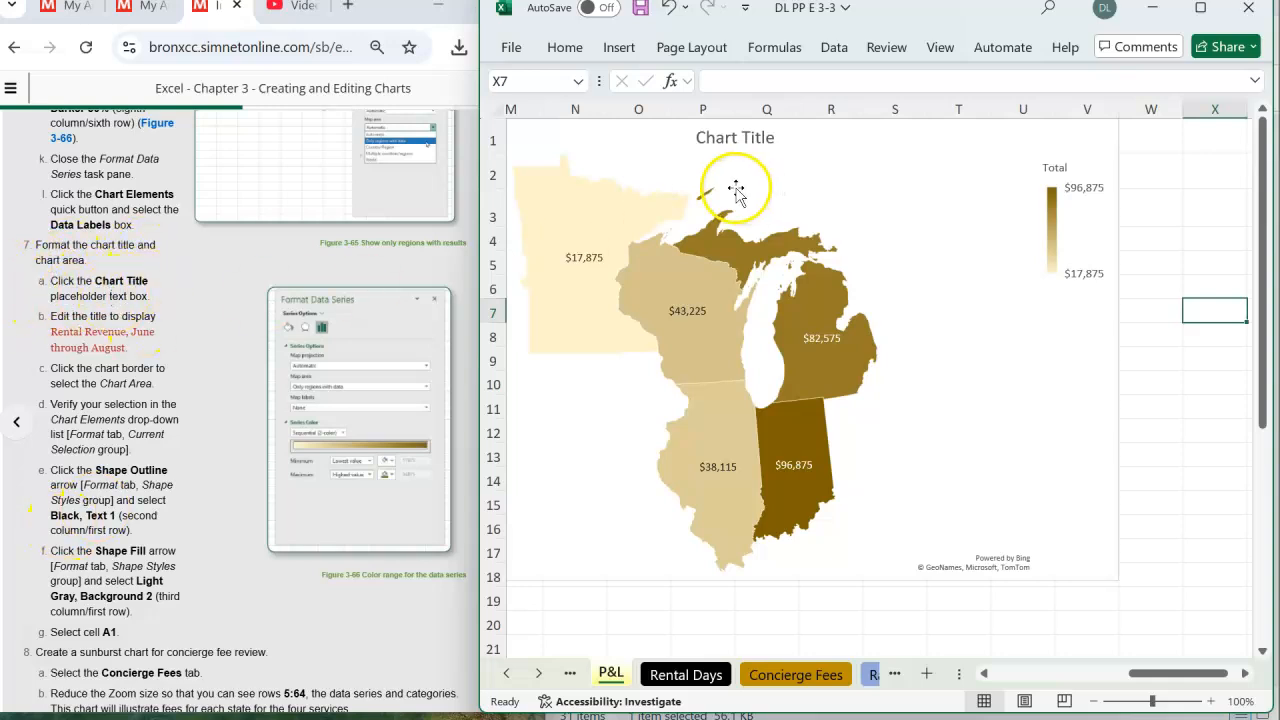
pyautogui.click(715, 143)
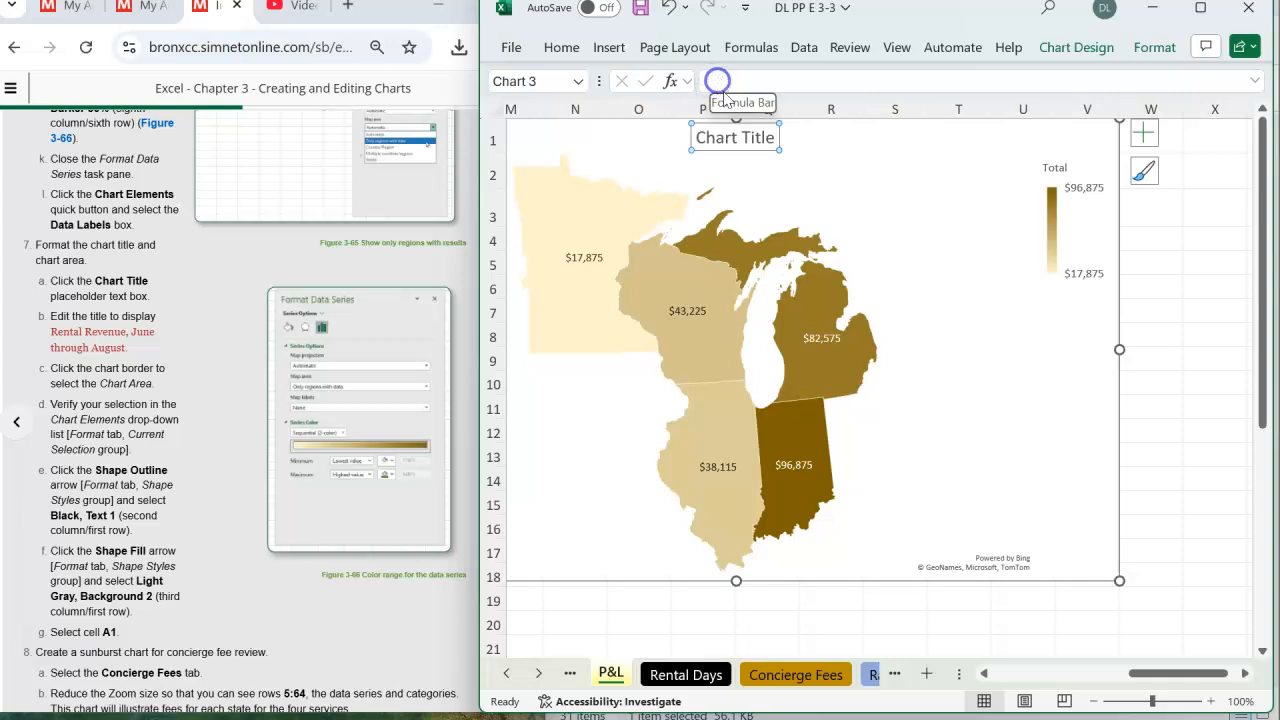
pyautogui.doubleClick(737, 137)
pyautogui.click(720, 82)
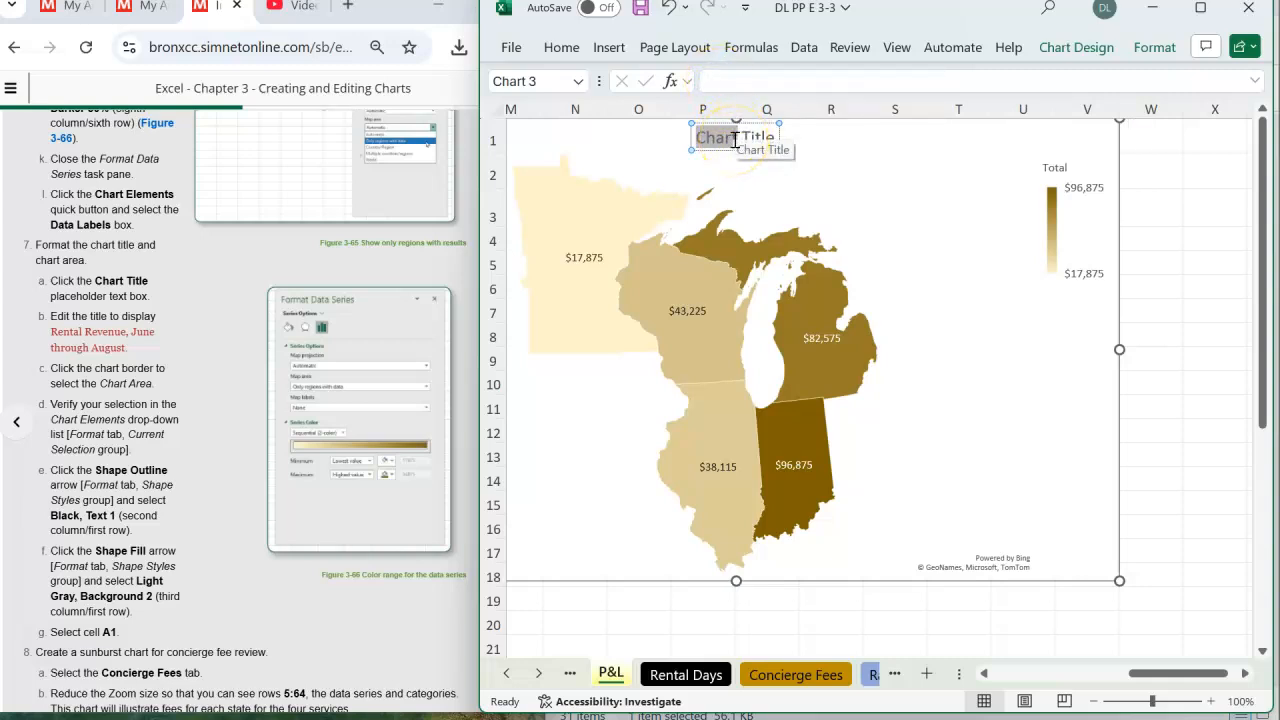
pyautogui.write('Rental')
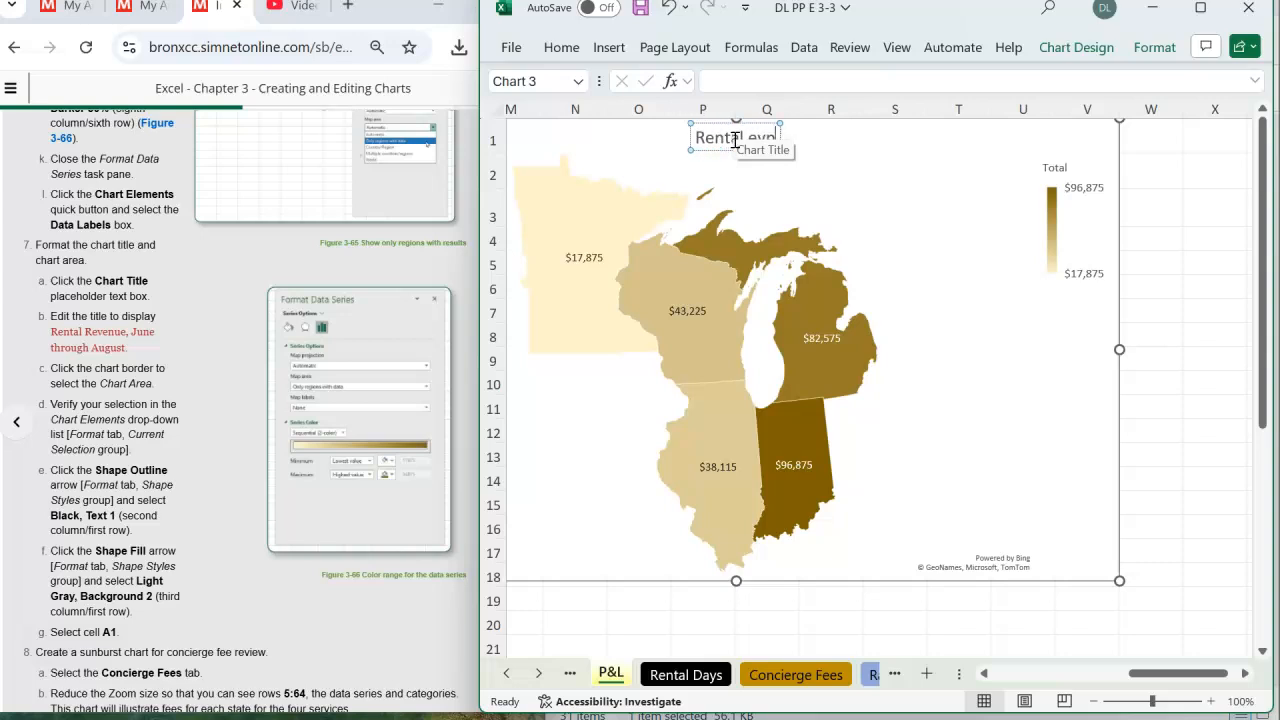
pyautogui.write('Revenue')
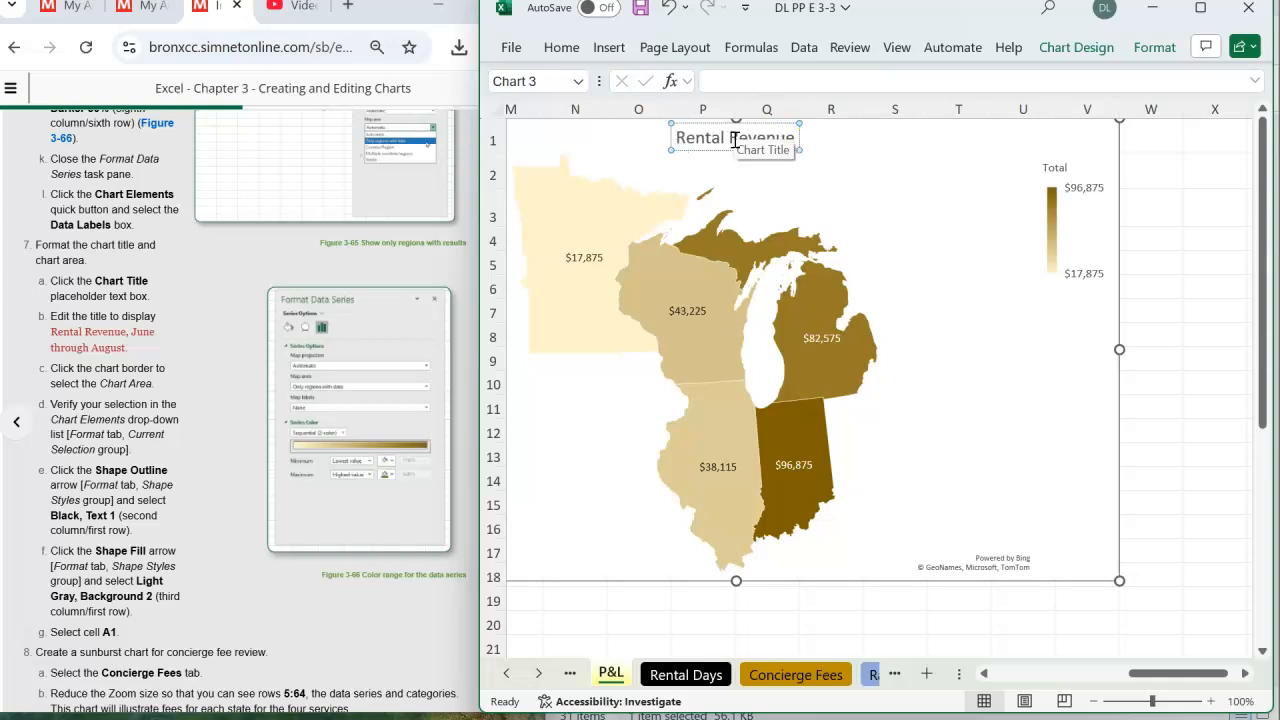
pyautogui.click(830, 172)
pyautogui.write(', Jun')
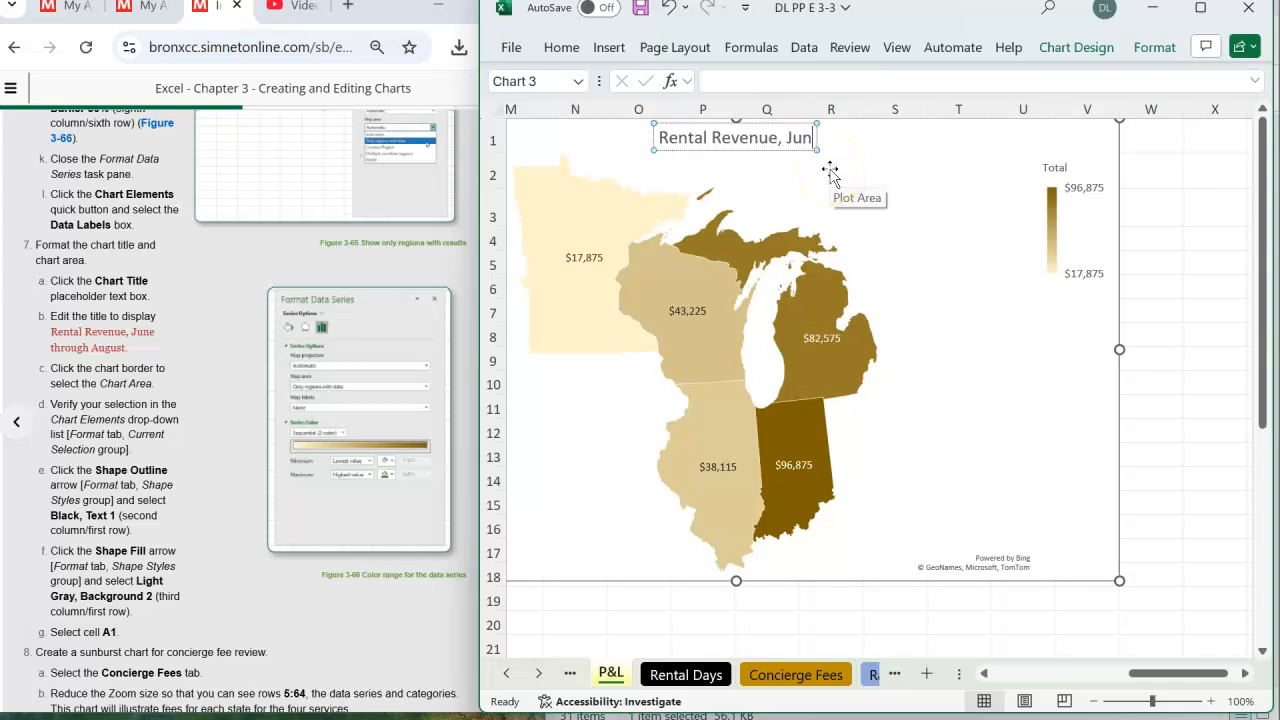
pyautogui.write('e trhou')
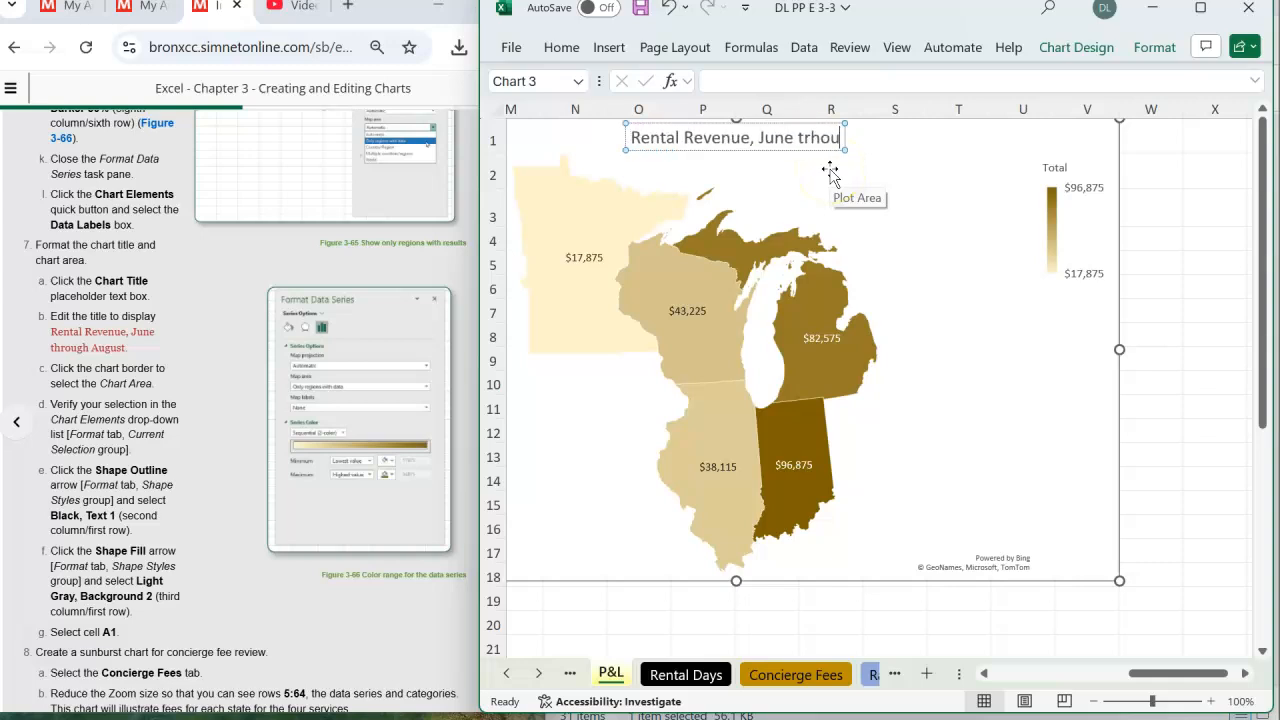
pyautogui.press('BackSpace')
pyautogui.press('BackSpace')
pyautogui.press('BackSpace')
pyautogui.press('BackSpace')
pyautogui.write('hro')
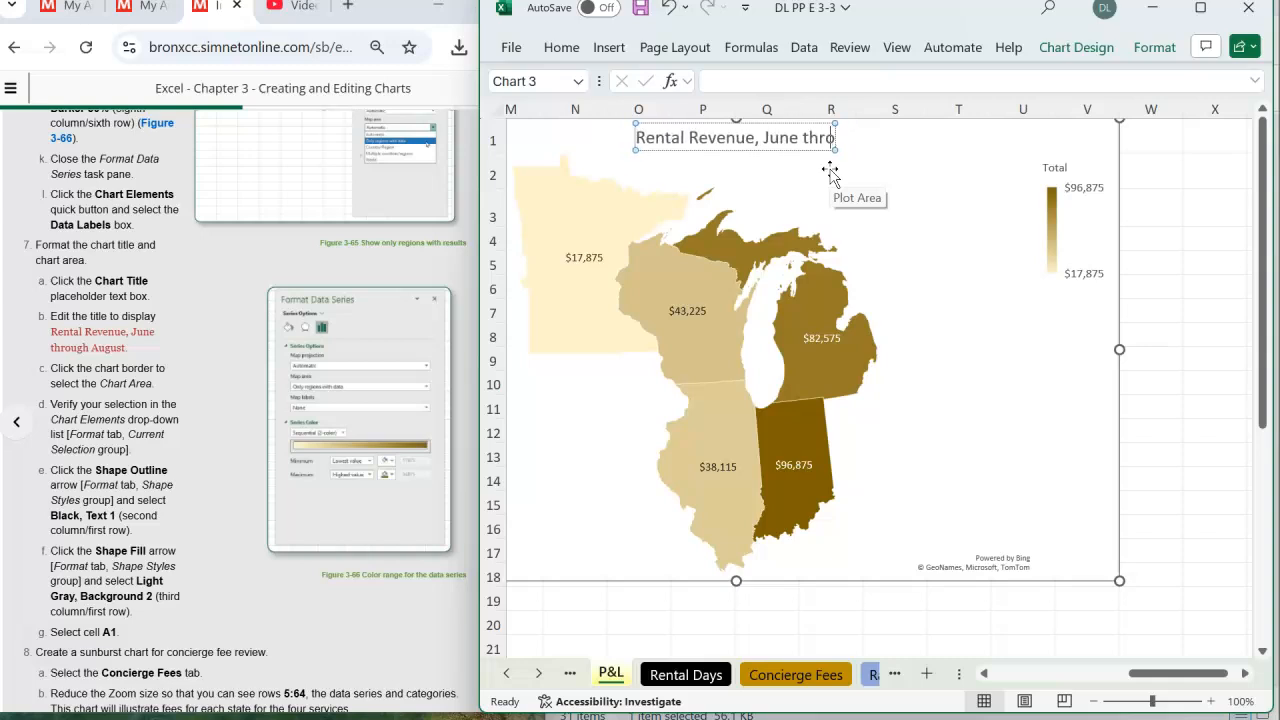
pyautogui.write('ugh August')
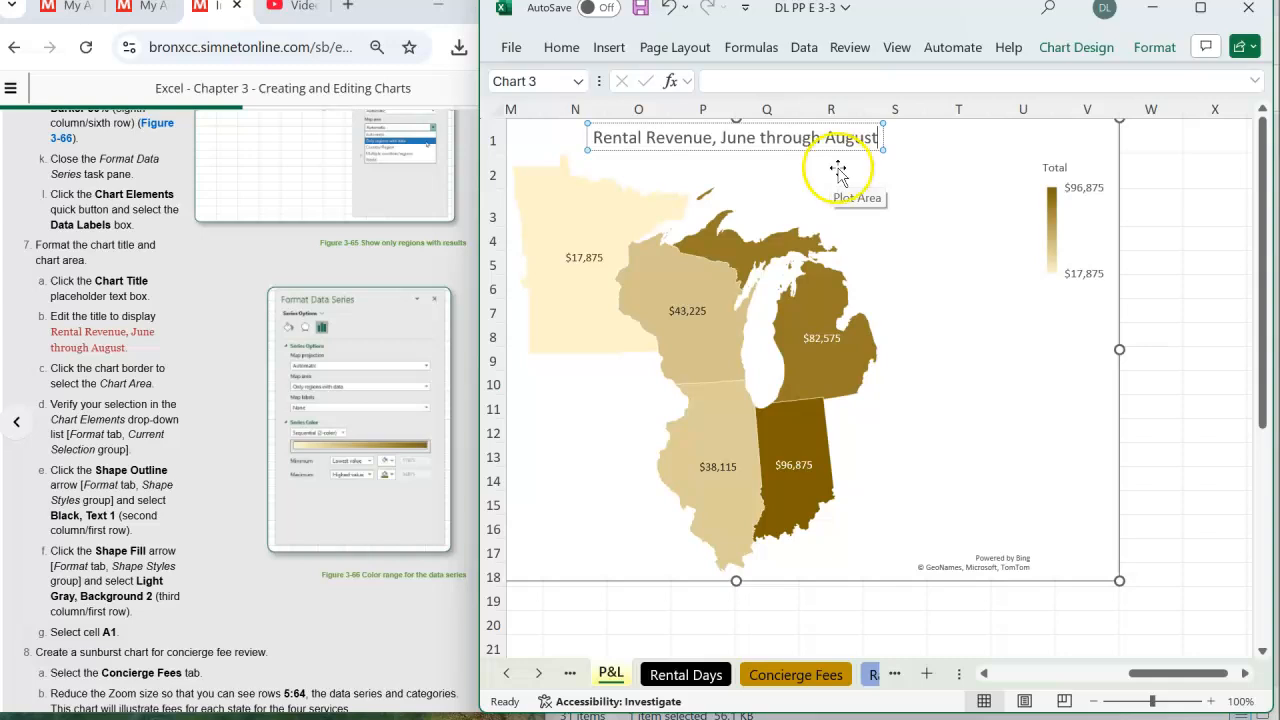
pyautogui.click(968, 249)
# - Select the map chart's Chart Area and verify that it is the current selection
pyautogui.click(1088, 385)
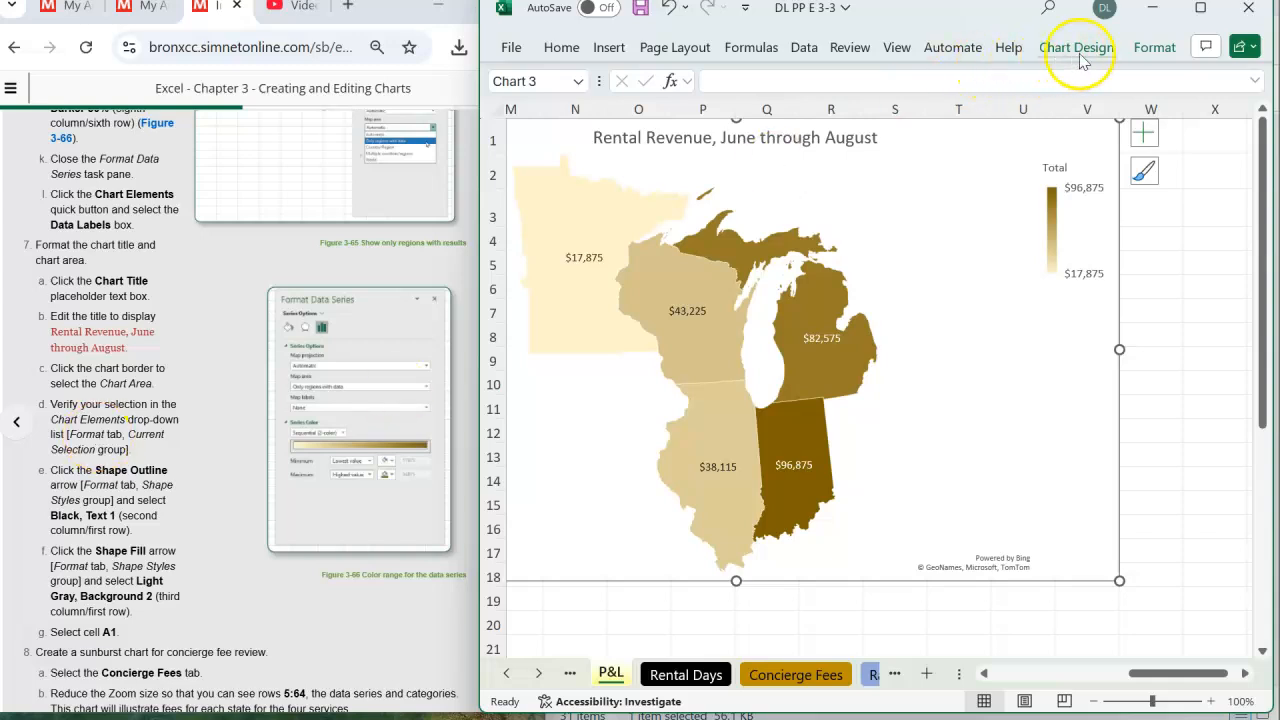
pyautogui.click(1158, 53)
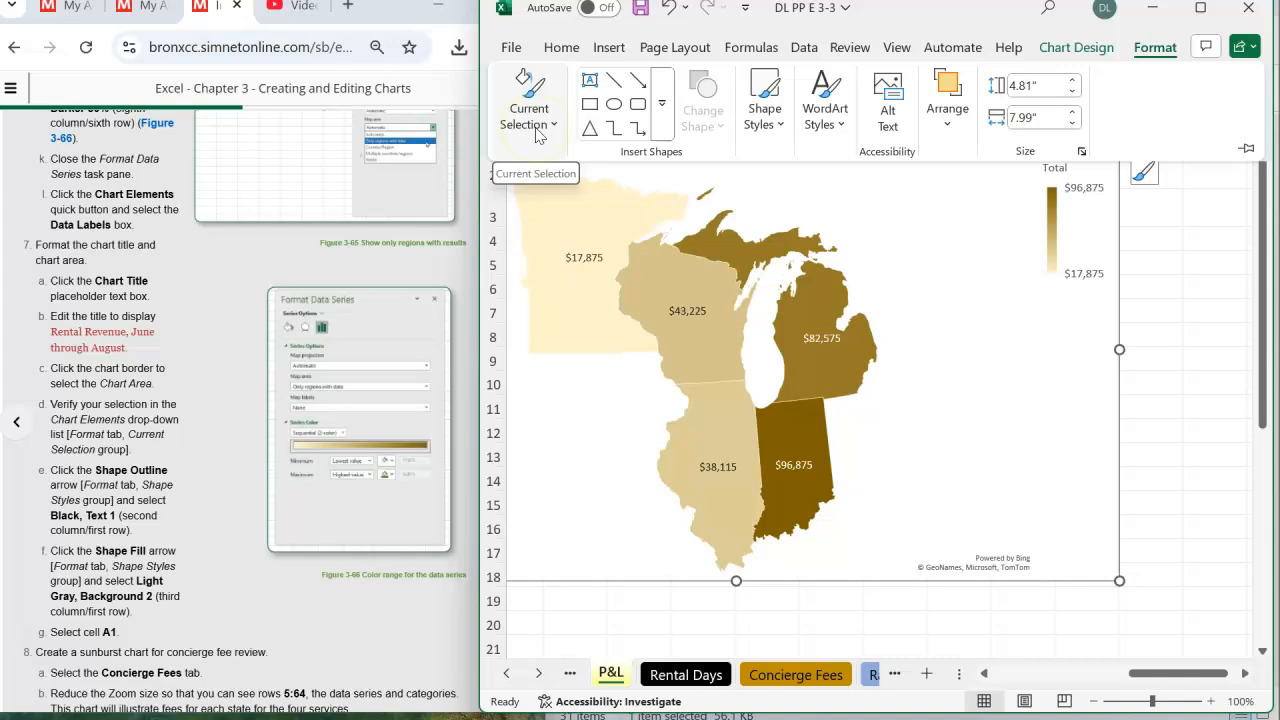
pyautogui.click(537, 133)
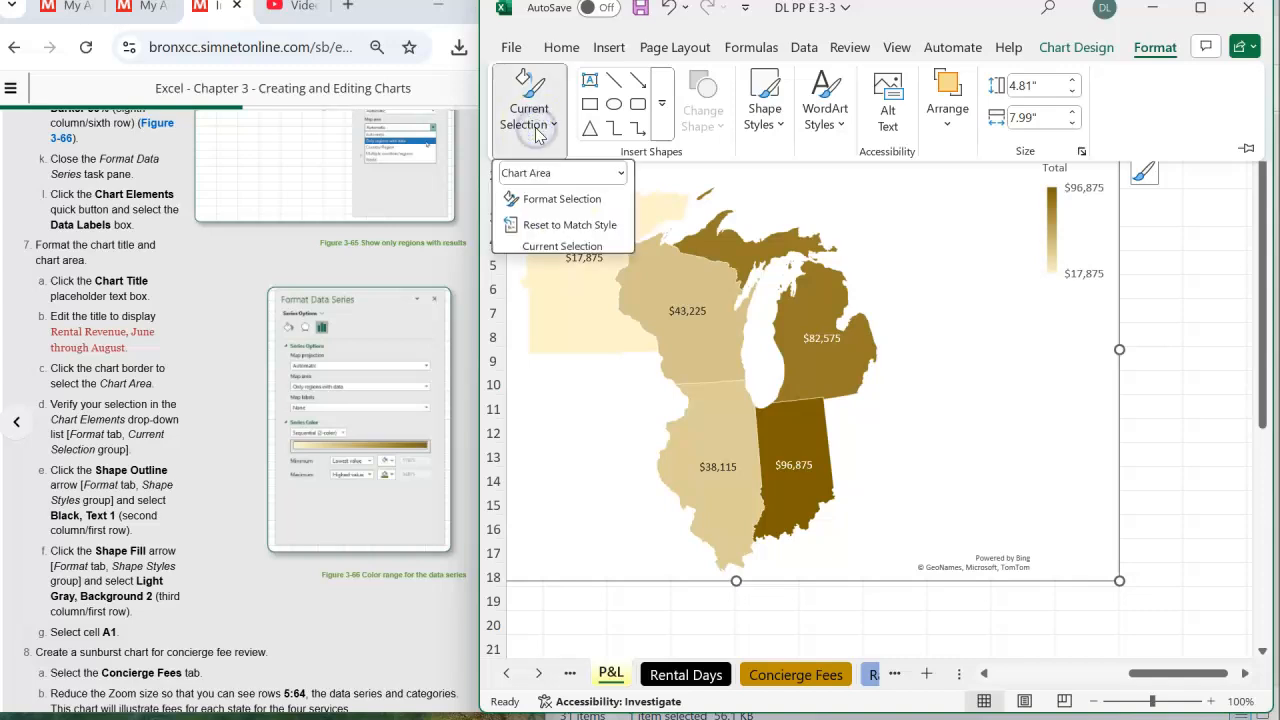
pyautogui.click(572, 173)
pyautogui.click(88, 378)
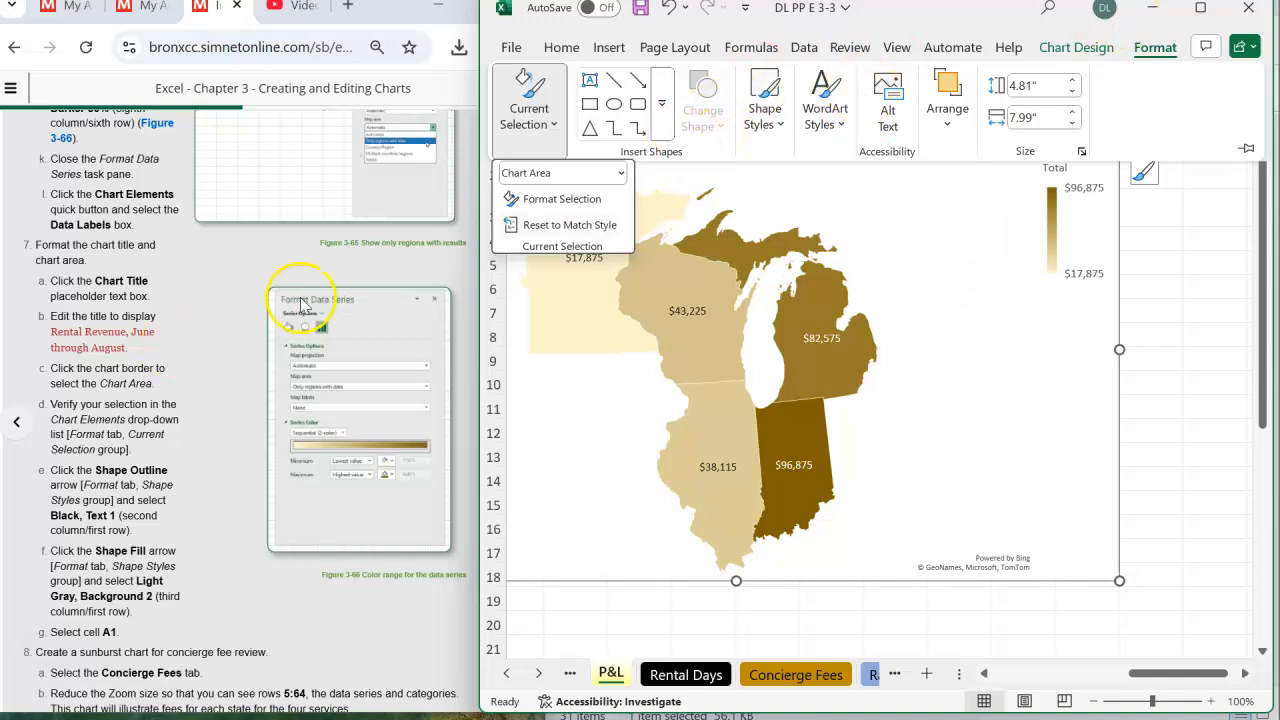
# - Apply a Black, Text 1 shape outline to the map chart's Chart Area
pyautogui.click(775, 131)
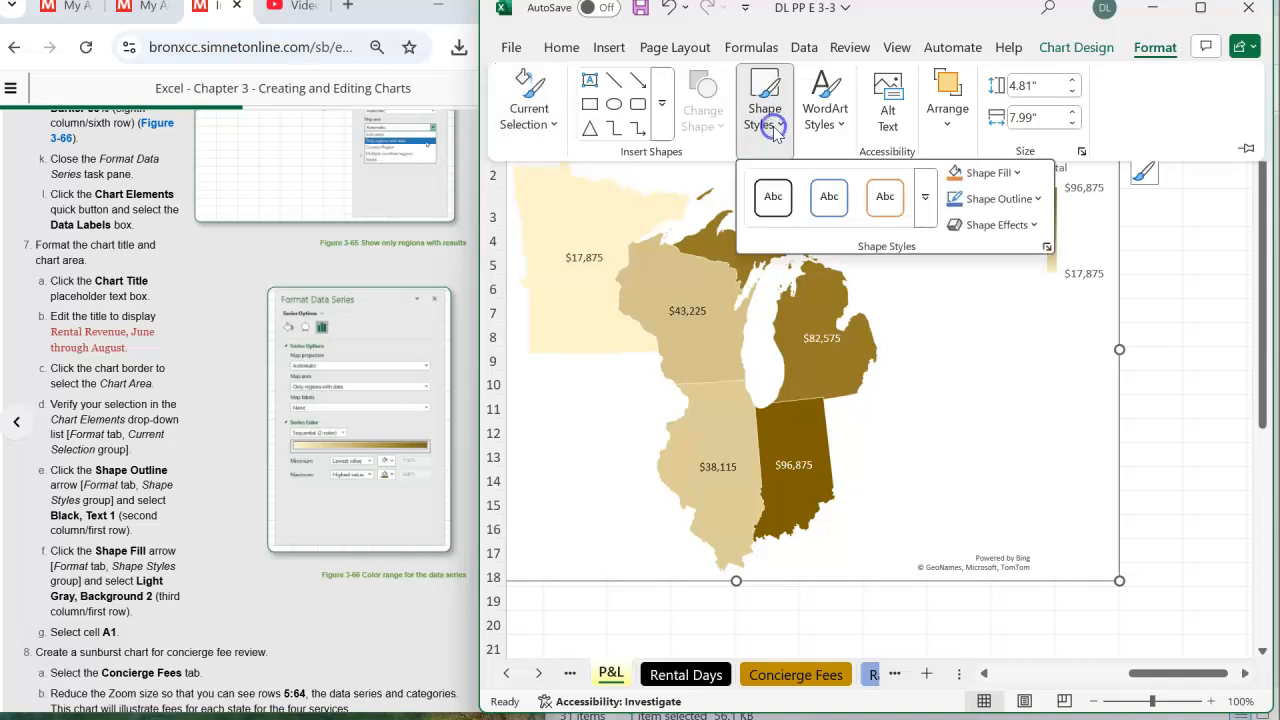
pyautogui.click(1040, 202)
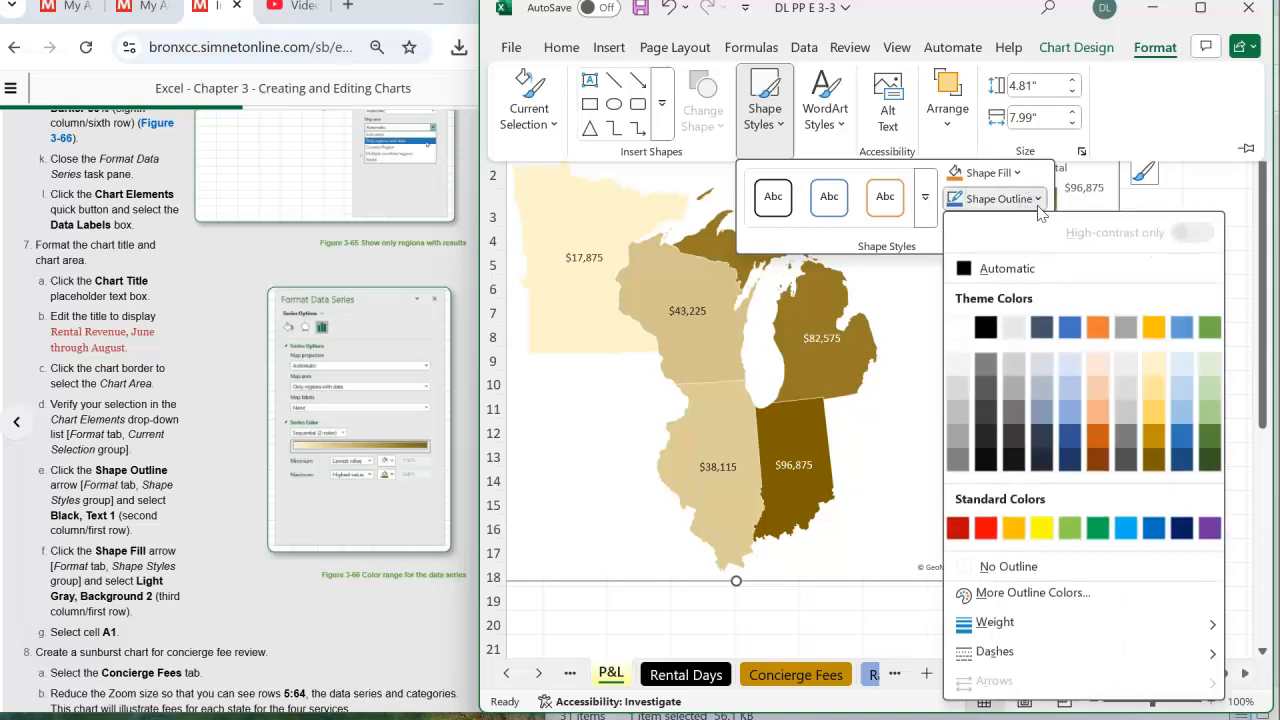
pyautogui.click(985, 327)
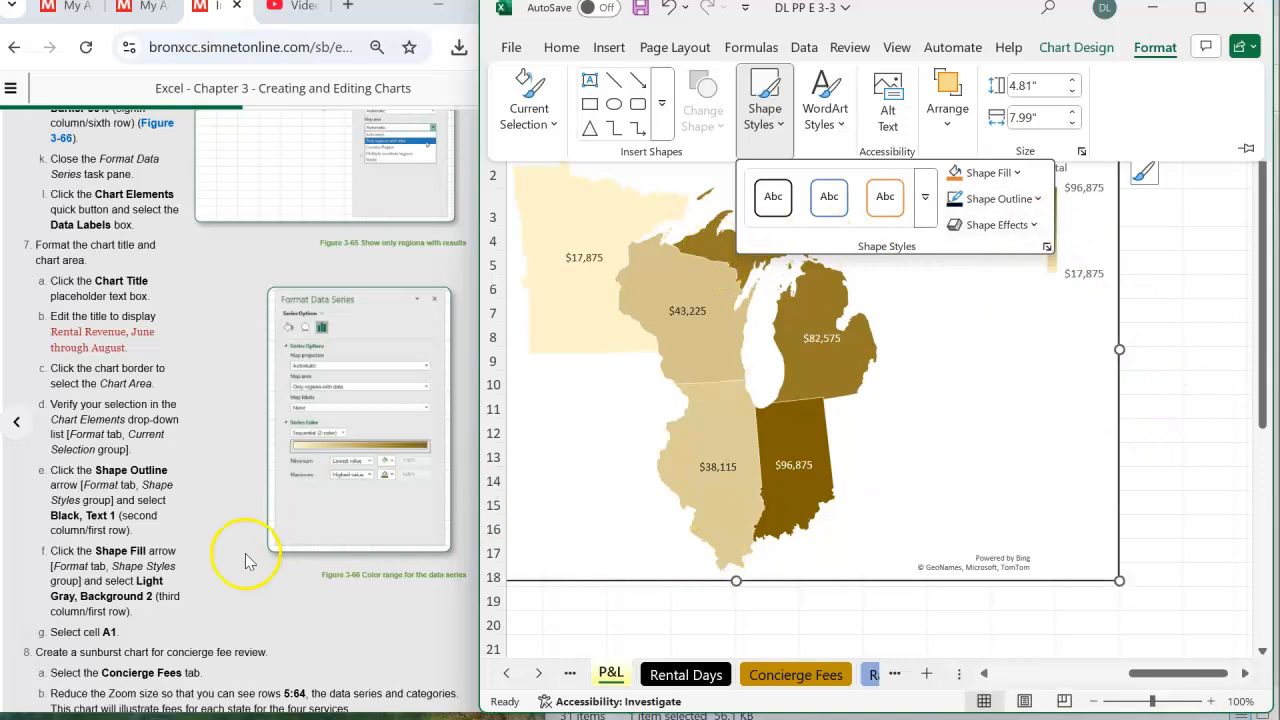
# - Fill the map chart's Chart Area with Light Gray, Background 2, and select cell A1 on the P&L sheet
pyautogui.click(193, 507)
pyautogui.scroll(-2, 190, 500)
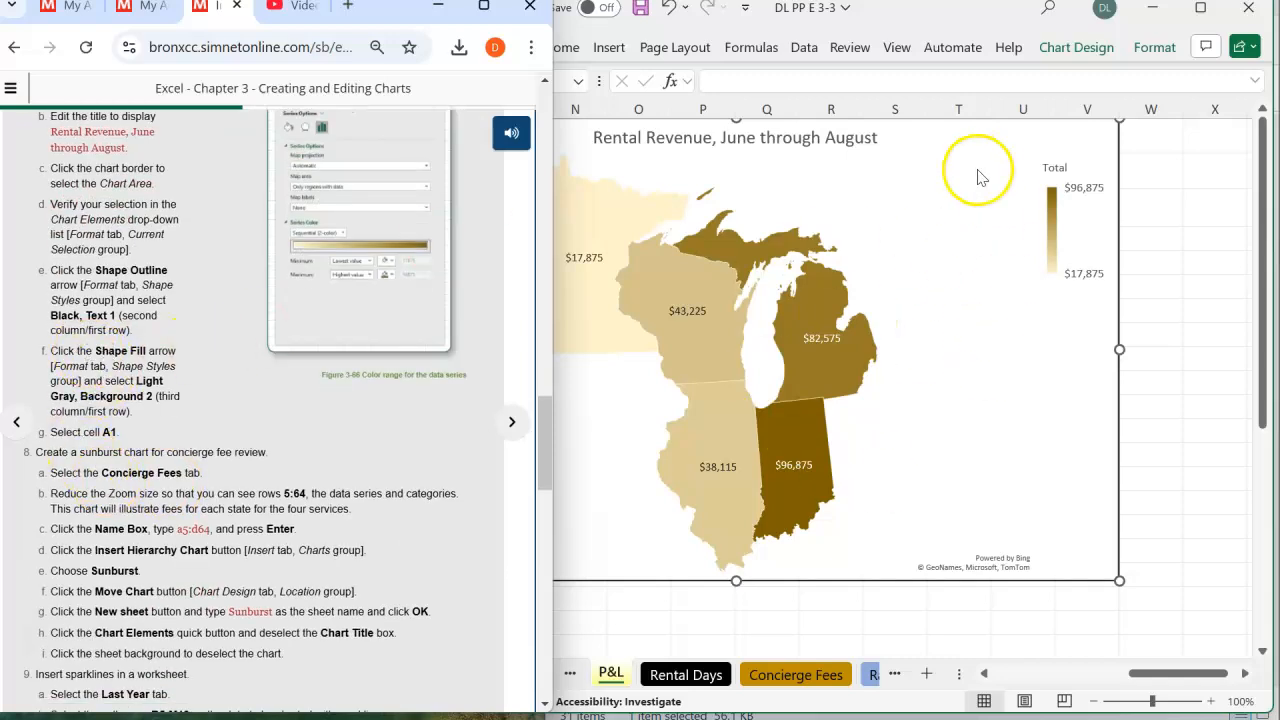
pyautogui.click(1153, 50)
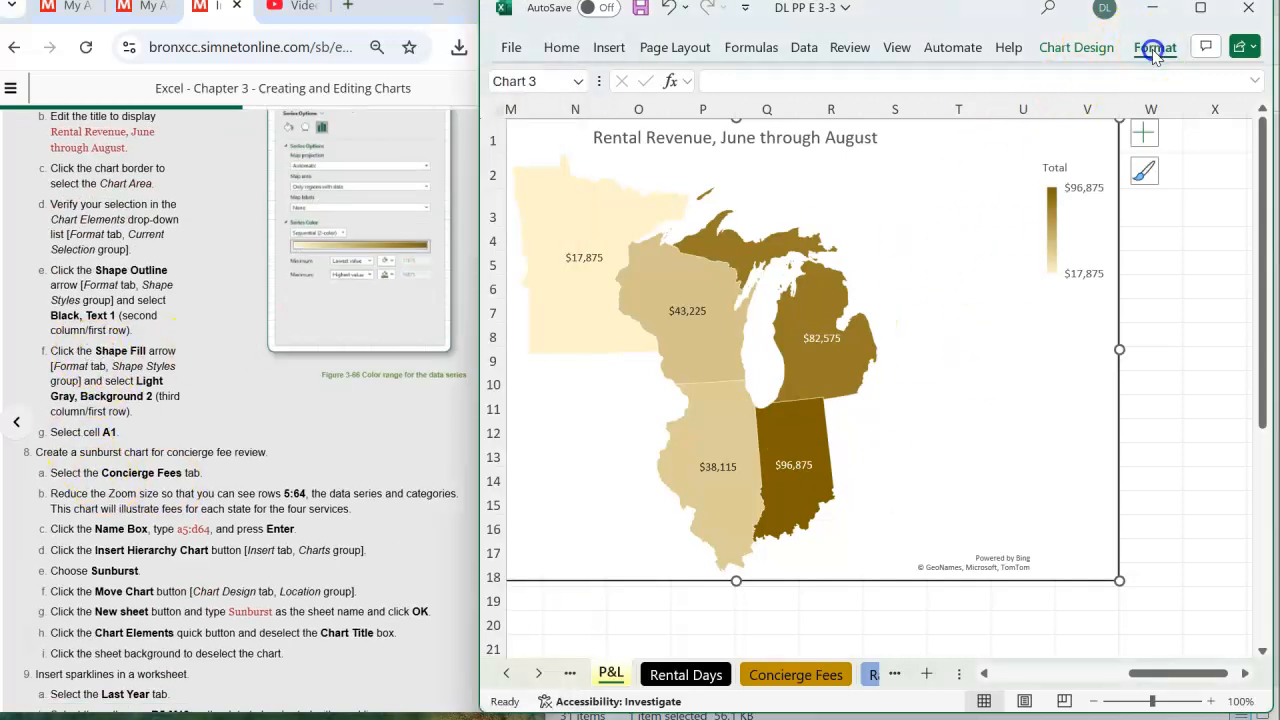
pyautogui.click(768, 125)
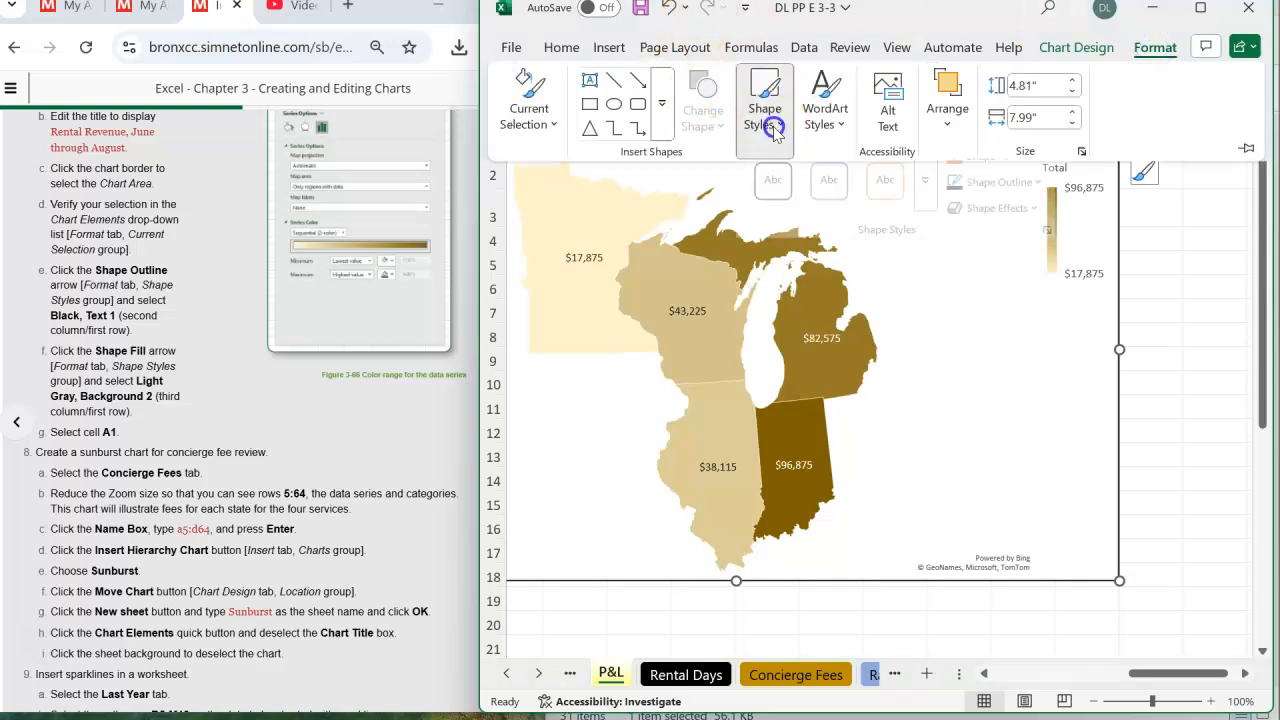
pyautogui.click(1017, 175)
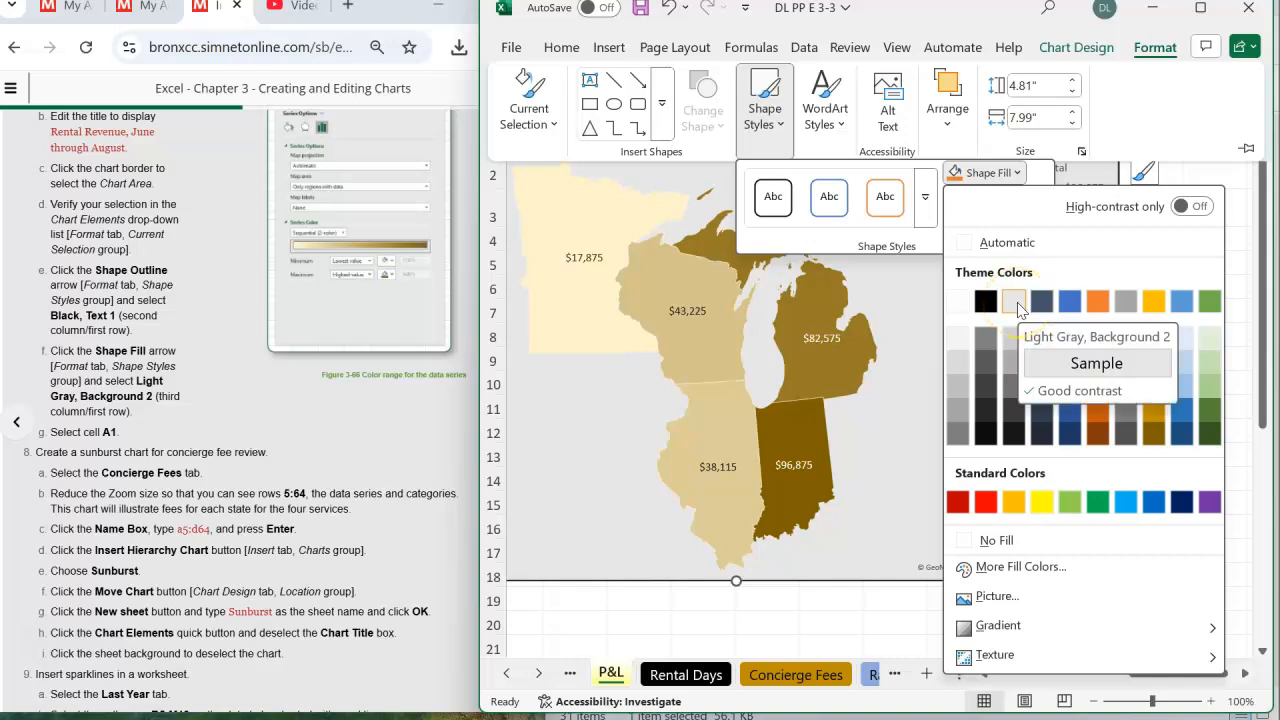
pyautogui.click(1014, 302)
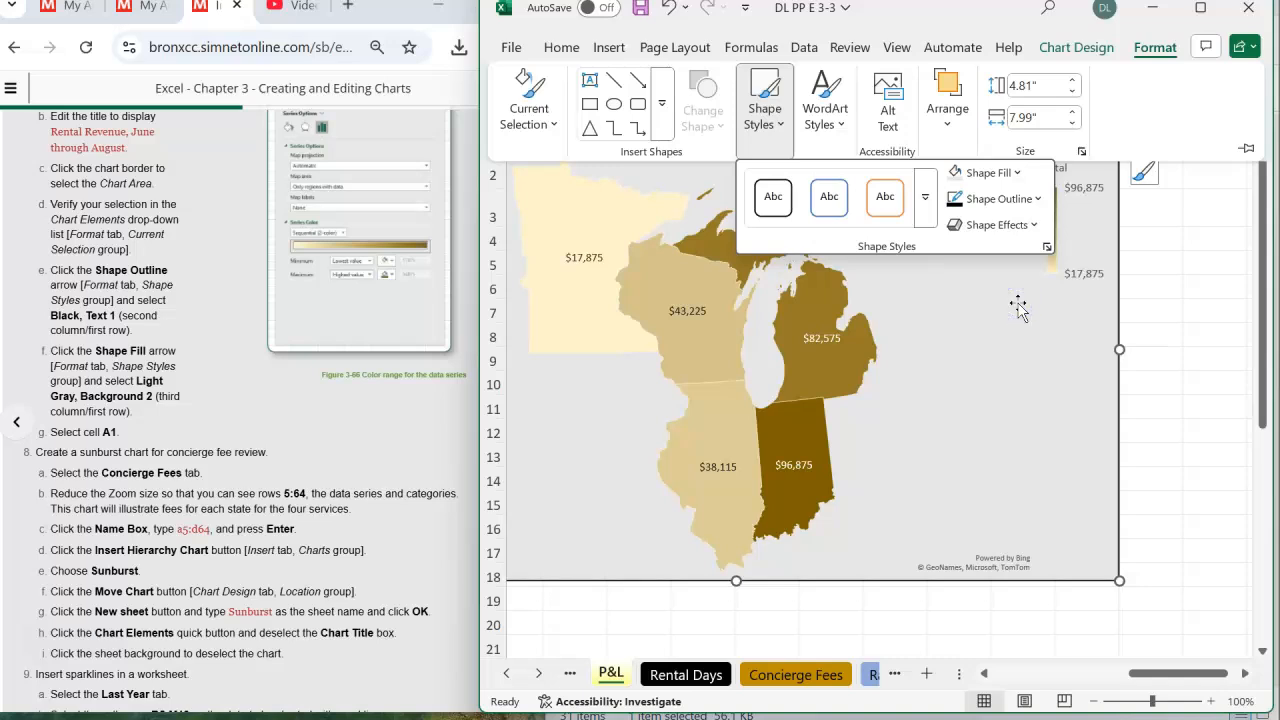
pyautogui.click(1063, 318)
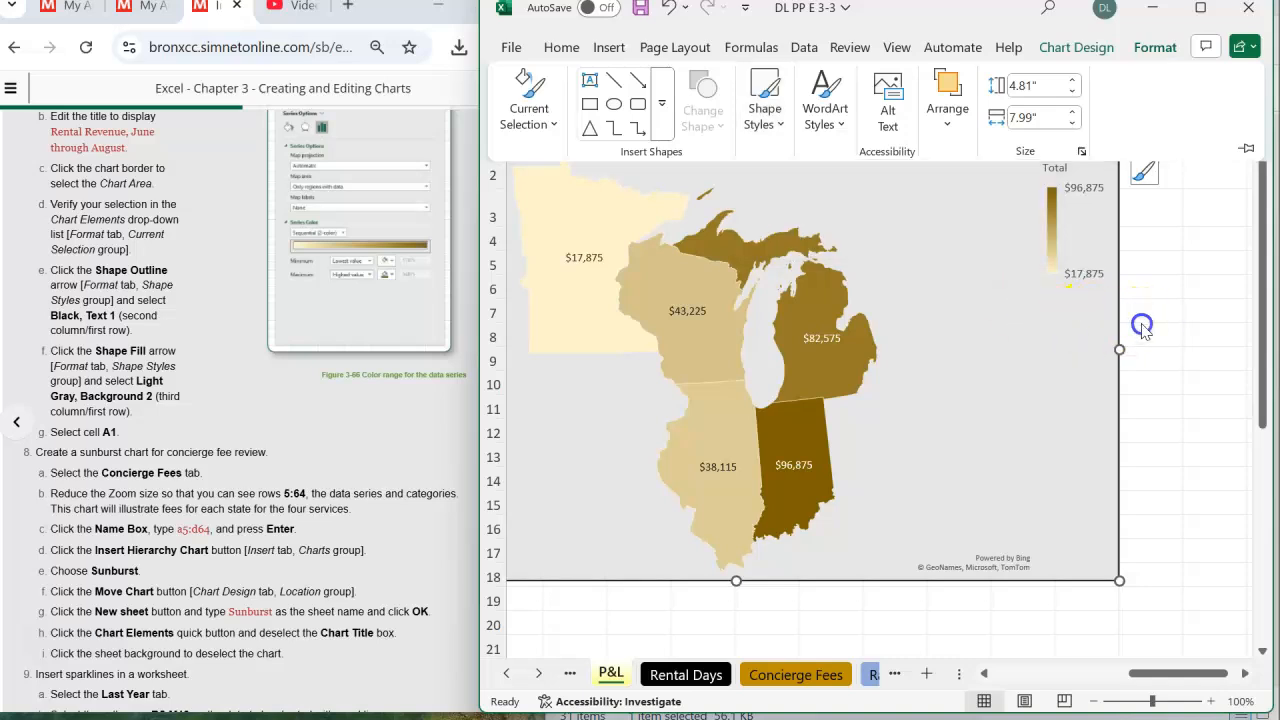
pyautogui.click(1146, 332)
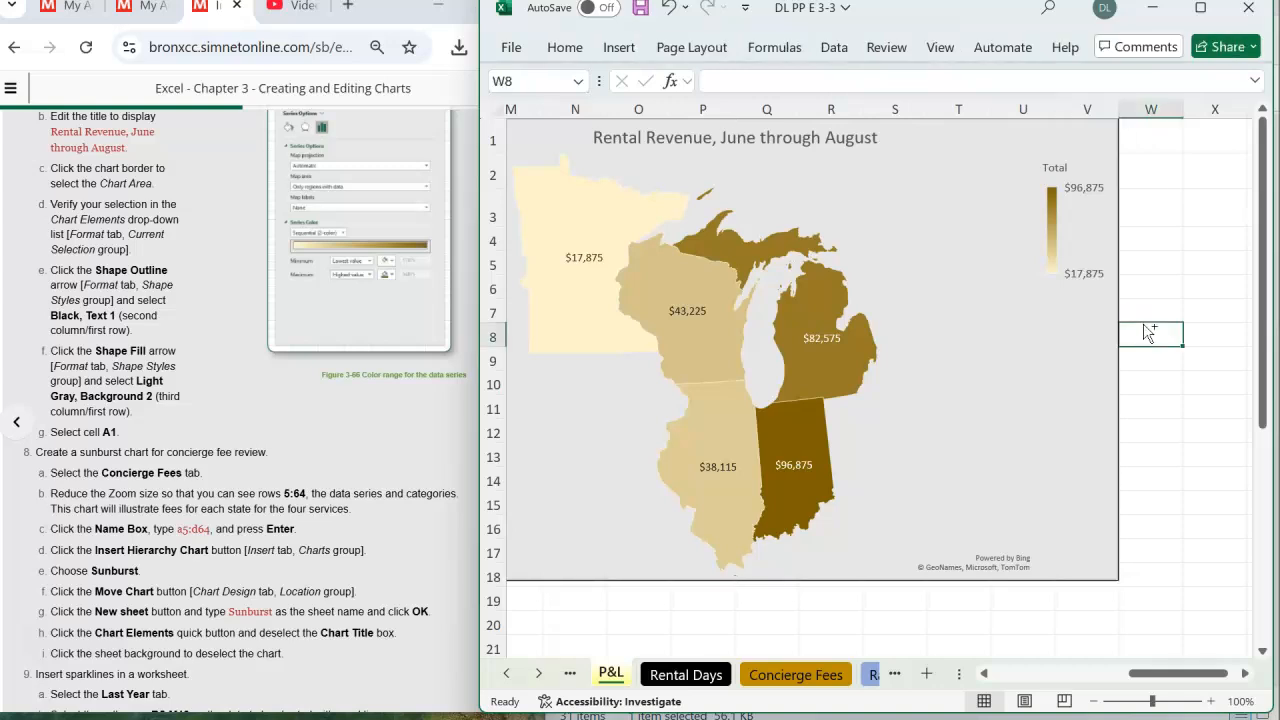
pyautogui.hotkey('ctrl', 'Home')
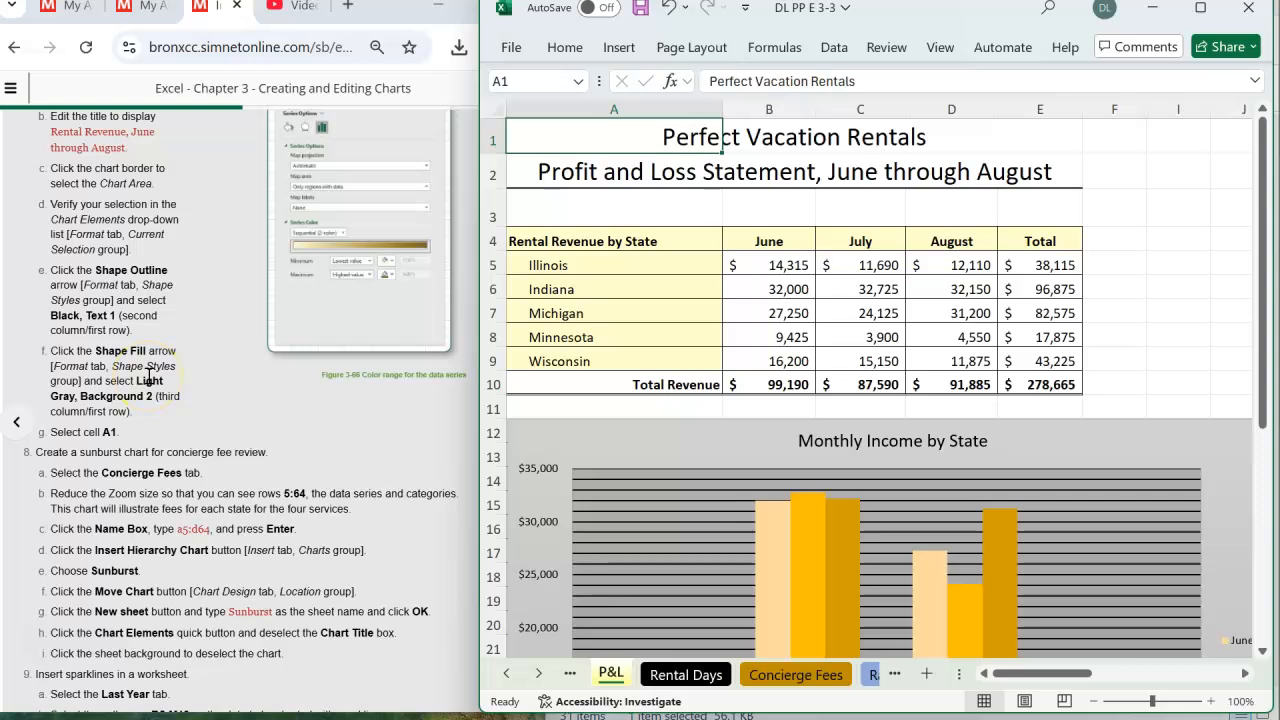
# - Open the Concierge Fees sheet and reduce its zoom to 40% so that rows 5 to 64 fit in view
pyautogui.scroll(-3, 148, 376)
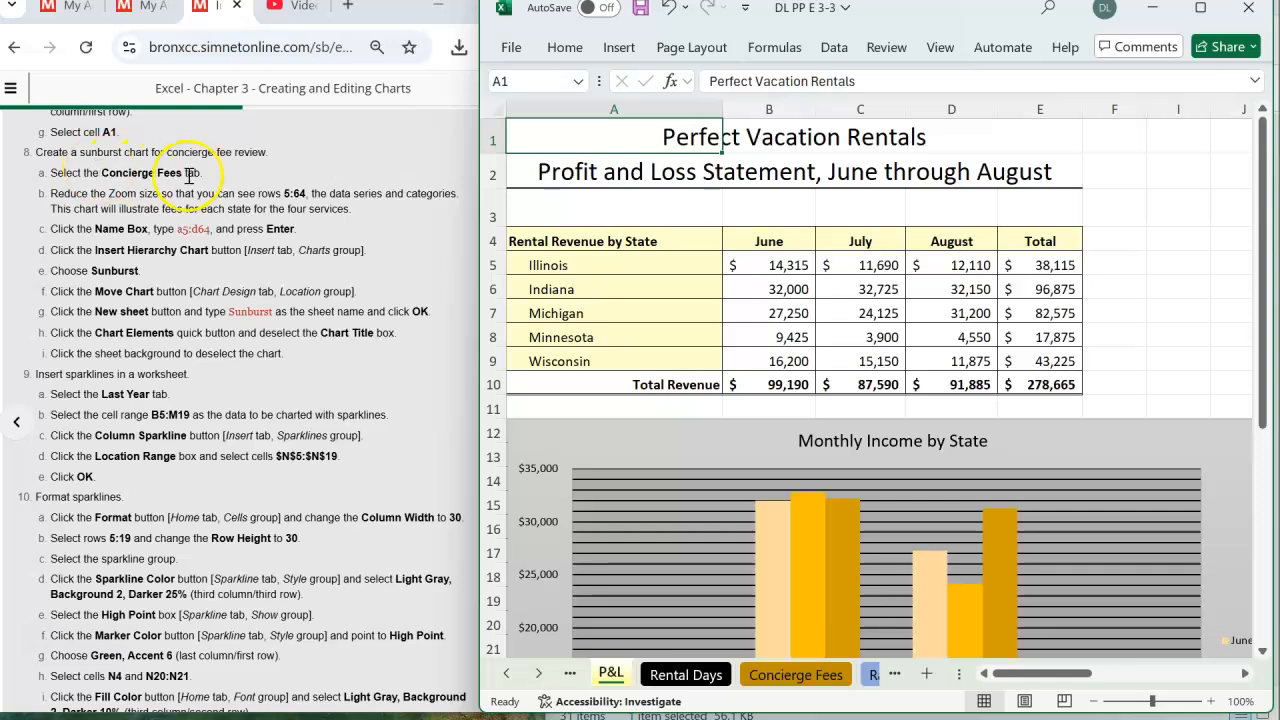
pyautogui.click(805, 678)
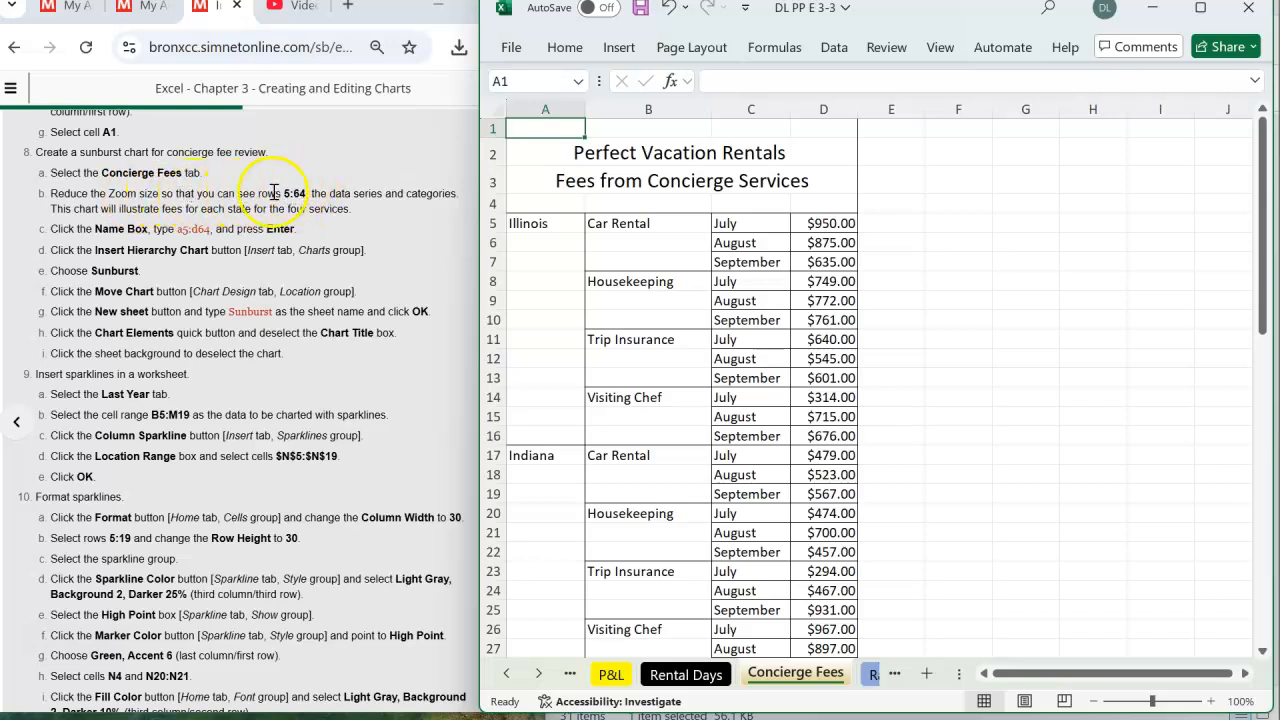
pyautogui.click(499, 152)
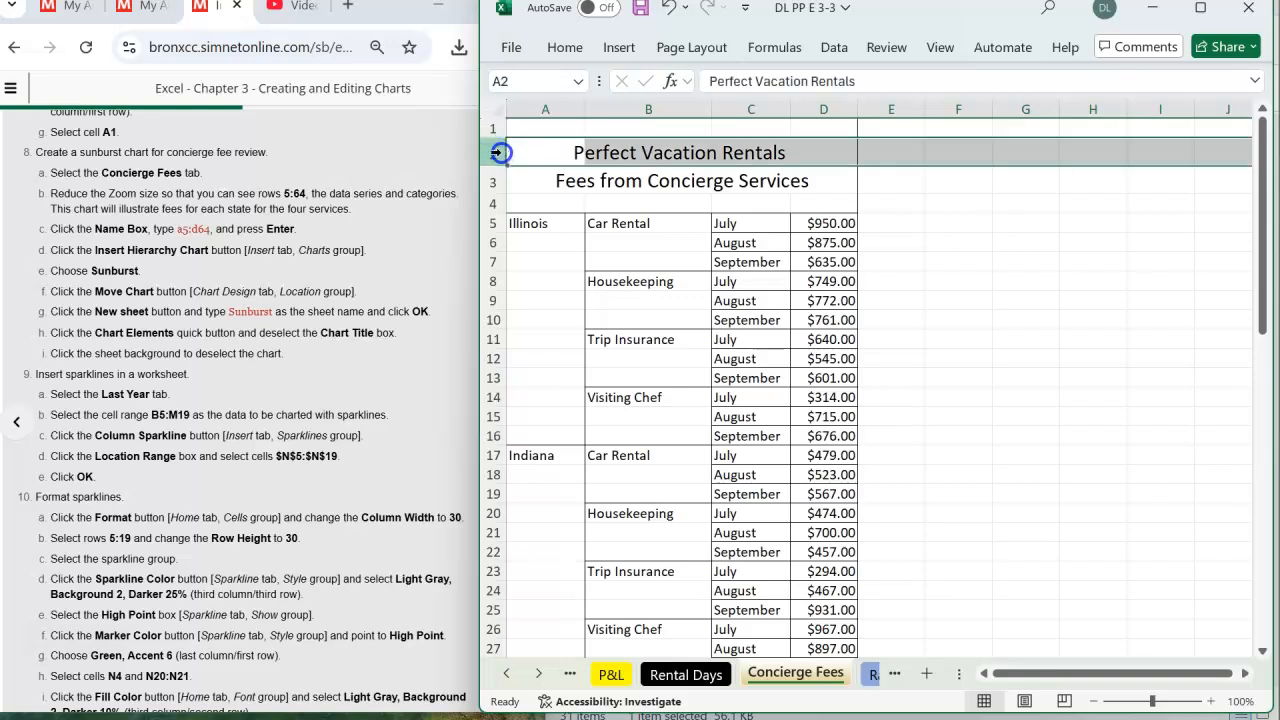
pyautogui.click(490, 223)
pyautogui.scroll(-7, 630, 372)
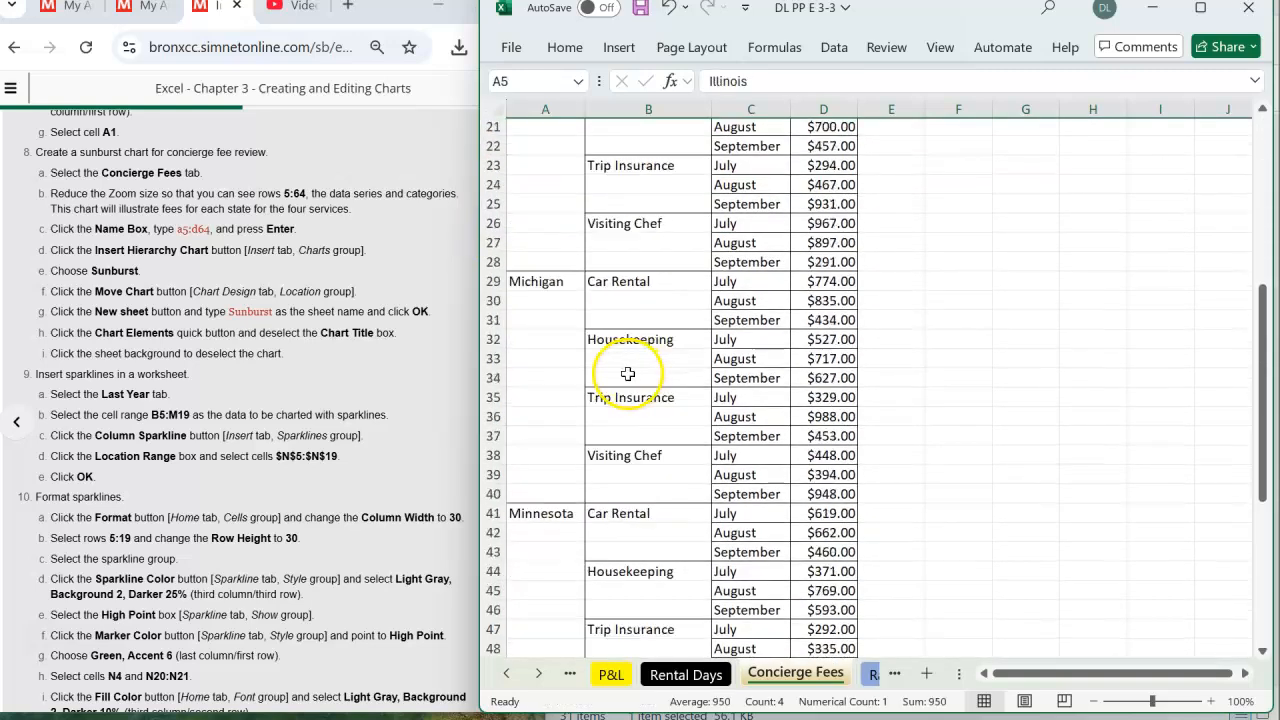
pyautogui.scroll(-9, 628, 373)
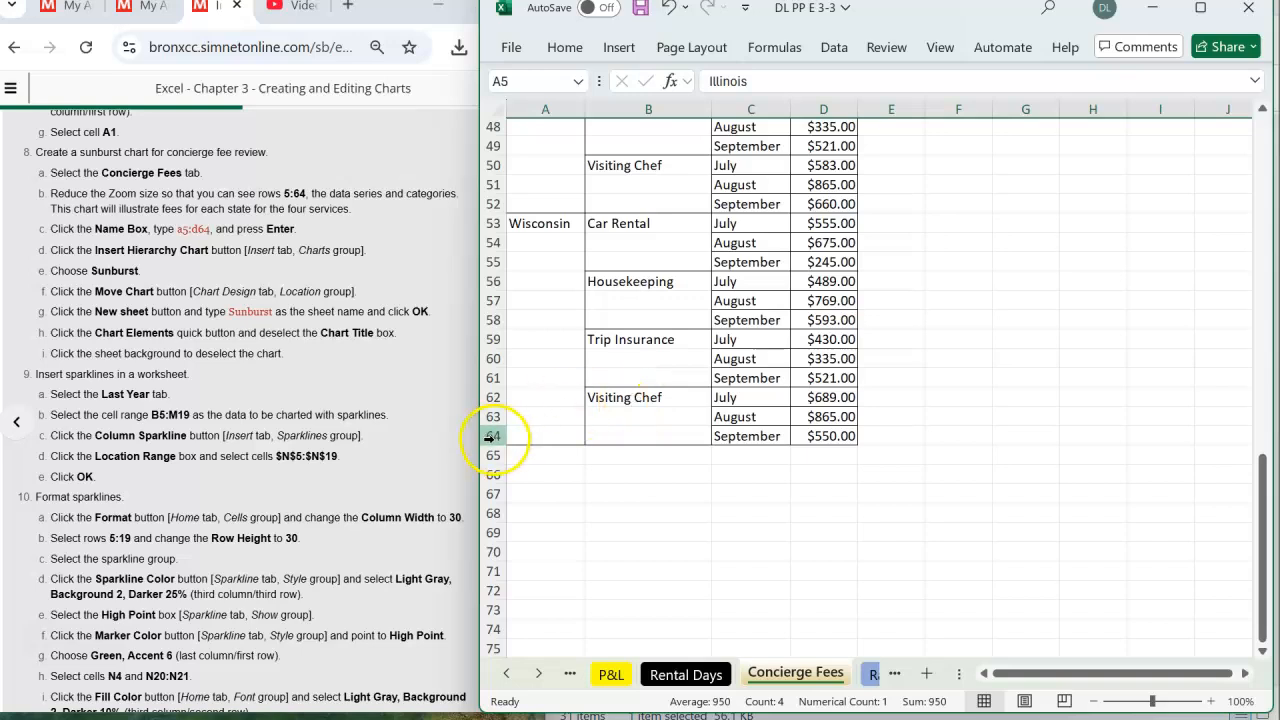
pyautogui.click(1097, 707)
pyautogui.click(1097, 707)
pyautogui.click(1097, 707)
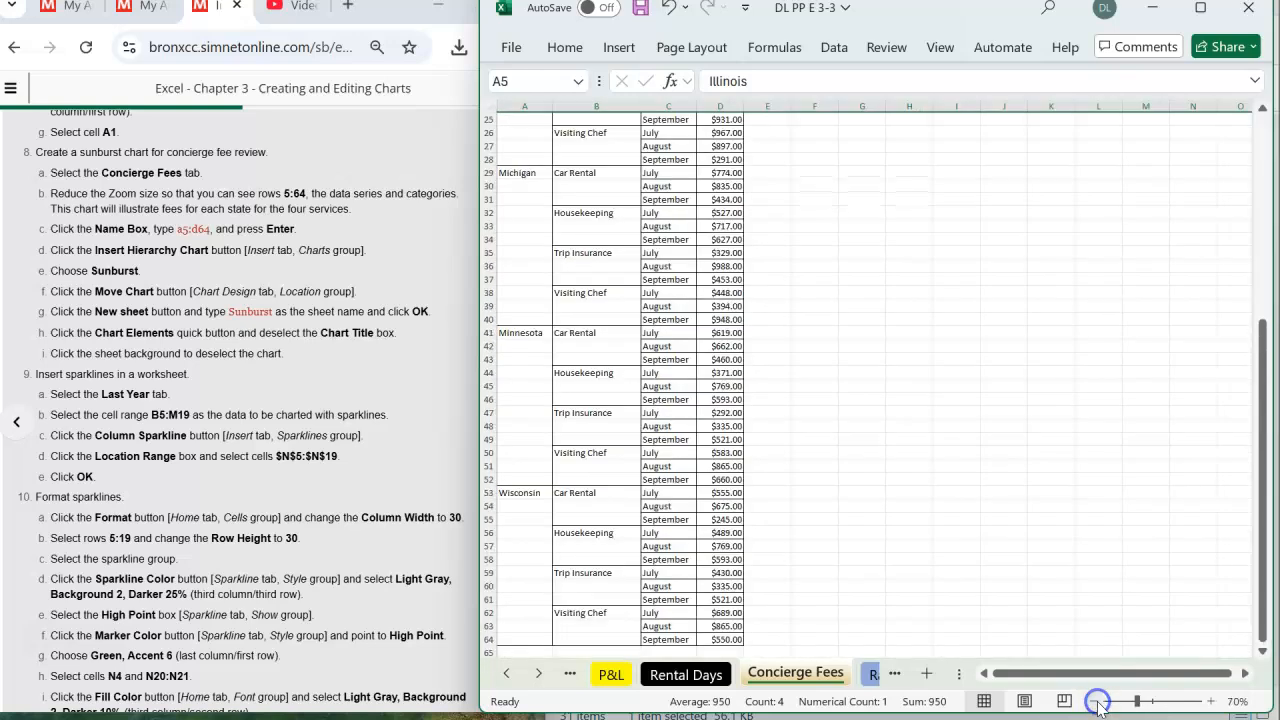
pyautogui.click(1097, 703)
pyautogui.click(1098, 703)
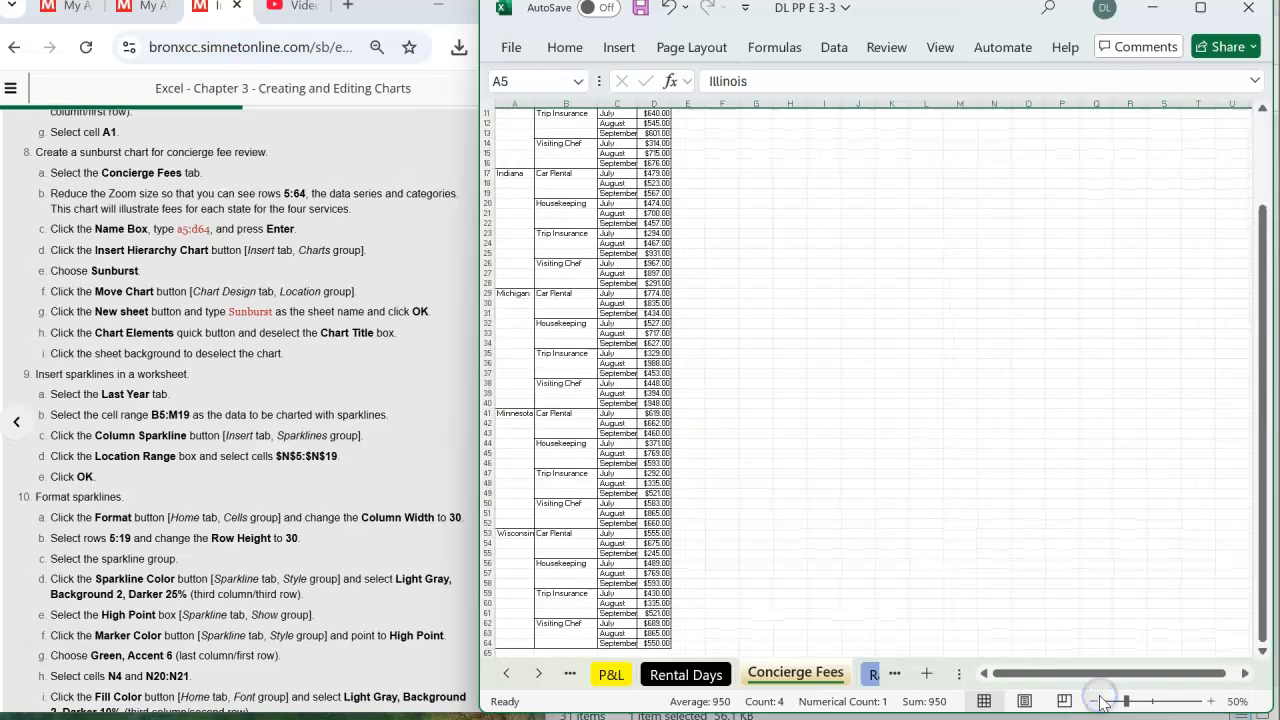
pyautogui.click(1097, 703)
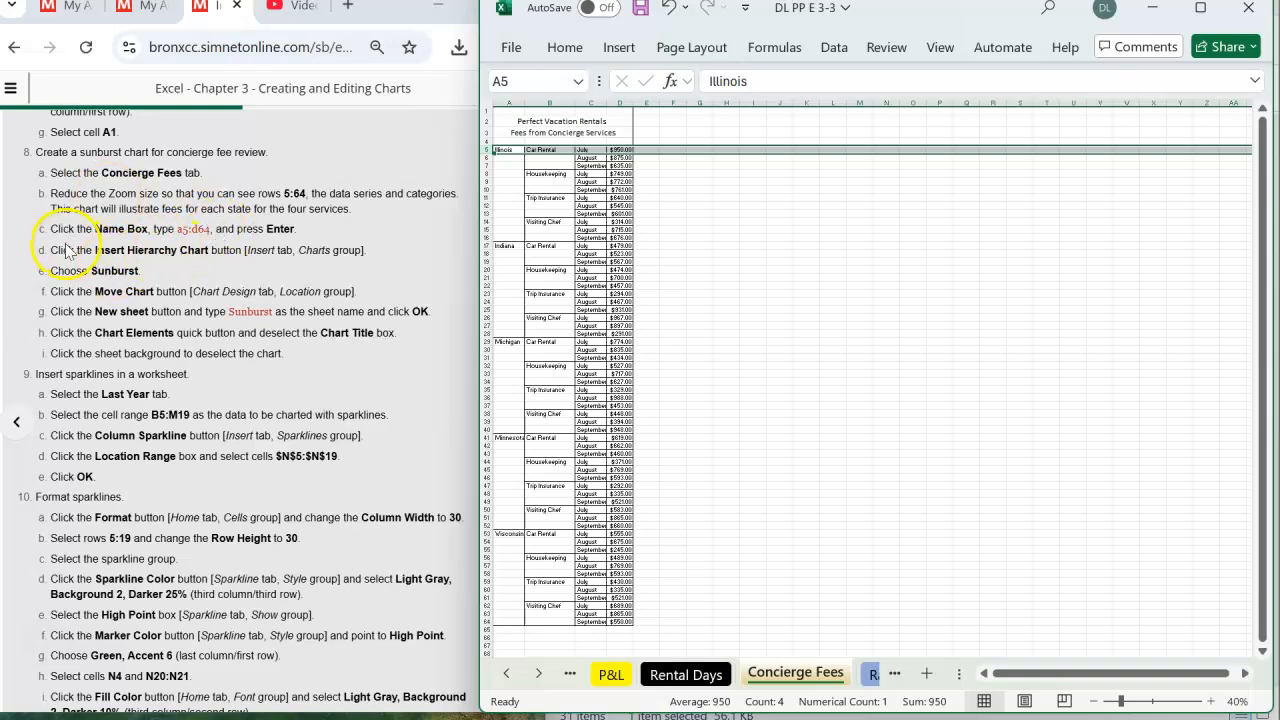
# - Select the range A5:D64 on the Concierge Fees sheet and insert a Sunburst hierarchy chart from it
pyautogui.click(535, 81)
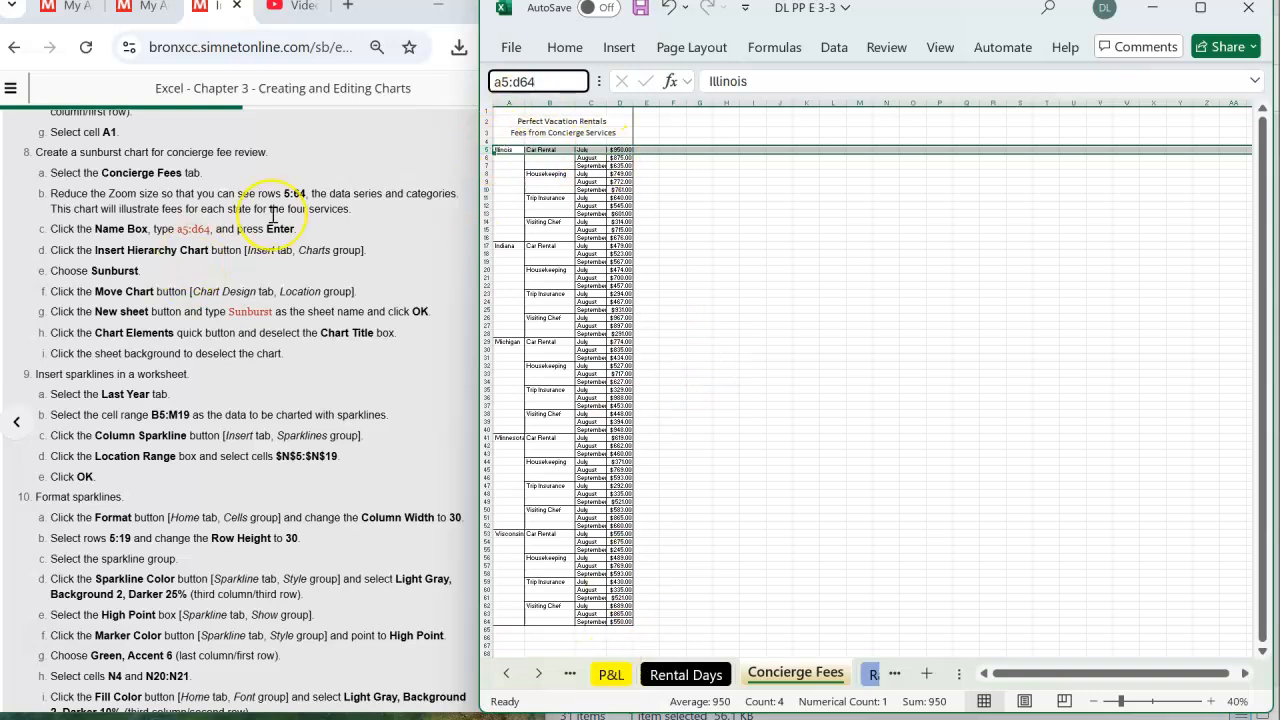
pyautogui.press('Return')
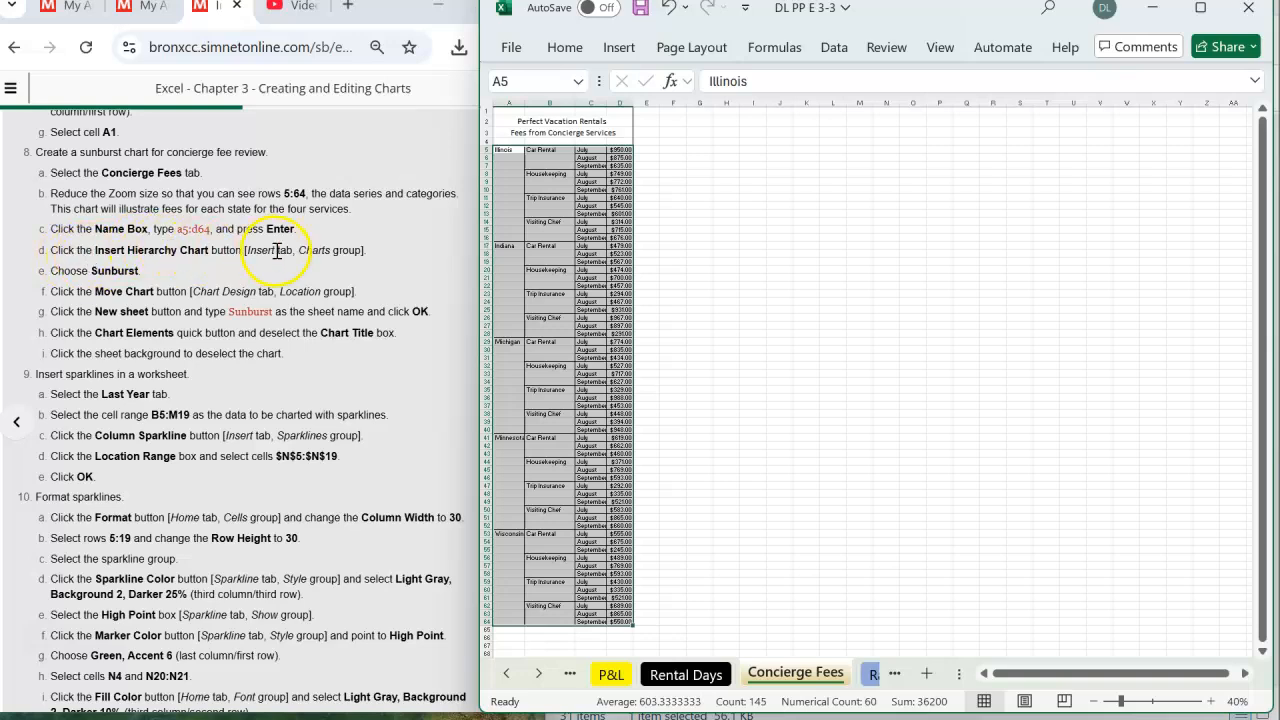
pyautogui.click(623, 49)
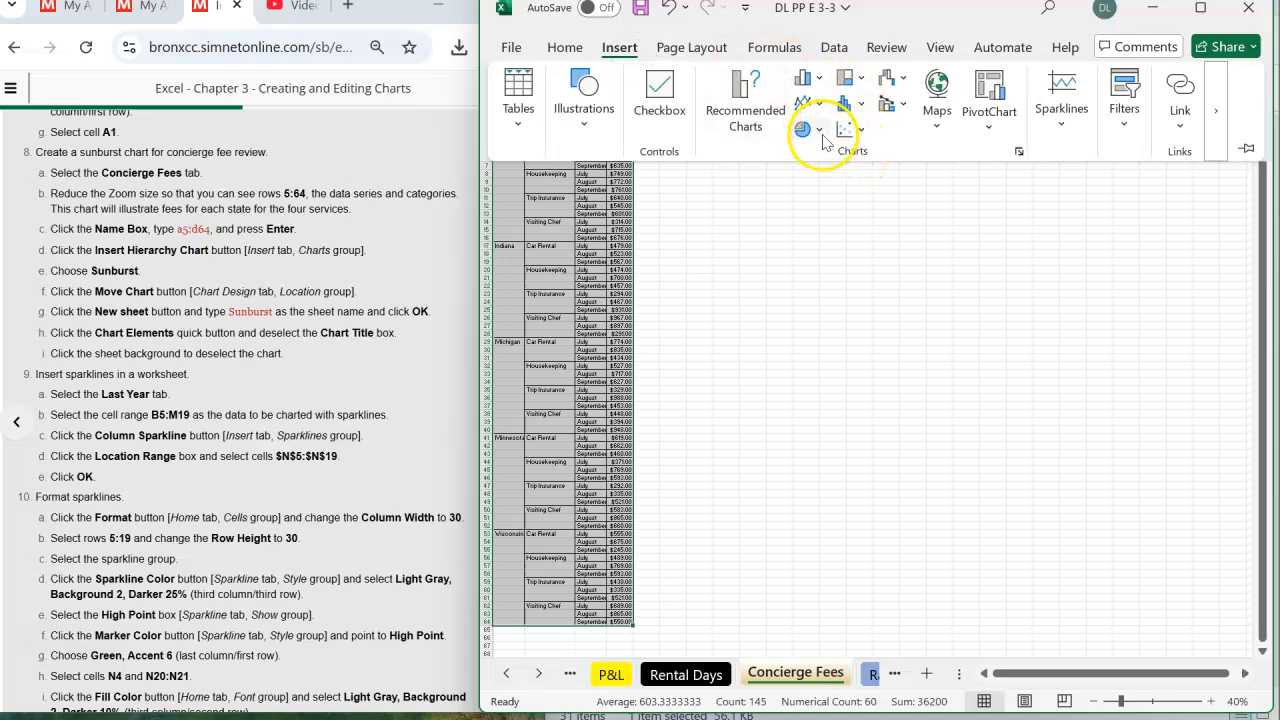
pyautogui.click(862, 80)
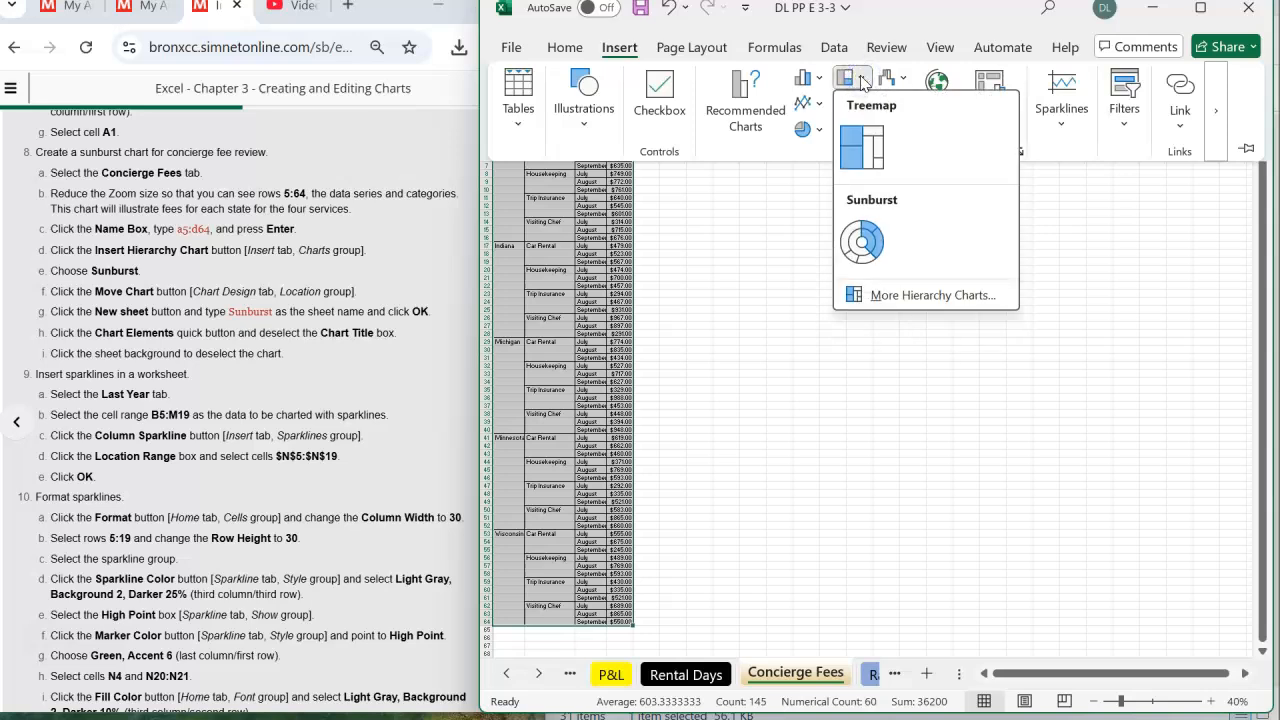
pyautogui.click(866, 244)
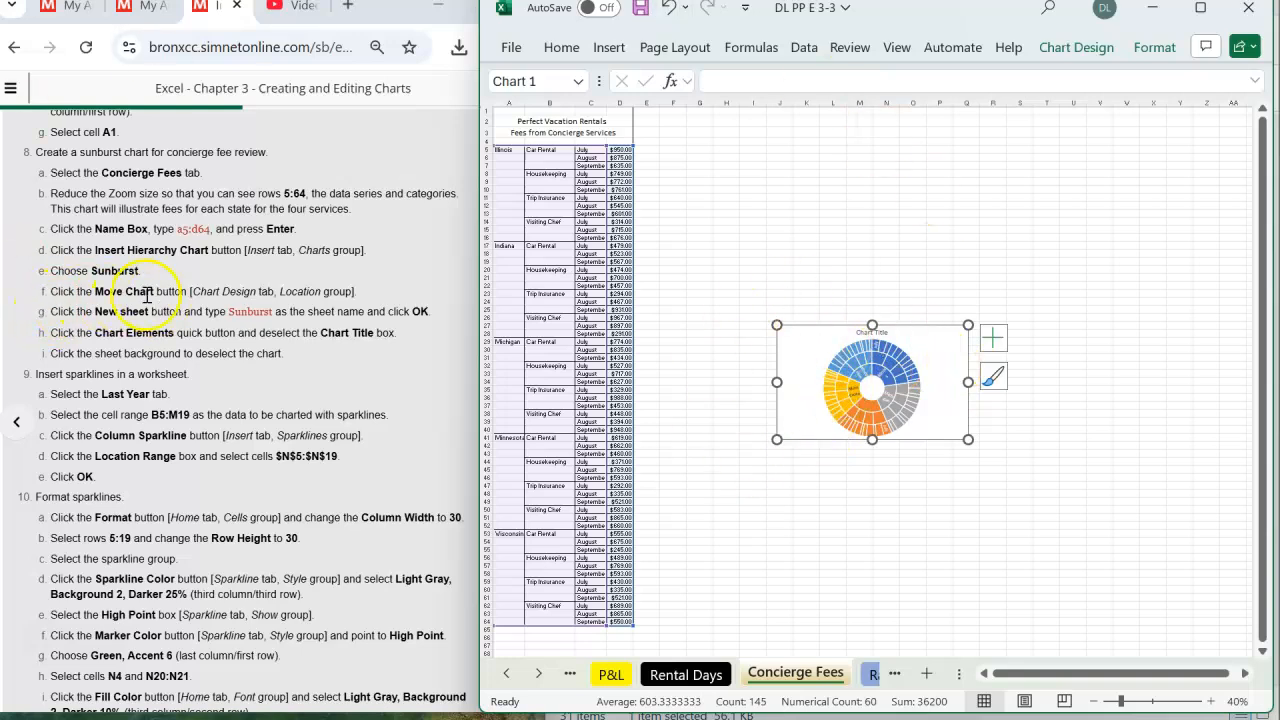
# - Move the sunburst chart to a new sheet named "Sunburst"
pyautogui.click(1146, 55)
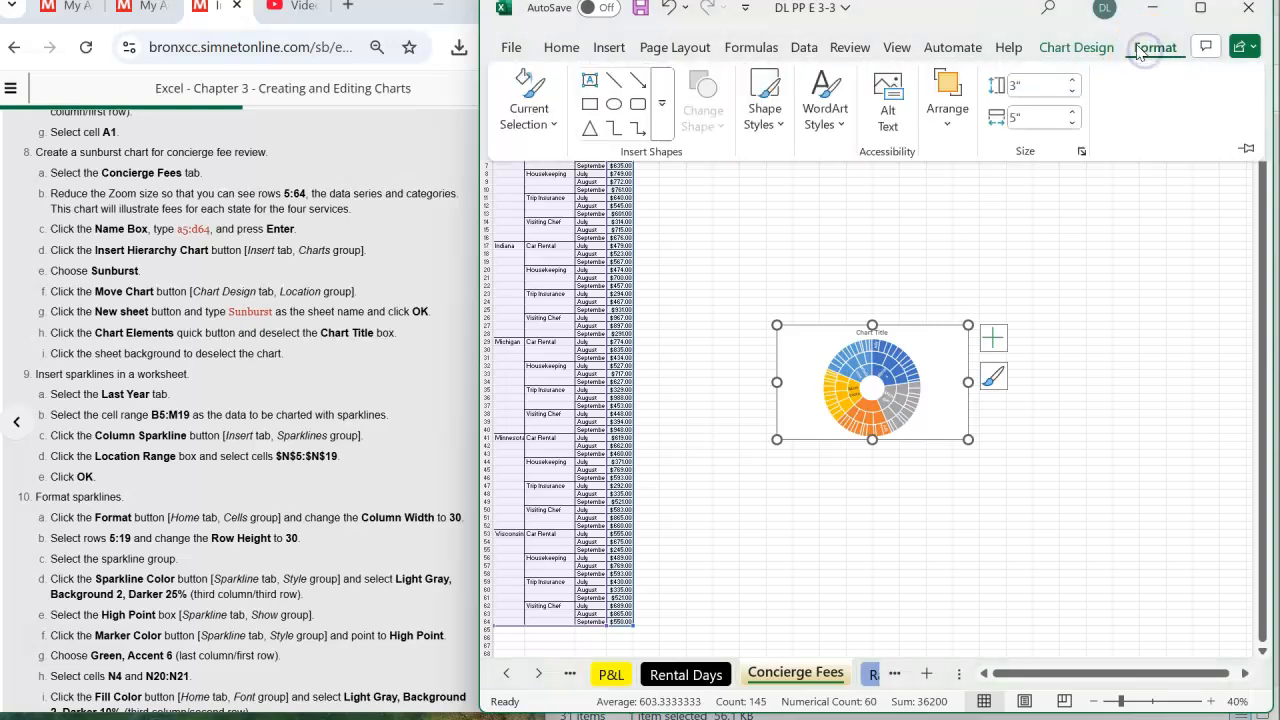
pyautogui.click(1094, 51)
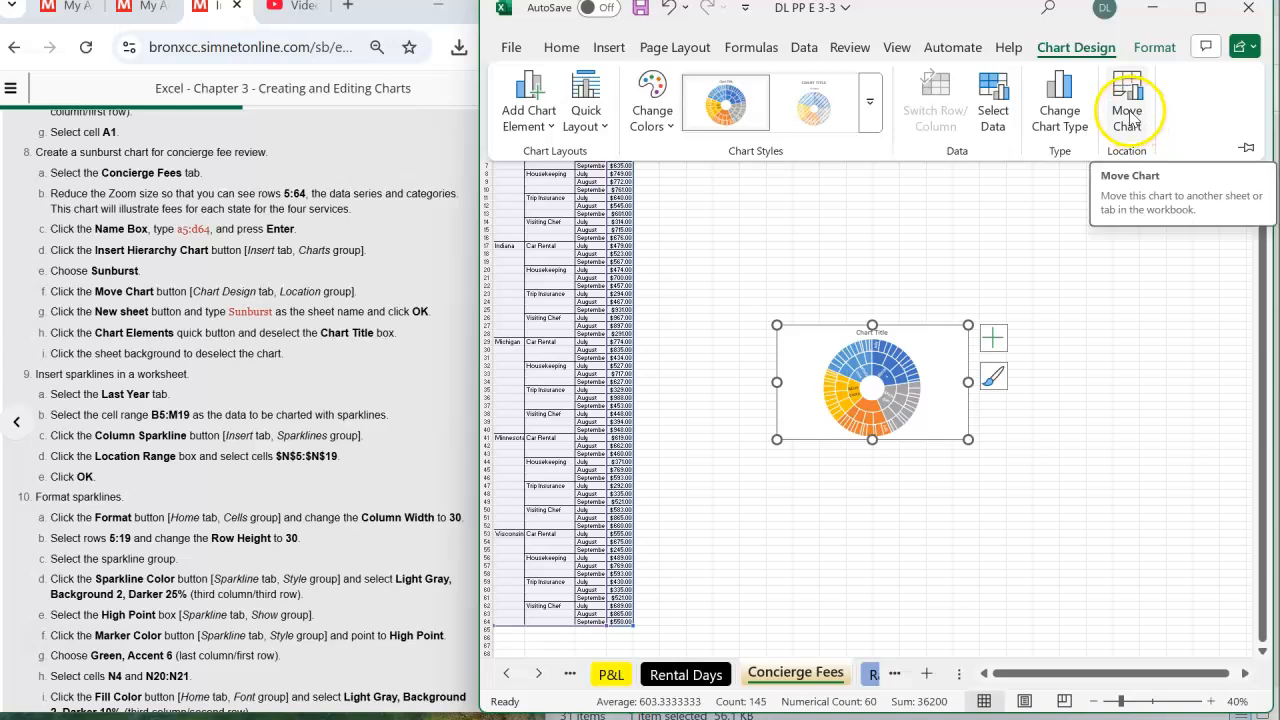
pyautogui.click(1128, 118)
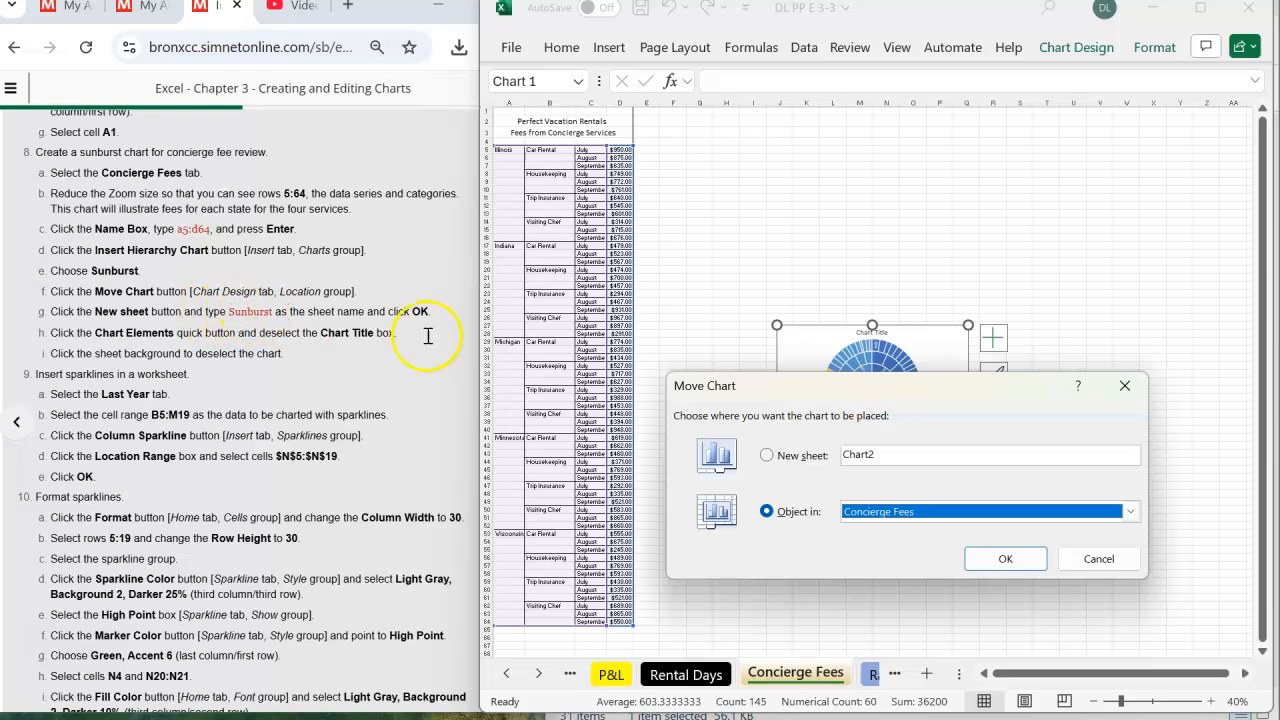
pyautogui.click(766, 455)
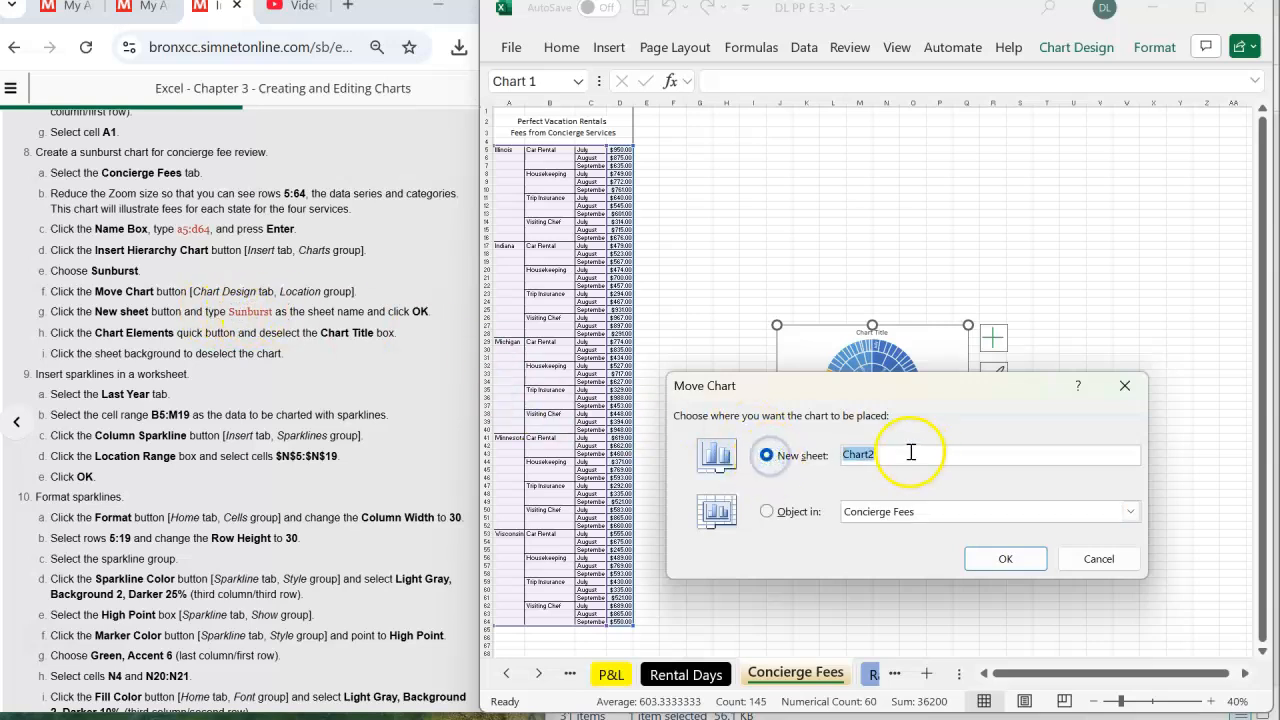
pyautogui.write('Sunburst')
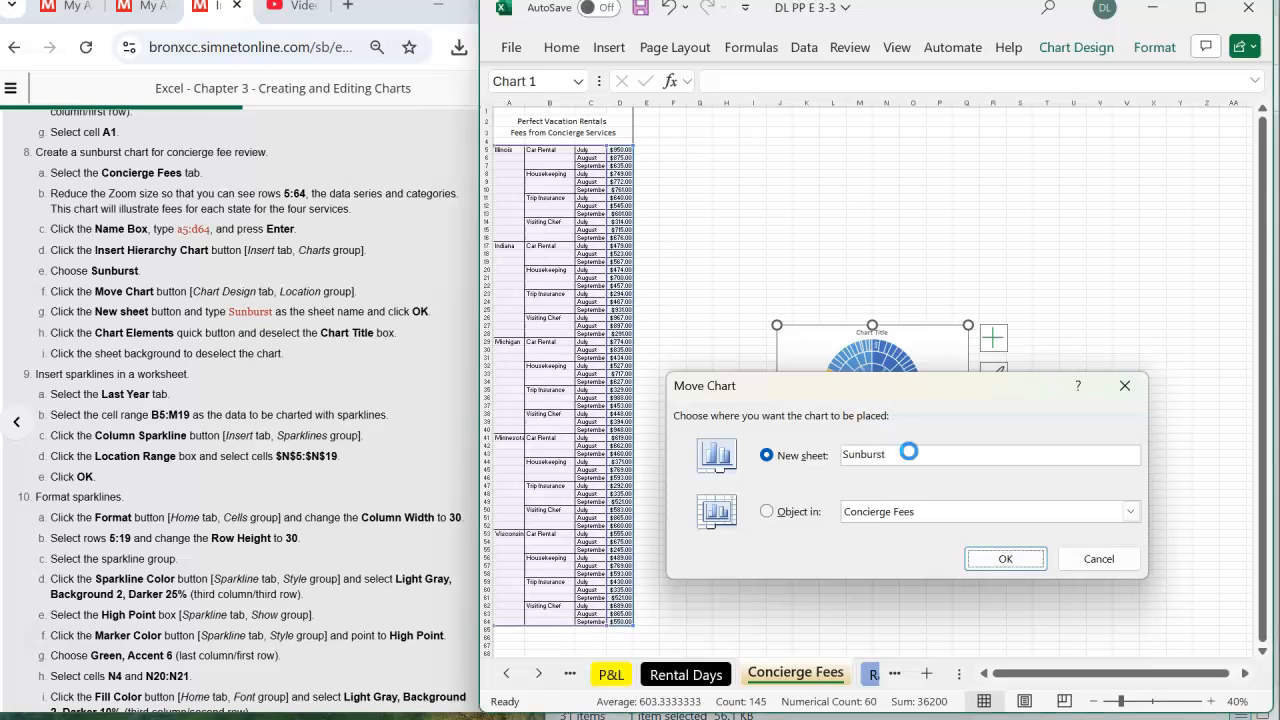
pyautogui.press('Return')
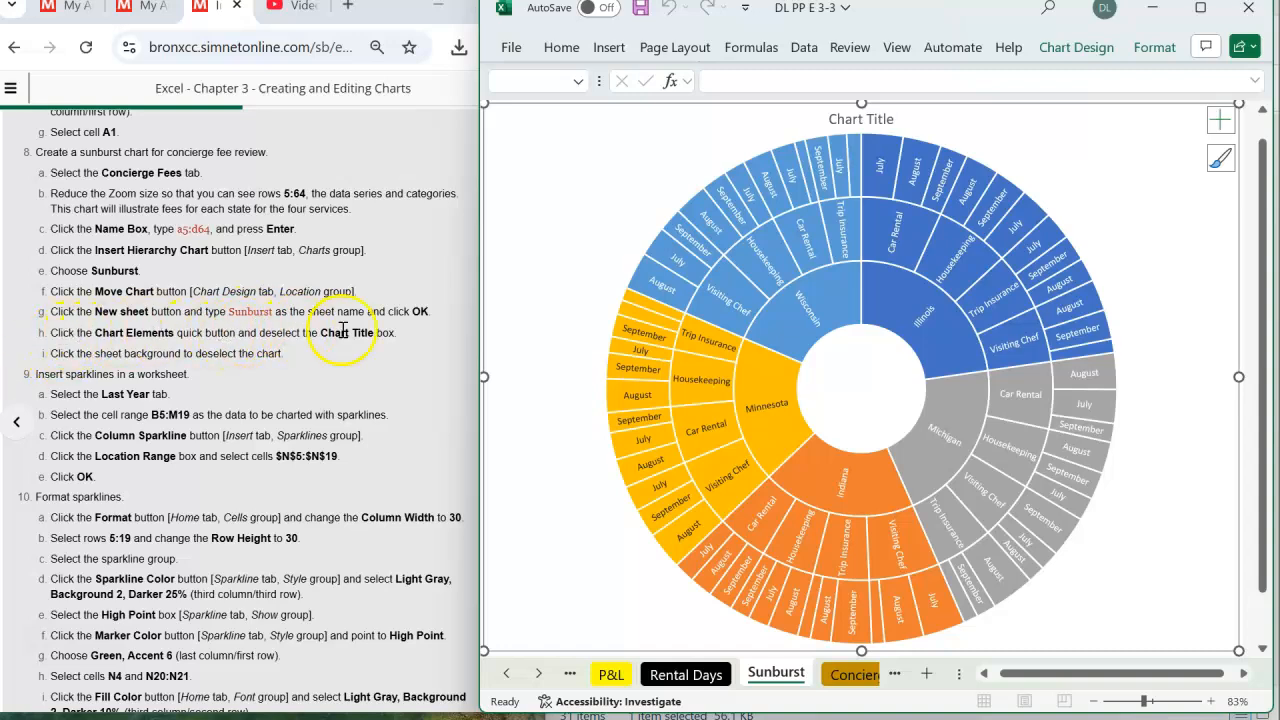
# - Remove the chart title from the sunburst chart and select the chart background
pyautogui.click(1219, 124)
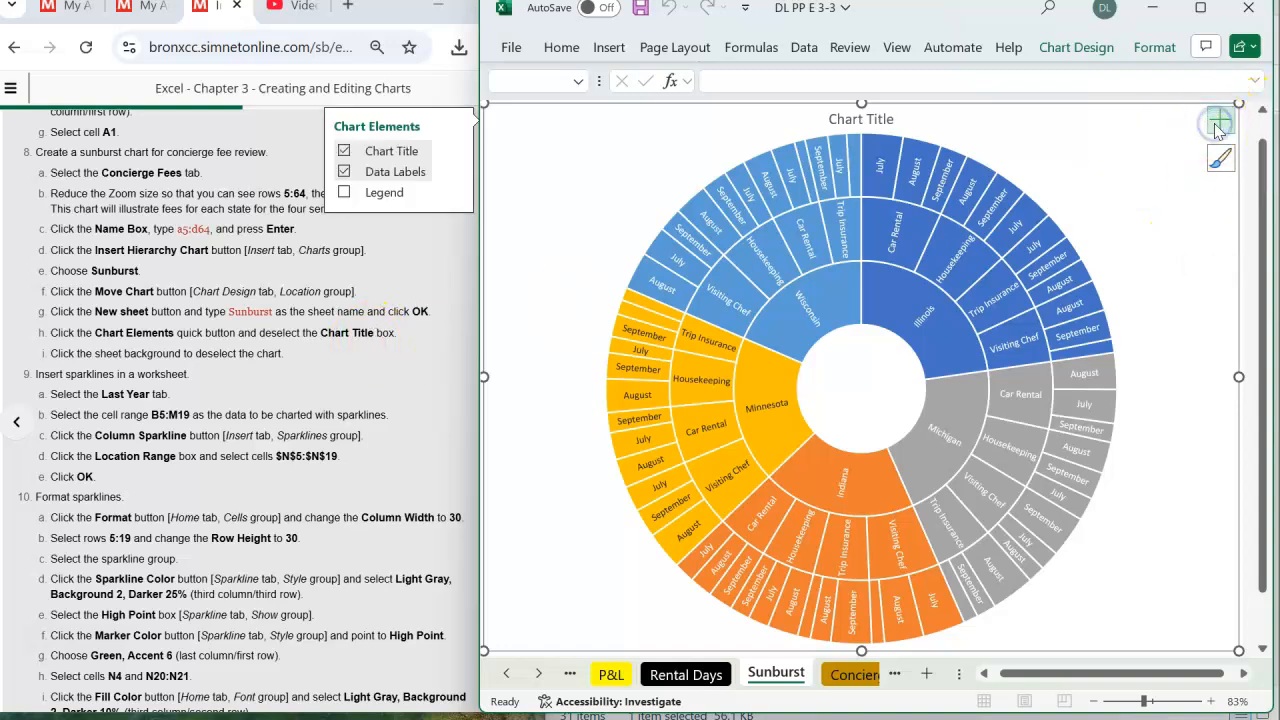
pyautogui.click(344, 152)
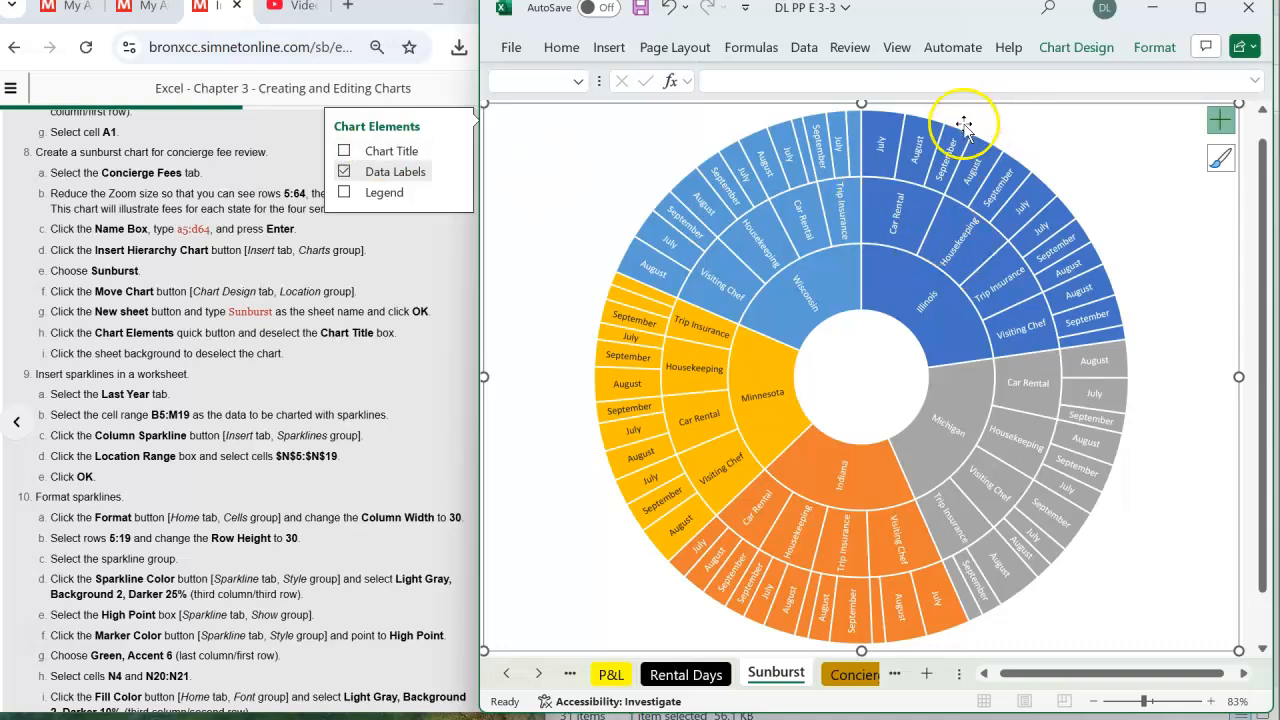
pyautogui.click(510, 250)
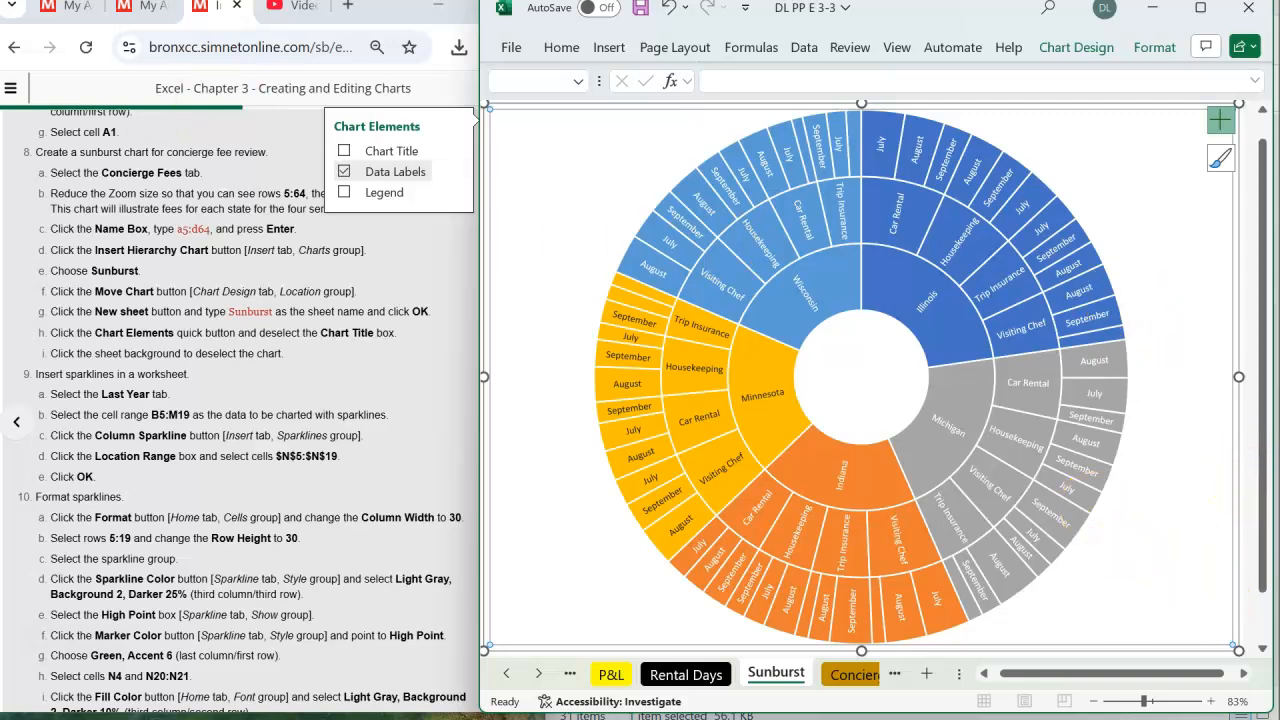
# - Check the sparkline instructions in the exercise page and open the workbook's Last Year sheet
pyautogui.click(228, 390)
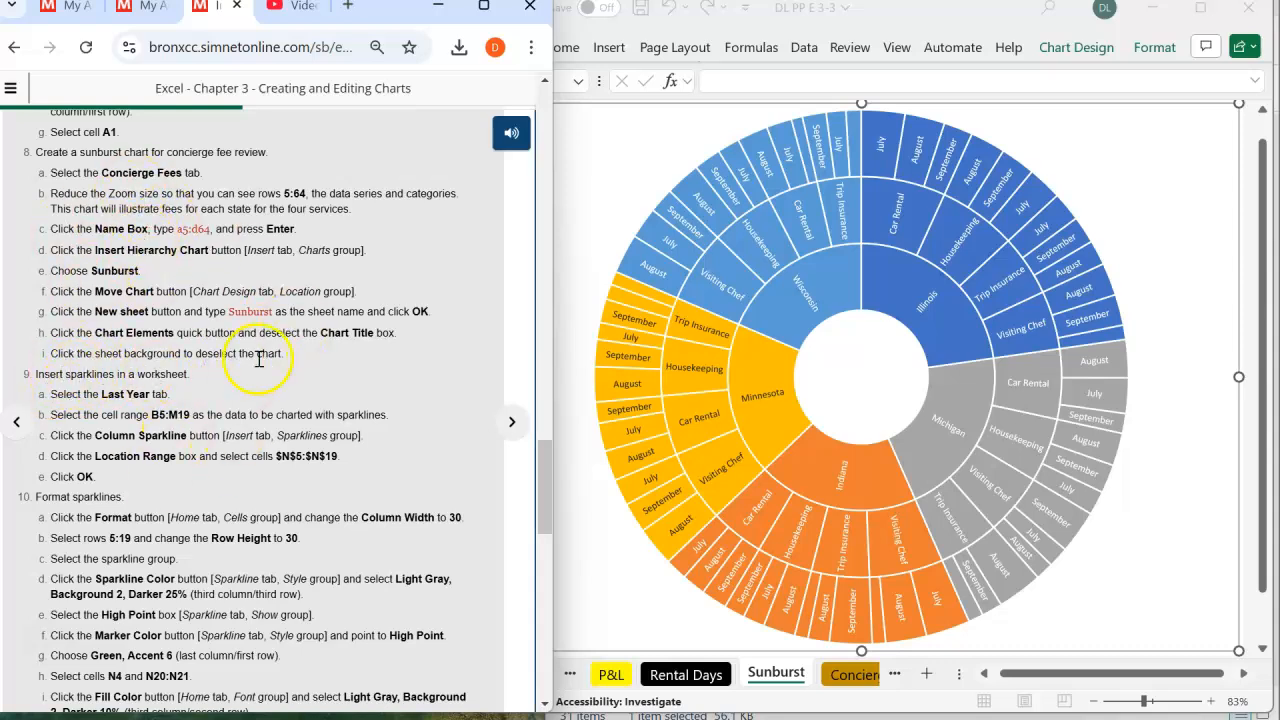
pyautogui.scroll(-2, 258, 358)
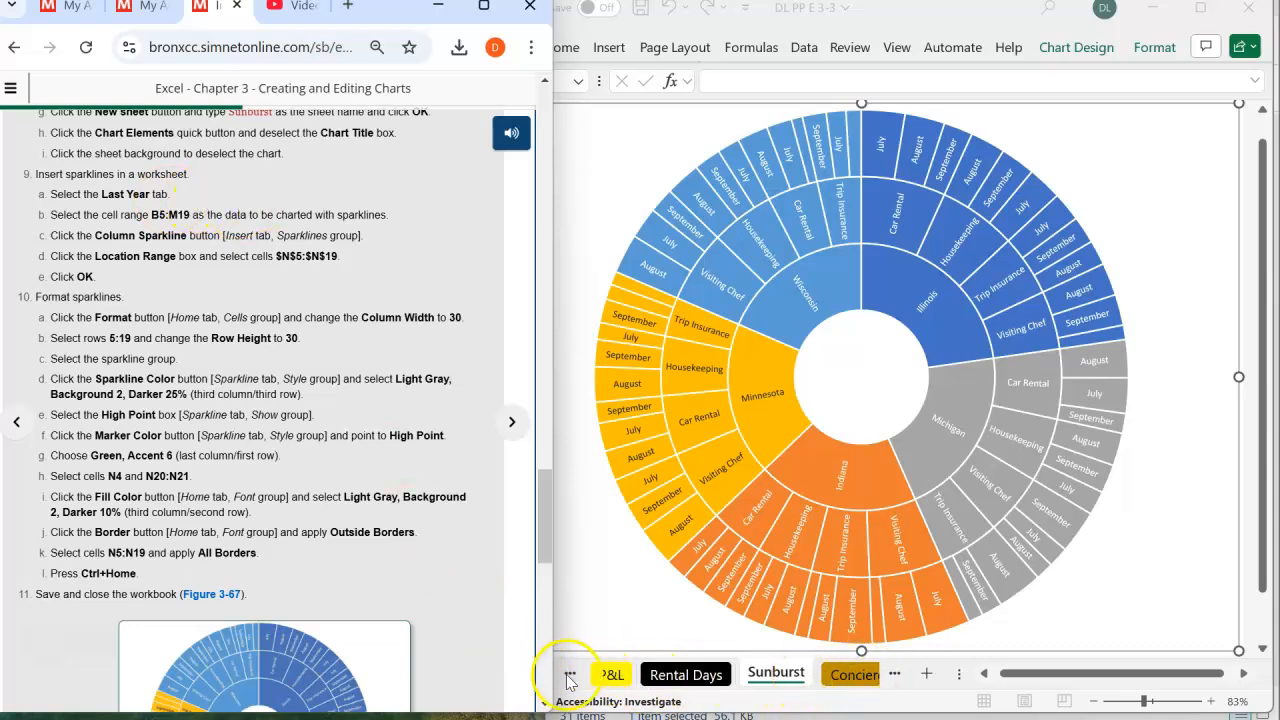
pyautogui.click(895, 676)
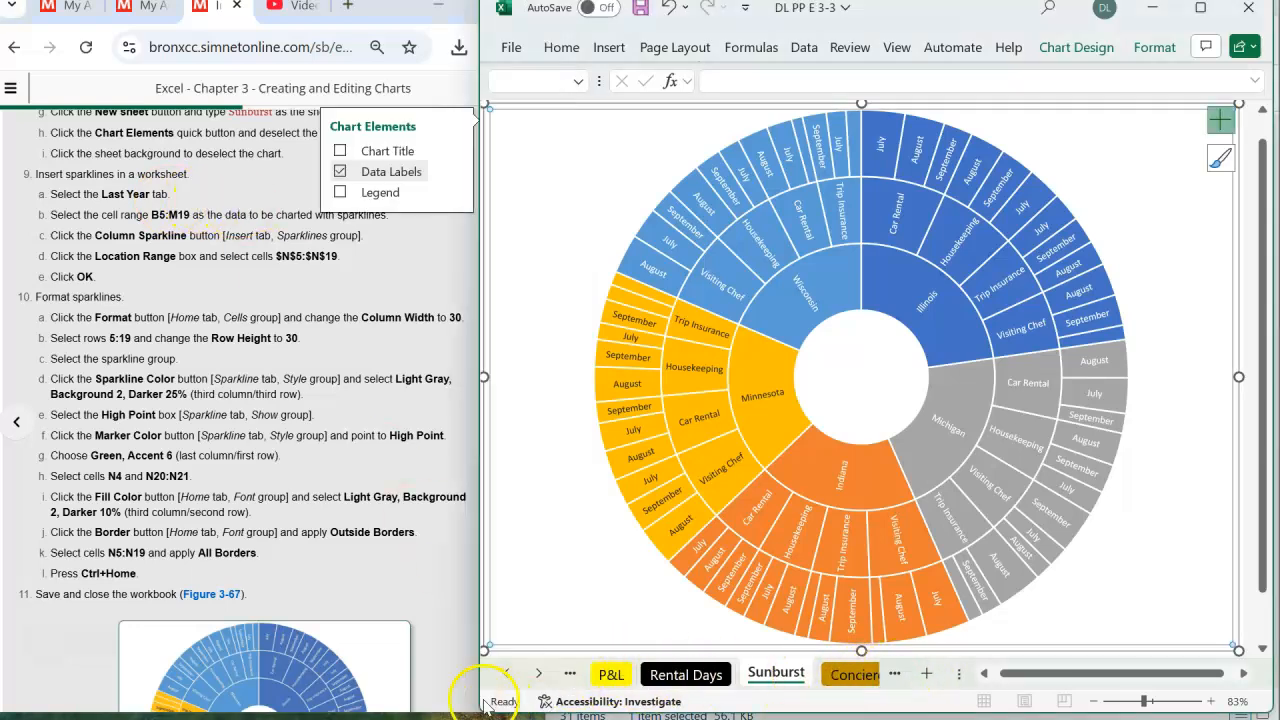
pyautogui.click(536, 675)
pyautogui.click(536, 675)
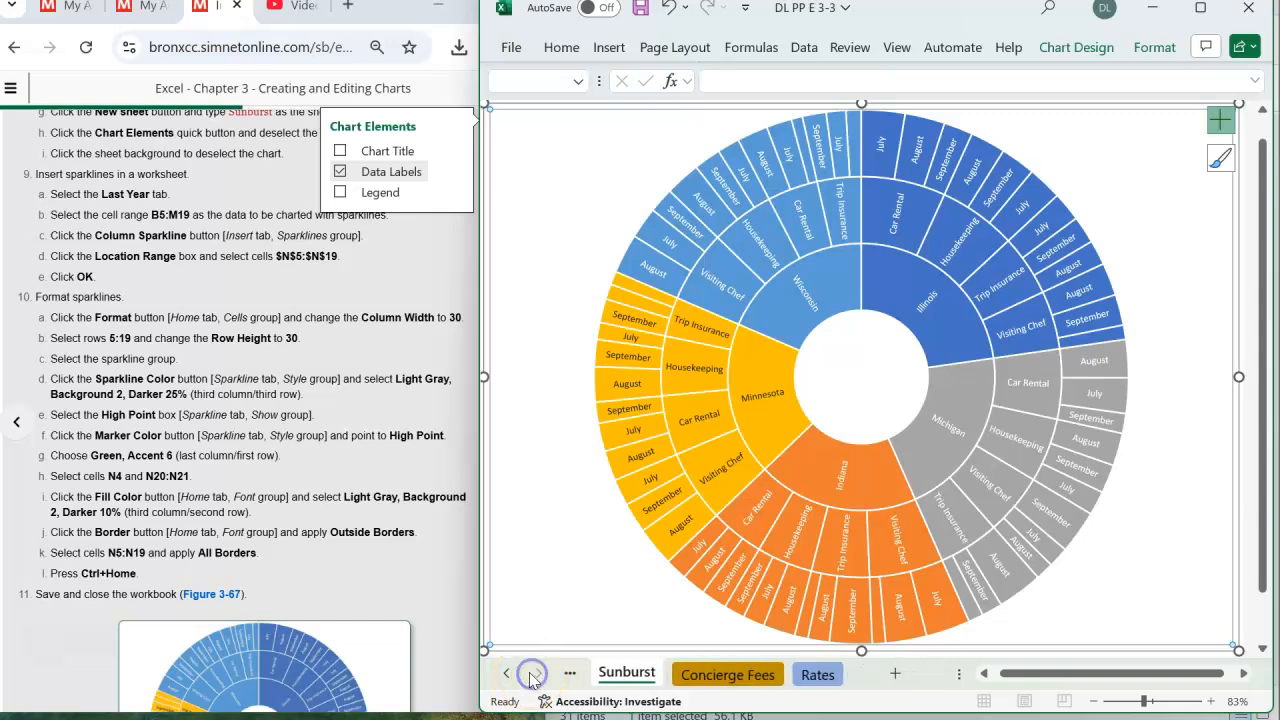
pyautogui.click(505, 677)
pyautogui.click(505, 677)
pyautogui.click(505, 677)
pyautogui.click(505, 677)
pyautogui.click(505, 677)
pyautogui.click(505, 677)
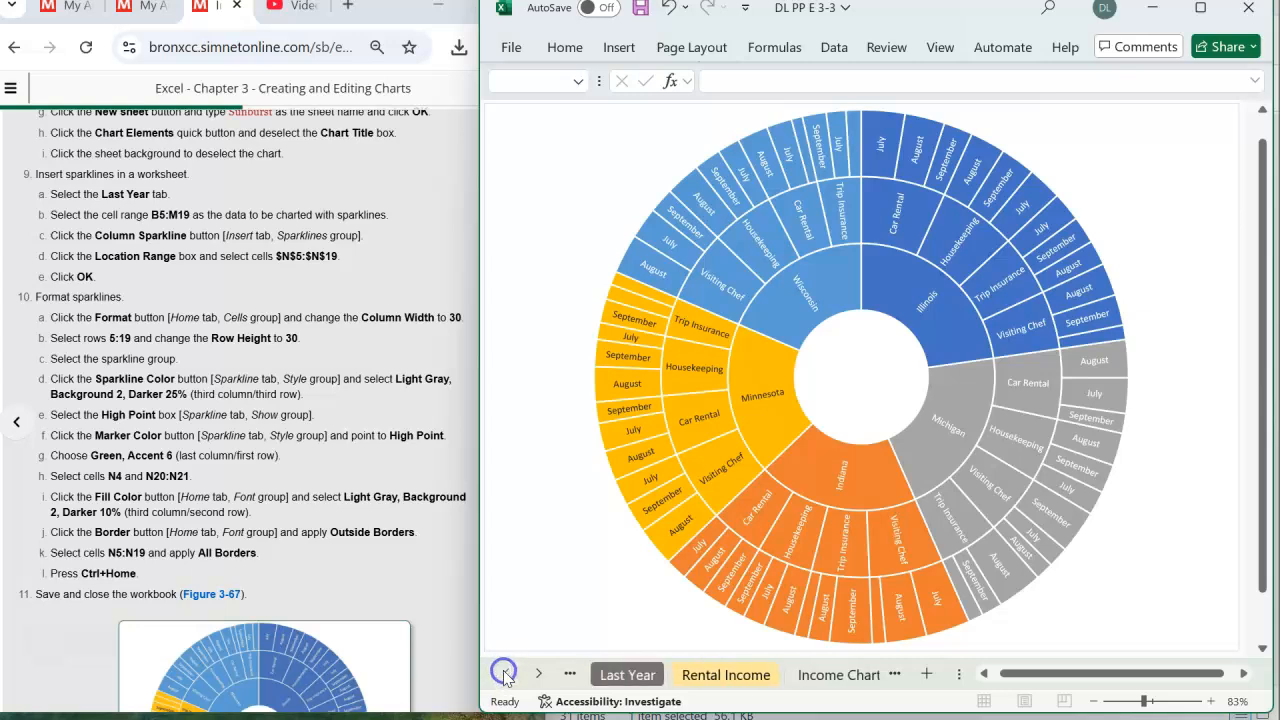
pyautogui.click(627, 675)
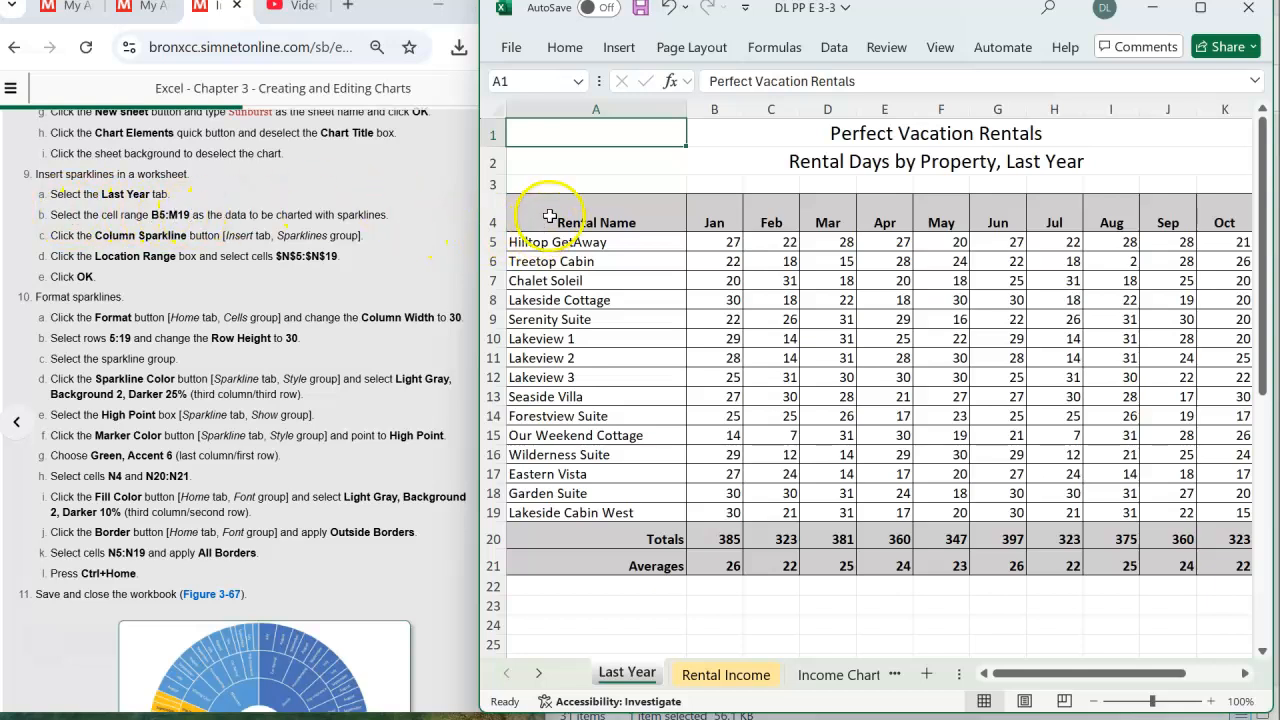
# - Select B5:M19 on the Last Year sheet and insert column sparklines for it in the location range $N$5:$N$19
pyautogui.click(721, 241)
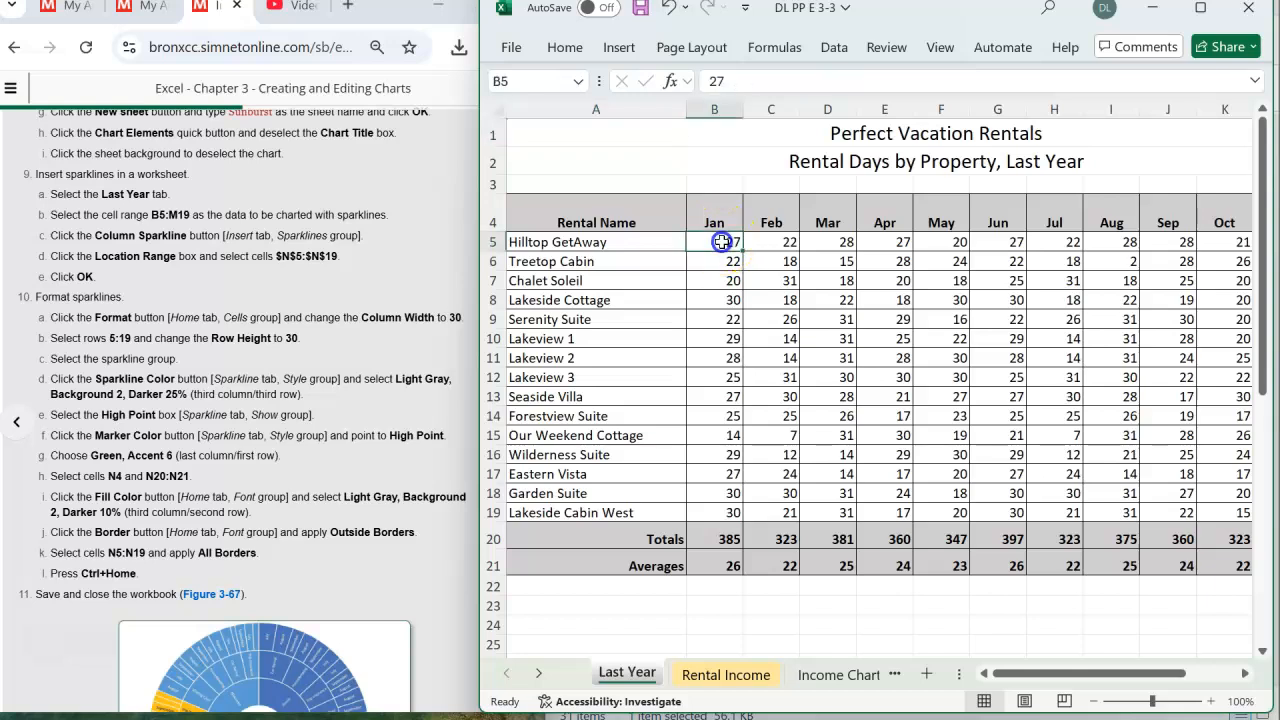
pyautogui.moveTo(726, 243); pyautogui.dragTo(1176, 516)
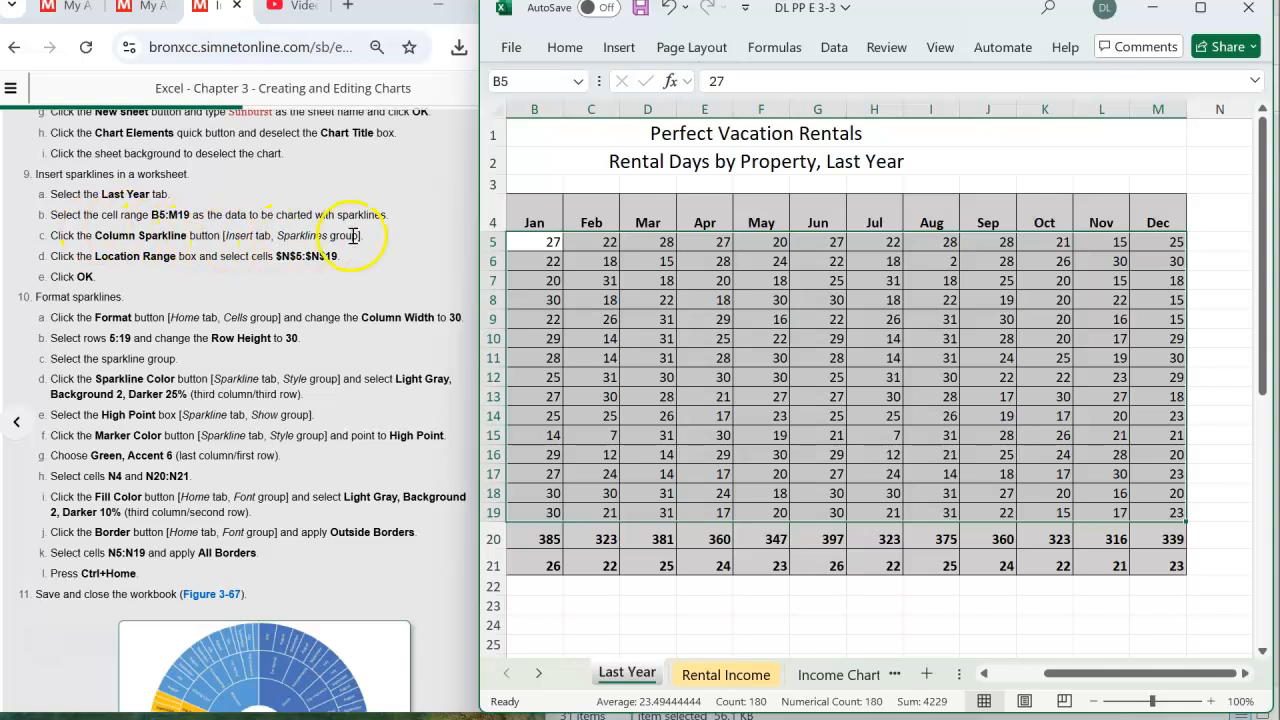
pyautogui.click(619, 50)
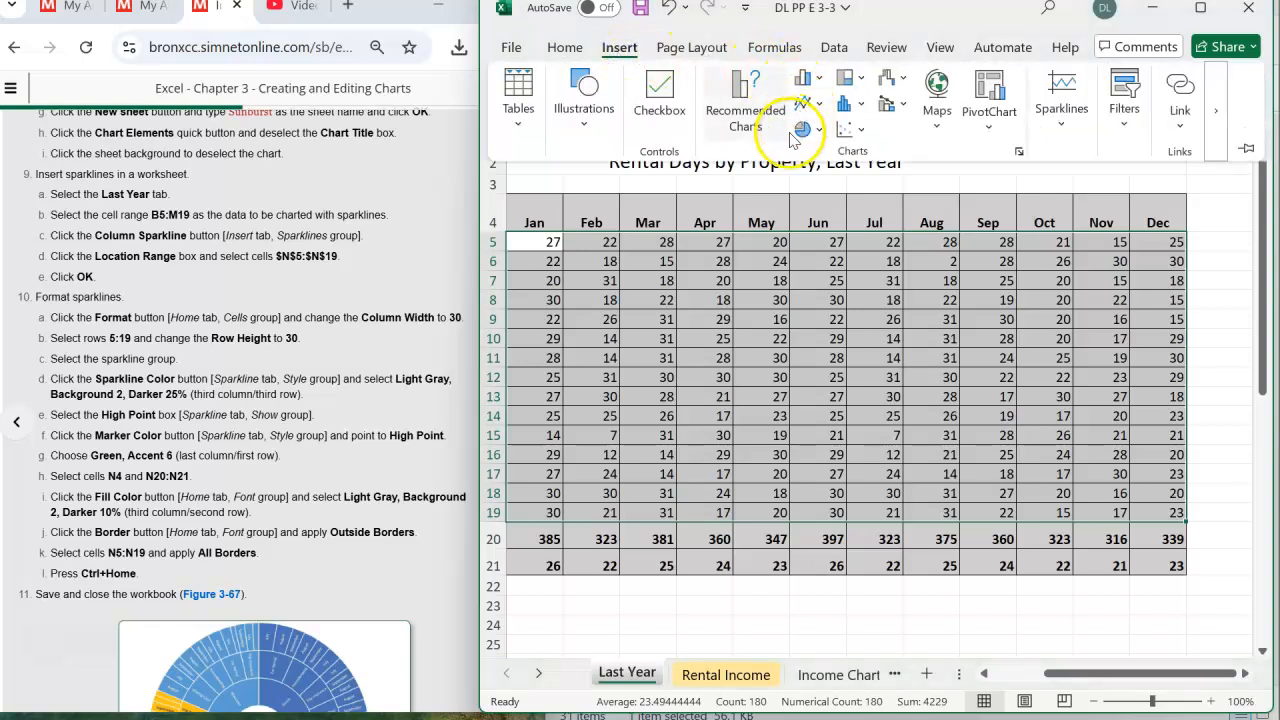
pyautogui.click(1062, 128)
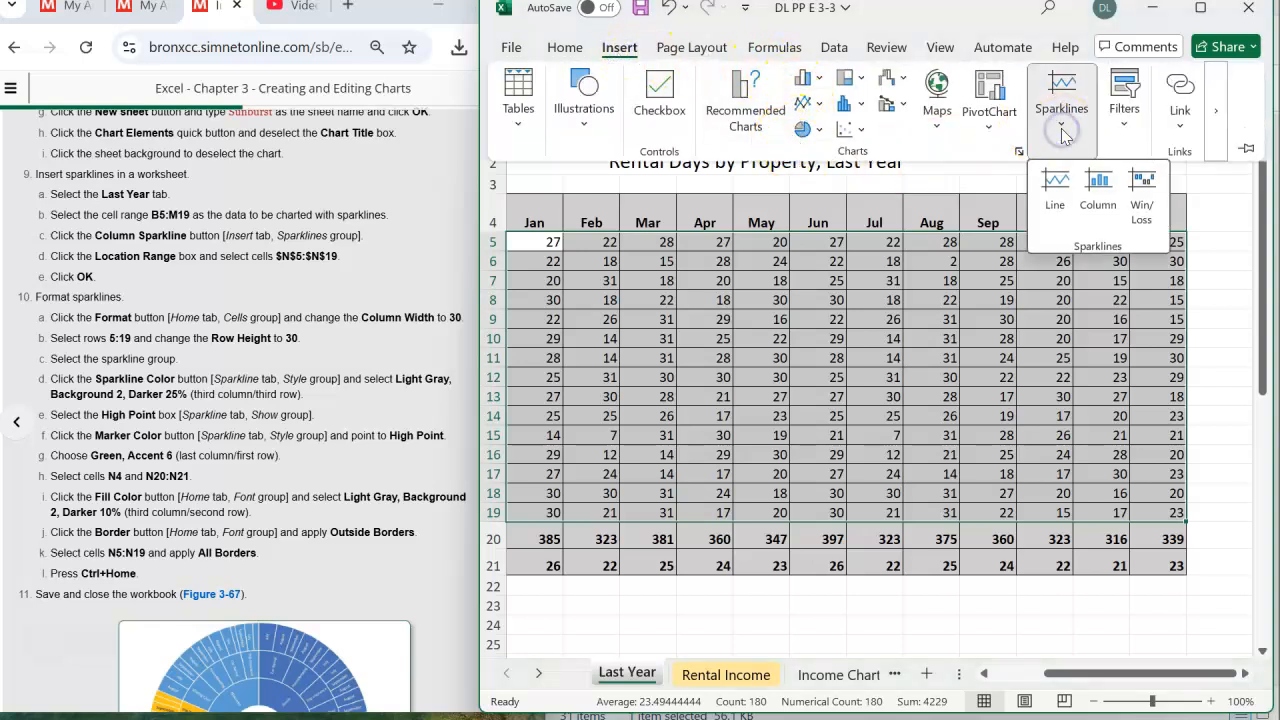
pyautogui.click(1100, 188)
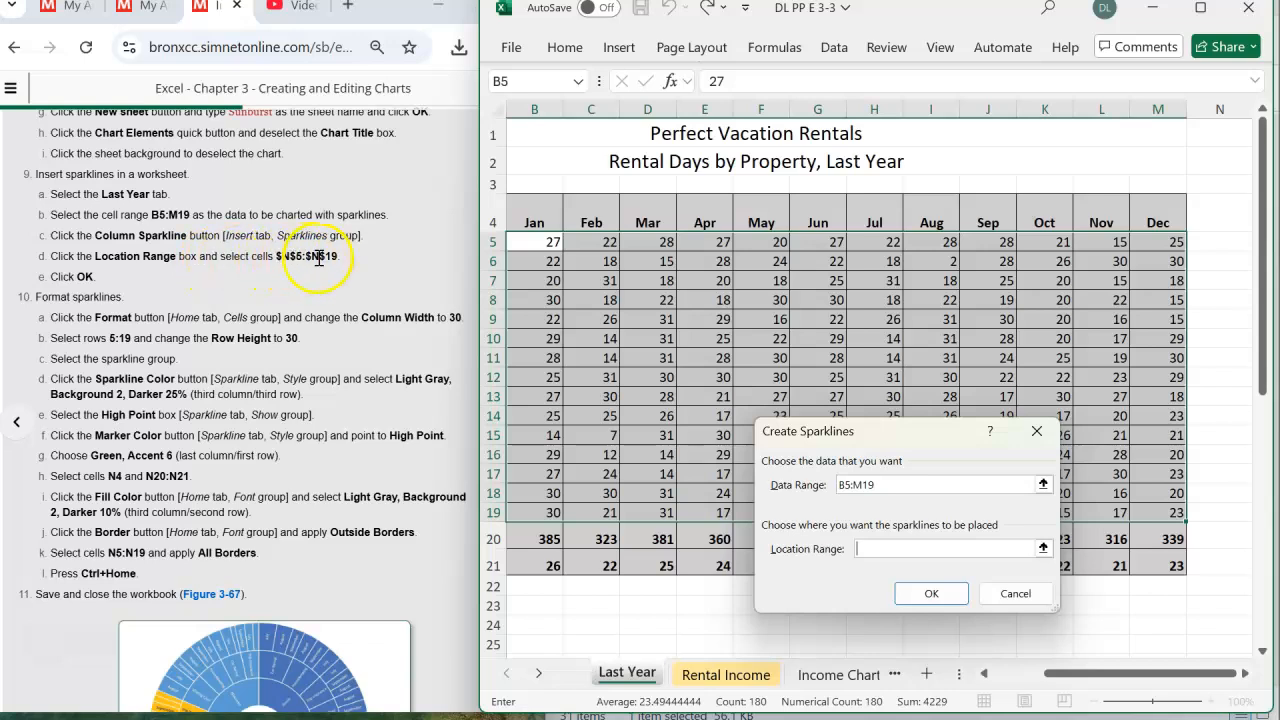
pyautogui.click(878, 547)
pyautogui.moveTo(1211, 243); pyautogui.dragTo(1222, 504)
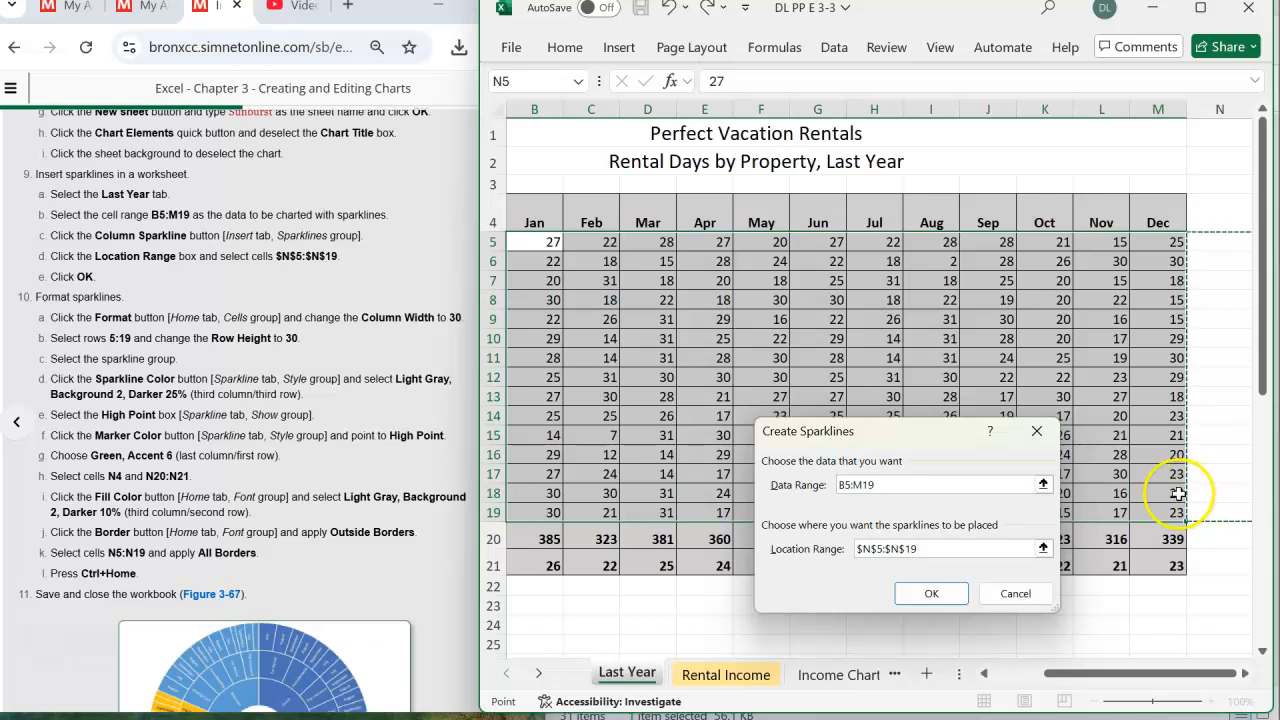
pyautogui.click(928, 598)
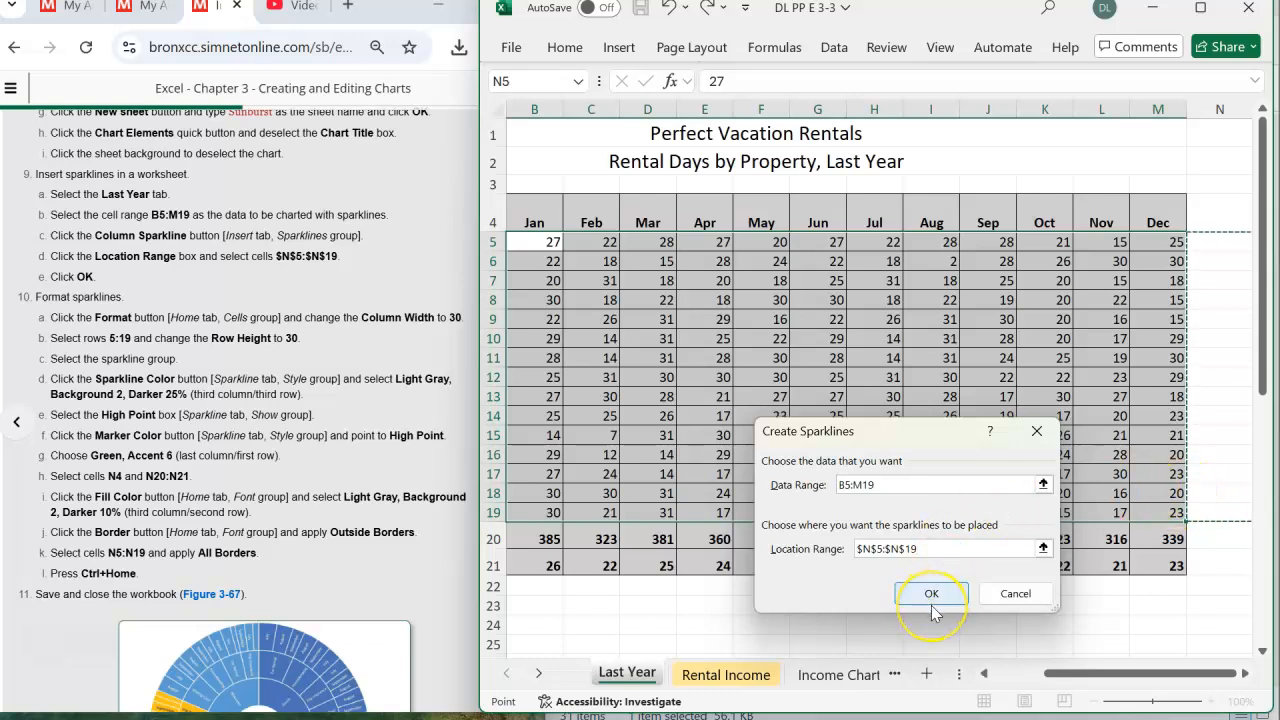
pyautogui.click(931, 603)
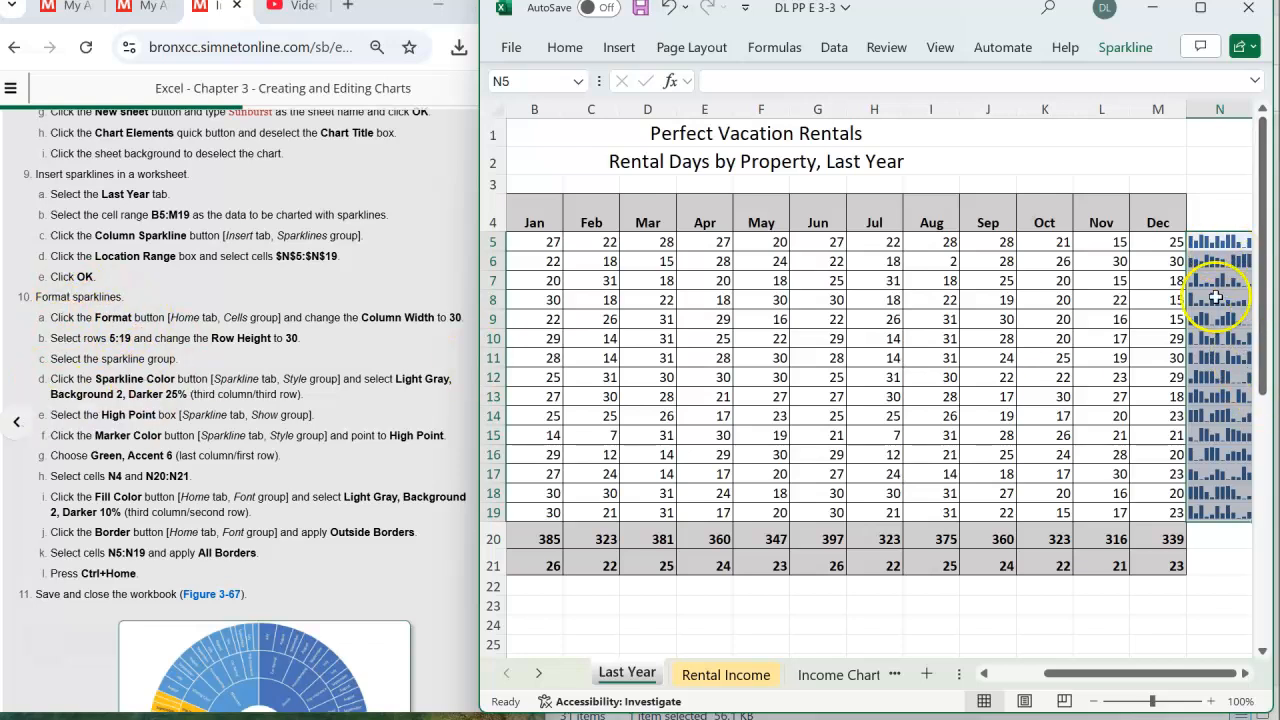
# - Set the width of sparkline column N to 30
pyautogui.moveTo(1143, 677); pyautogui.dragTo(1188, 677)
pyautogui.click(1245, 676)
pyautogui.click(1245, 676)
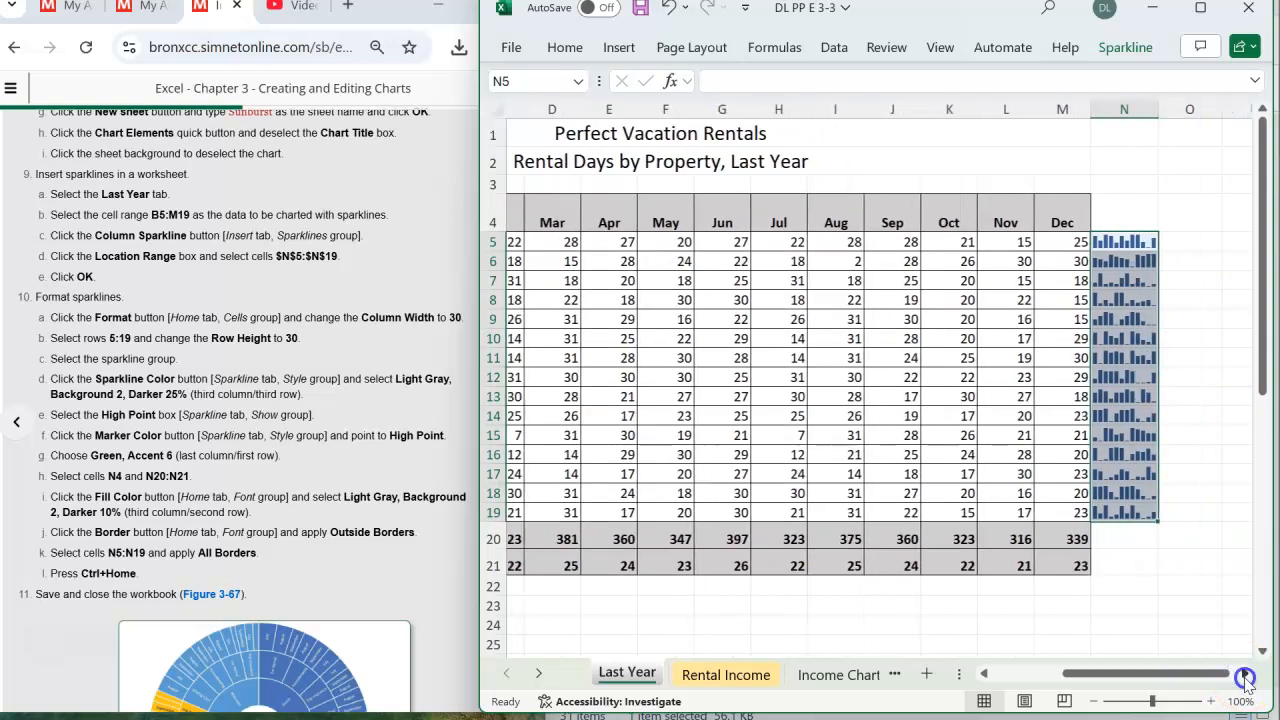
pyautogui.click(1245, 676)
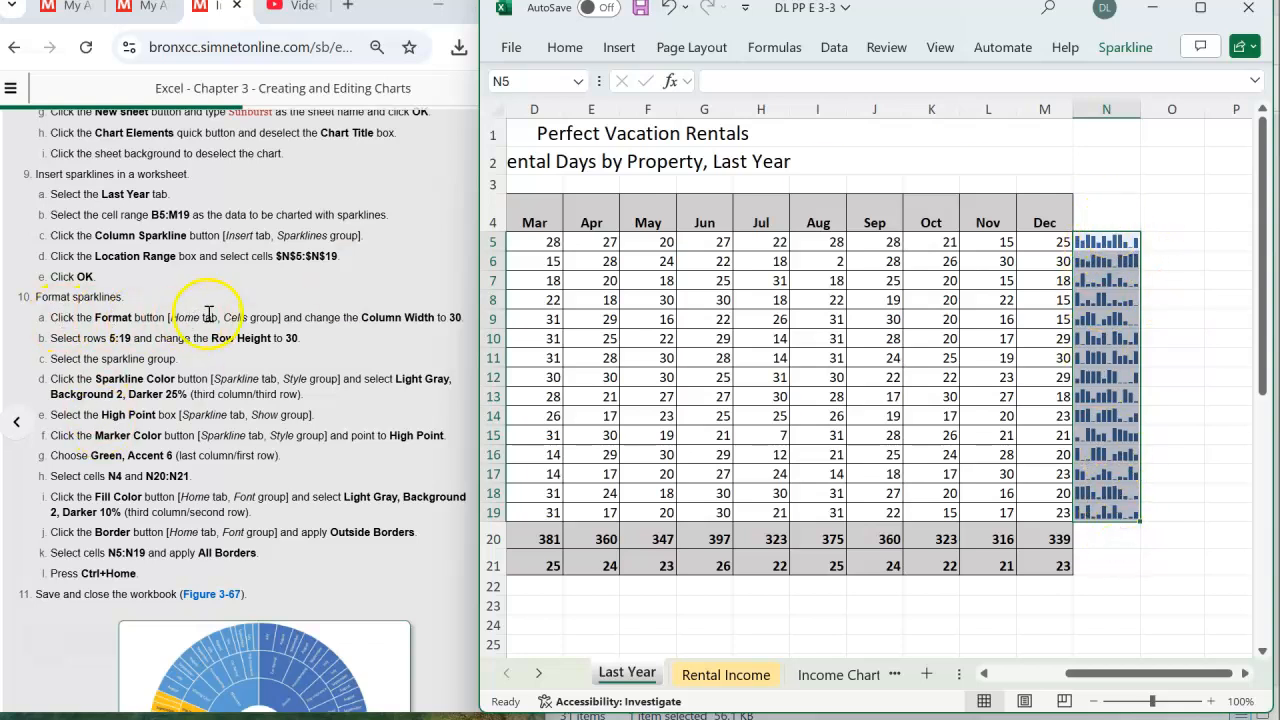
pyautogui.click(564, 47)
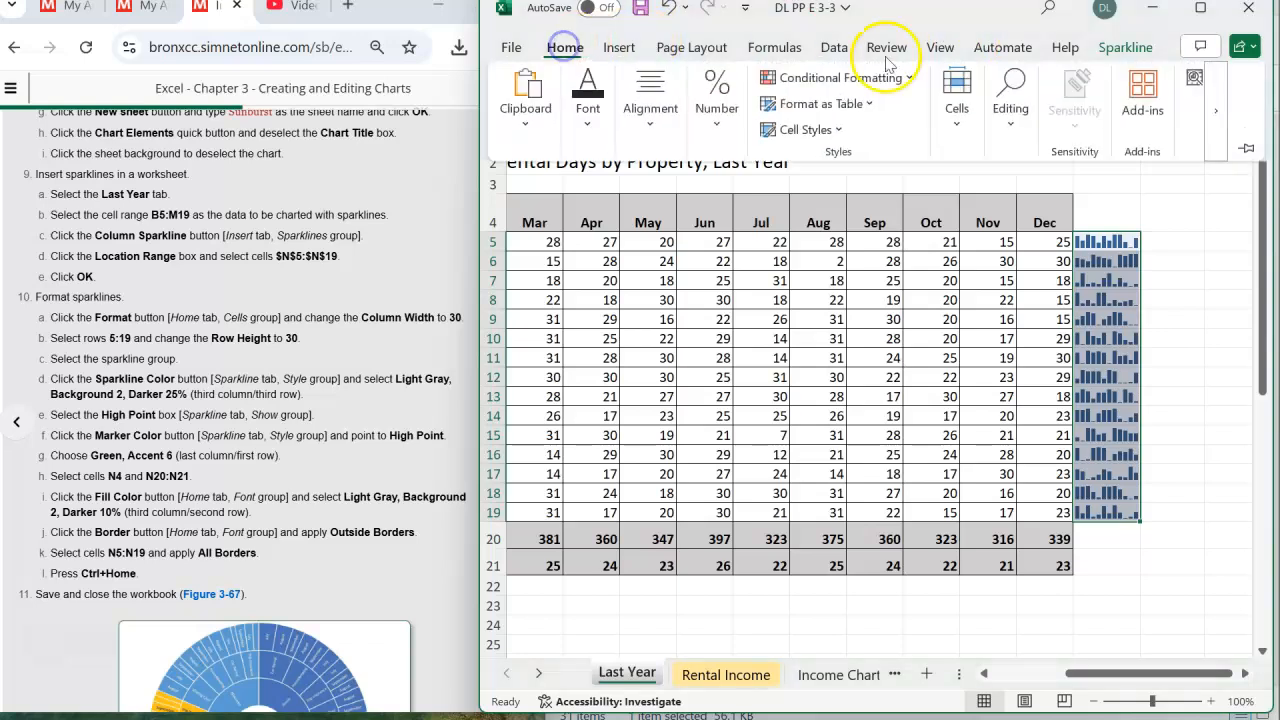
pyautogui.click(958, 124)
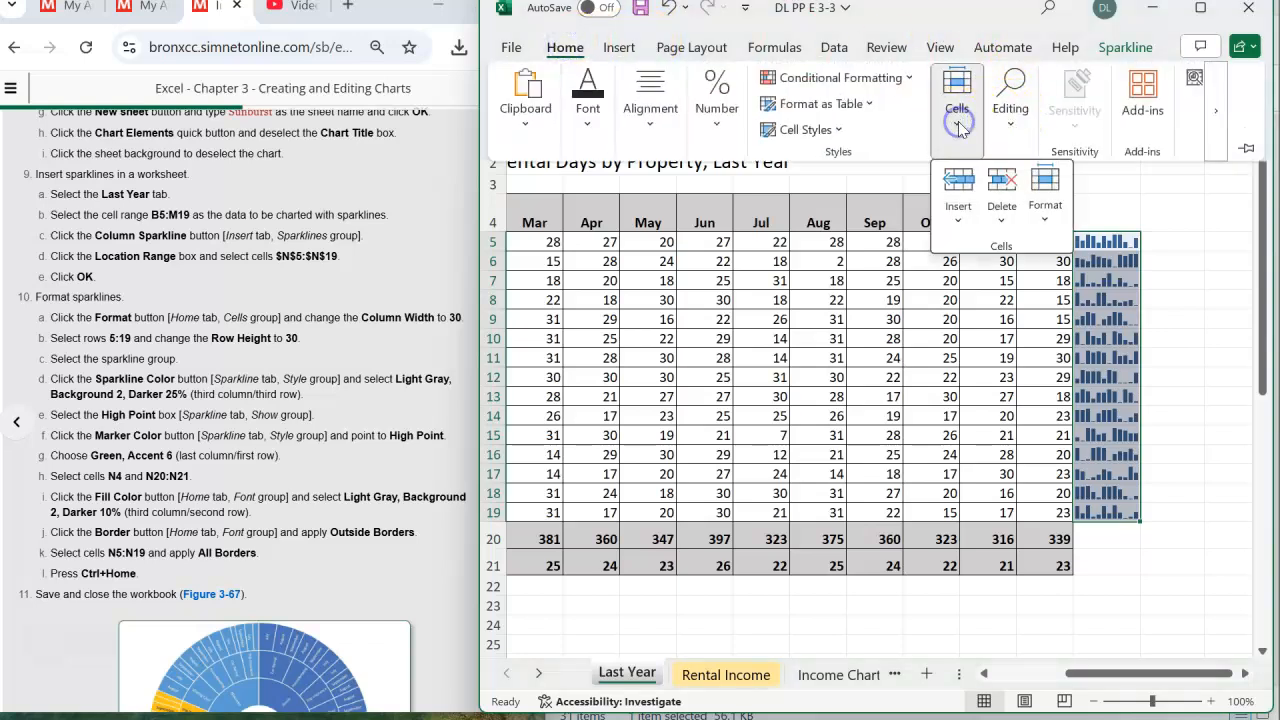
pyautogui.click(1045, 215)
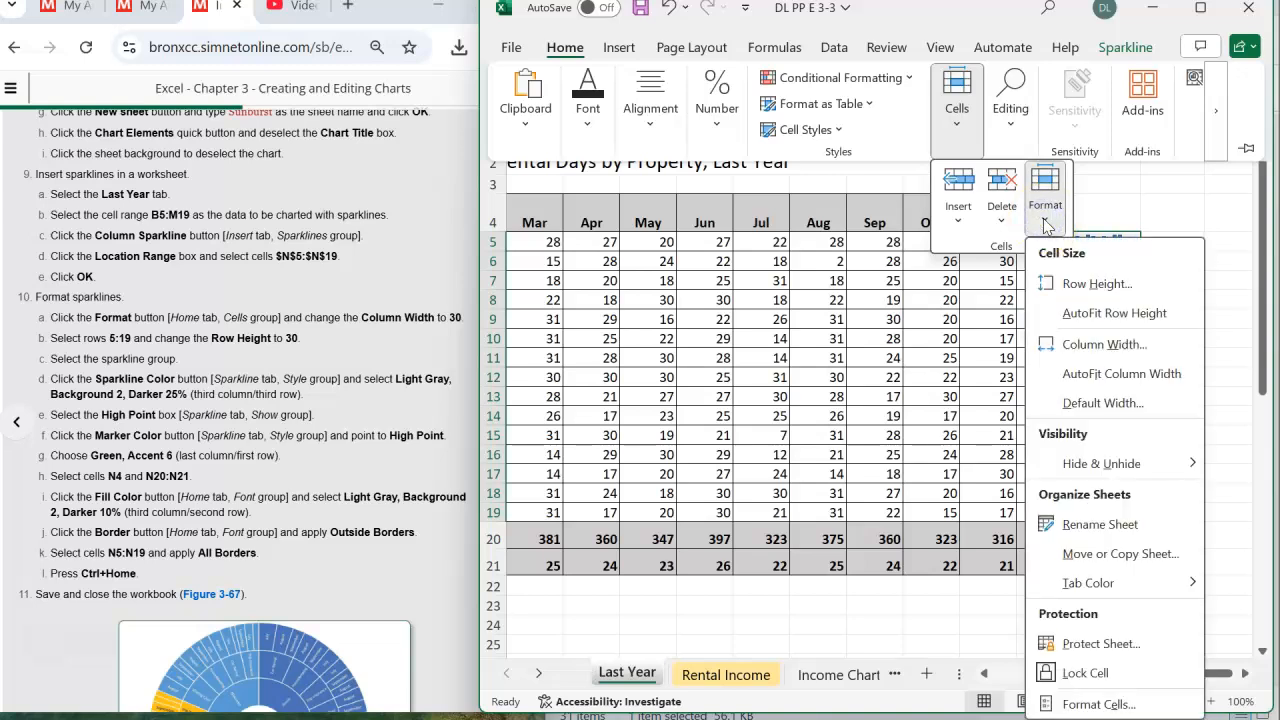
pyautogui.click(1060, 344)
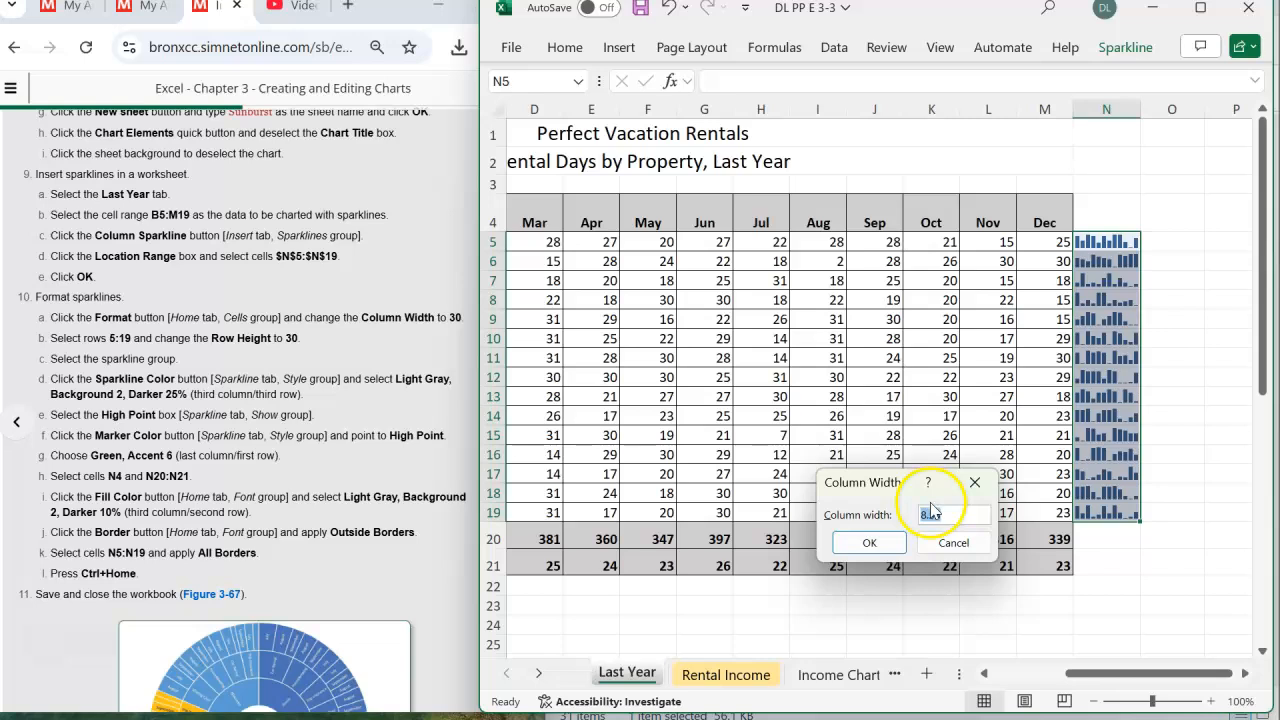
pyautogui.write('30')
pyautogui.click(869, 542)
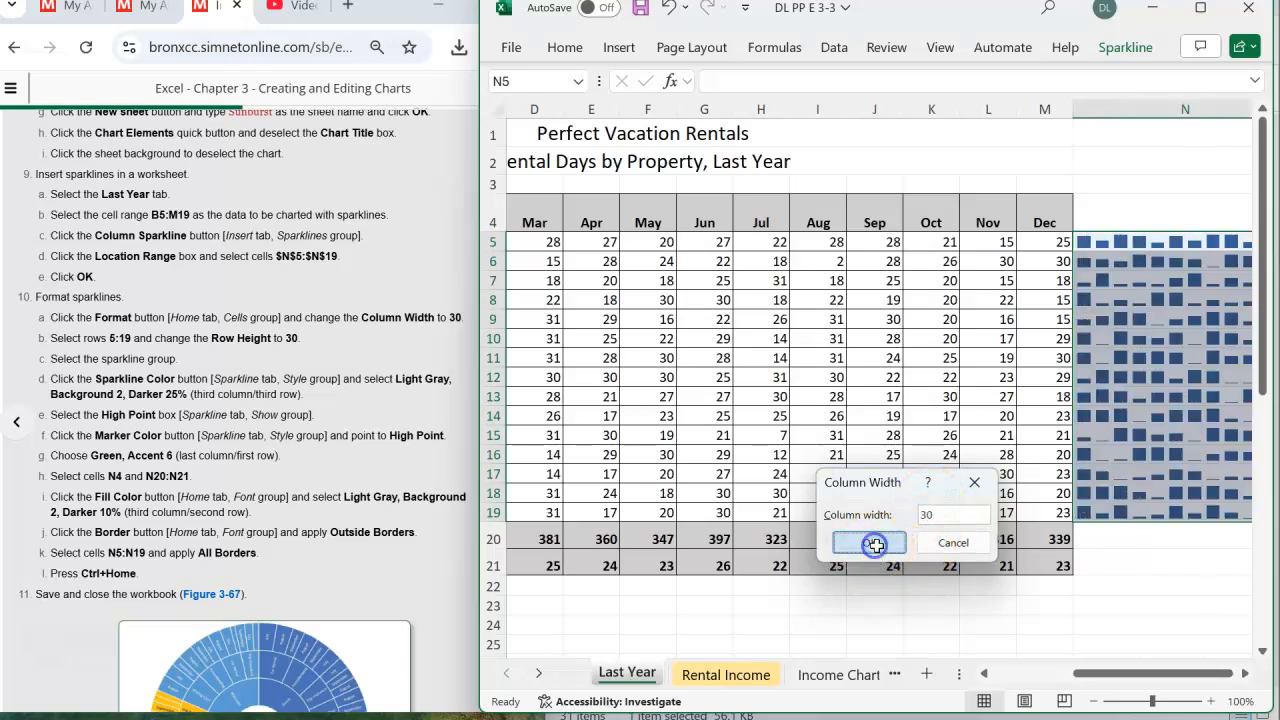
# - Set the height of rows 5 to 19 to 30
pyautogui.moveTo(1118, 675); pyautogui.dragTo(1157, 674)
pyautogui.click(1249, 672)
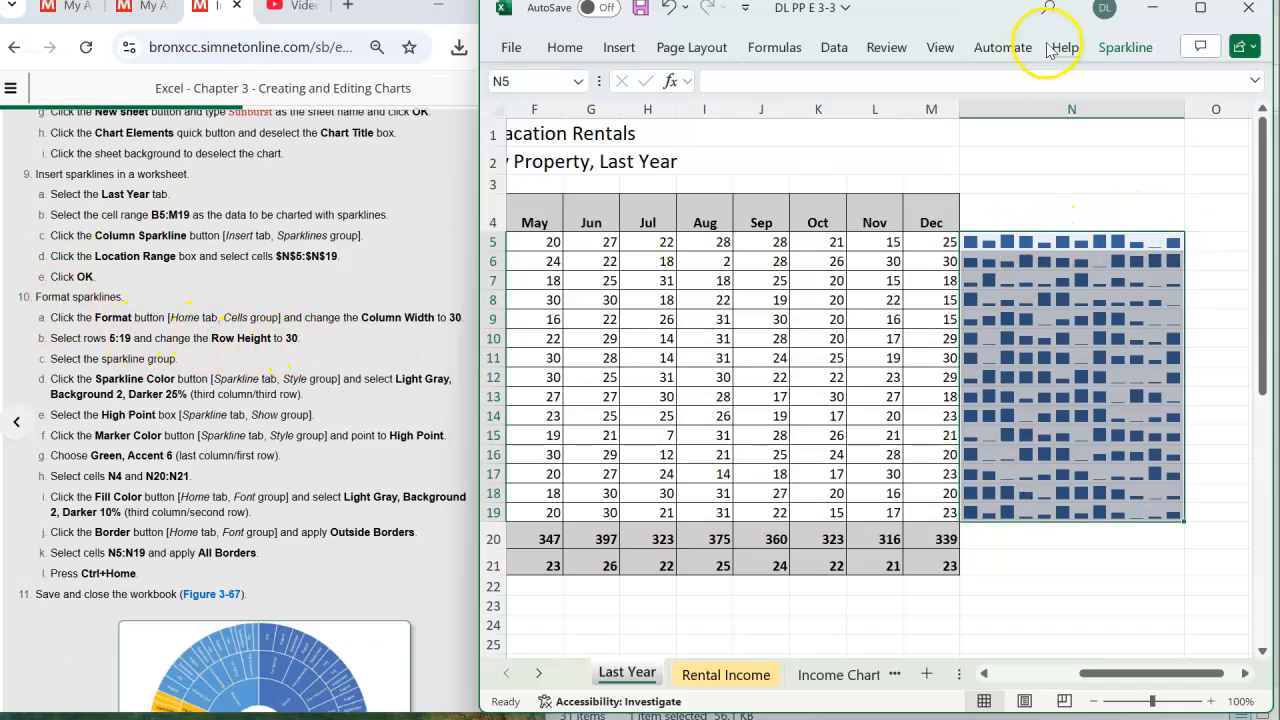
pyautogui.click(564, 50)
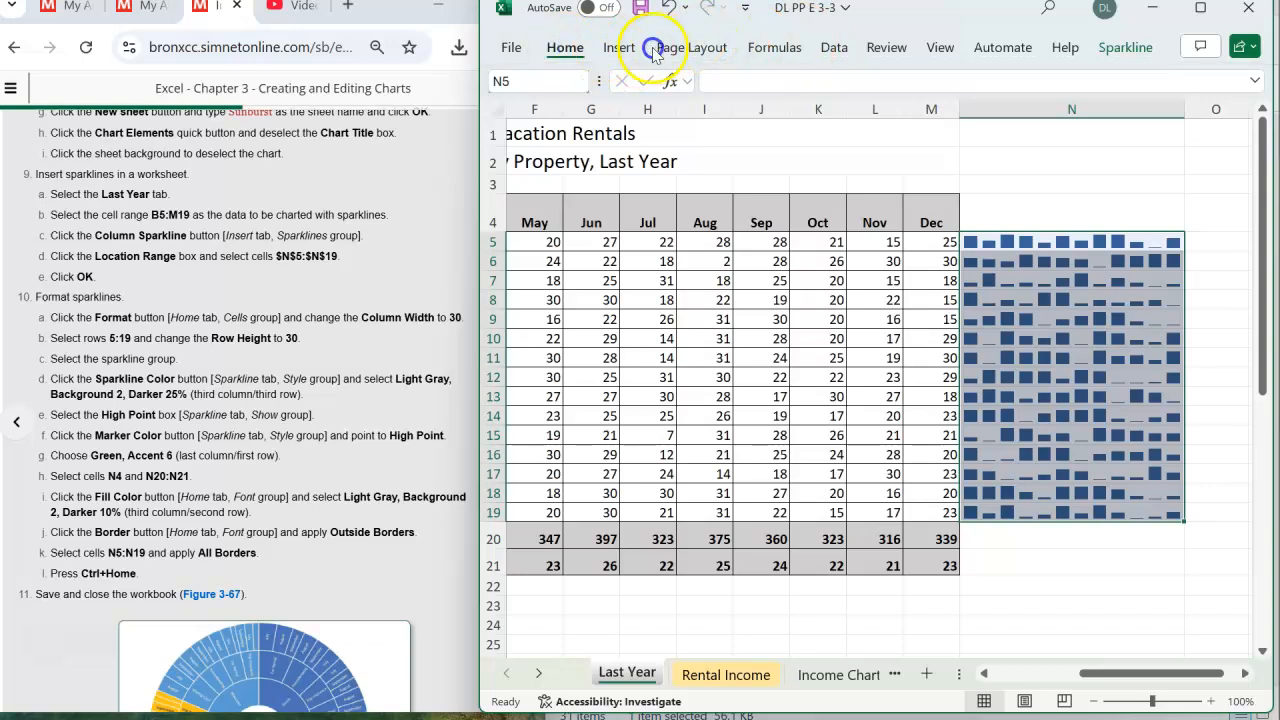
pyautogui.click(957, 124)
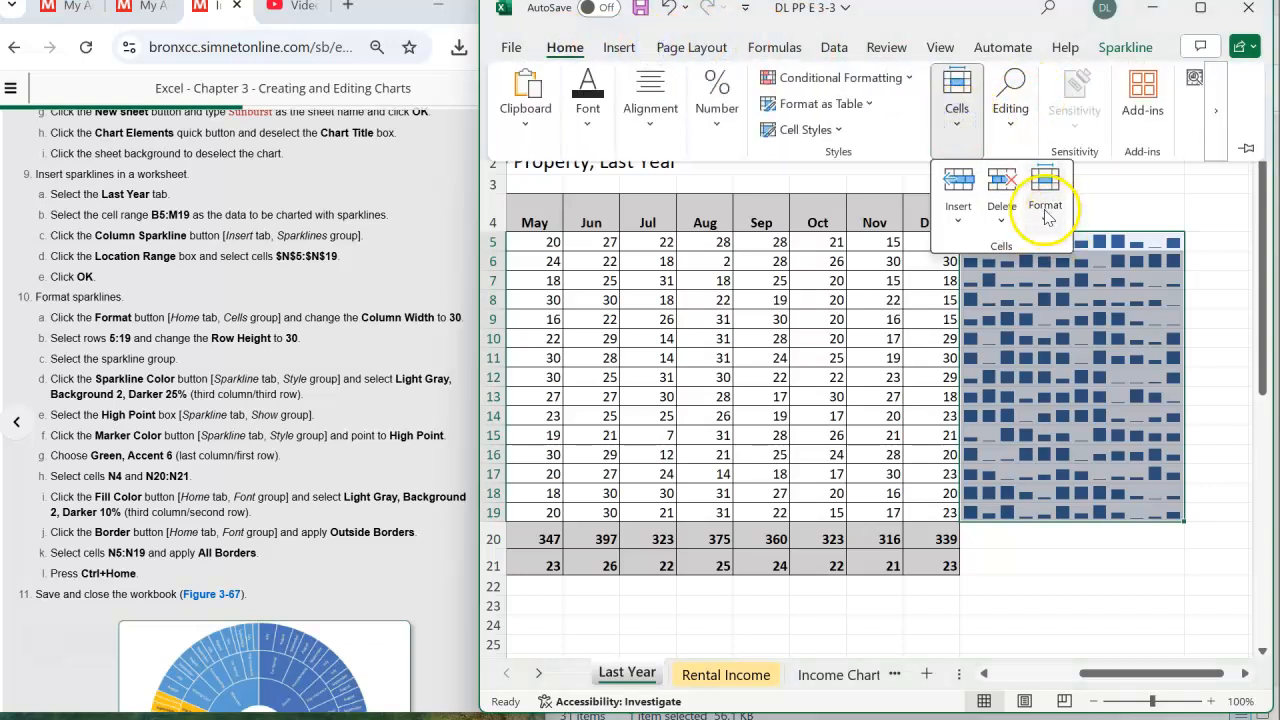
pyautogui.click(1045, 195)
pyautogui.click(1092, 283)
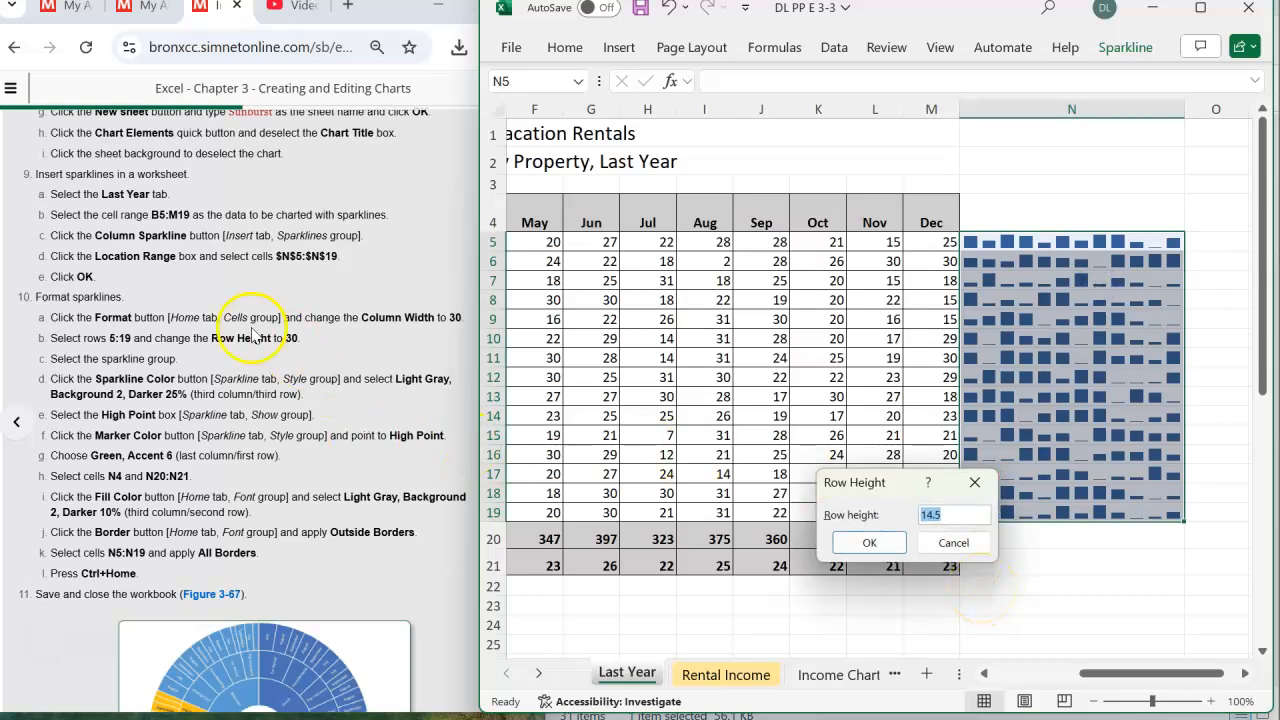
pyautogui.write('30')
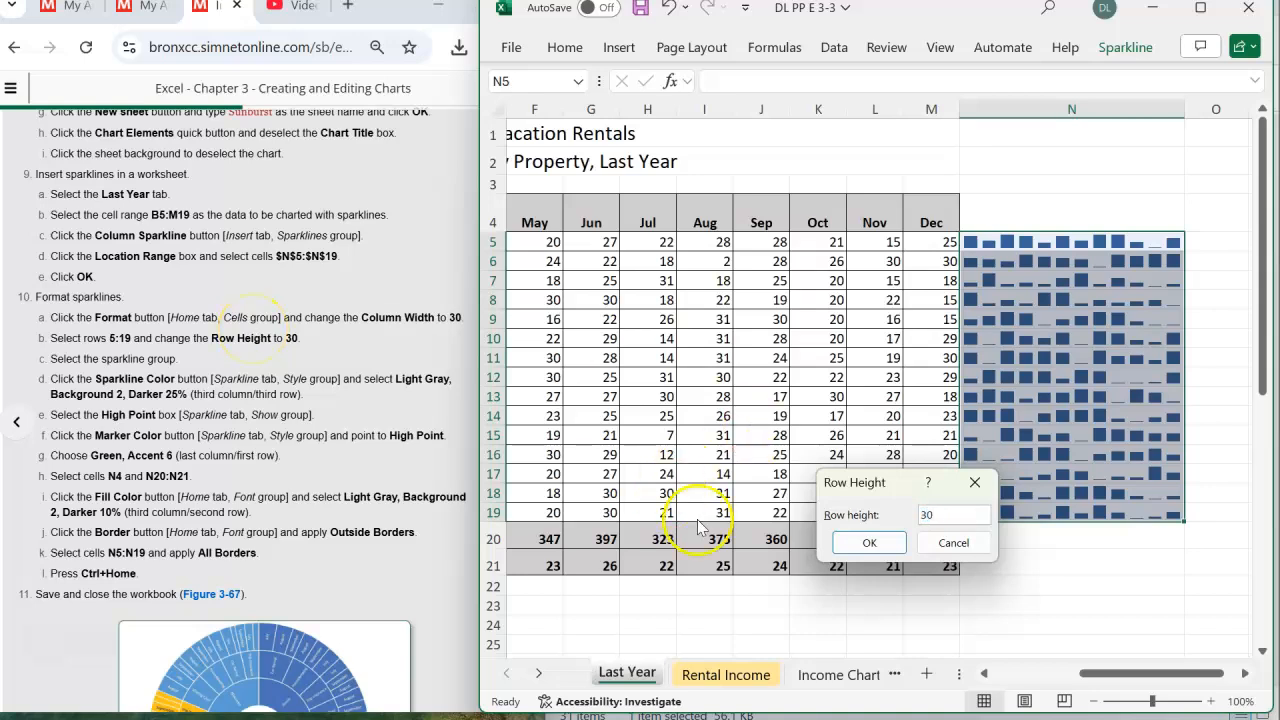
pyautogui.click(869, 542)
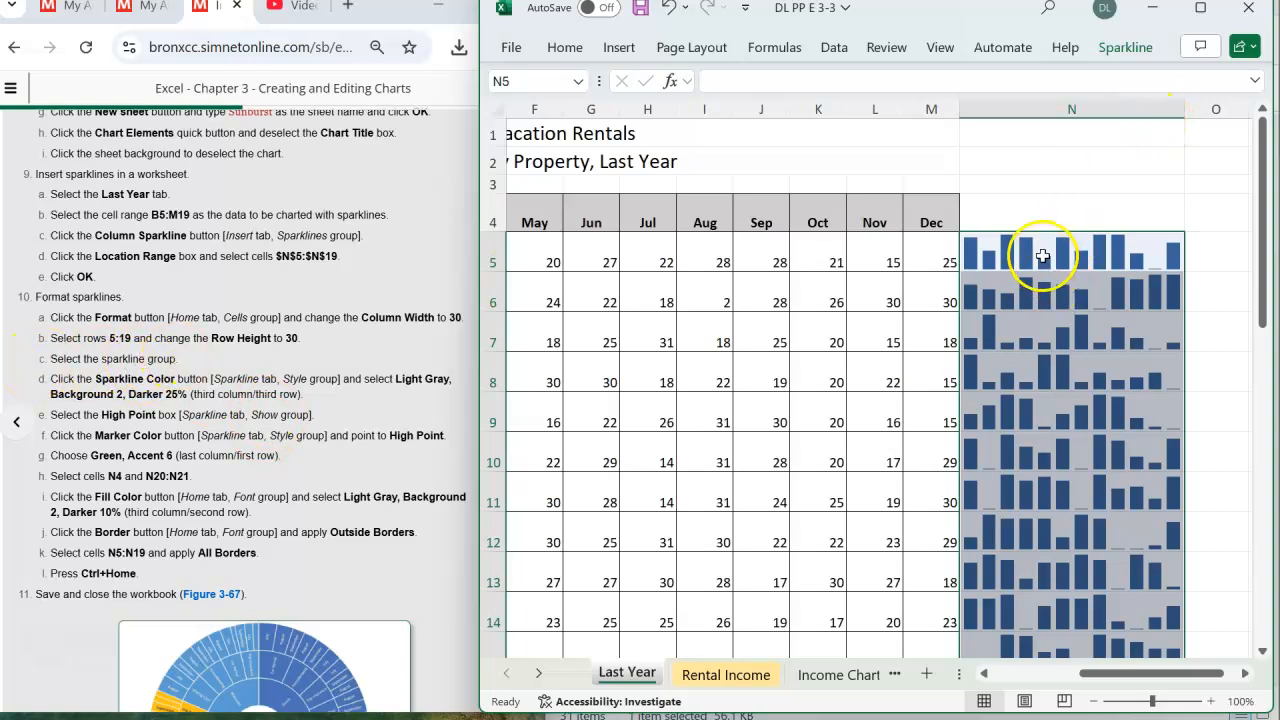
# - Set the color of the sparkline group in N5:N19 to Light Gray, Background 2, Darker 25%
pyautogui.scroll(-2, 1130, 510)
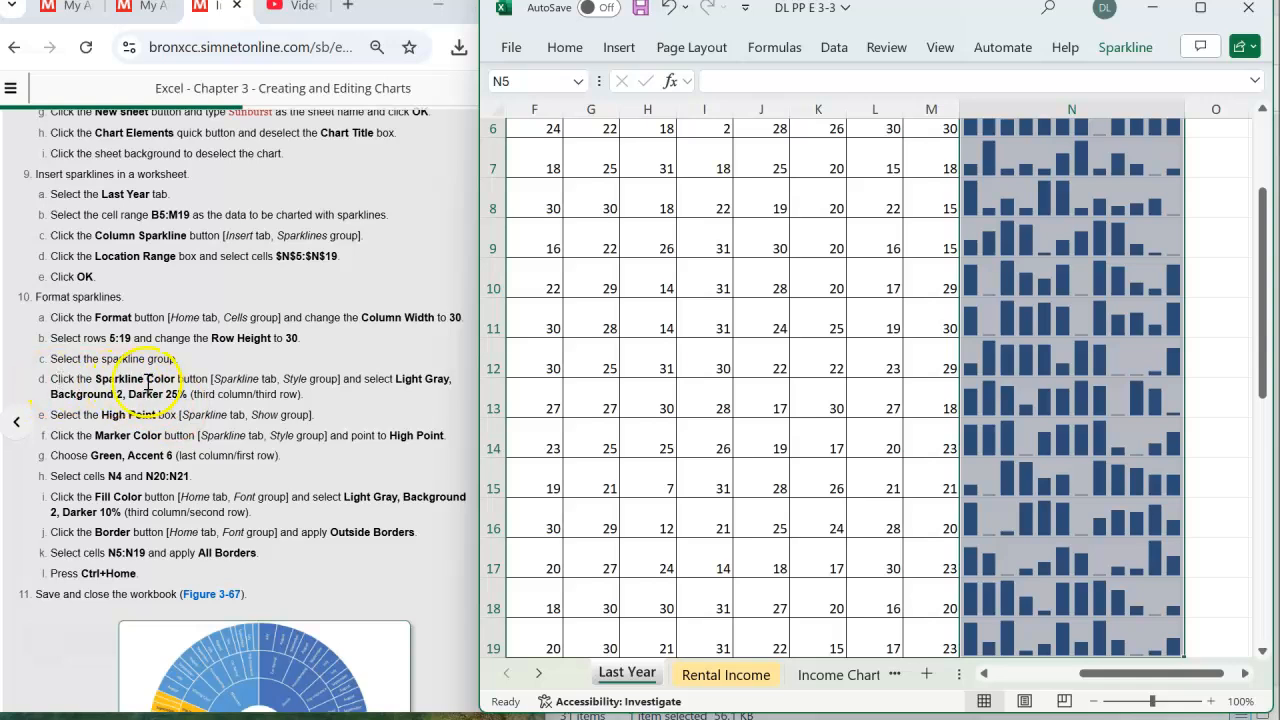
pyautogui.click(1127, 48)
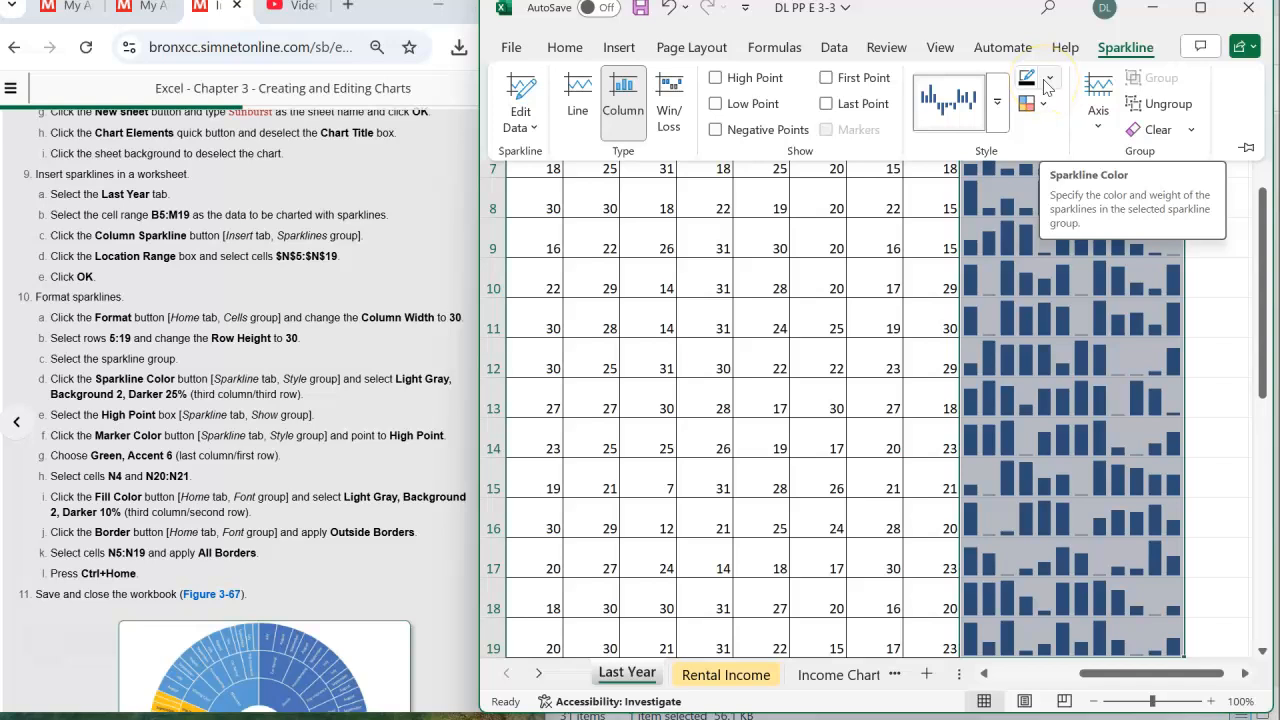
pyautogui.click(1200, 8)
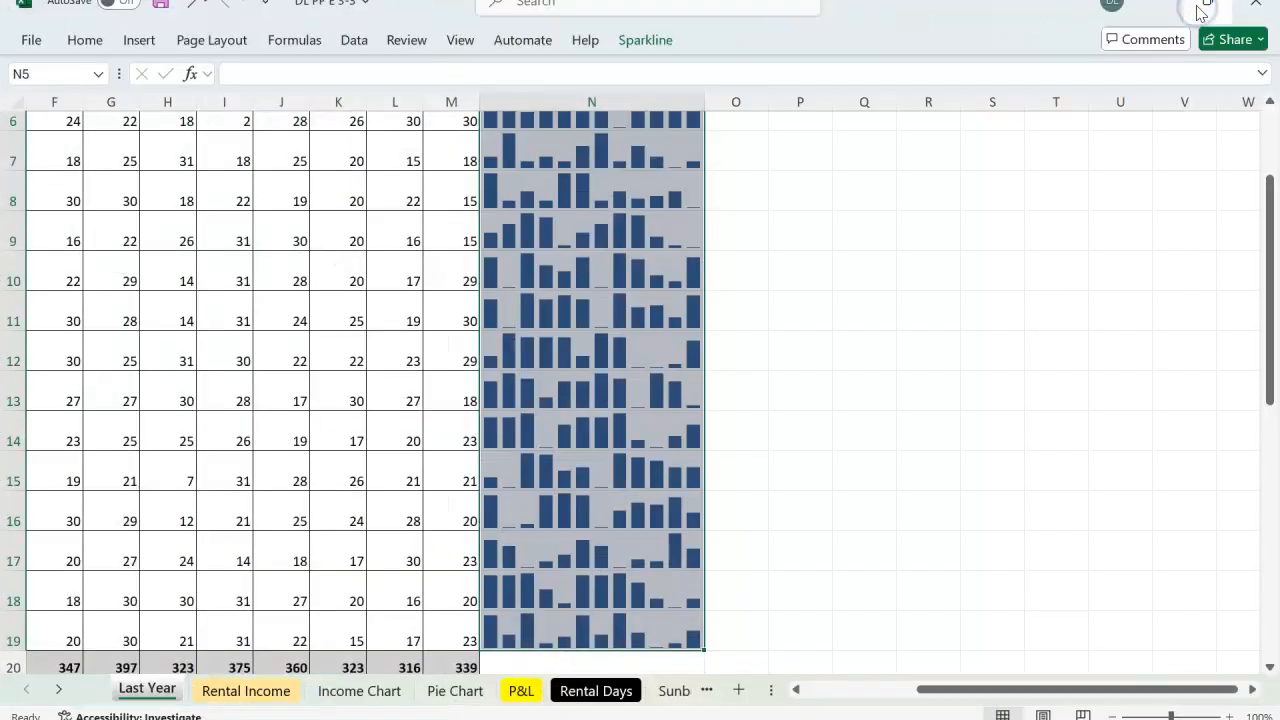
pyautogui.click(645, 42)
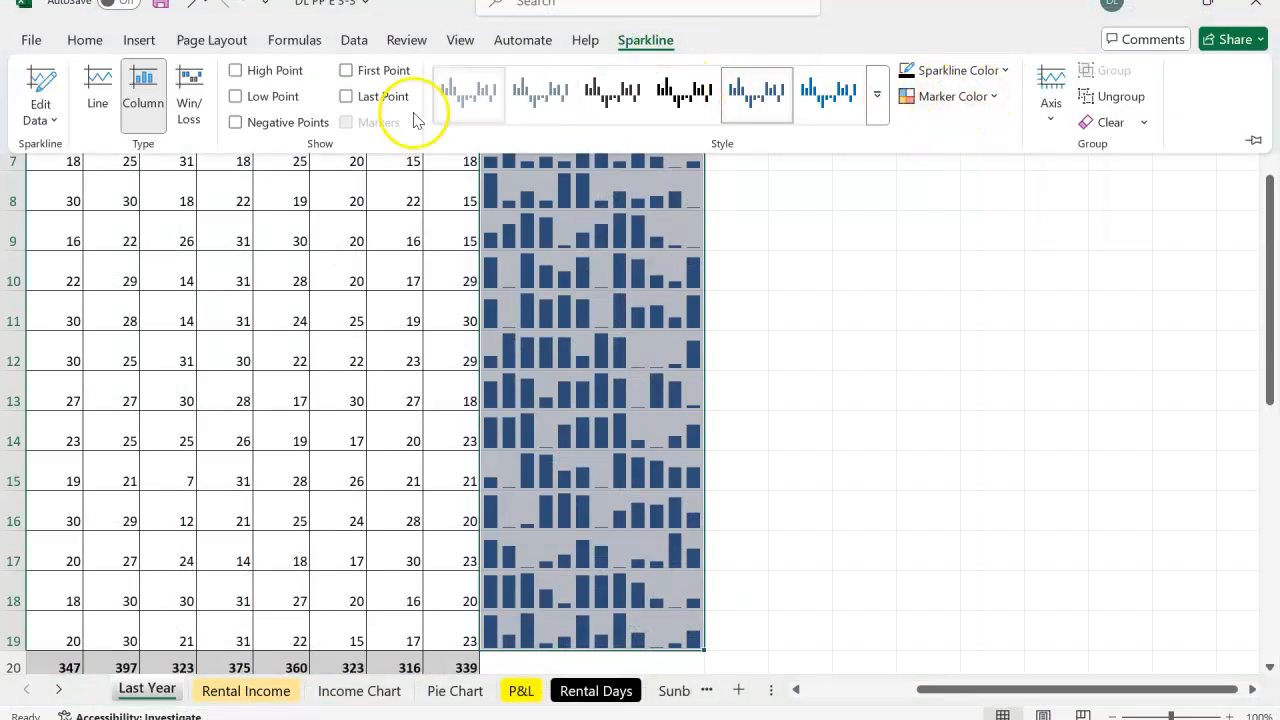
pyautogui.click(1213, 10)
pyautogui.moveTo(1200, 8)
pyautogui.click(1124, 47)
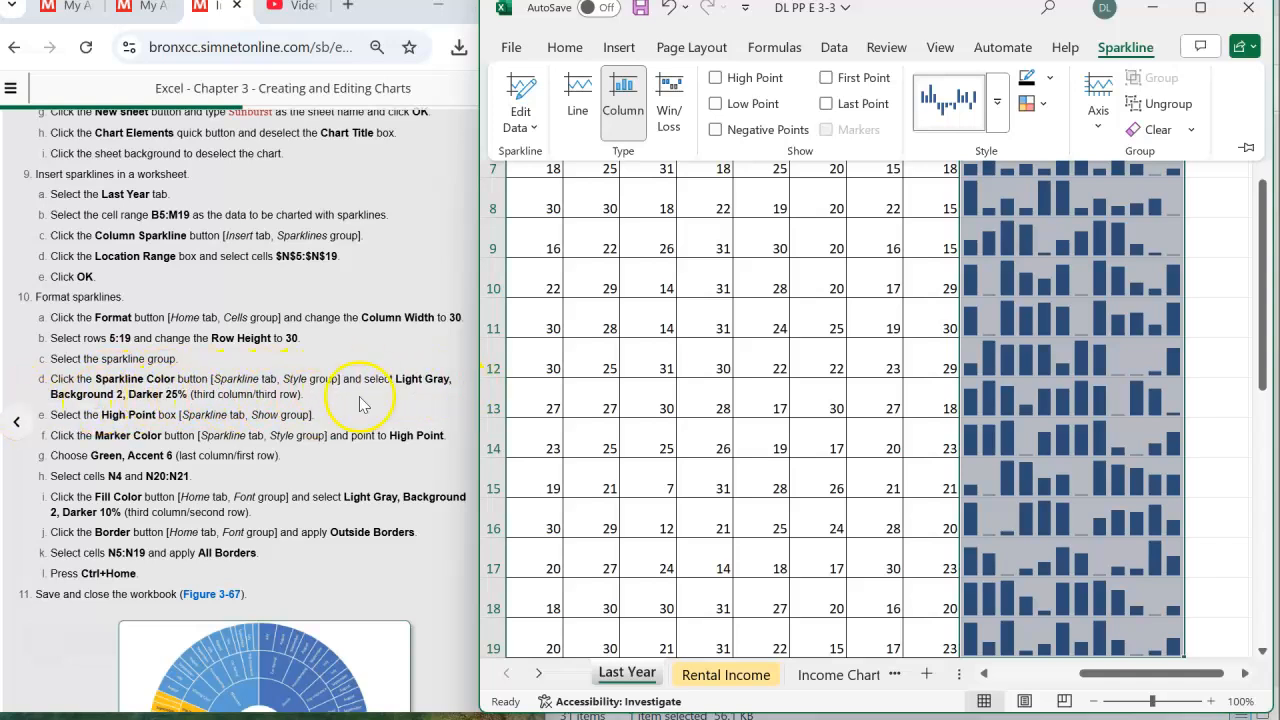
pyautogui.click(1046, 79)
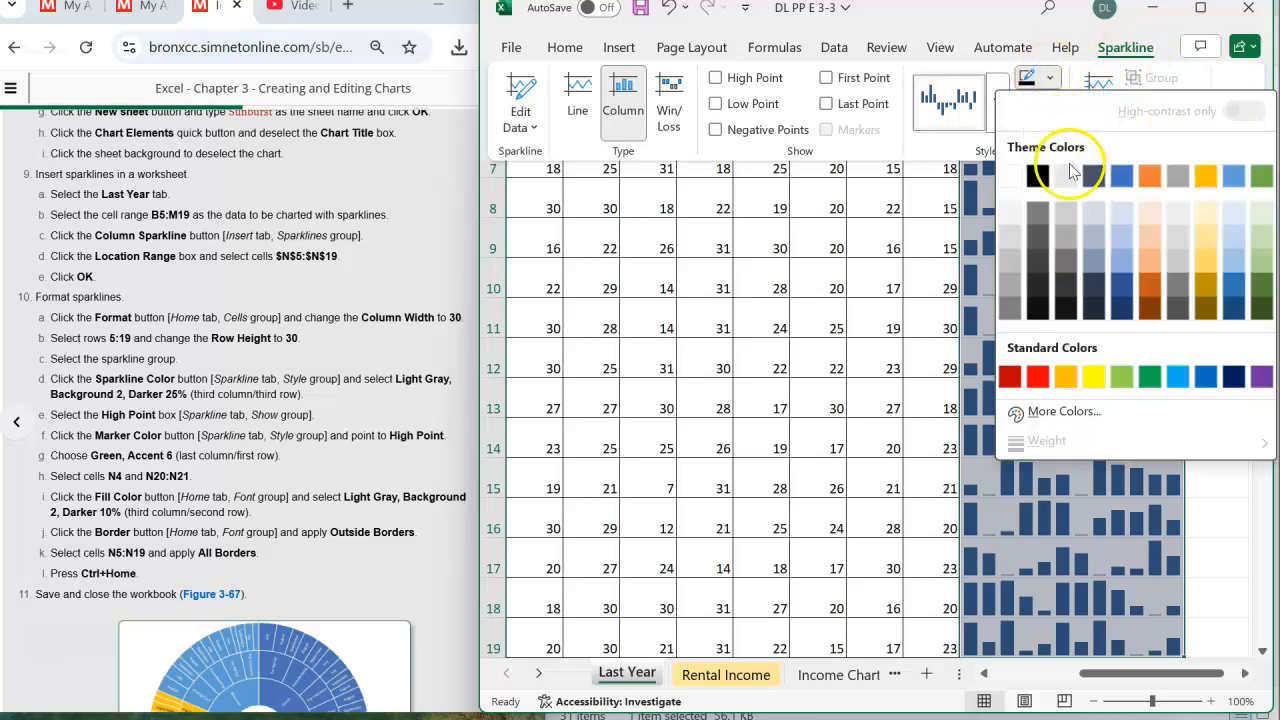
pyautogui.click(1072, 230)
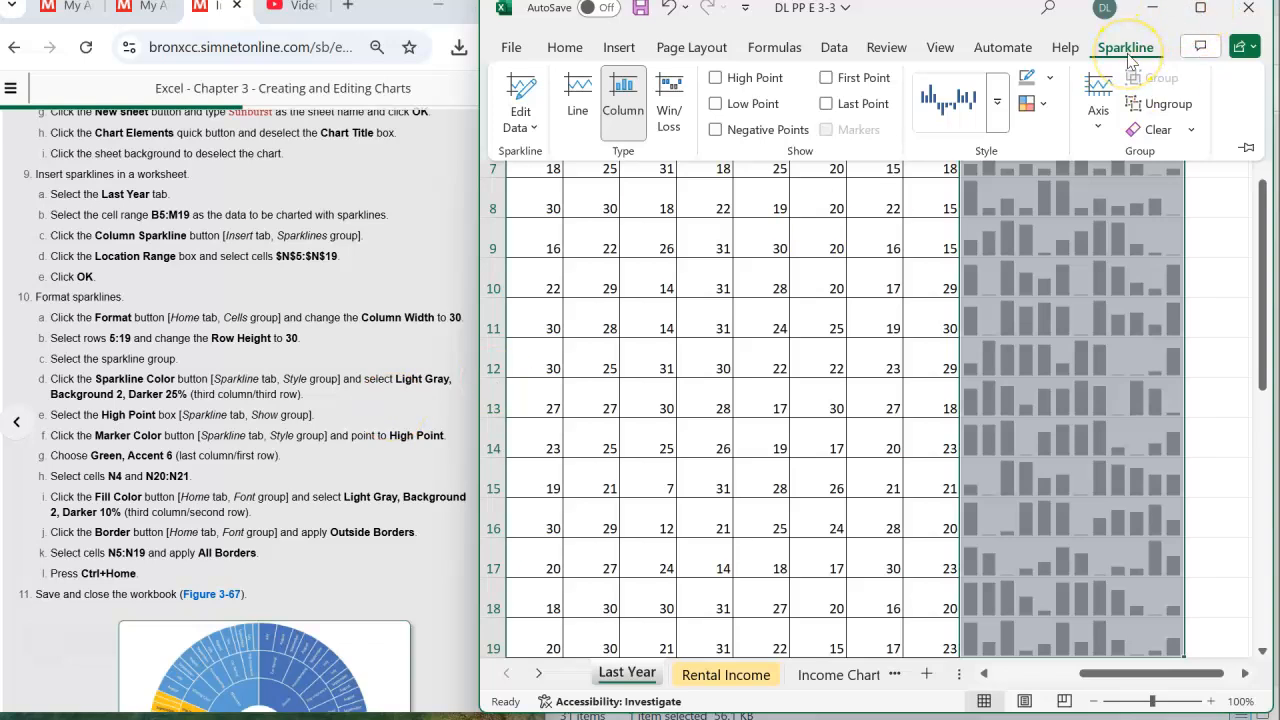
# - Show the high points in the sparklines and set their marker color to Green, Accent 6
pyautogui.click(714, 78)
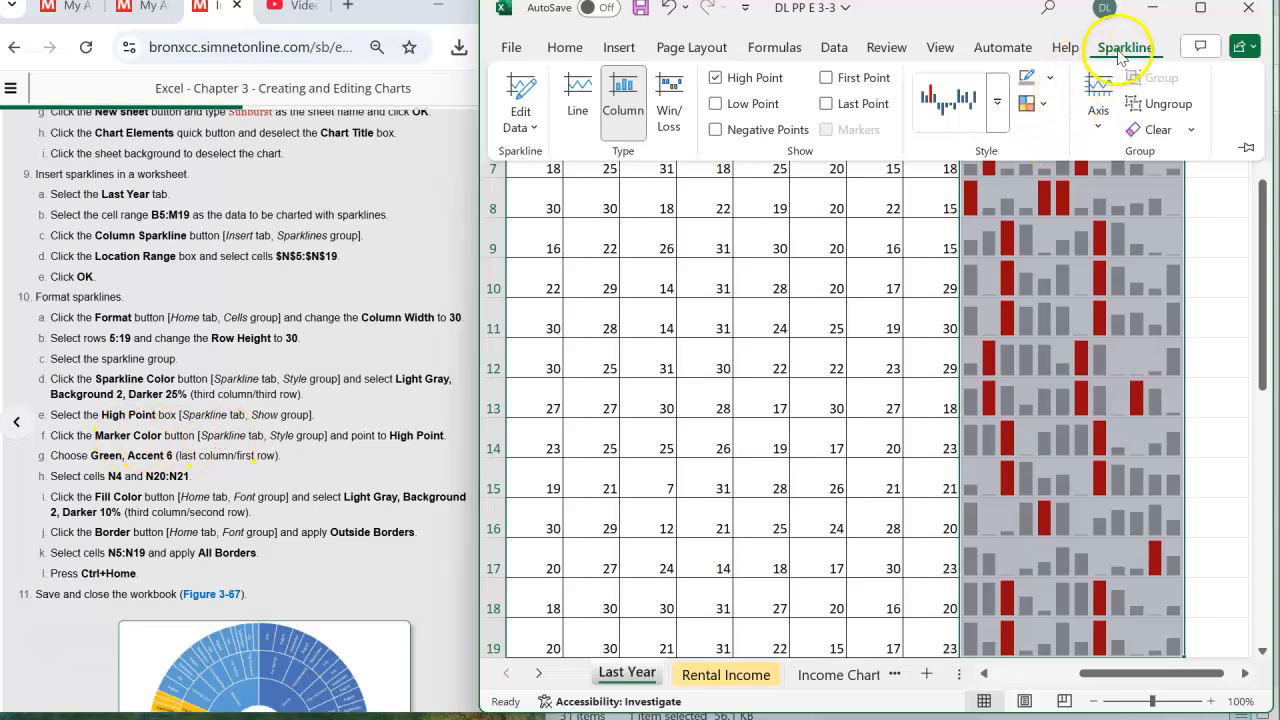
pyautogui.click(1044, 106)
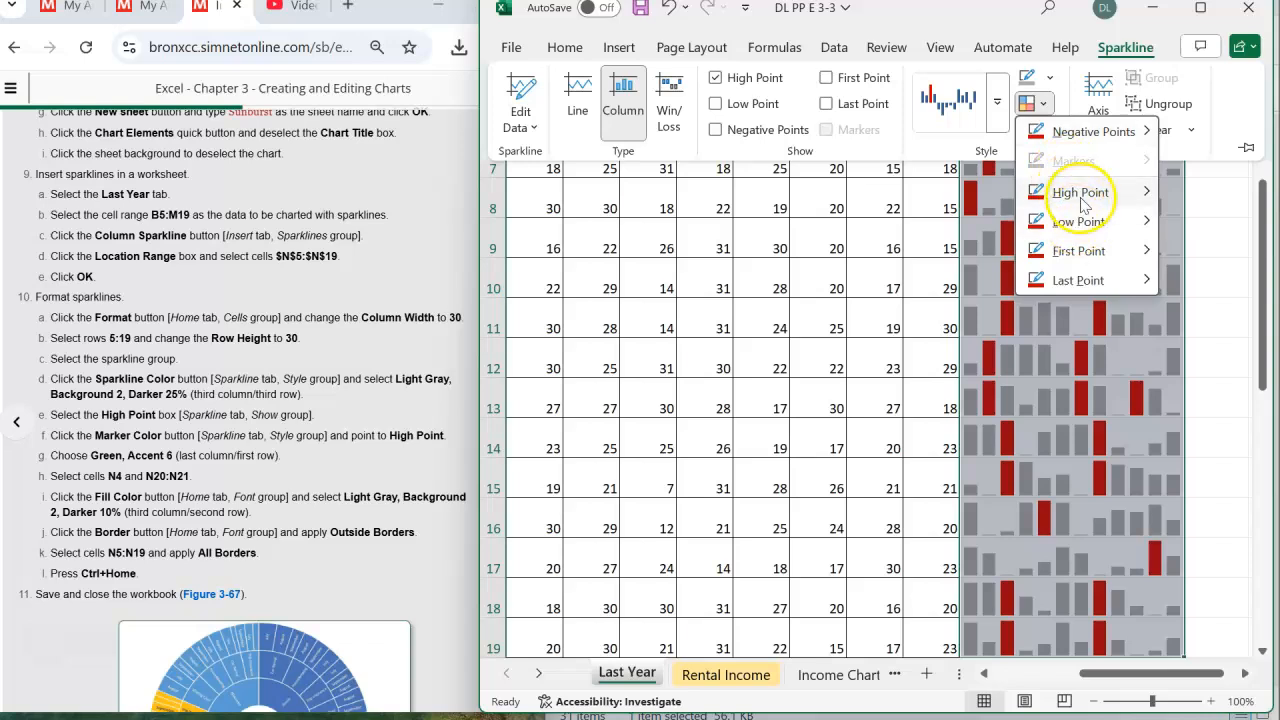
pyautogui.moveTo(1083, 205)
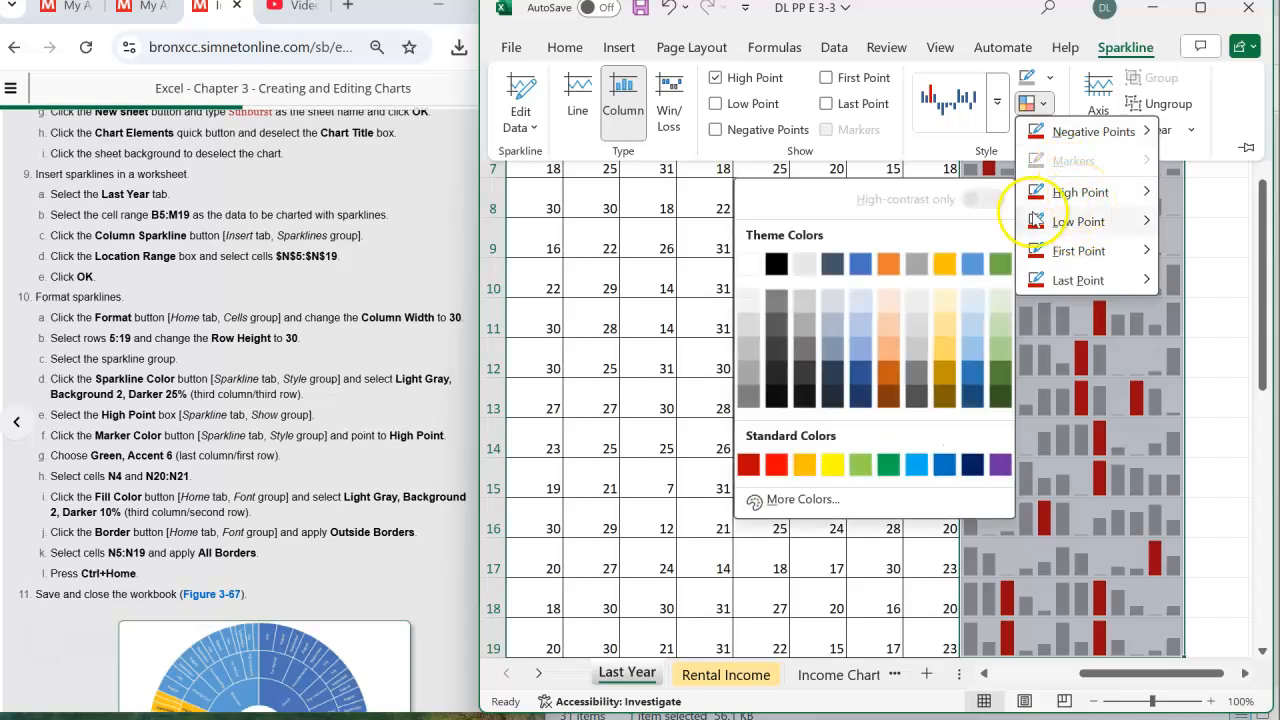
pyautogui.click(1117, 203)
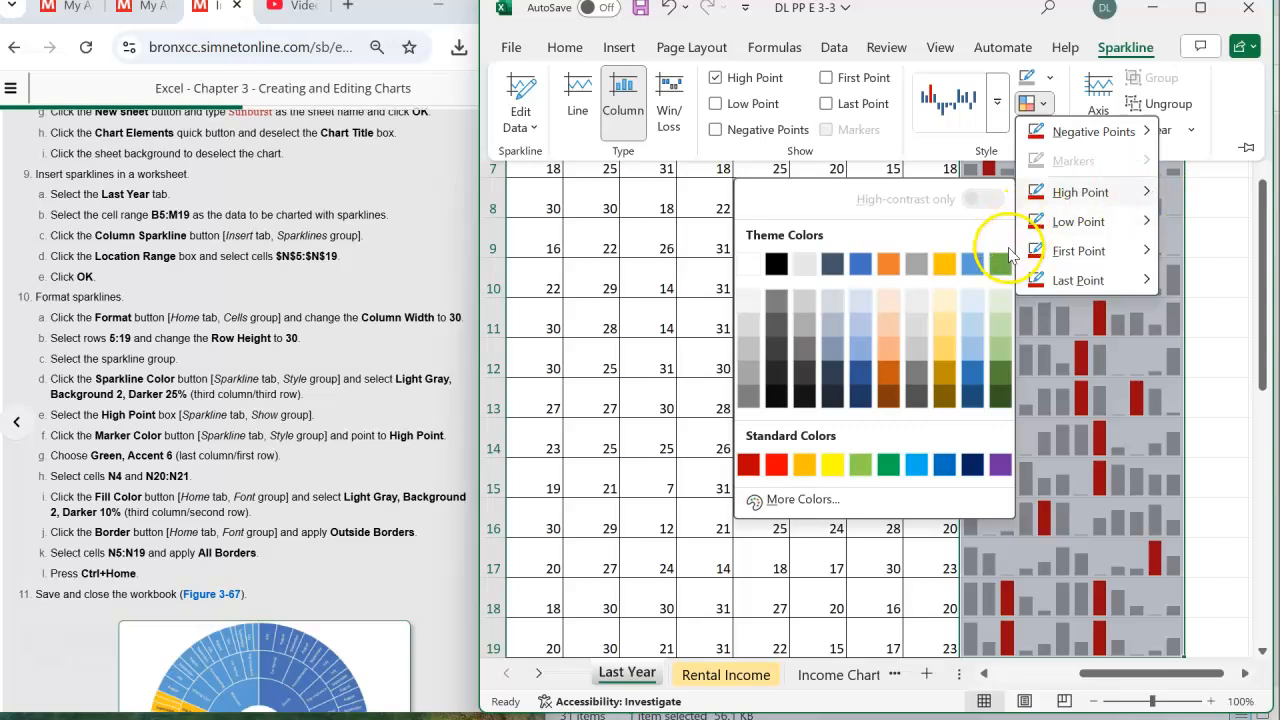
pyautogui.moveTo(1060, 192)
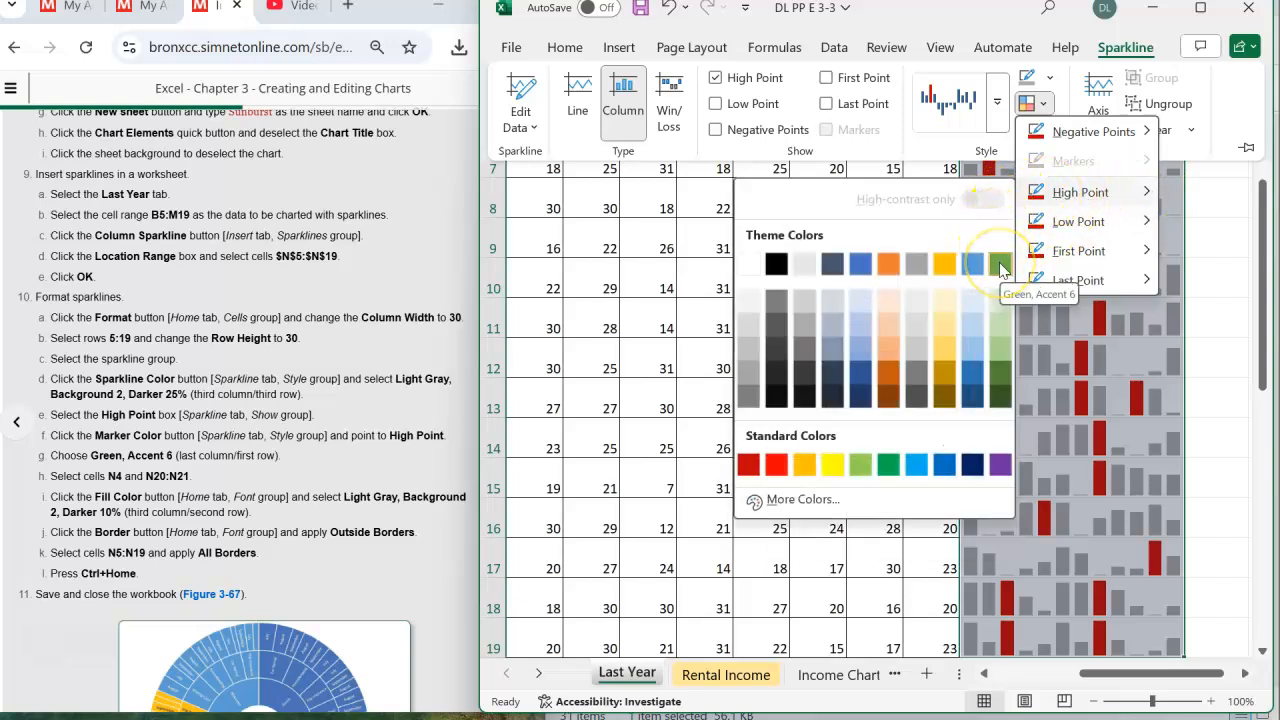
pyautogui.click(1000, 266)
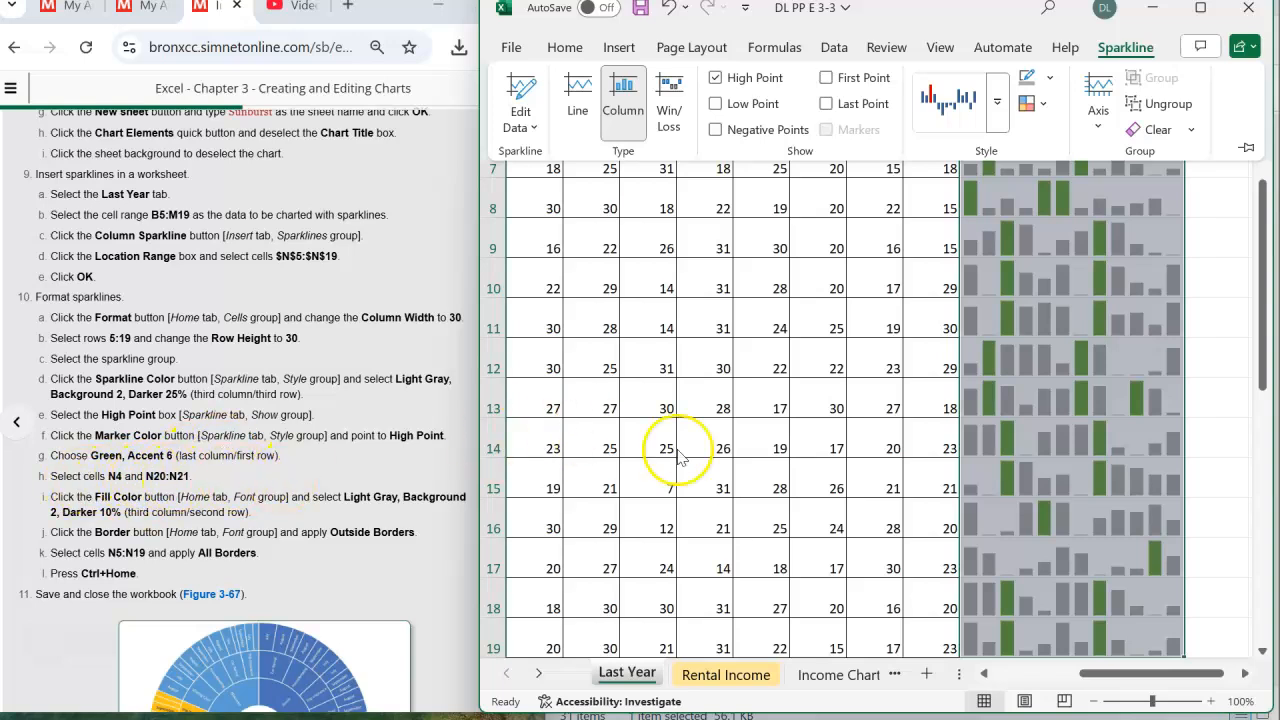
# - Select cells N4 and N20:N21 together and fill them with Light Gray, Background 2, Darker 10%
pyautogui.moveTo(1268, 248); pyautogui.dragTo(1263, 171)
pyautogui.click(1029, 210)
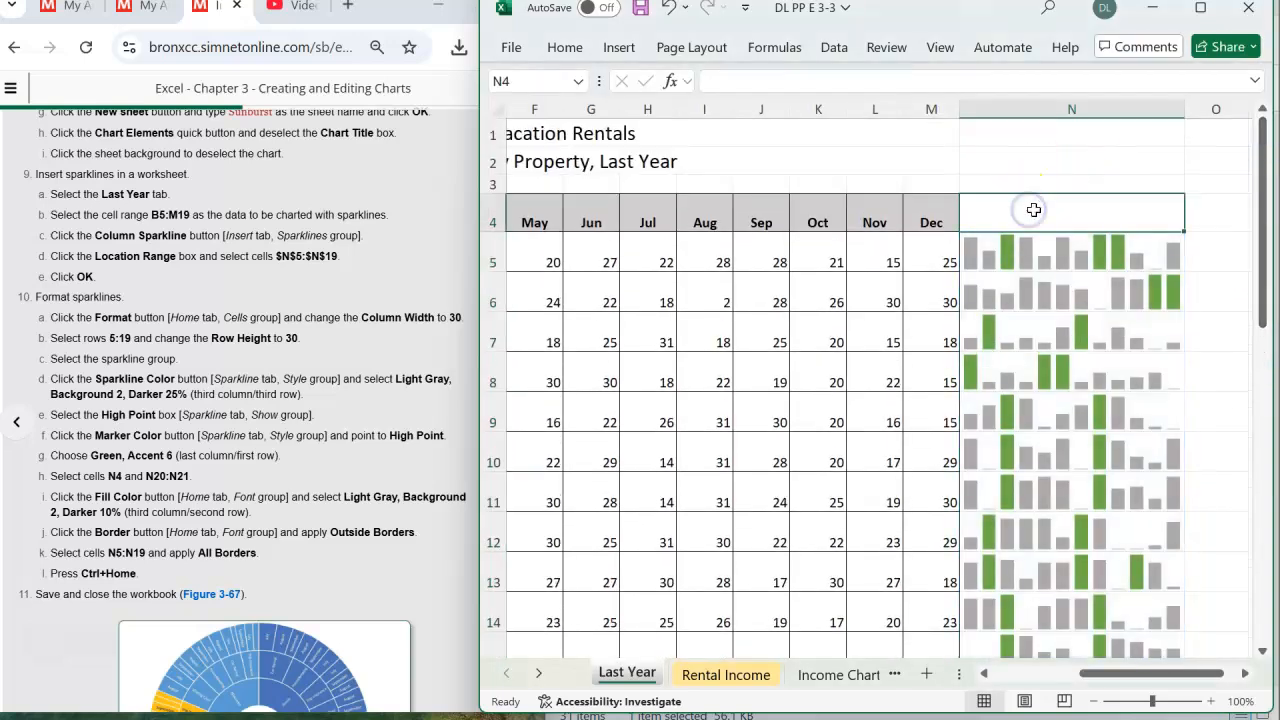
pyautogui.scroll(-3, 1063, 237)
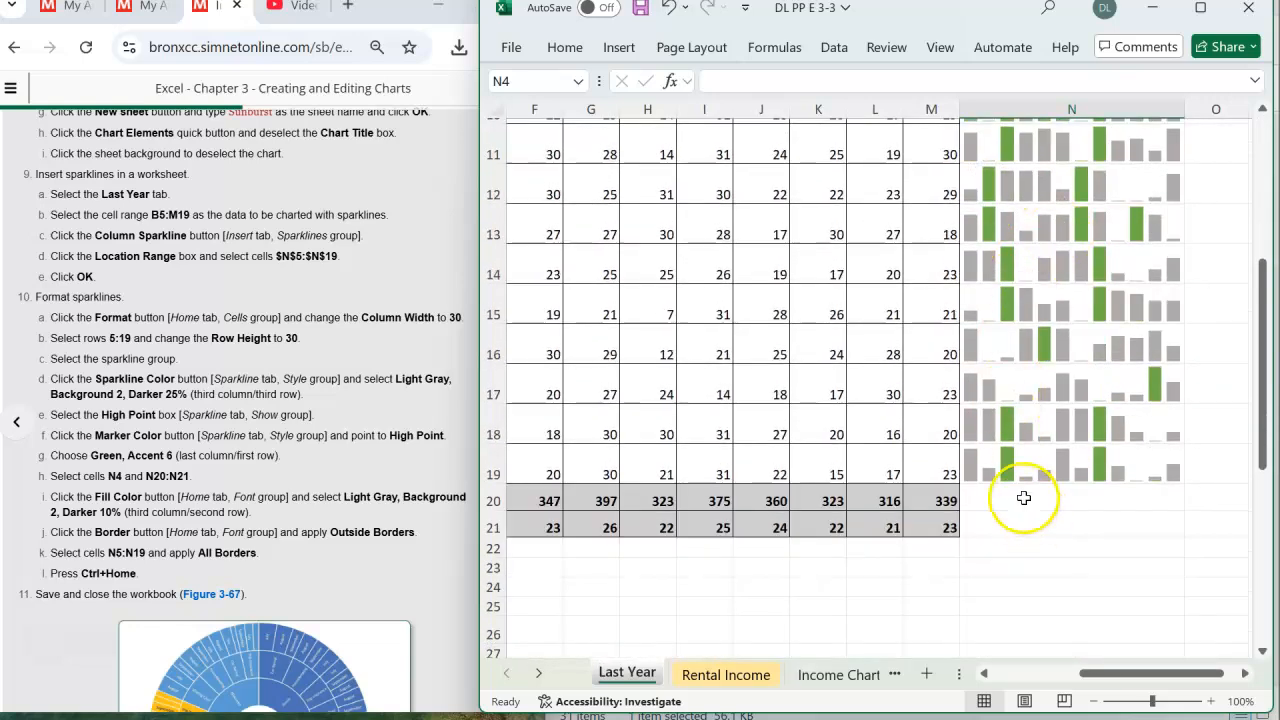
pyautogui.keyDown('ctrl'); pyautogui.click(1023, 498); pyautogui.keyUp('ctrl')
pyautogui.keyDown('ctrl'); pyautogui.click(1018, 523); pyautogui.keyUp('ctrl')
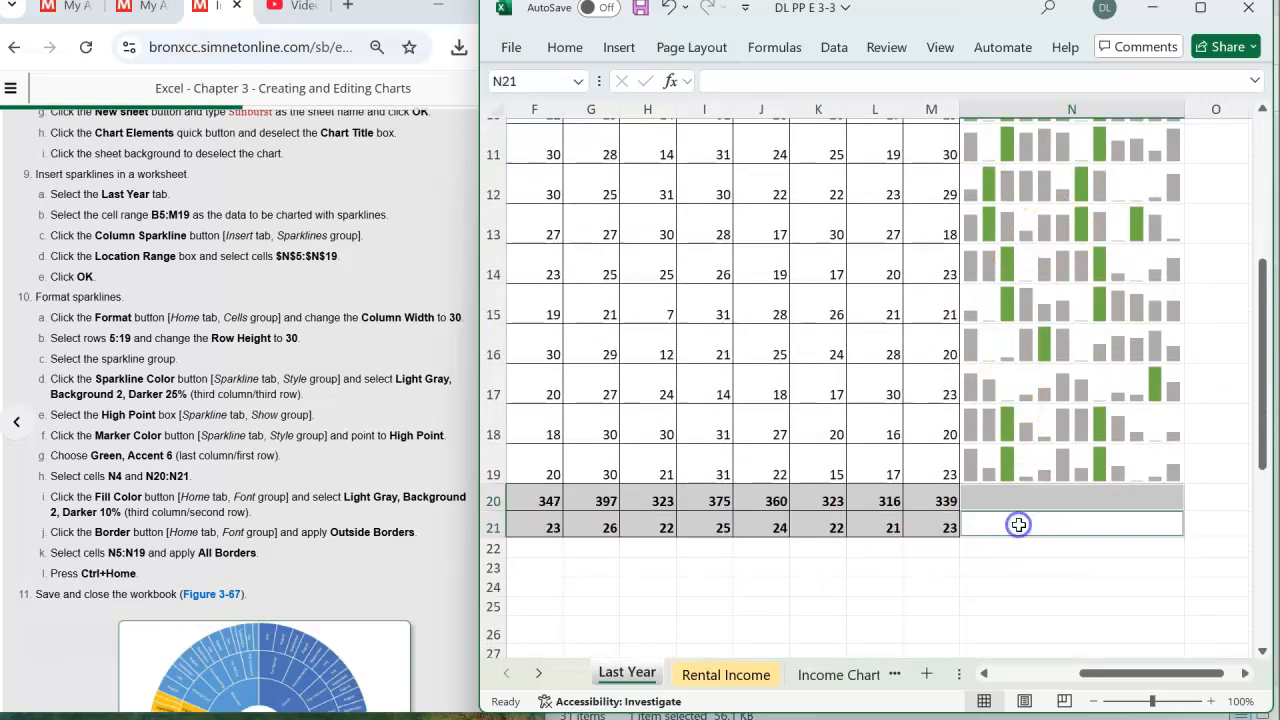
pyautogui.moveTo(1262, 380)
pyautogui.mouseDown()
pyautogui.moveTo(1262, 238)
pyautogui.moveTo(1262, 360)
pyautogui.mouseUp()
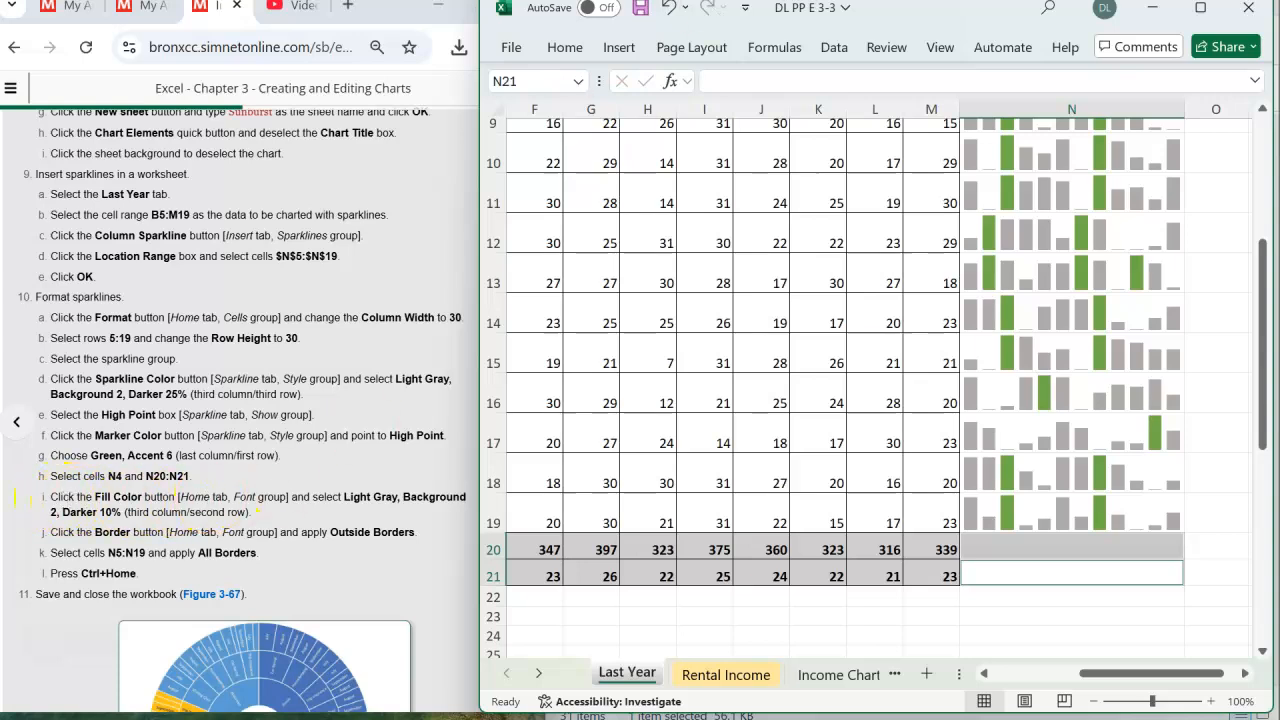
pyautogui.click(565, 47)
pyautogui.click(588, 118)
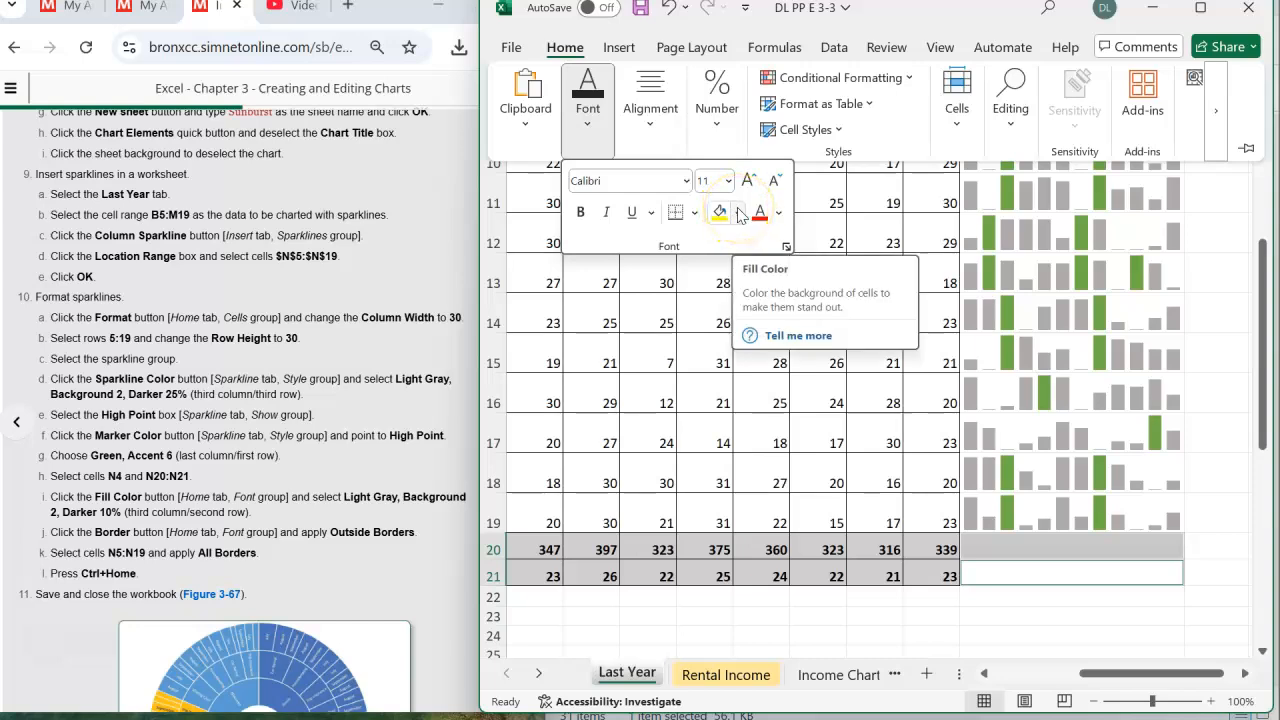
pyautogui.click(738, 213)
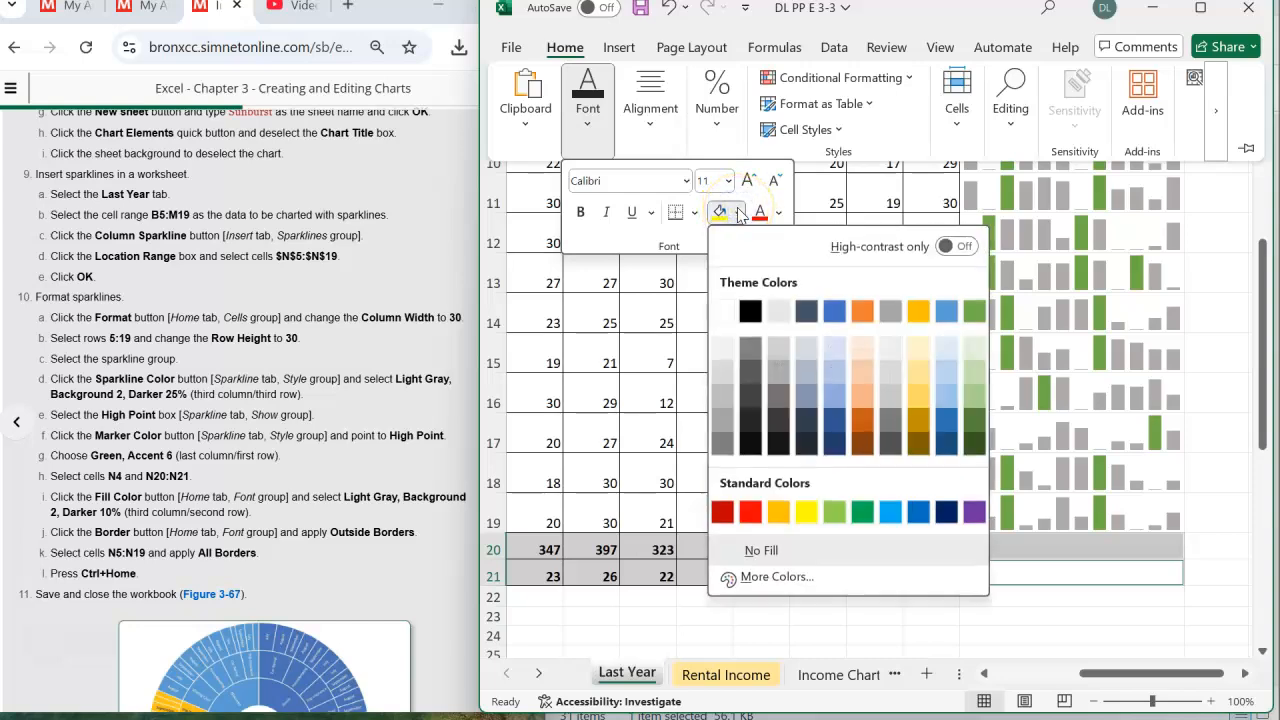
pyautogui.click(777, 344)
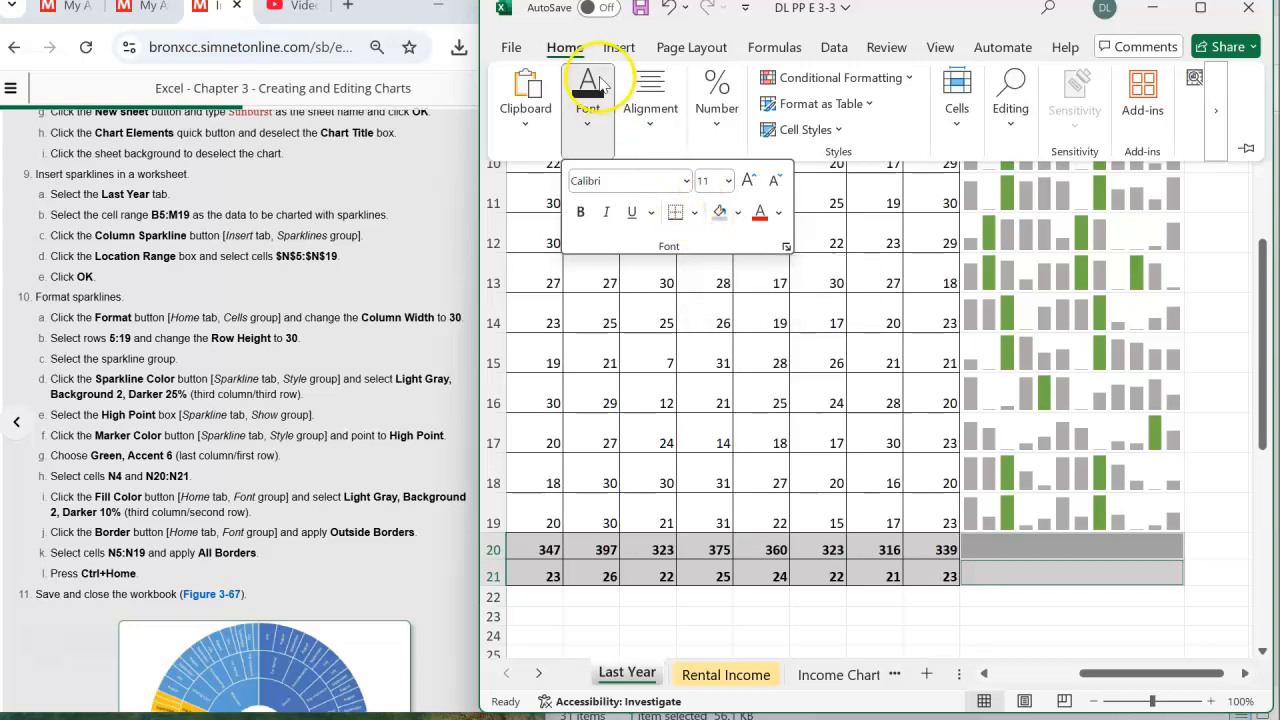
# - Apply Outside Borders to the selected cells N4 and N20:N21
pyautogui.doubleClick(565, 45)
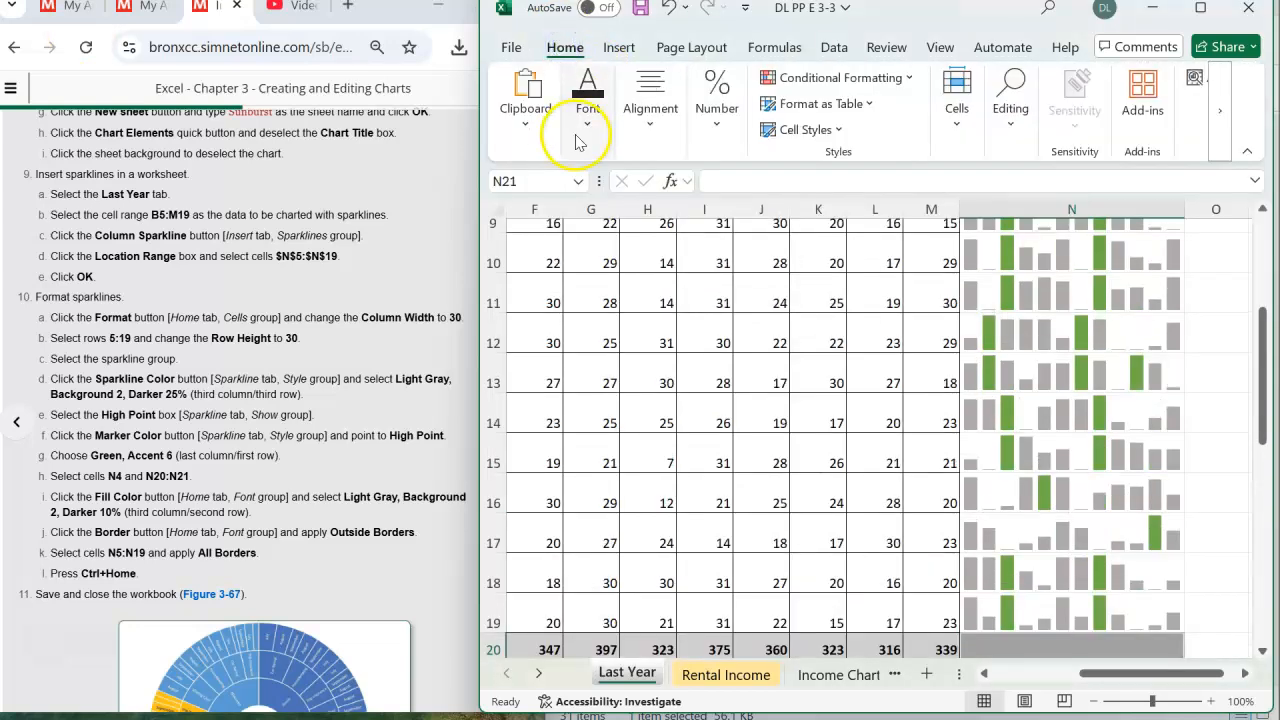
pyautogui.click(577, 140)
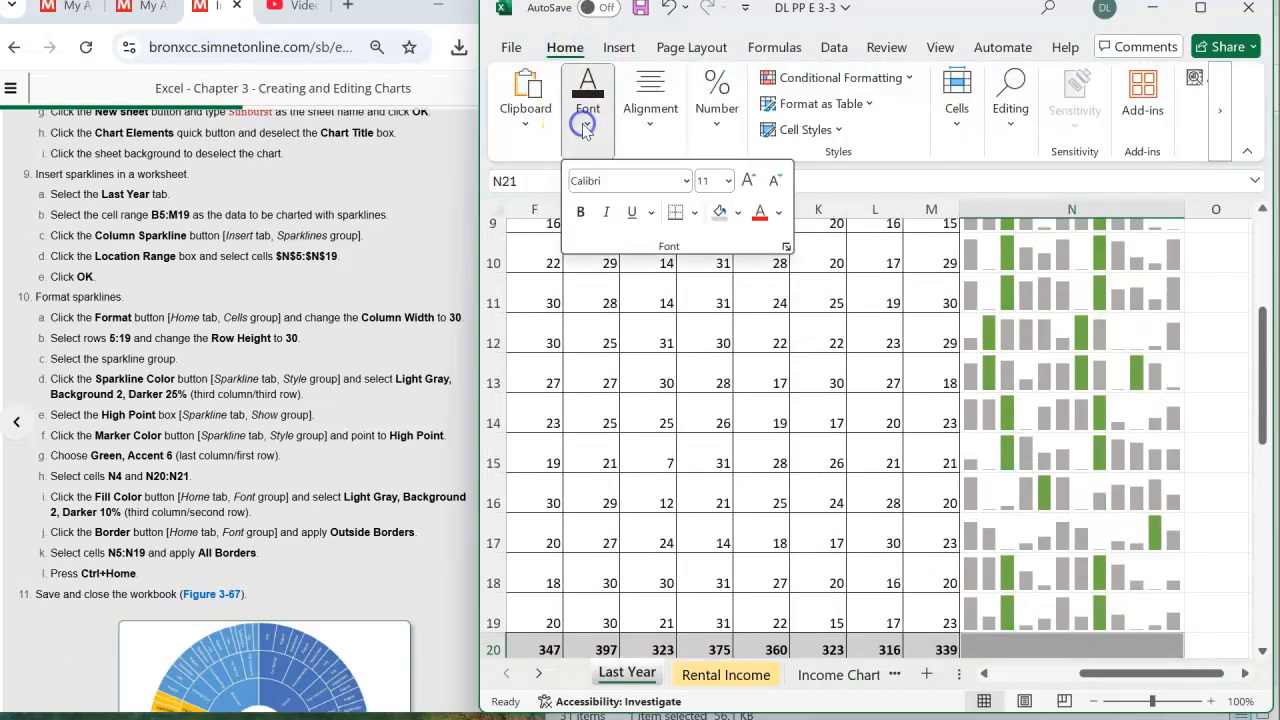
pyautogui.click(695, 213)
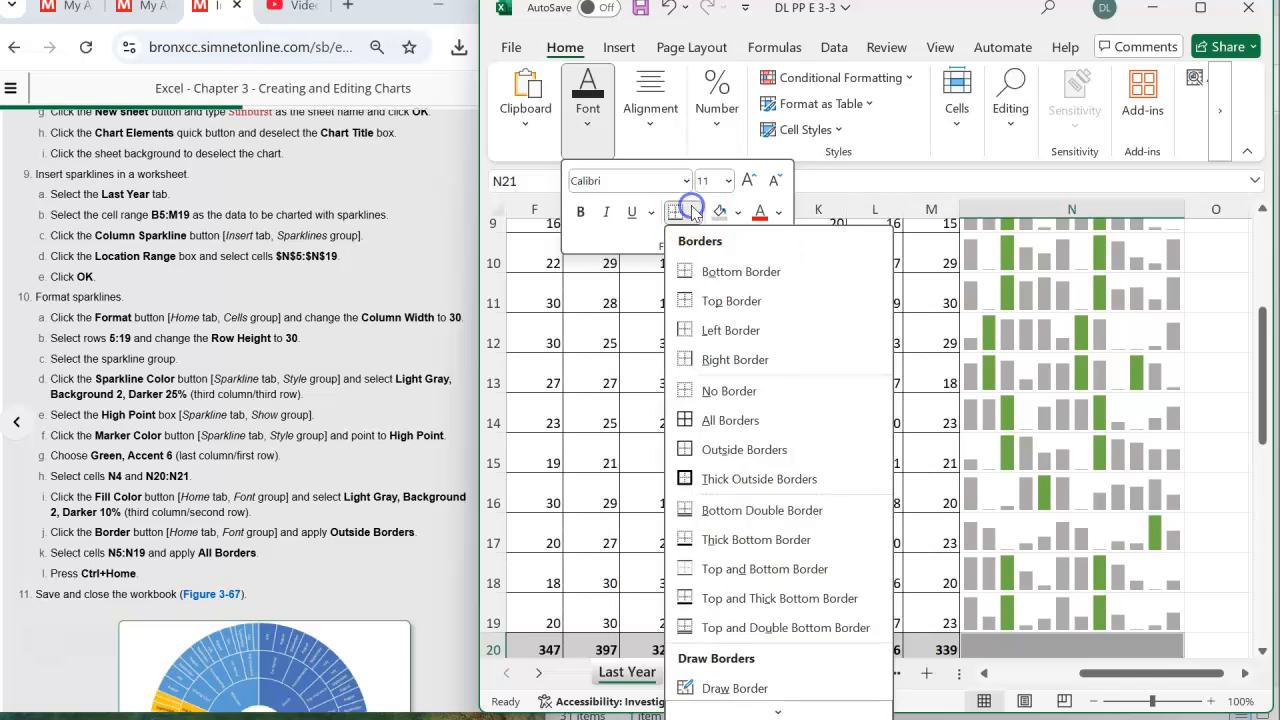
pyautogui.click(708, 452)
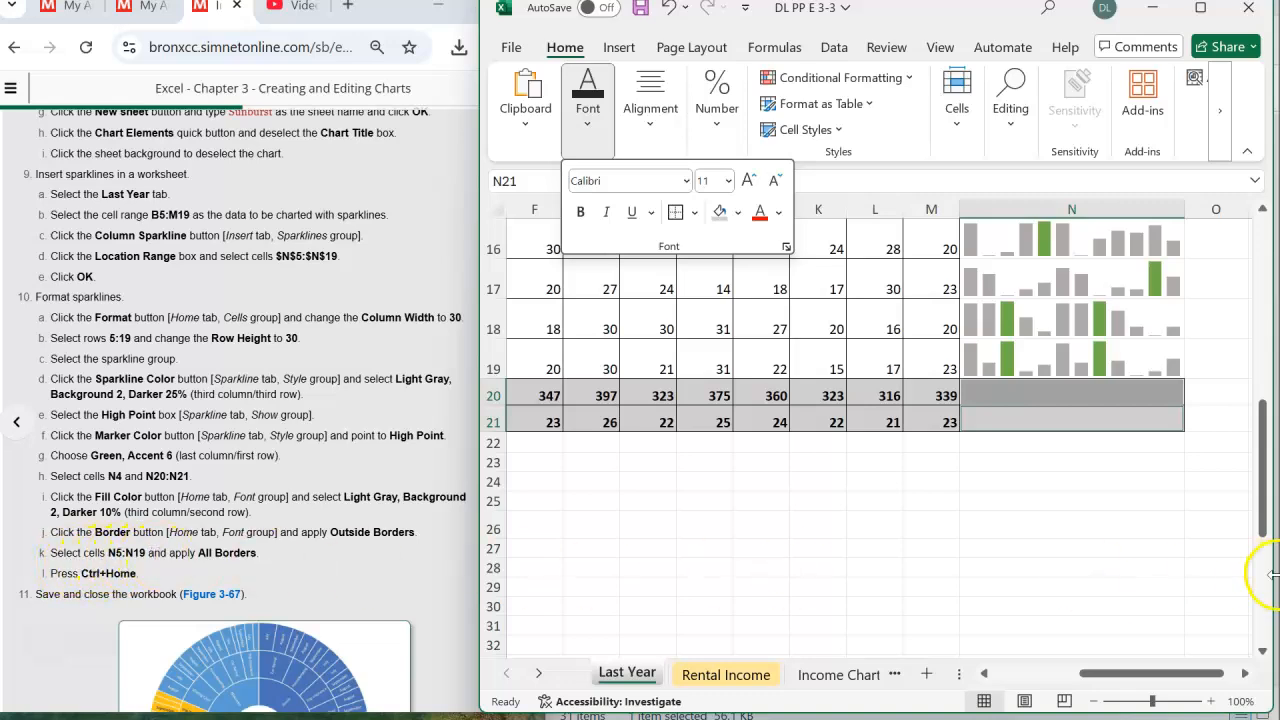
# - Select the sparkline cells N5:N19 and apply All Borders to them
pyautogui.scroll(4, 1270, 575)
pyautogui.moveTo(1043, 253); pyautogui.dragTo(1033, 562)
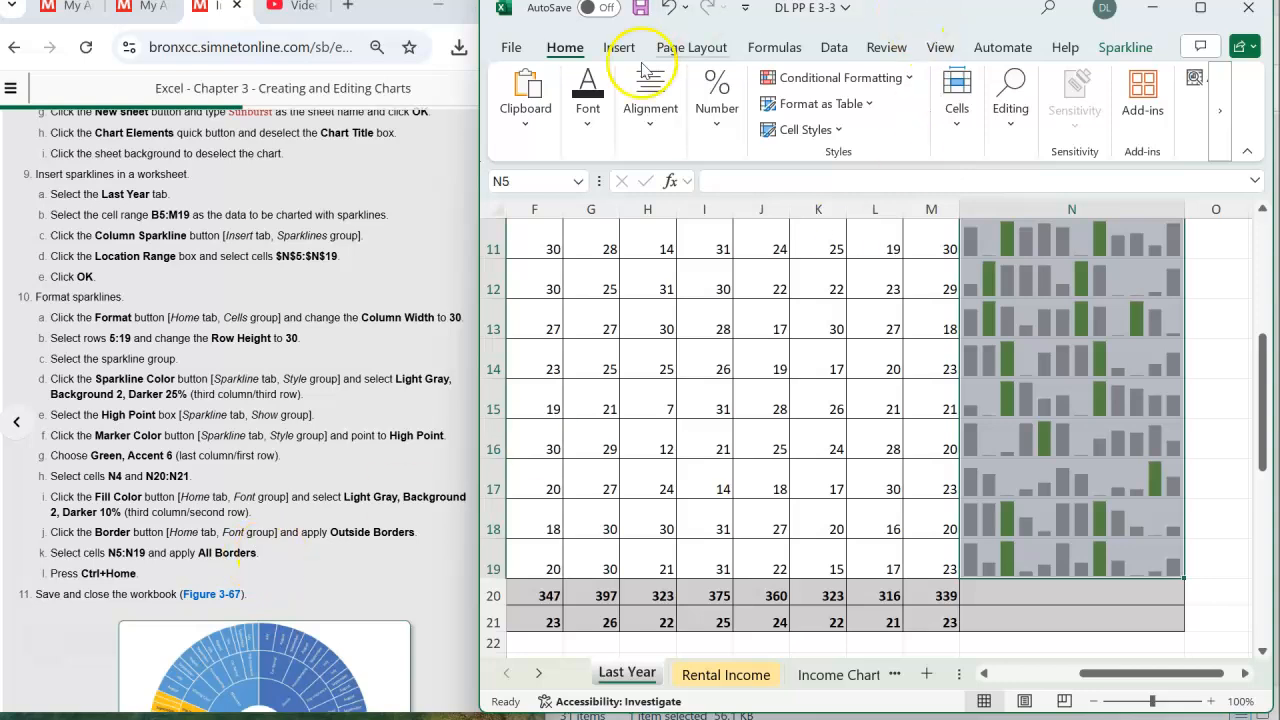
pyautogui.click(587, 100)
pyautogui.click(695, 213)
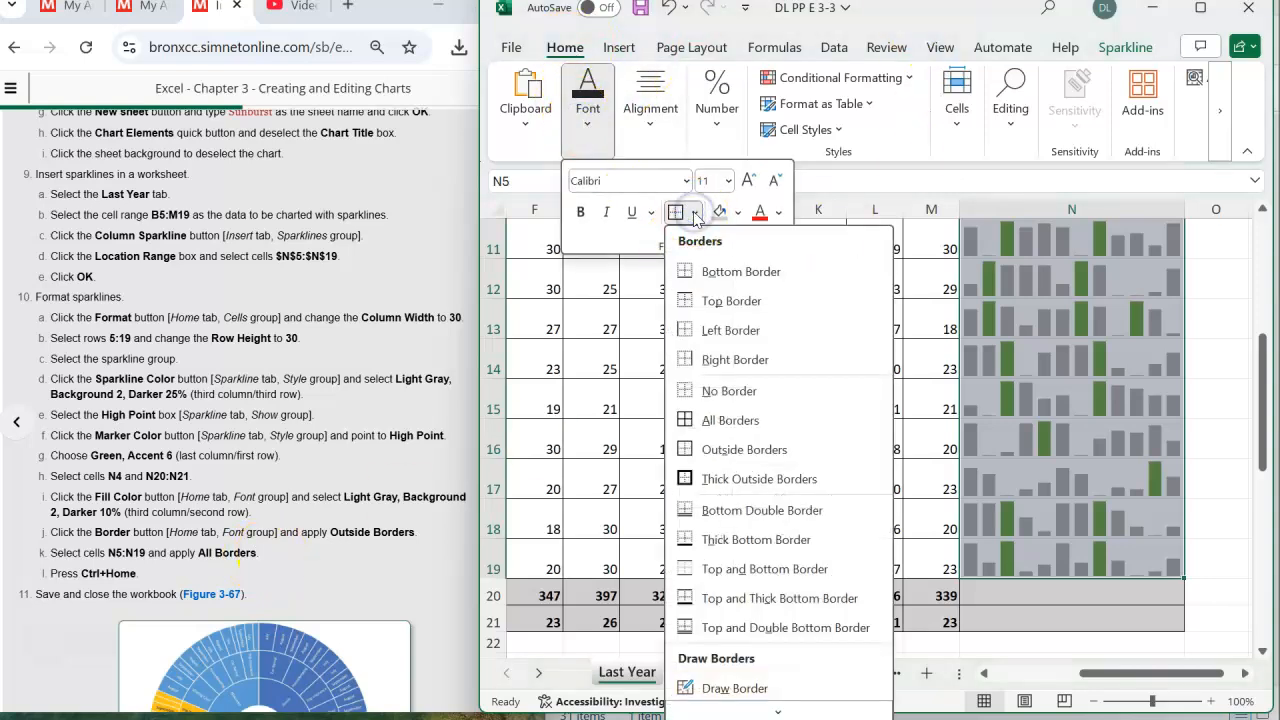
pyautogui.click(712, 421)
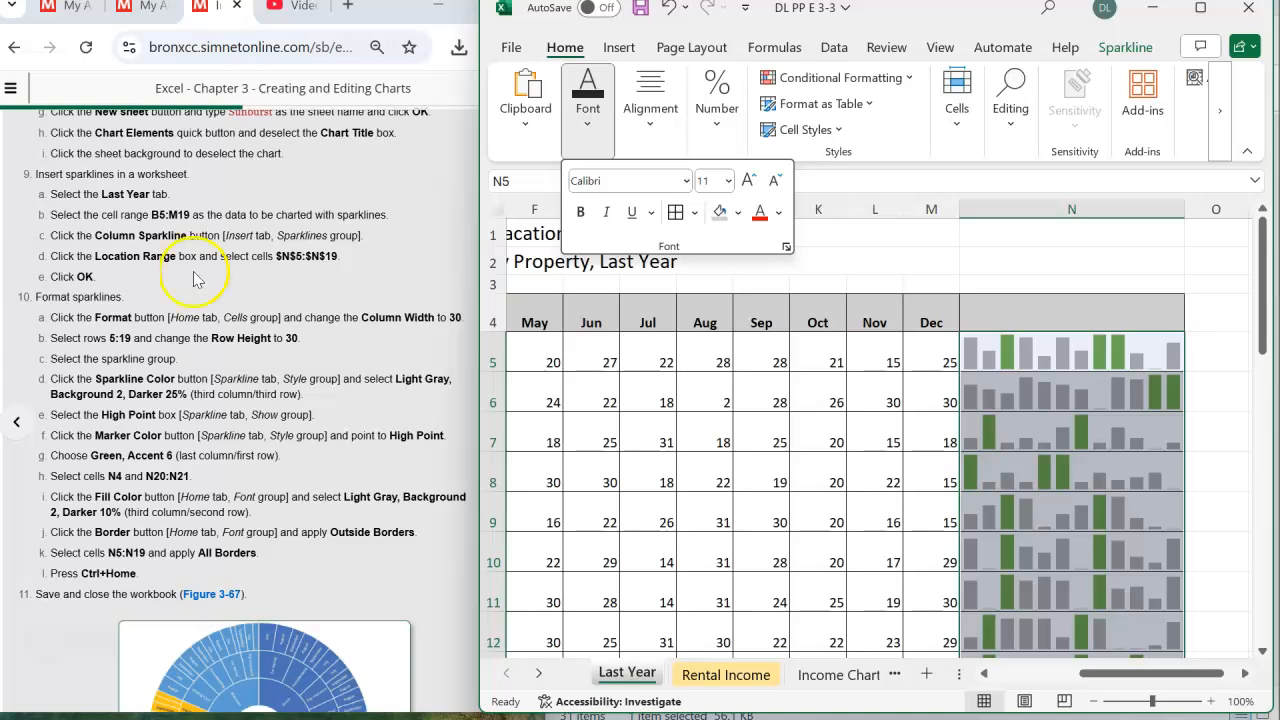
# - Return to cell A1 of the Last Year sheet and save the workbook
pyautogui.click(1117, 257)
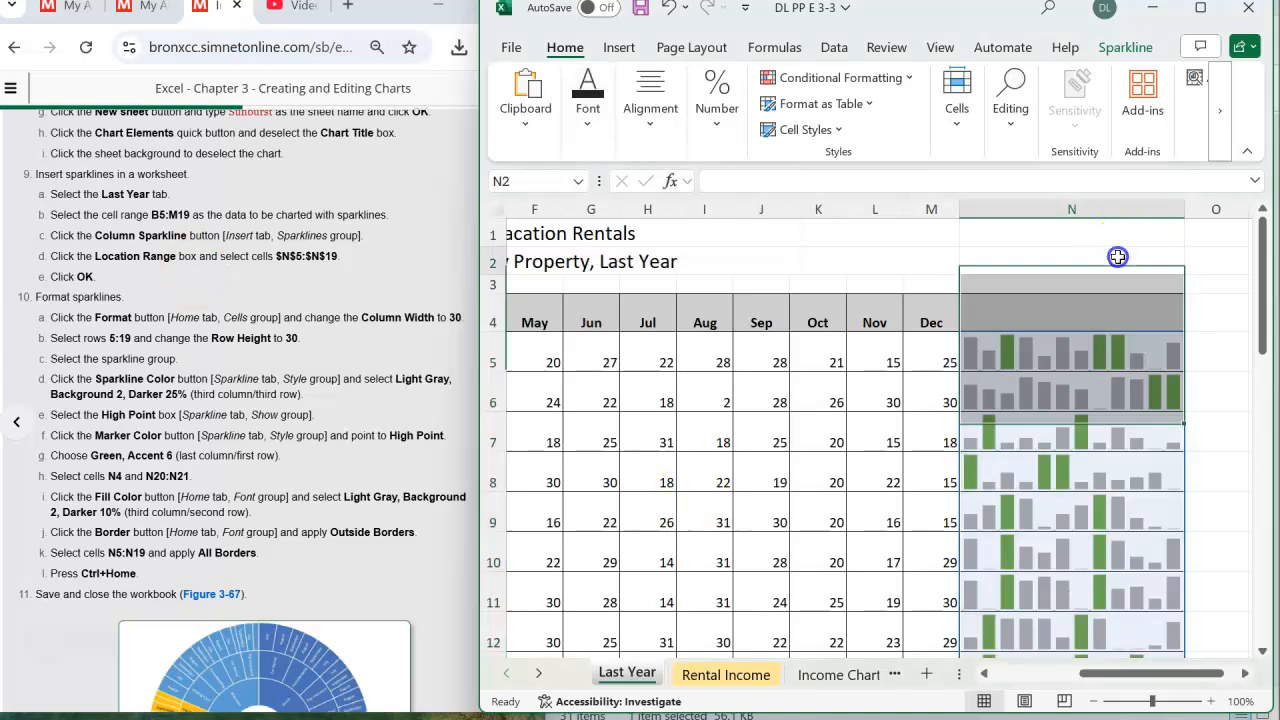
pyautogui.hotkey('ctrl', 'Home')
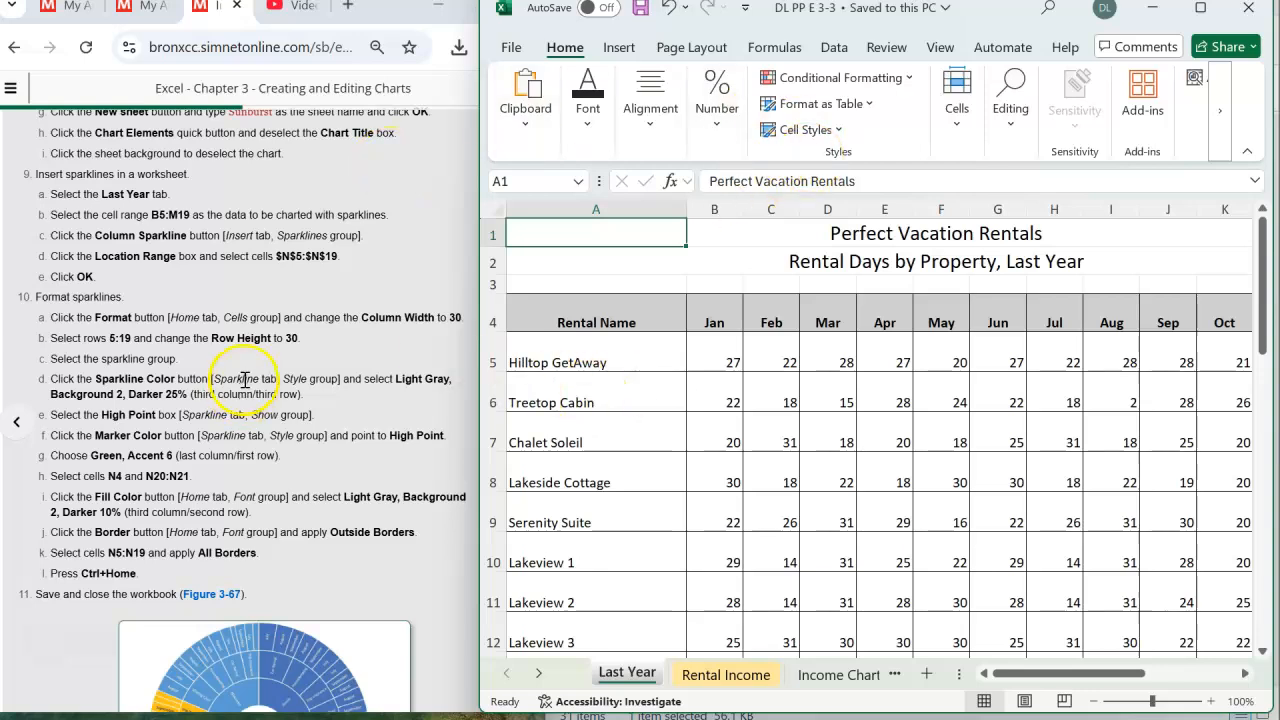
# - Examine the completed figures at the end of the exercise page and look back through its earlier instructions
pyautogui.scroll(-5, 243, 380)
pyautogui.scroll(-2, 243, 380)
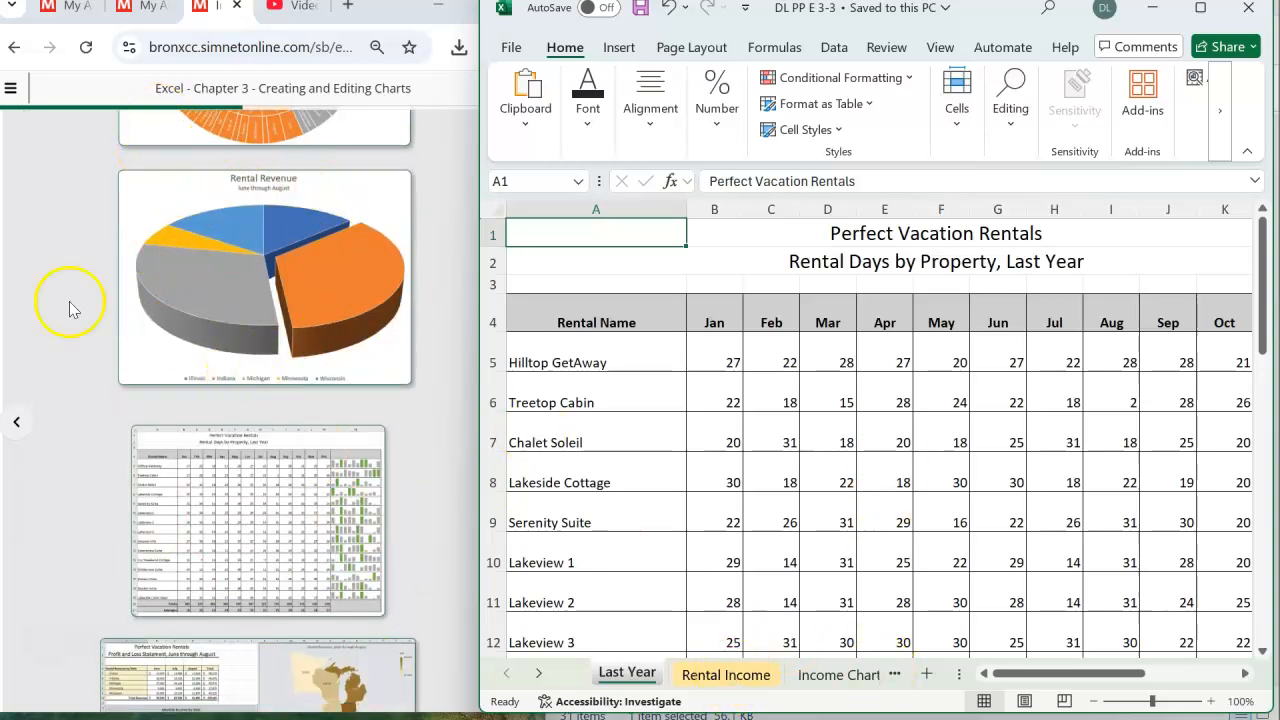
pyautogui.scroll(2, 291, 430)
pyautogui.scroll(-4, 291, 430)
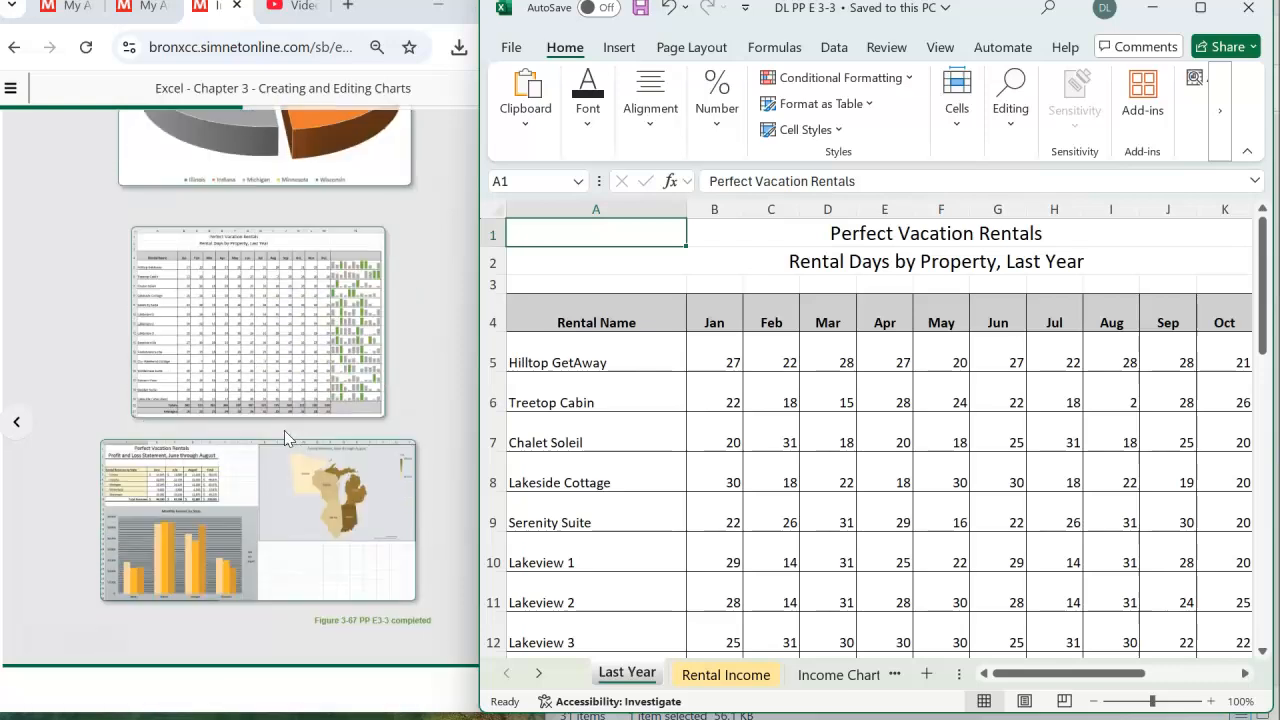
pyautogui.scroll(4, 279, 427)
pyautogui.scroll(5, 279, 427)
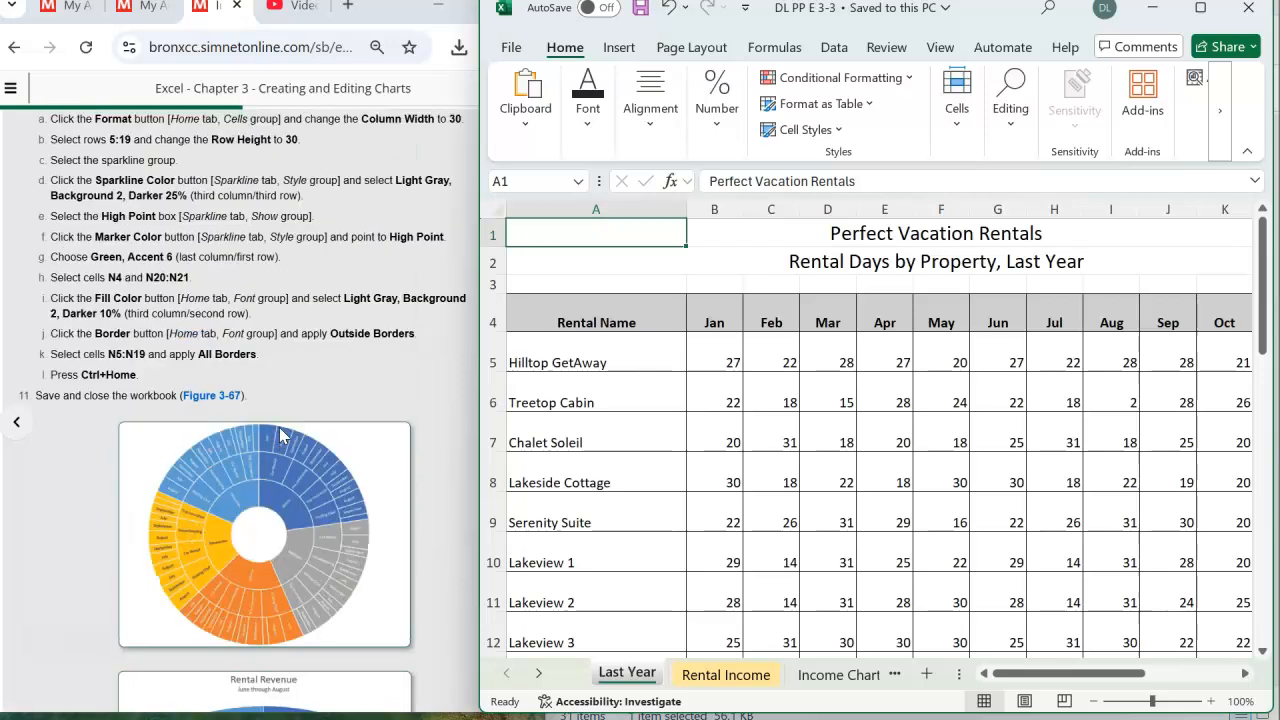
pyautogui.scroll(10, 283, 435)
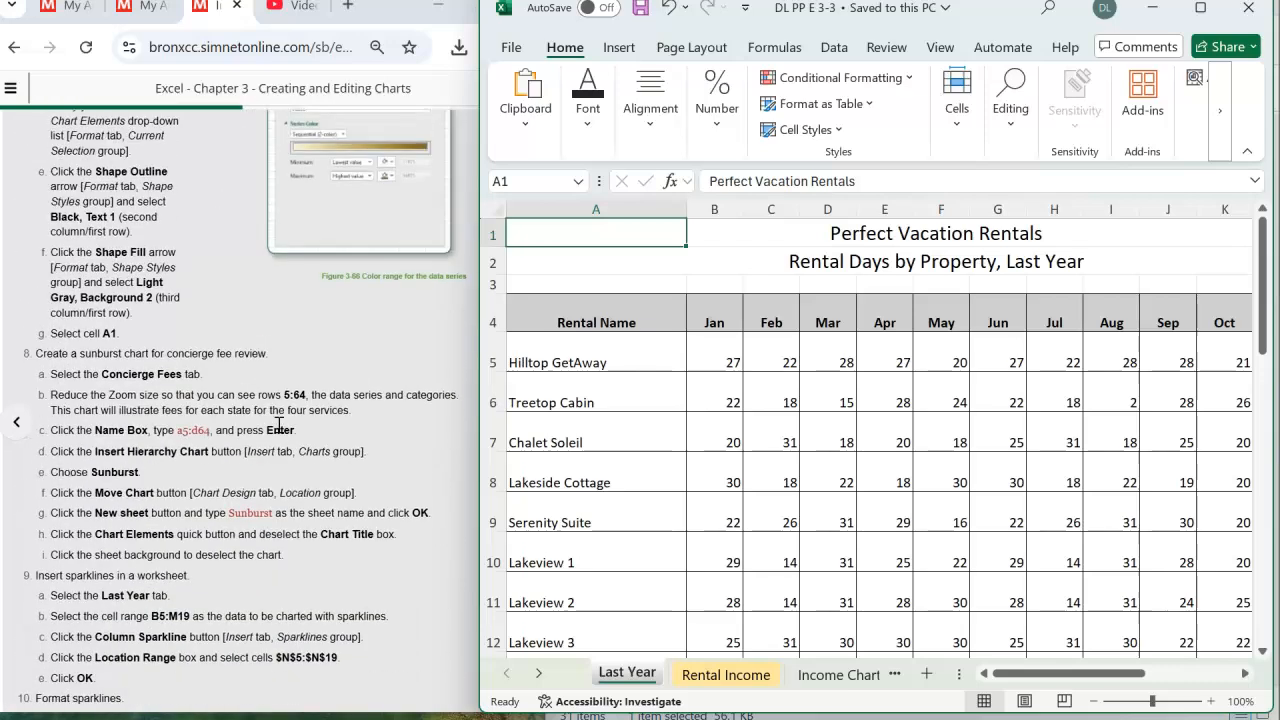
pyautogui.scroll(6, 279, 425)
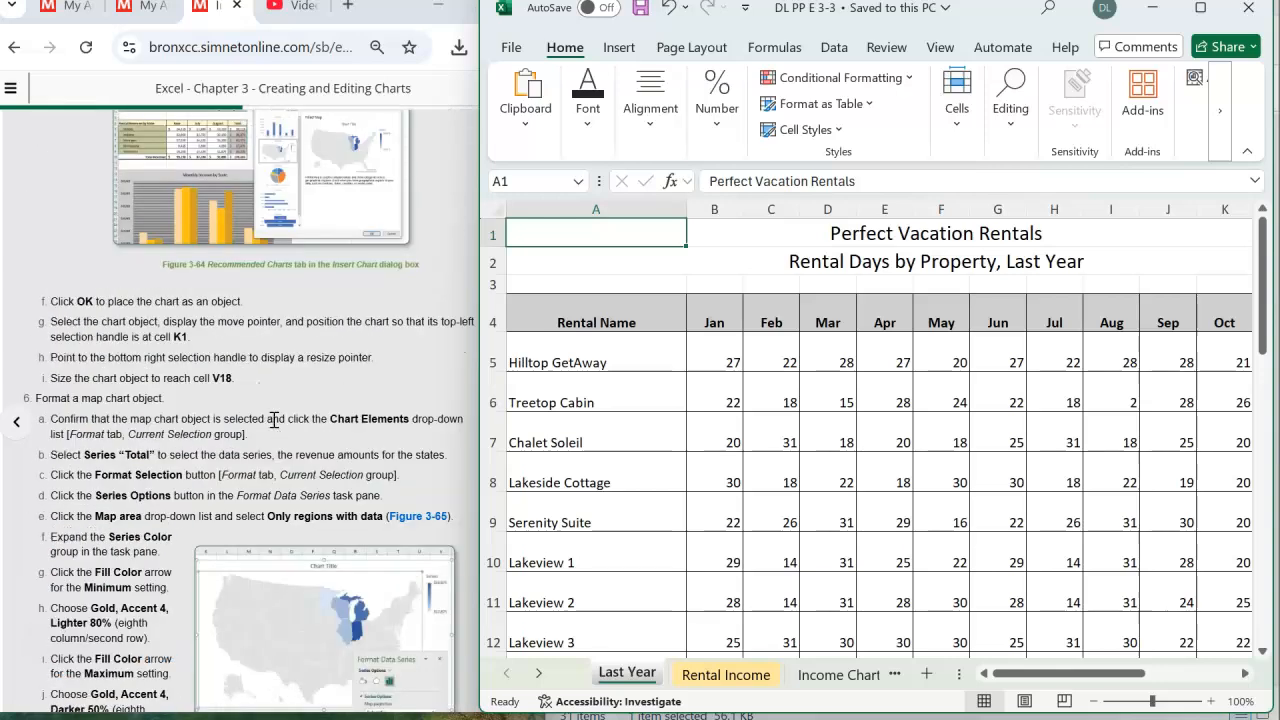
pyautogui.scroll(6, 274, 420)
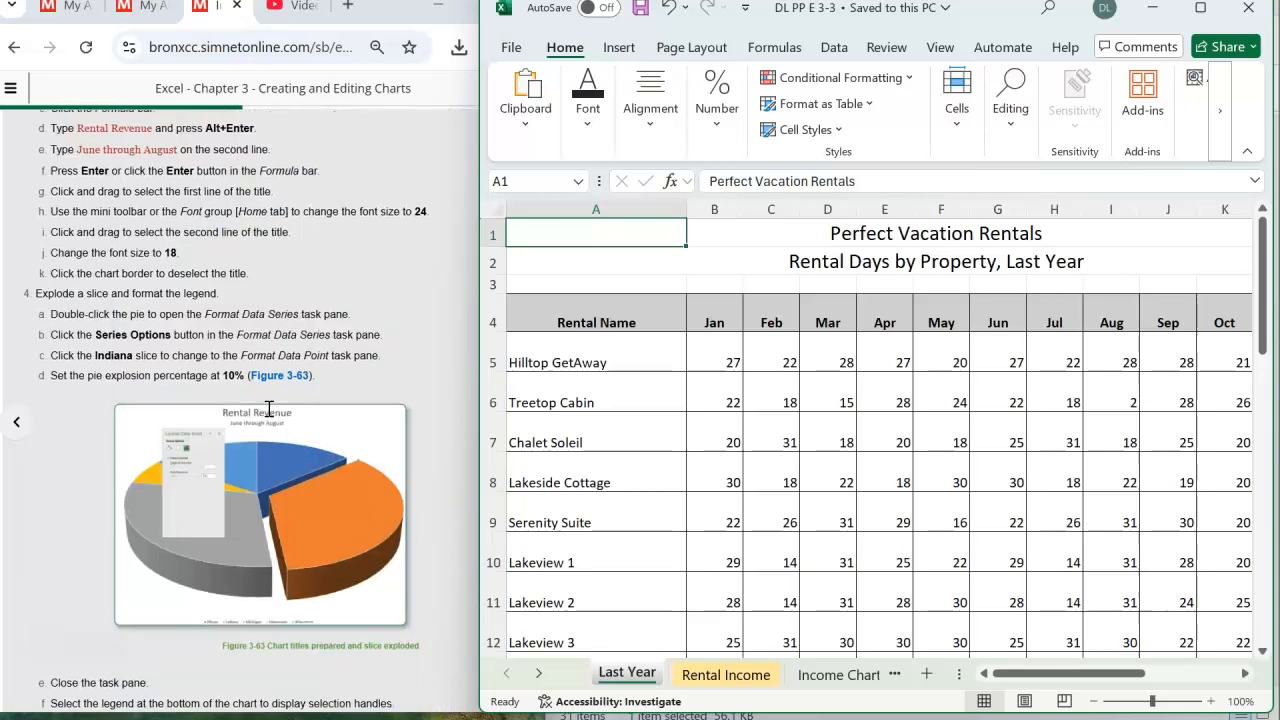